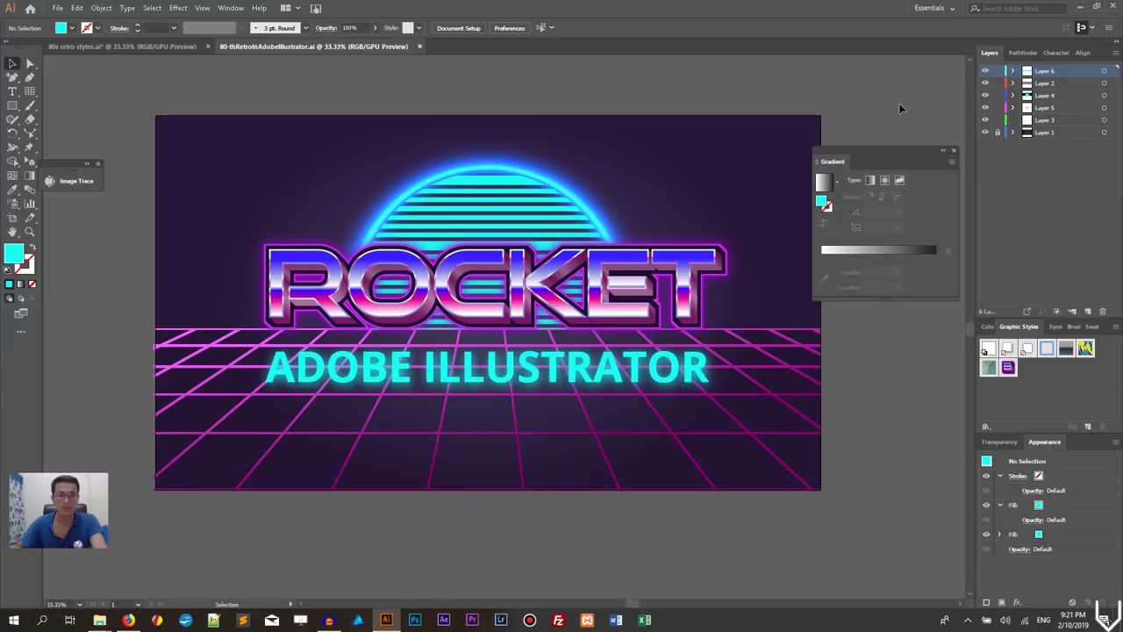
# Add a "Lorem ipsum" placeholder text above the ROCKET artwork and select it as an object
pyautogui.click(592, 290)
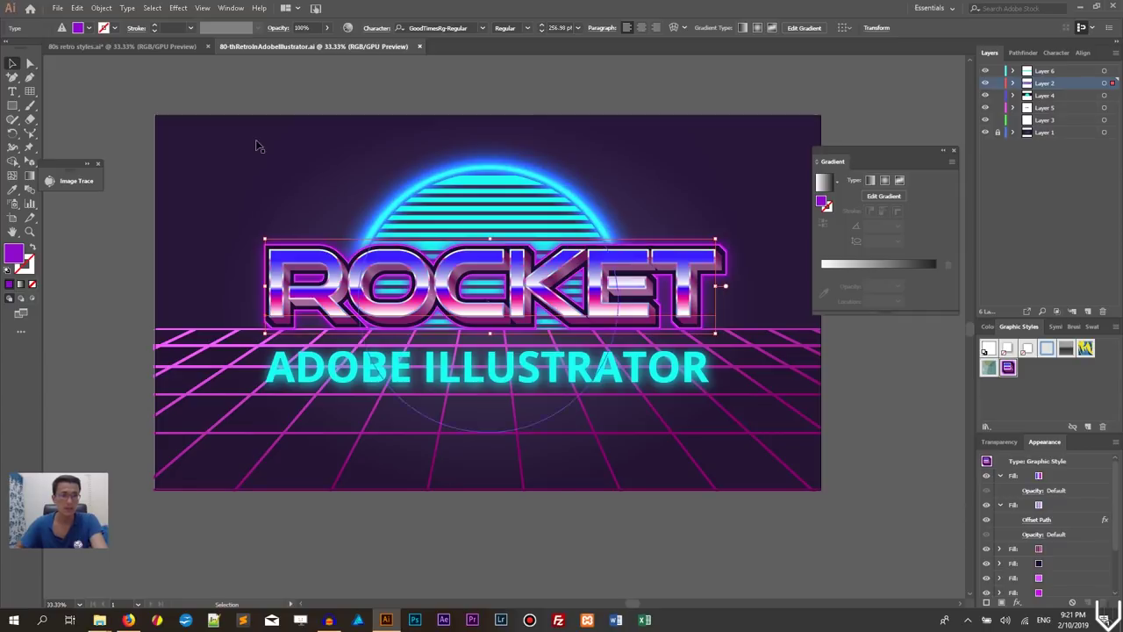
pyautogui.click(12, 91)
pyautogui.click(321, 95)
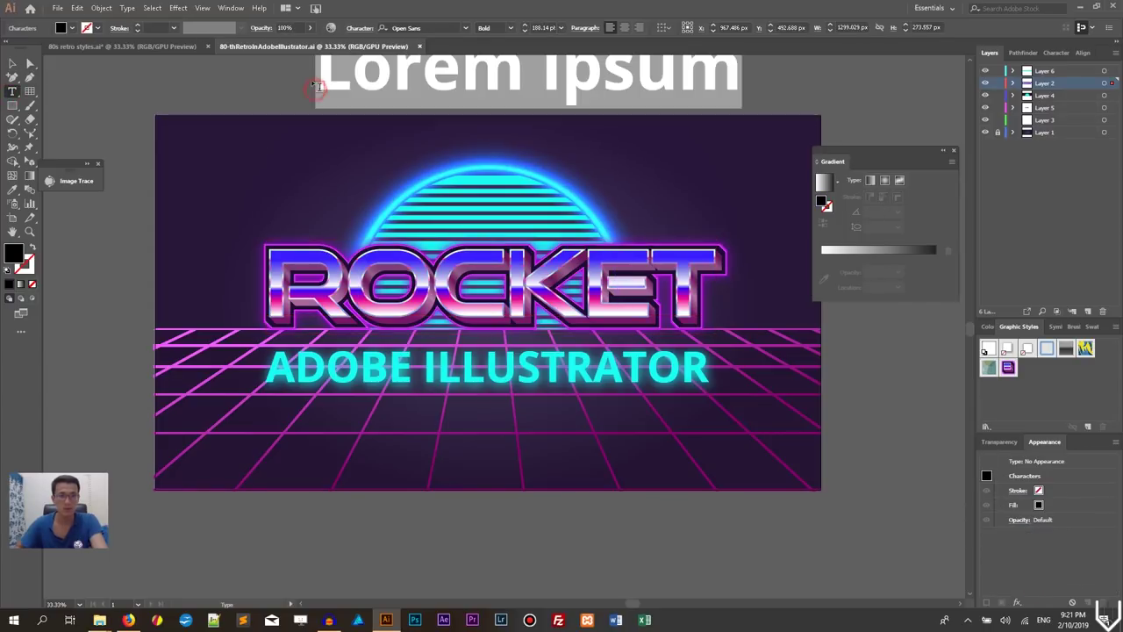
pyautogui.click(12, 63)
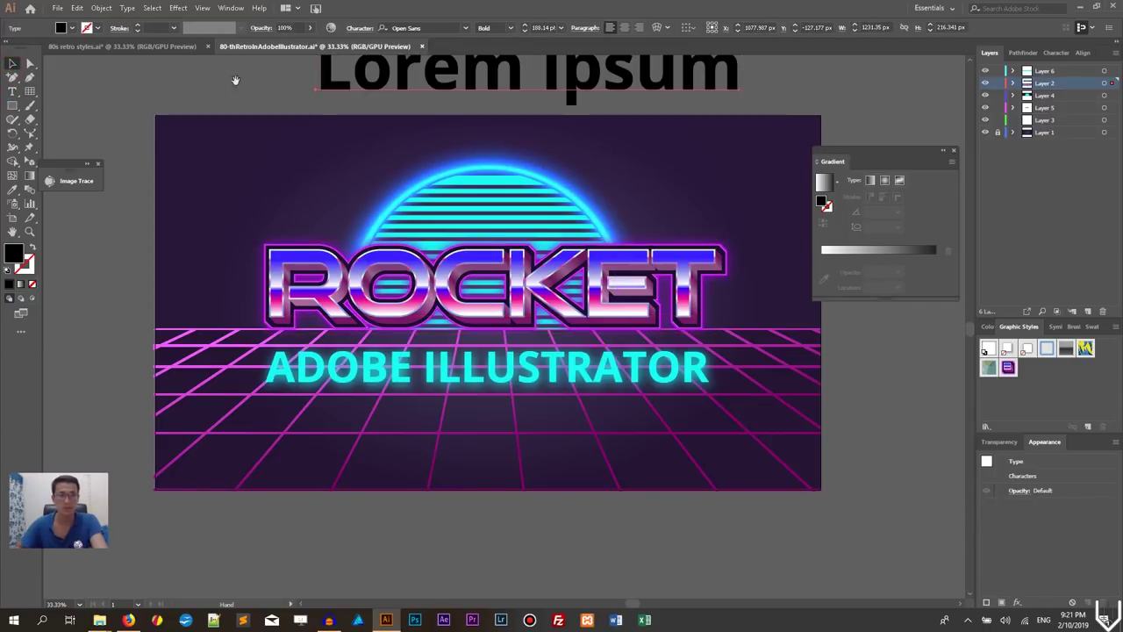
pyautogui.scroll(2, 235, 79)
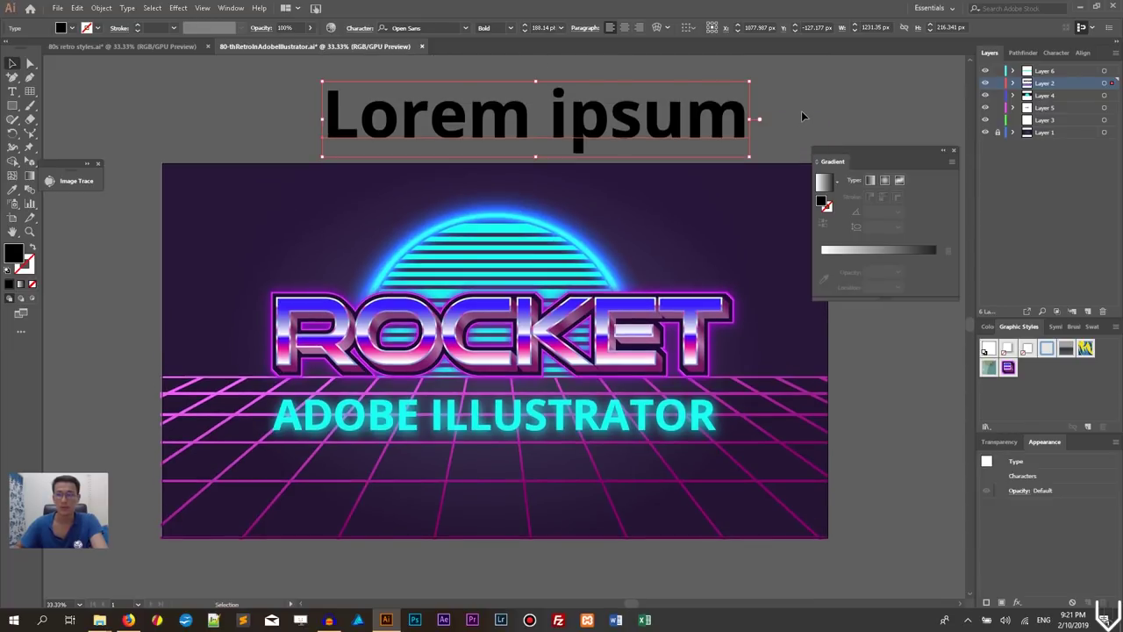
# Apply the saved purple retro graphic style to the placeholder text, compare it with ROCKET, and delete the placeholder
pyautogui.click(1007, 368)
pyautogui.click(830, 112)
pyautogui.click(635, 332)
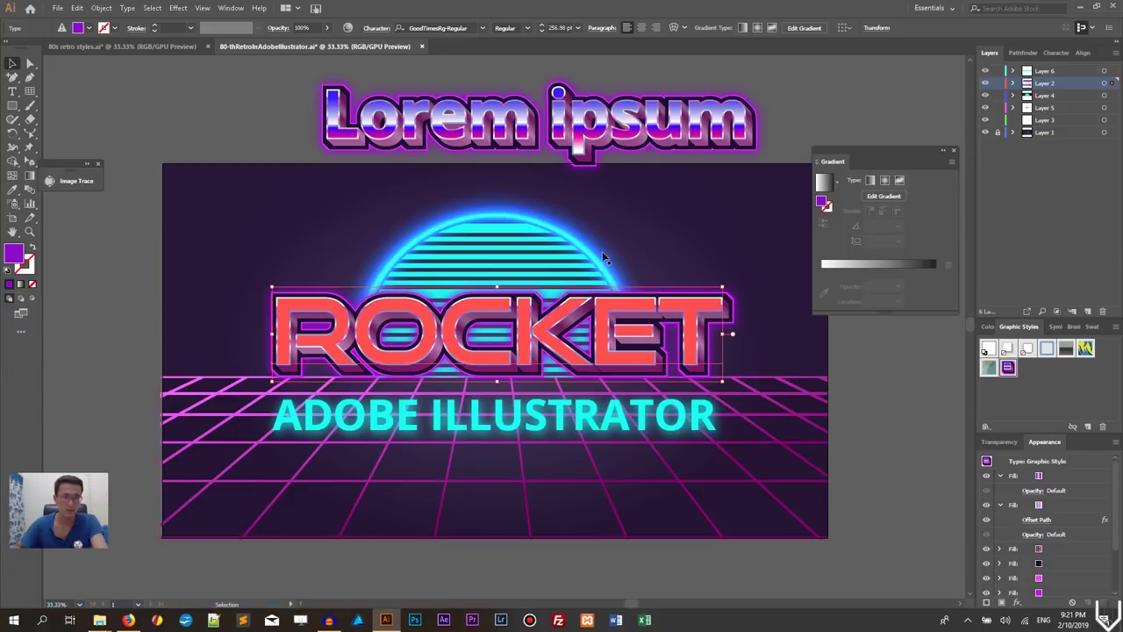
pyautogui.click(530, 114)
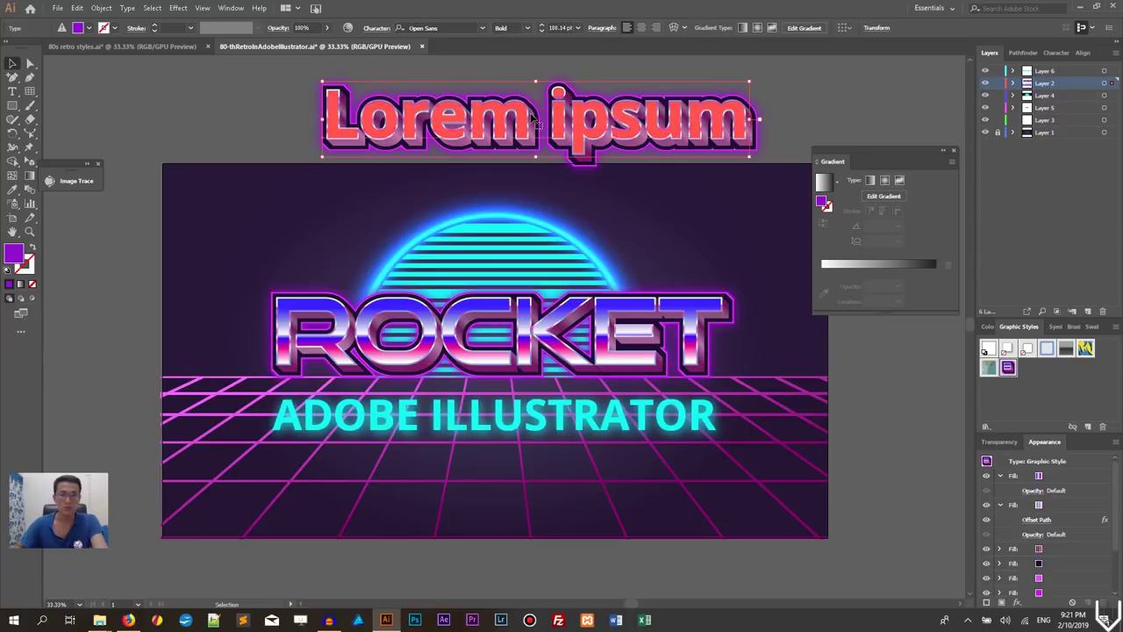
pyautogui.press('Delete')
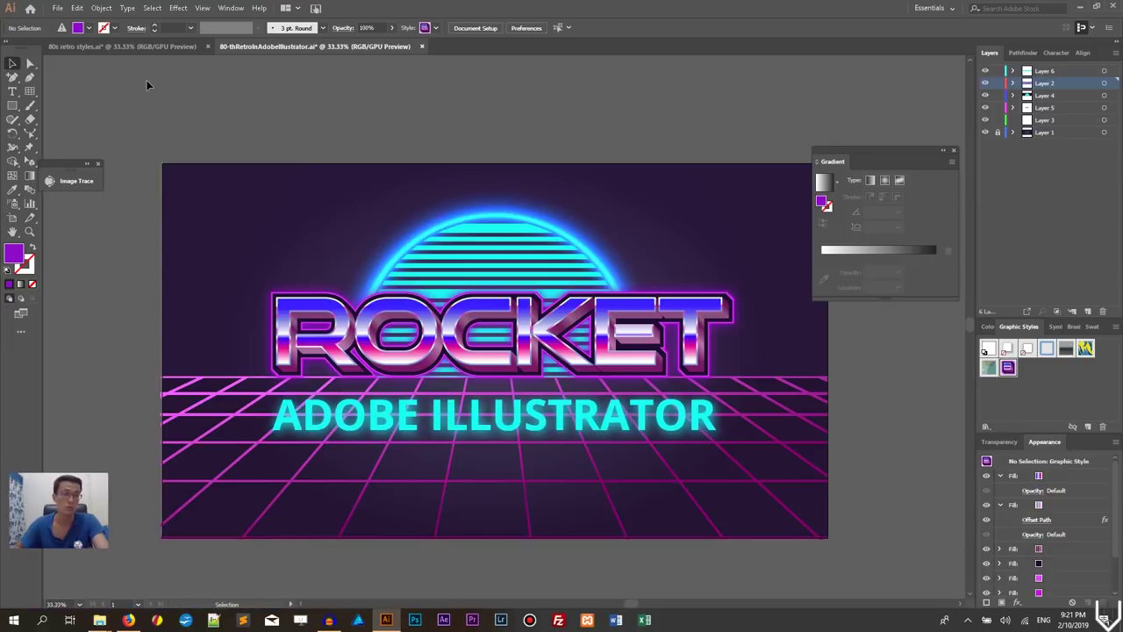
# Create a new 1920 × 1080 px document and move the Gradient panel up towards the artboard's upper corner
pyautogui.hotkey('ctrl', 'n')
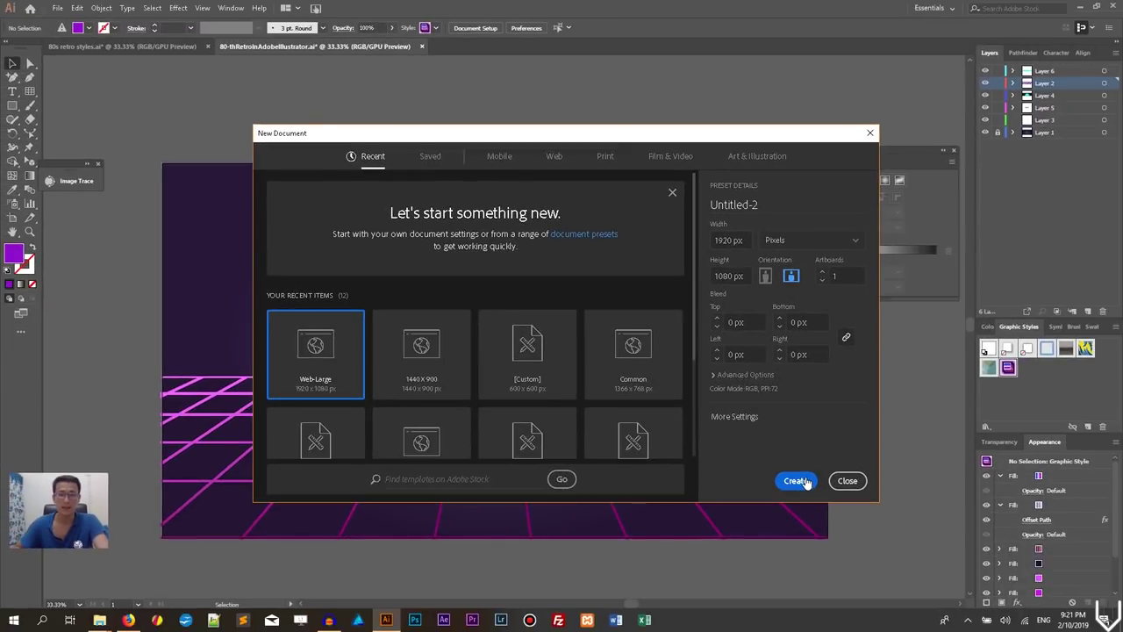
pyautogui.click(805, 481)
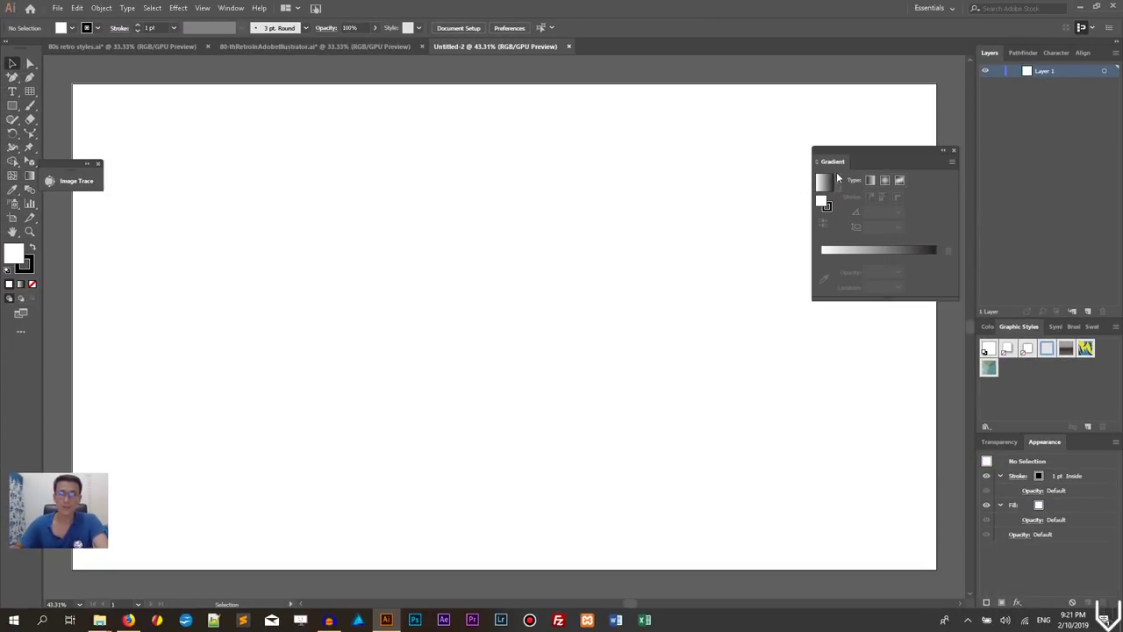
pyautogui.moveTo(838, 171); pyautogui.dragTo(845, 79)
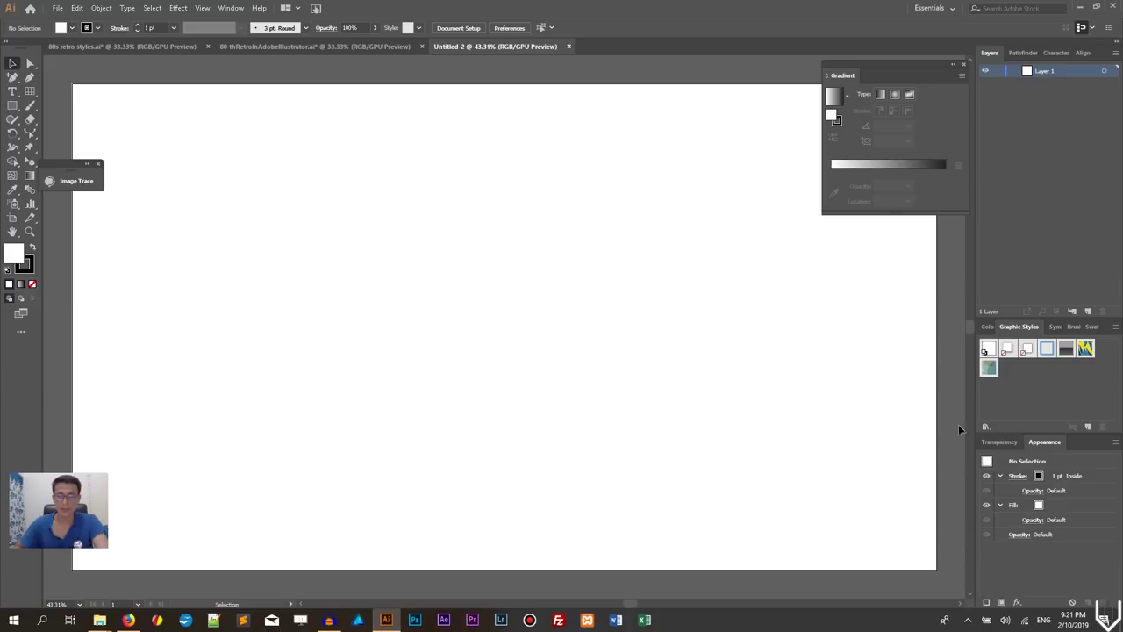
# Set the row size of the Layers panel to a custom 70 pixels
pyautogui.click(1050, 444)
pyautogui.click(1116, 55)
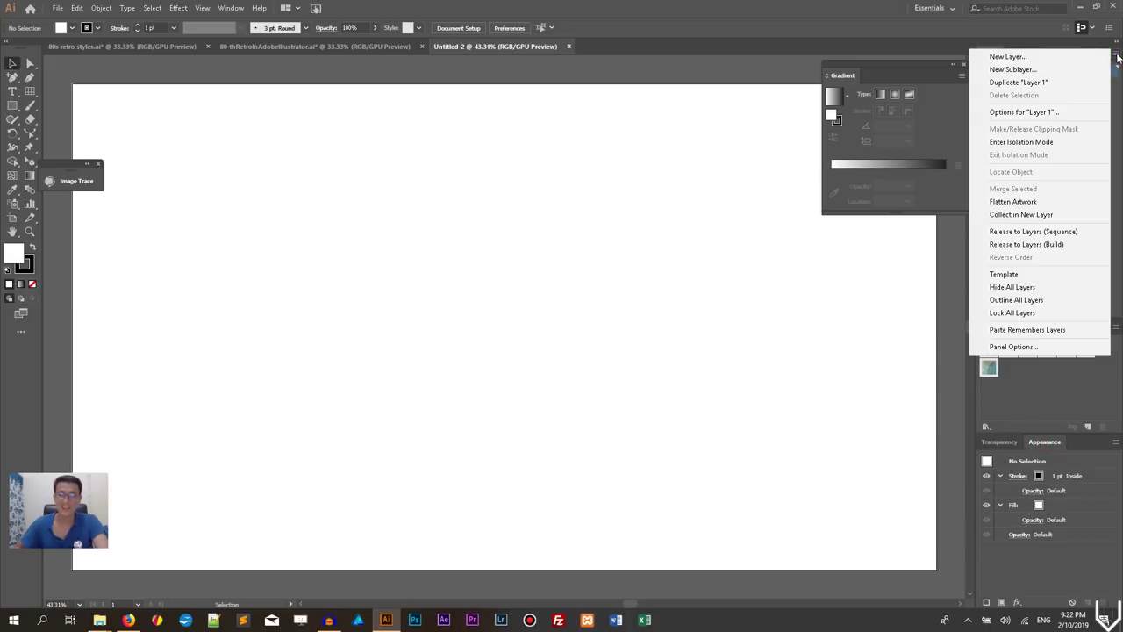
pyautogui.click(1027, 349)
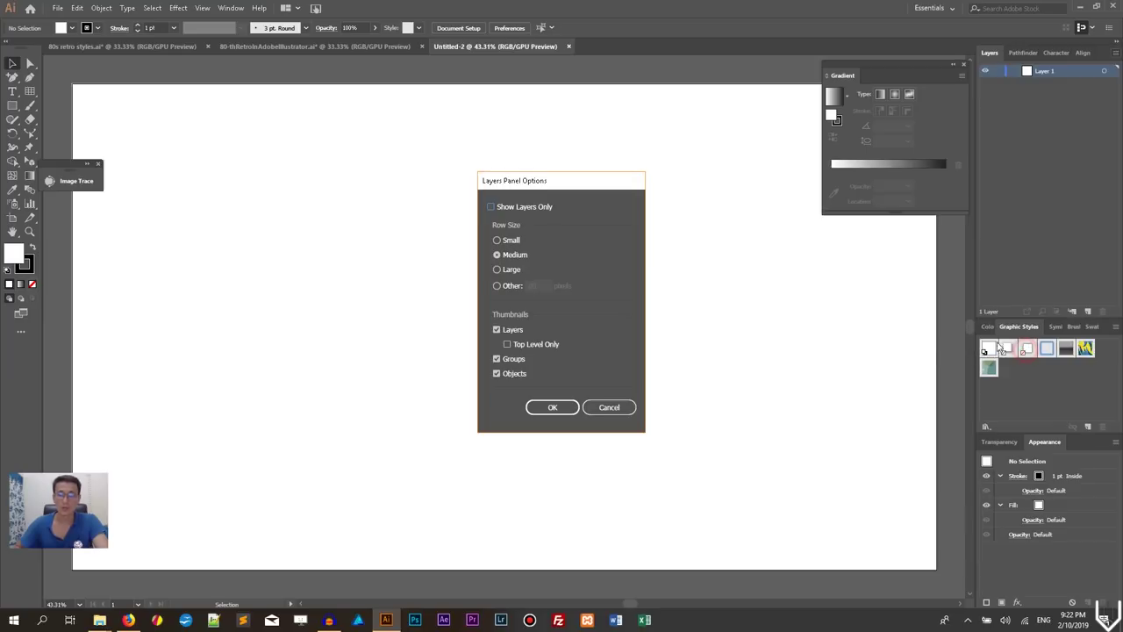
pyautogui.click(506, 287)
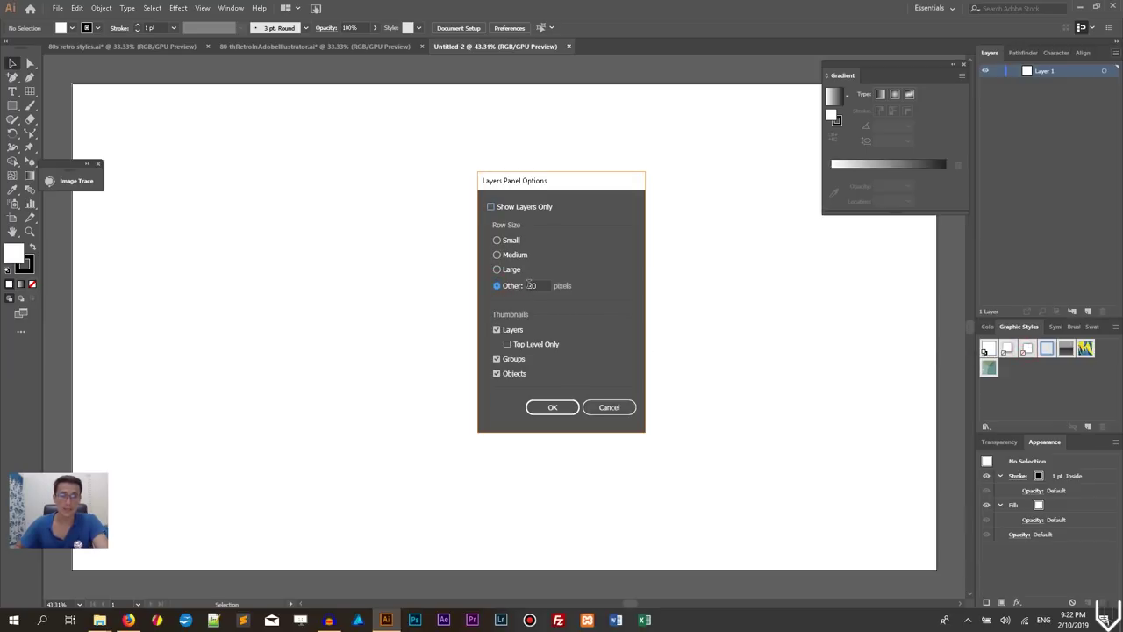
pyautogui.doubleClick(532, 285)
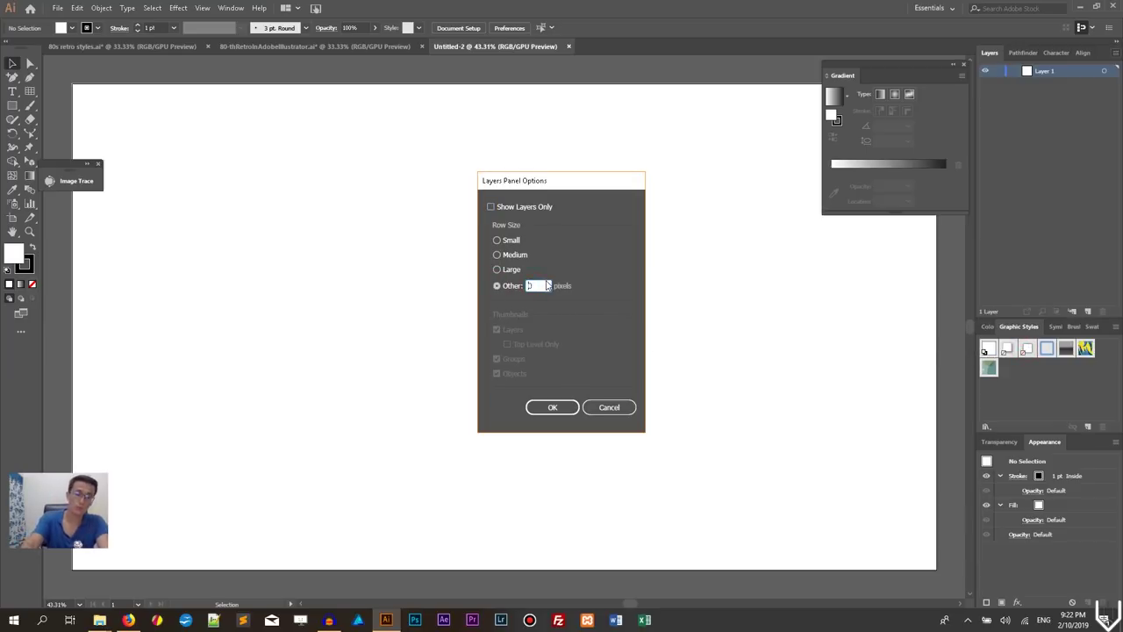
pyautogui.write('70')
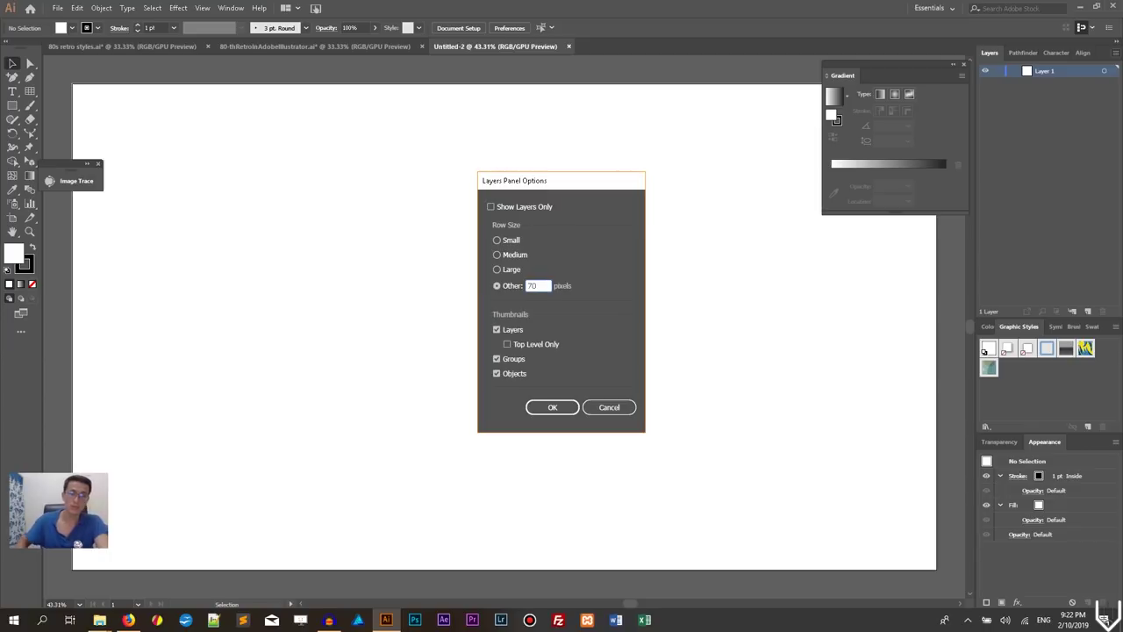
pyautogui.click(554, 407)
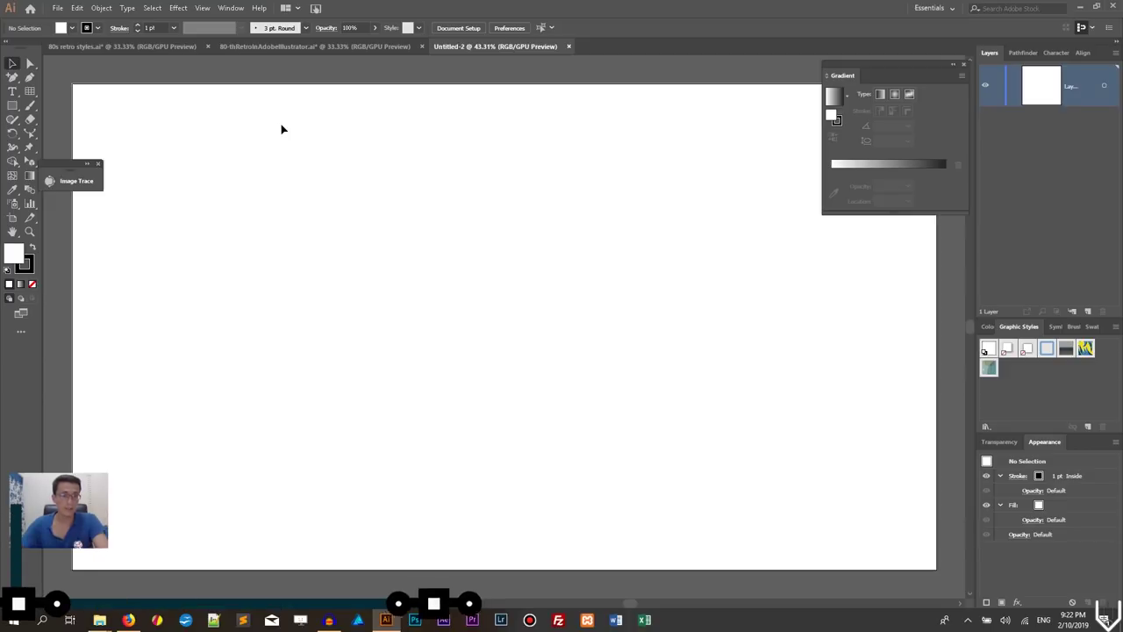
# Draw a rectangle covering the whole artboard and align its left edge with the artboard's edge
pyautogui.moveTo(12, 106)
pyautogui.mouseDown()
pyautogui.moveTo(77, 108)
pyautogui.moveTo(77, 91)
pyautogui.moveTo(650, 488)
pyautogui.moveTo(869, 572)
pyautogui.moveTo(937, 568)
pyautogui.mouseUp()
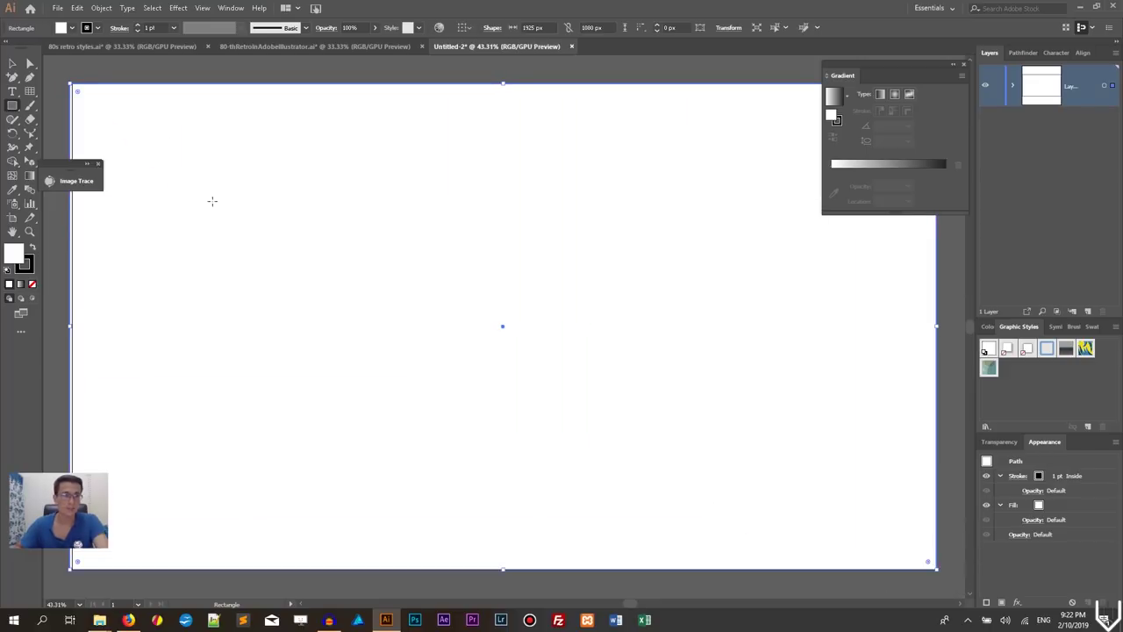
pyautogui.click(71, 326)
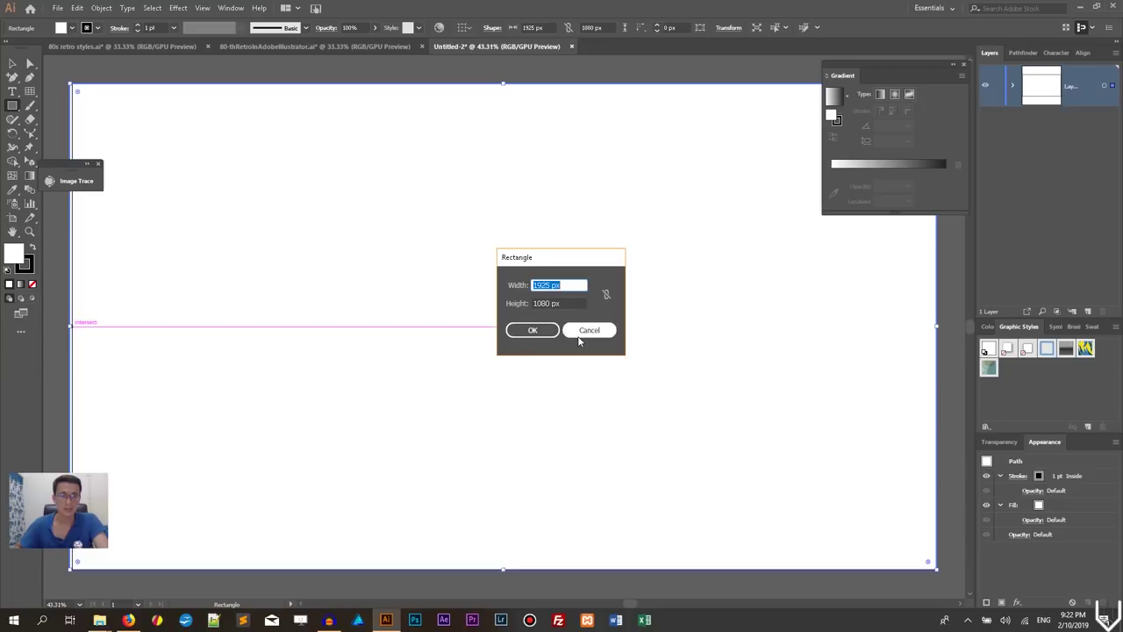
pyautogui.click(579, 336)
pyautogui.click(13, 63)
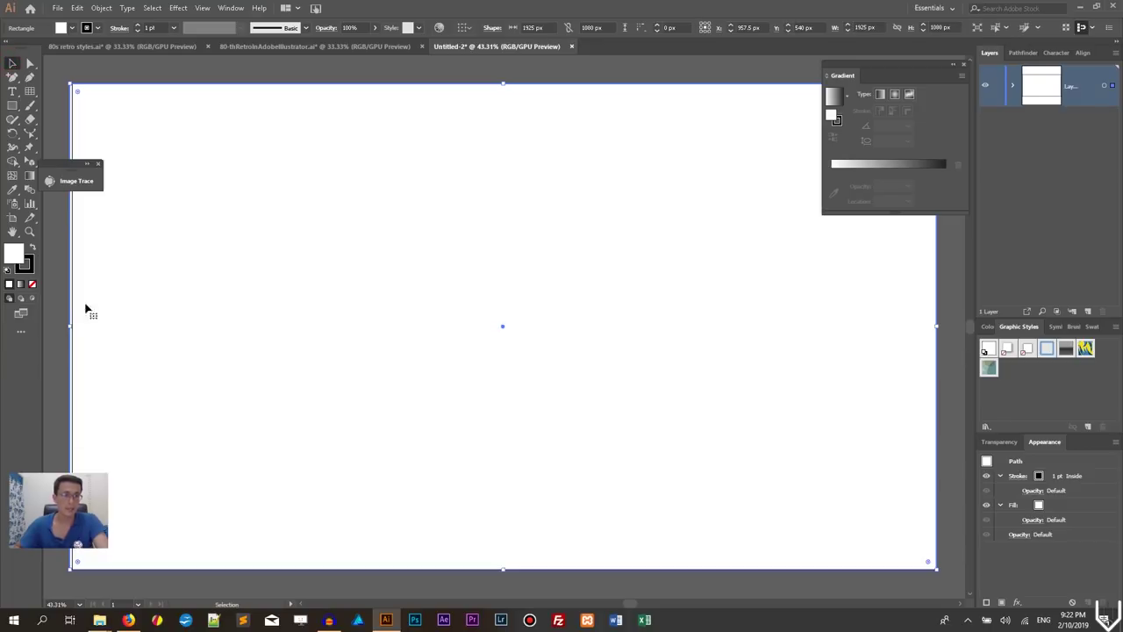
pyautogui.moveTo(70, 326); pyautogui.dragTo(72, 325)
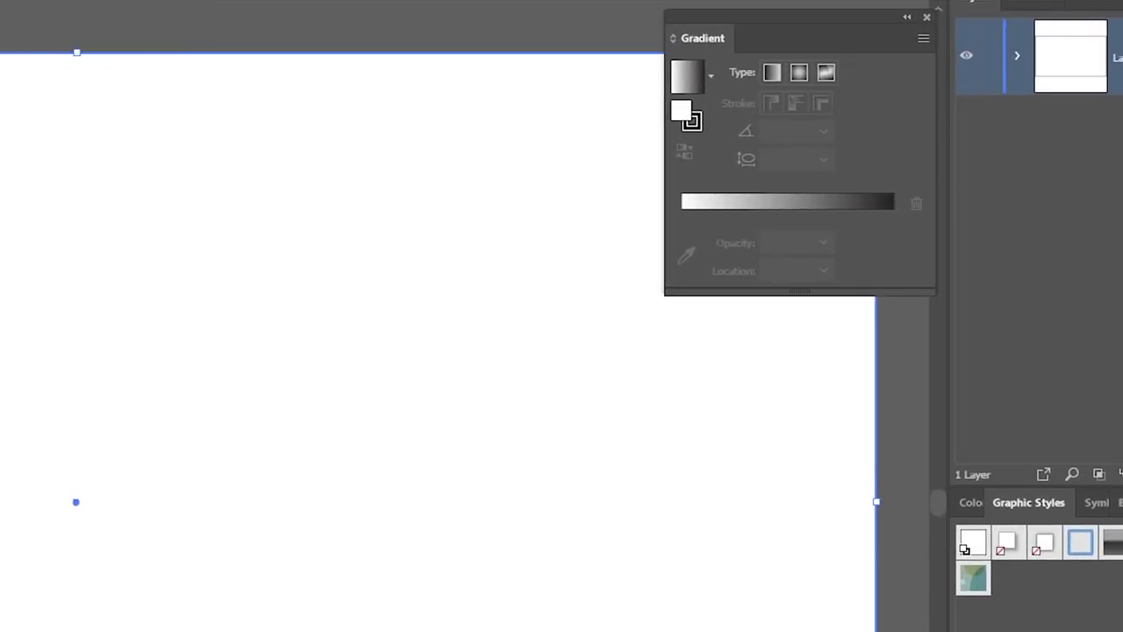
# Fill the background rectangle with a radial gradient and set its aspect ratio to 70%
pyautogui.click(770, 204)
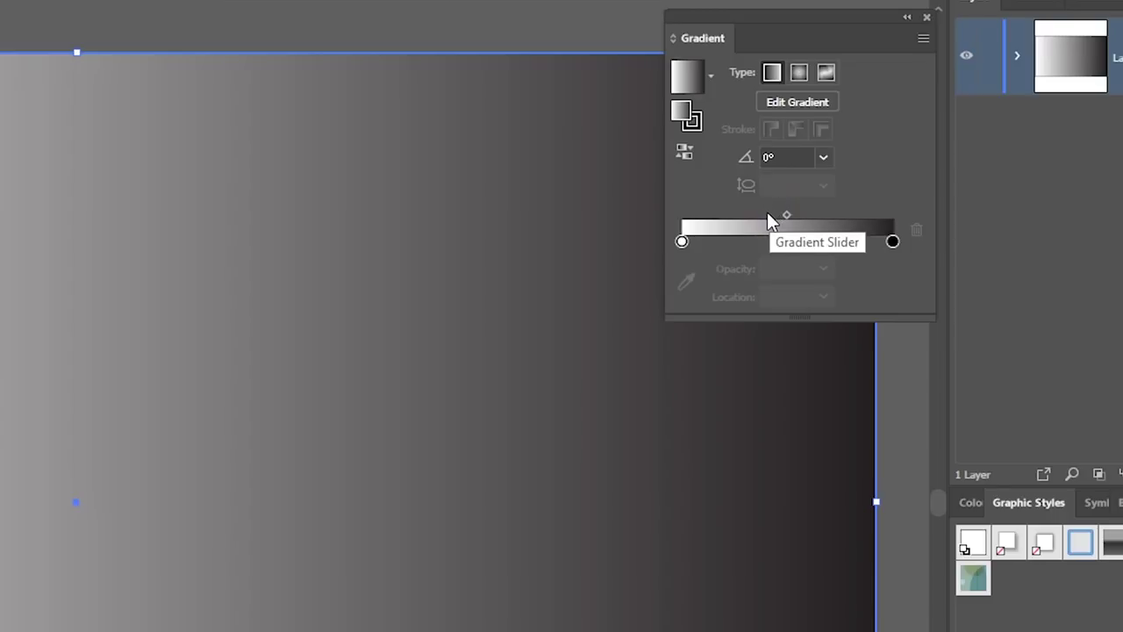
pyautogui.click(799, 73)
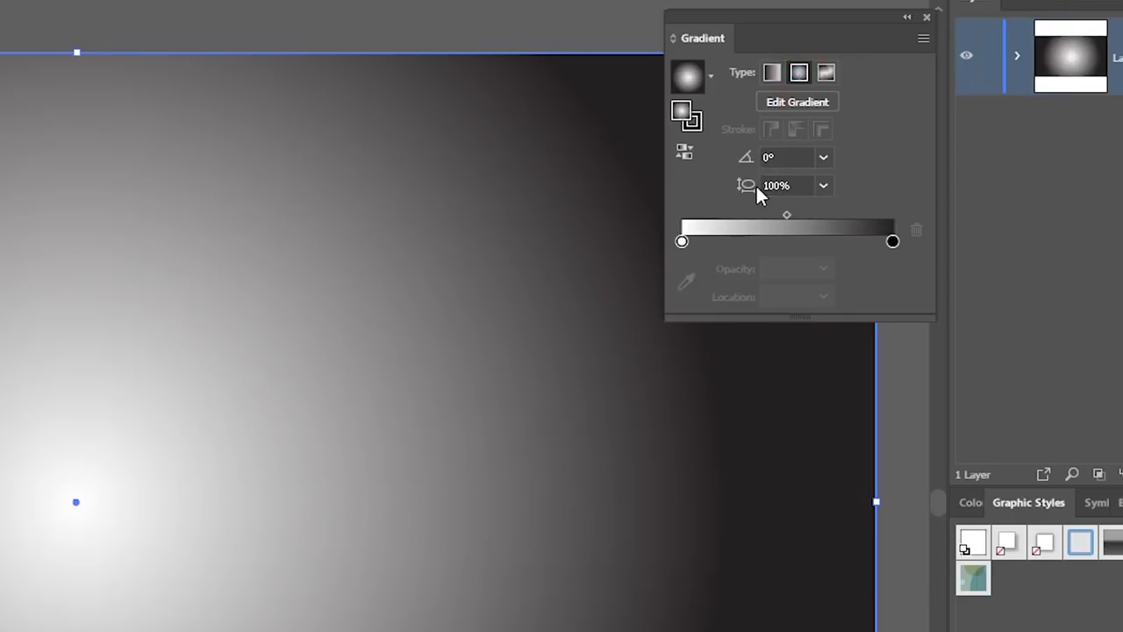
pyautogui.click(825, 185)
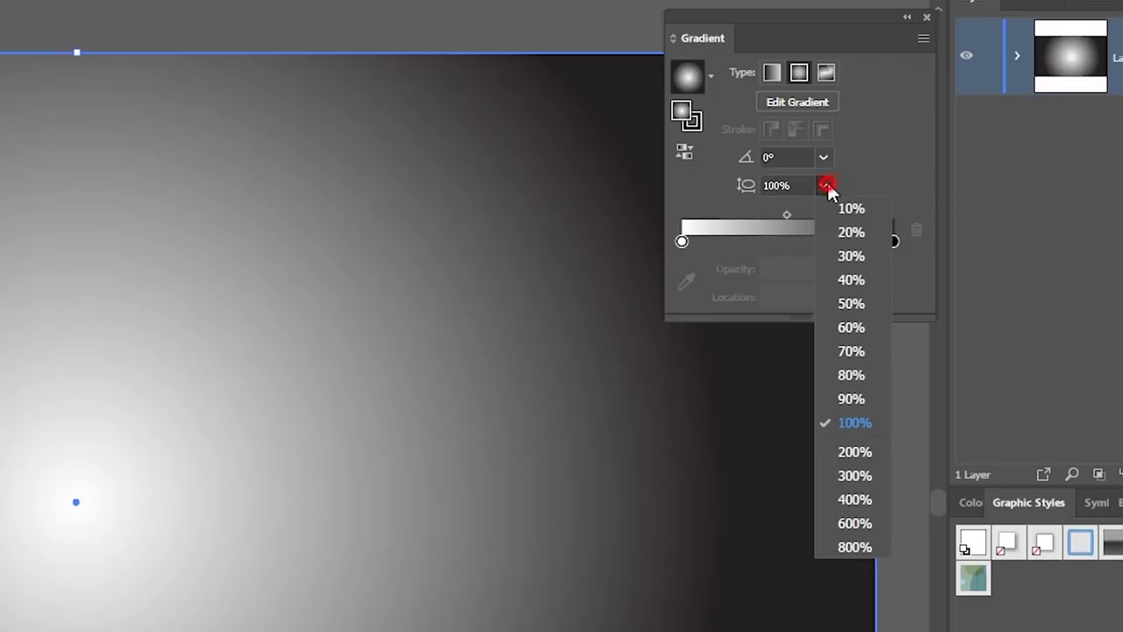
pyautogui.click(860, 353)
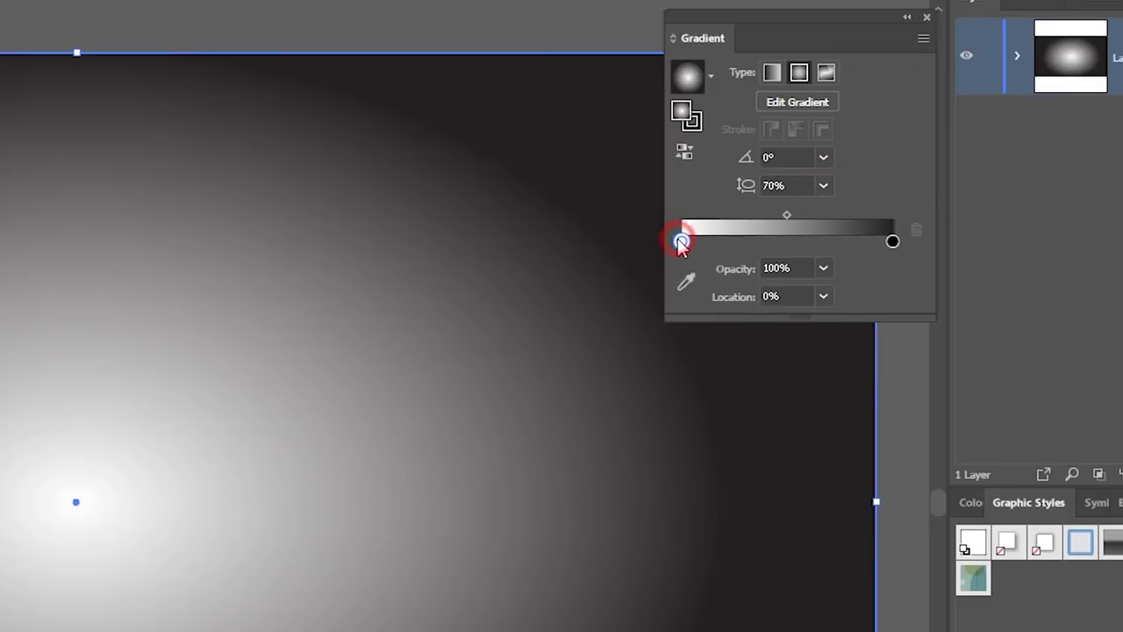
# Switch the gradient's inner colour stop to RGB and give it a muted dark blue-purple hex colour
pyautogui.doubleClick(682, 243)
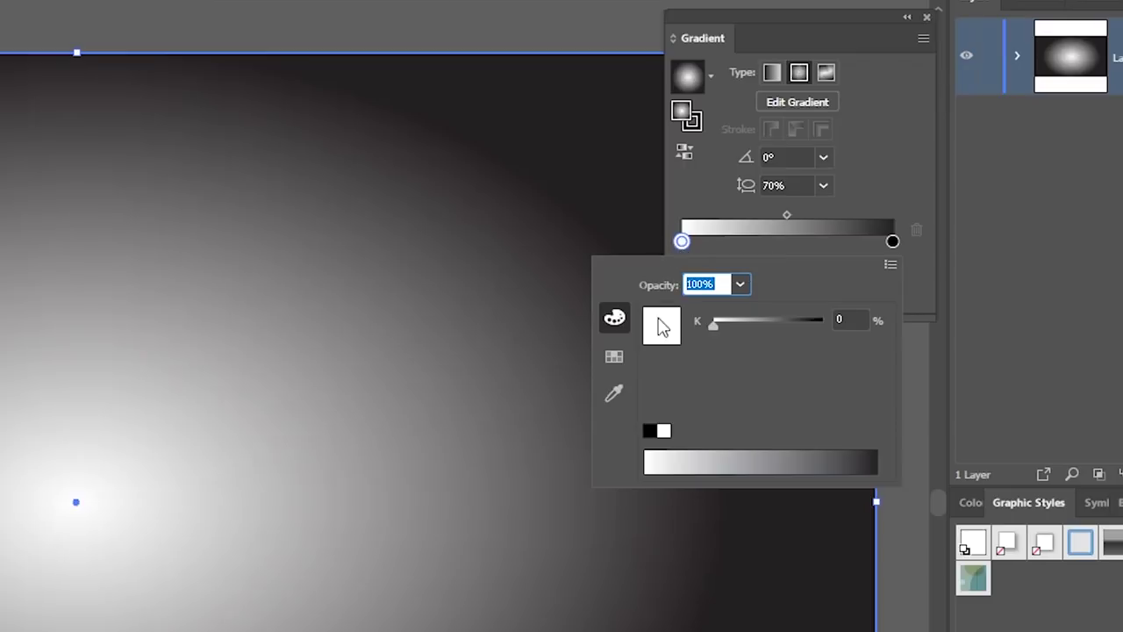
pyautogui.click(890, 265)
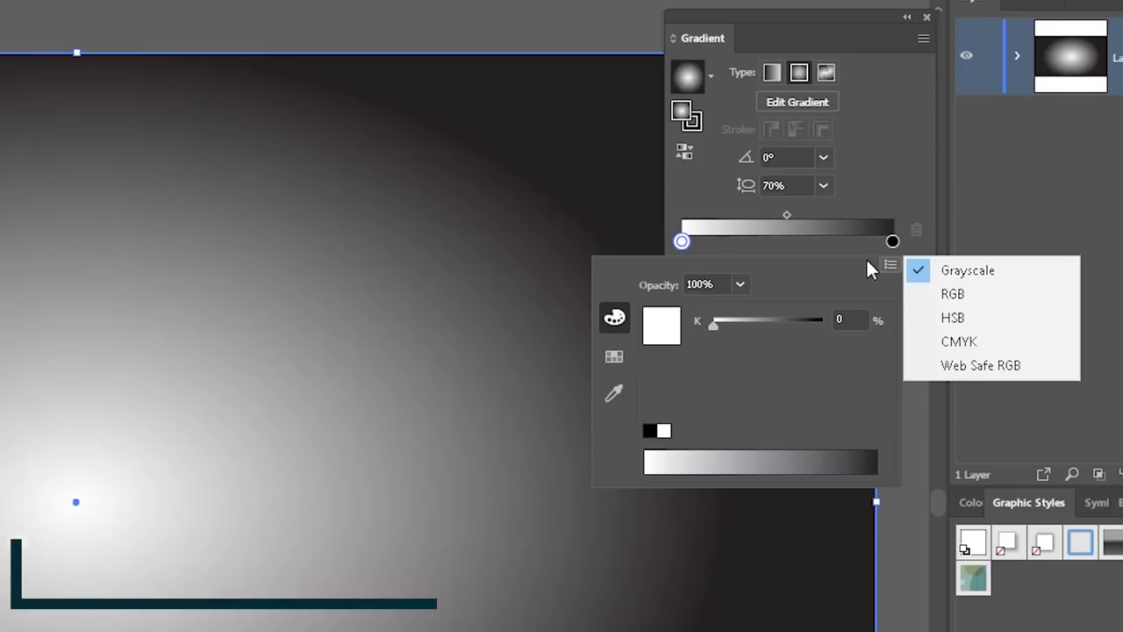
pyautogui.click(956, 294)
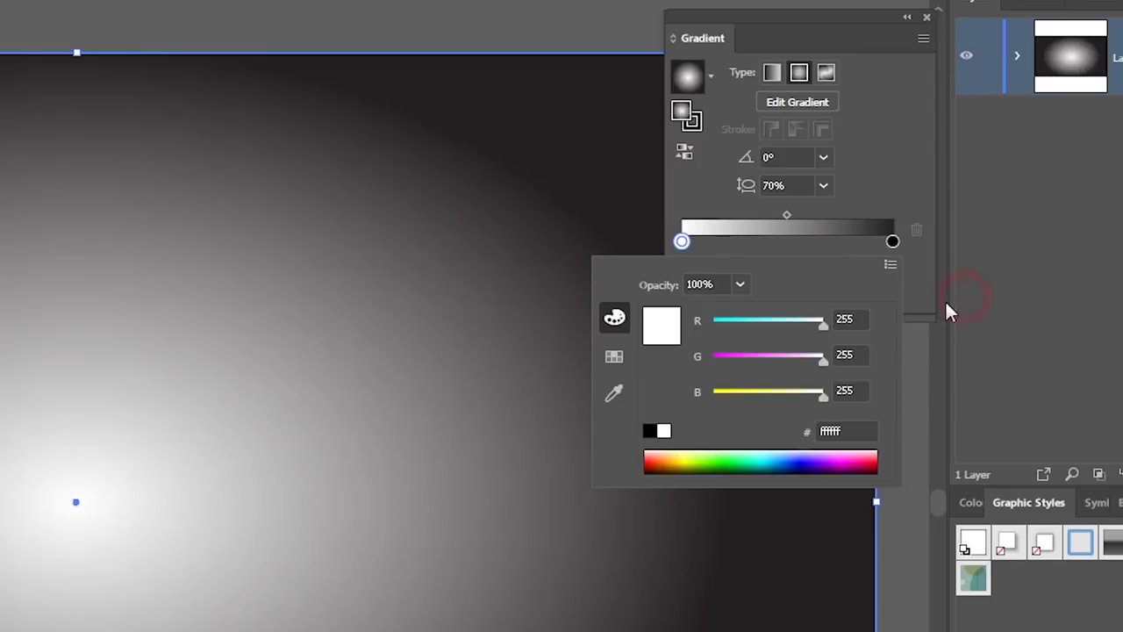
pyautogui.click(846, 424)
pyautogui.press('BackSpace')
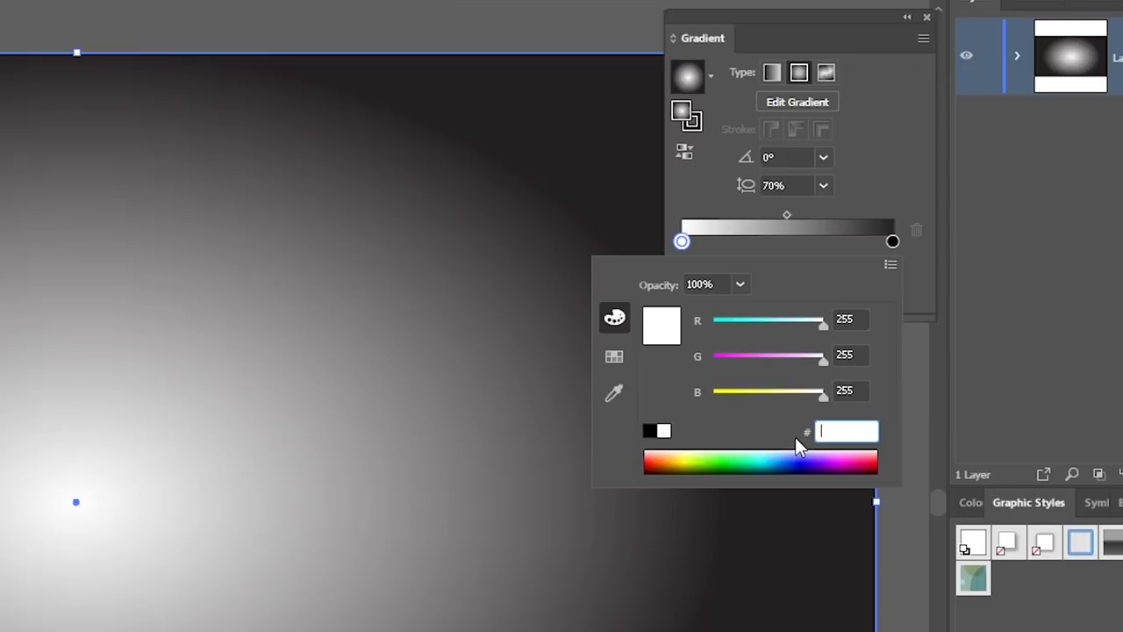
pyautogui.write('443d5')
pyautogui.press('Return')
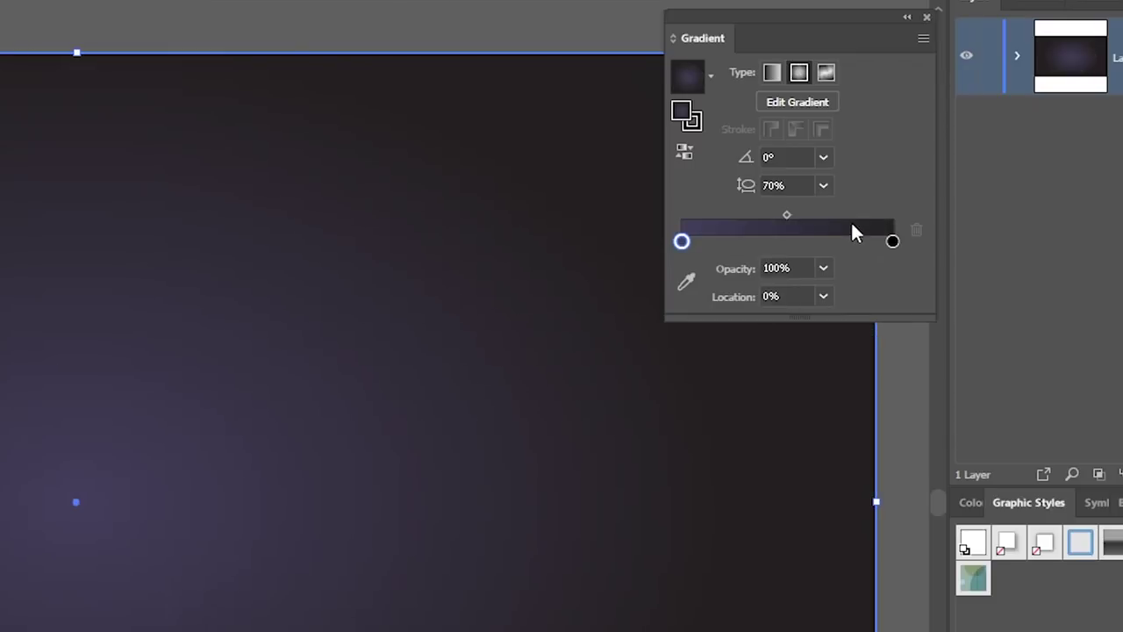
# Switch the gradient's outer colour stop to RGB and set its hex colour to 251534
pyautogui.doubleClick(893, 241)
pyautogui.click(891, 265)
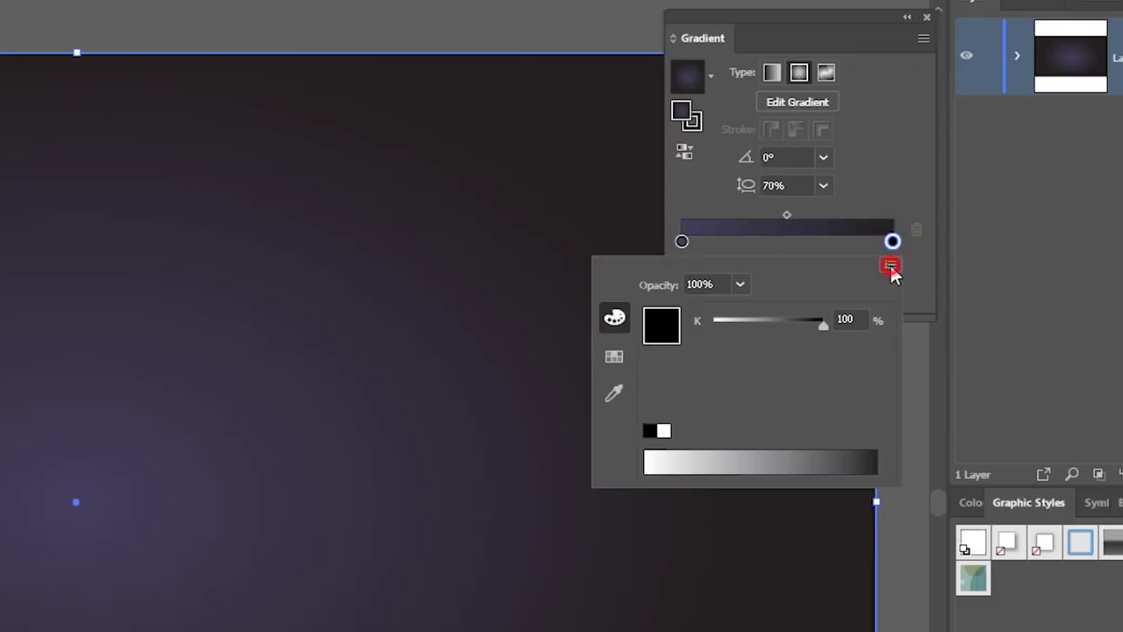
pyautogui.click(936, 301)
pyautogui.click(849, 430)
pyautogui.press('BackSpace')
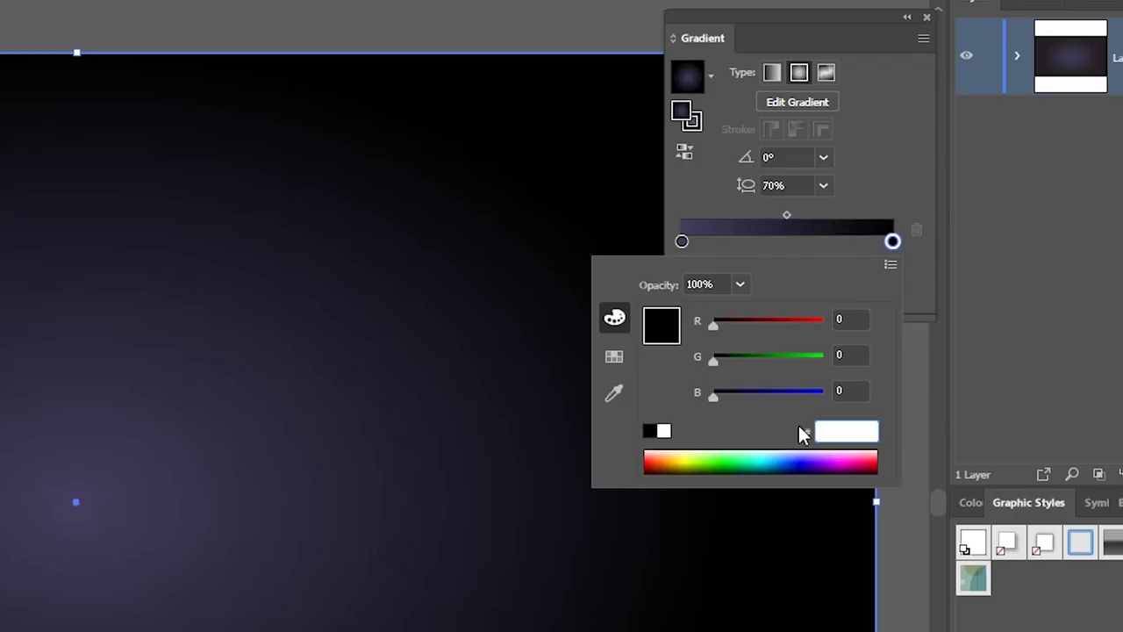
pyautogui.write('251534')
pyautogui.press('Return')
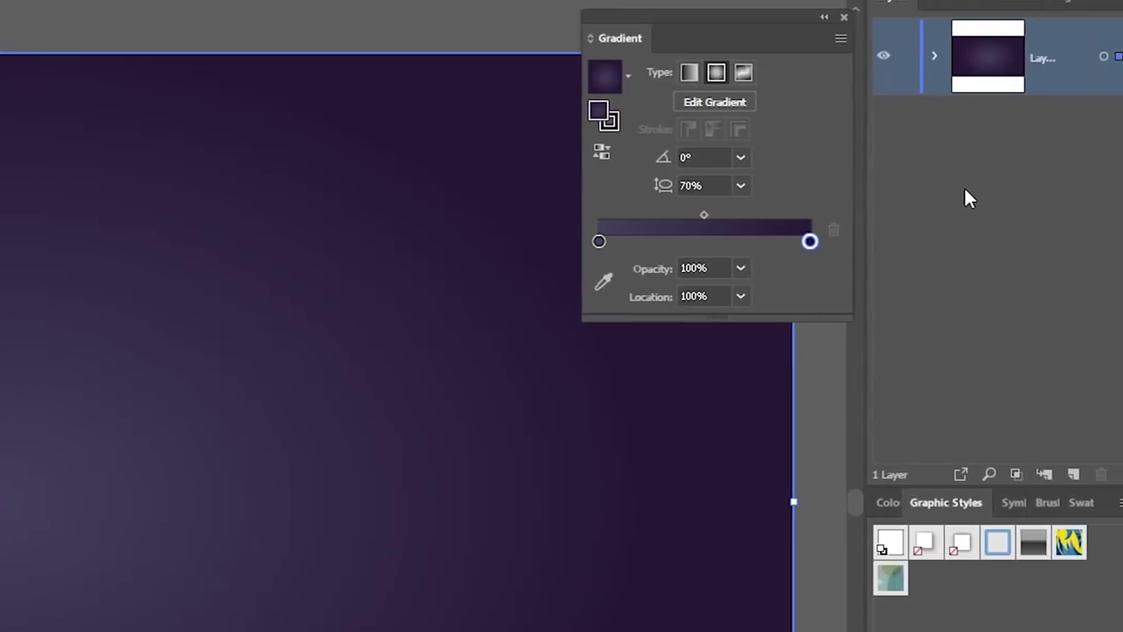
# Create a new layer above the background and lock the background layer
pyautogui.click(1055, 474)
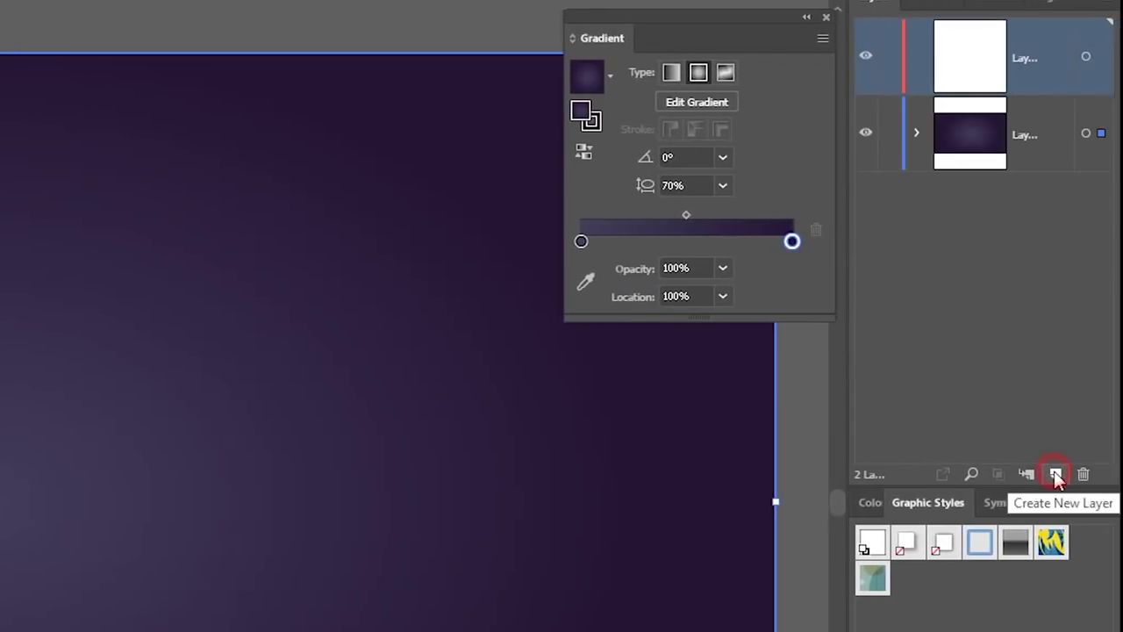
pyautogui.click(889, 135)
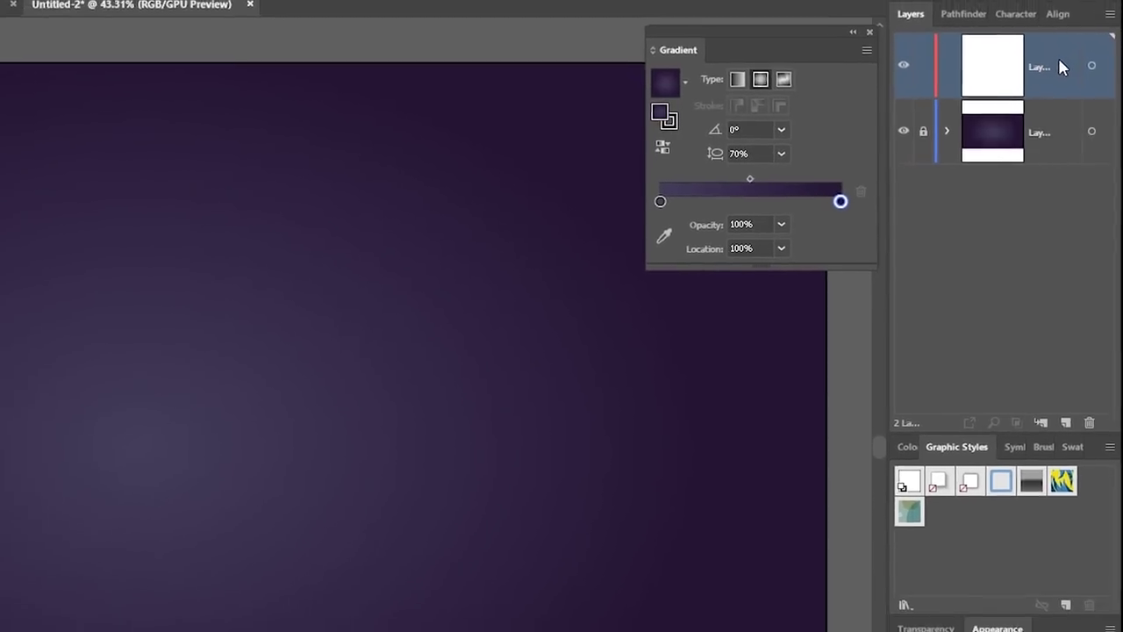
# Add the point text ROCKET on the empty layer above the background
pyautogui.press('t')
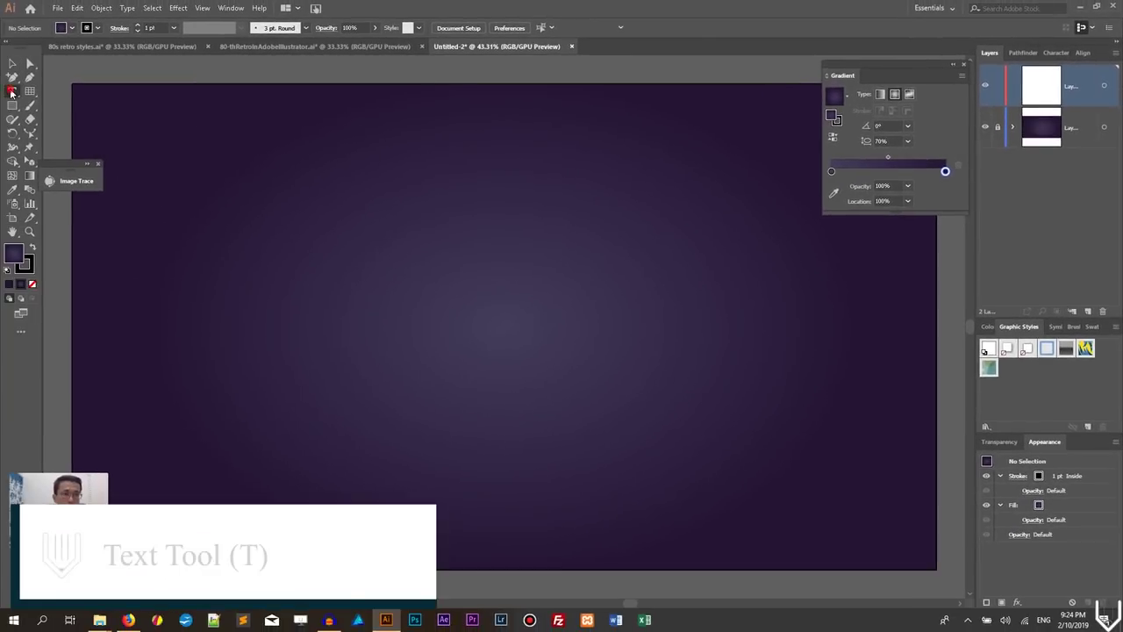
pyautogui.click(382, 256)
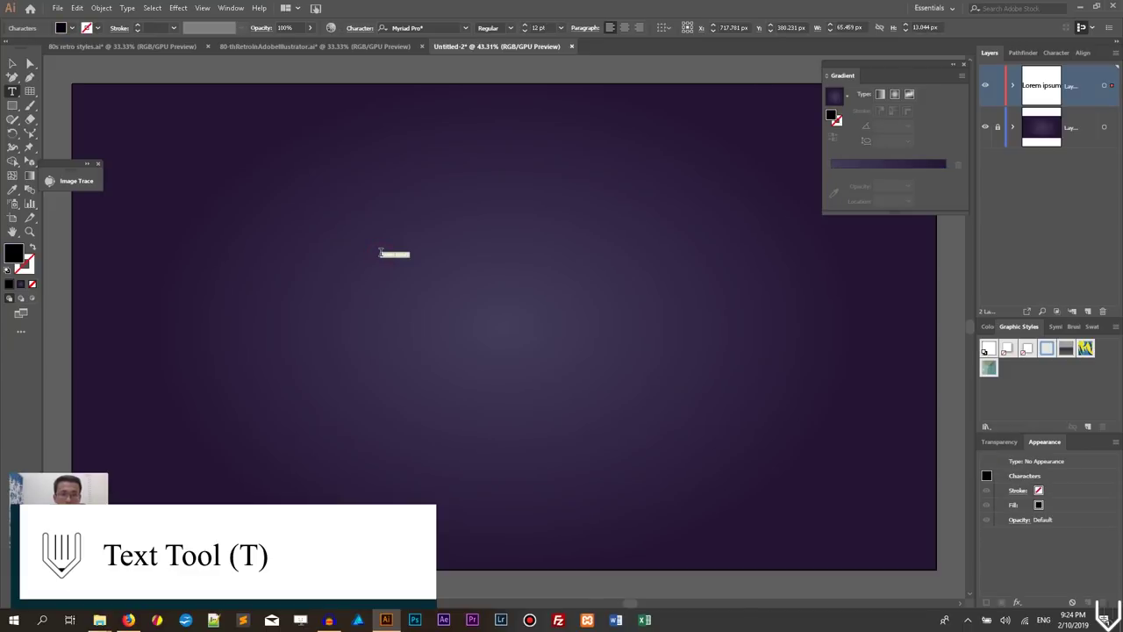
pyautogui.write('ROCKET')
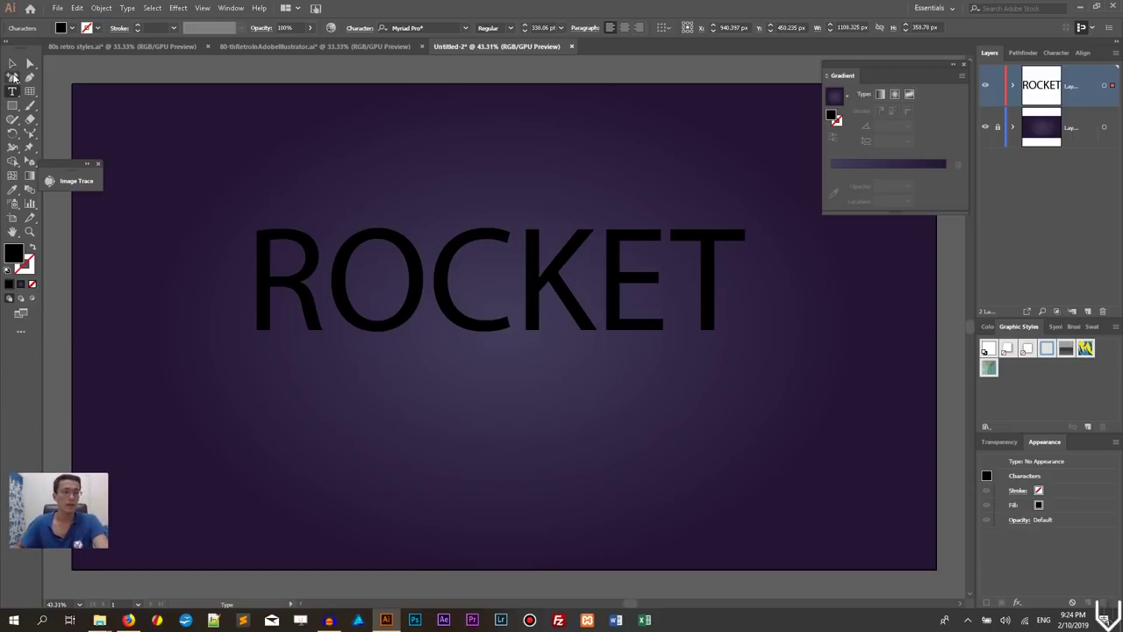
# Set the ROCKET text in GoodTimesRg-Regular, scale it to about 216 pt and reposition it in the upper middle of the artboard
pyautogui.click(12, 63)
pyautogui.click(184, 79)
pyautogui.click(396, 230)
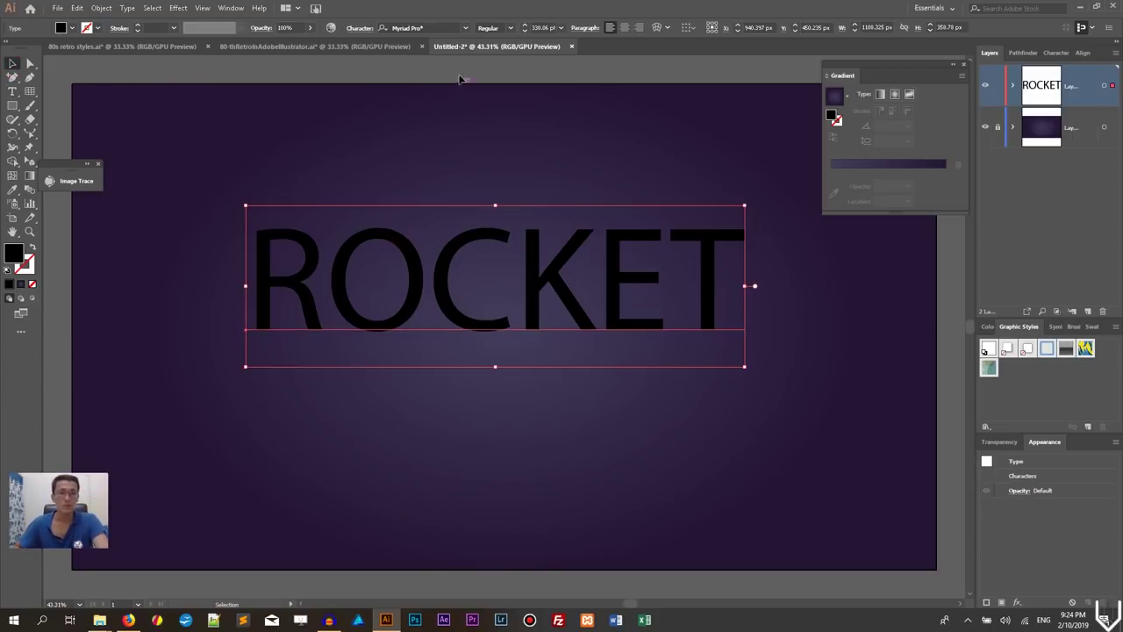
pyautogui.click(465, 28)
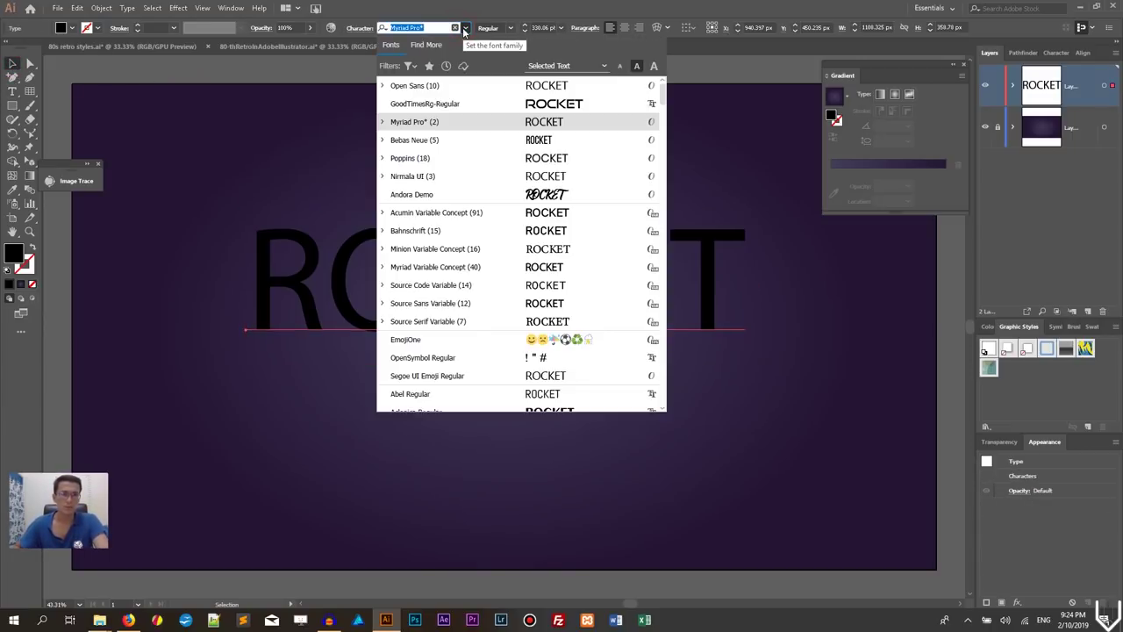
pyautogui.click(441, 103)
pyautogui.moveTo(253, 204); pyautogui.dragTo(376, 228)
pyautogui.moveTo(525, 262); pyautogui.dragTo(426, 256)
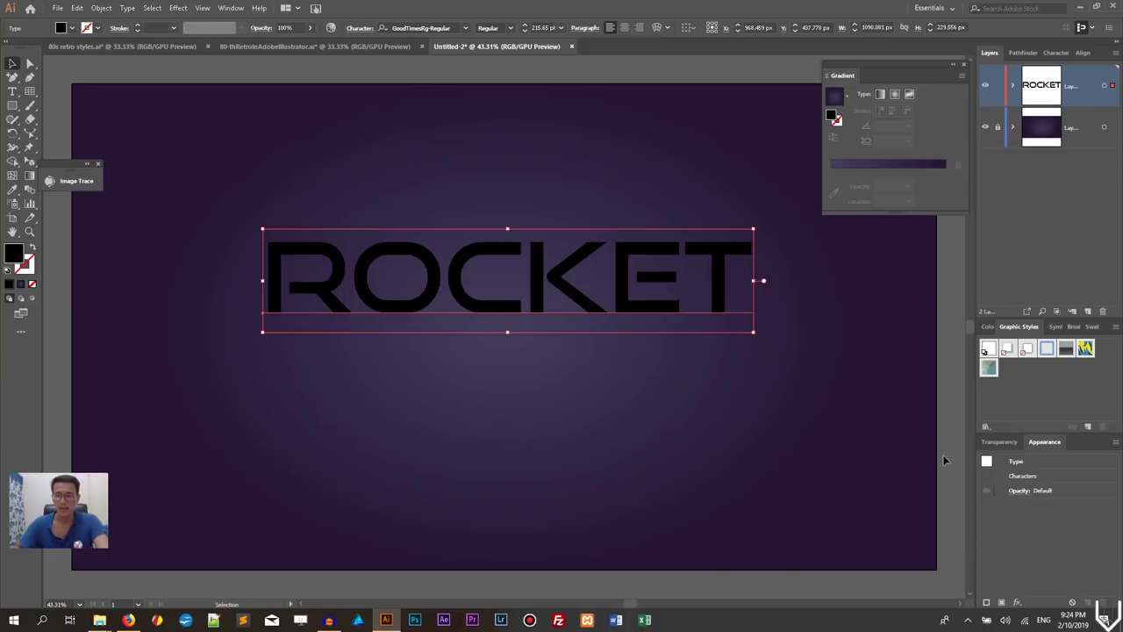
# Detach the Appearance panel beneath the Gradient panel, then add a fill to the ROCKET text and make it white
pyautogui.moveTo(1057, 442); pyautogui.dragTo(851, 223)
pyautogui.moveTo(691, 175); pyautogui.dragTo(695, 180)
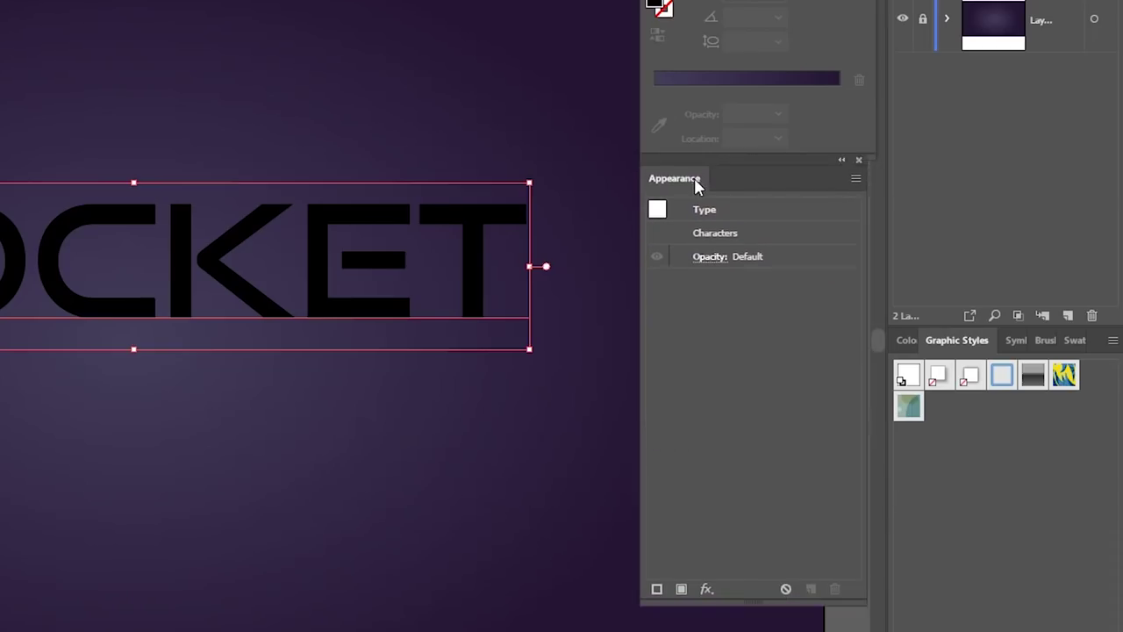
pyautogui.click(682, 591)
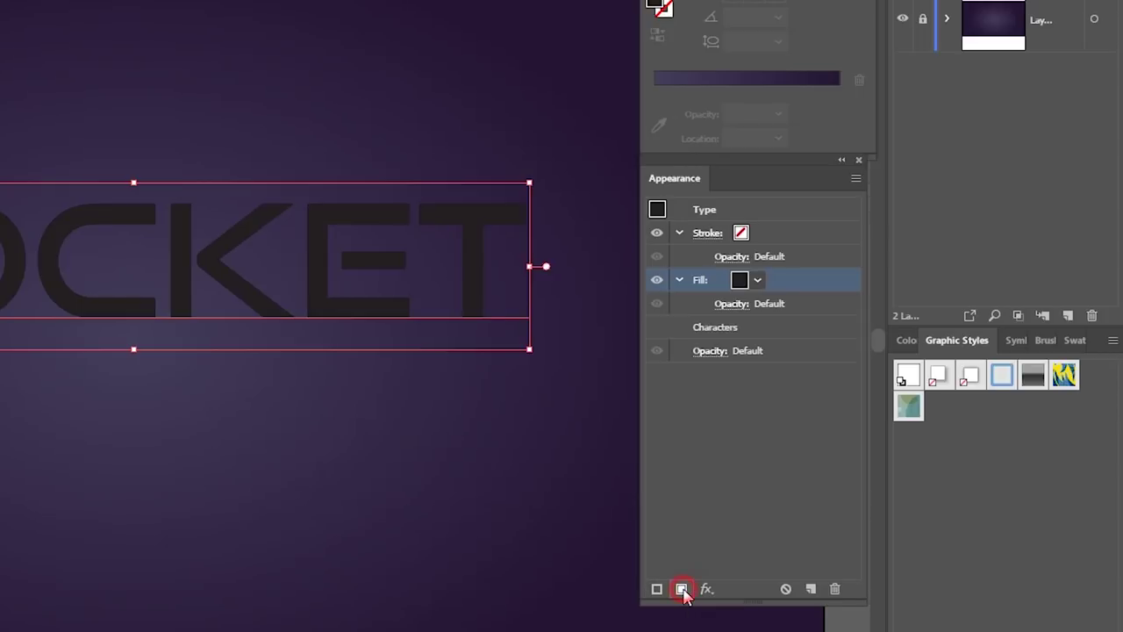
pyautogui.click(756, 282)
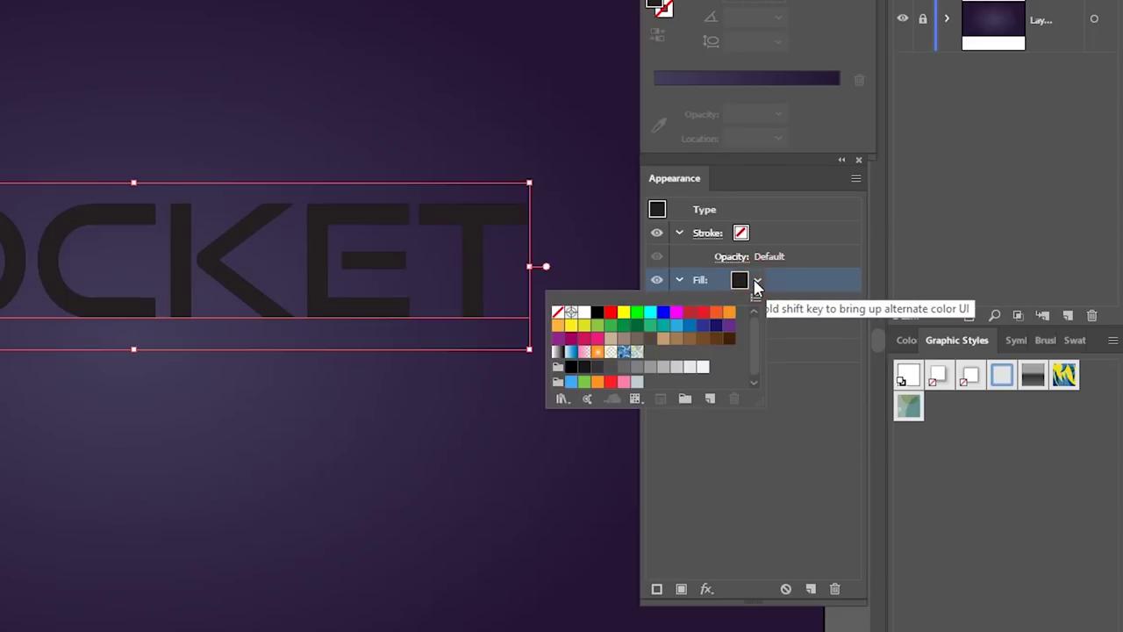
pyautogui.click(584, 314)
pyautogui.click(805, 280)
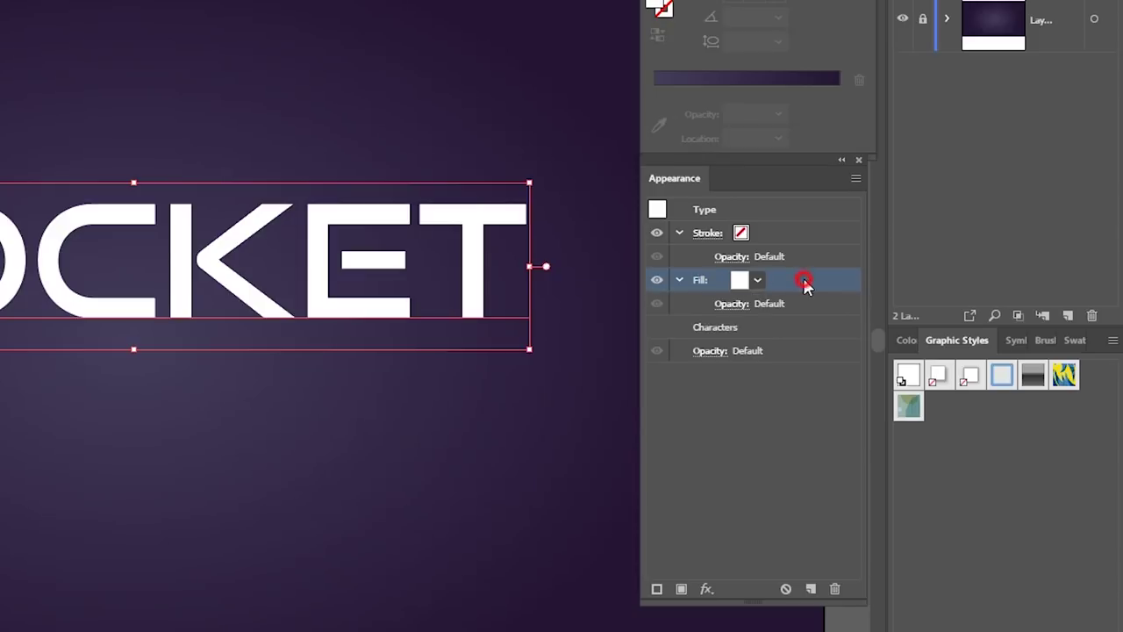
# Add a second text fill, apply the radial gradient, and insert four intermediate colour stops, the first three at about 22%, 47% and 55%
pyautogui.click(682, 591)
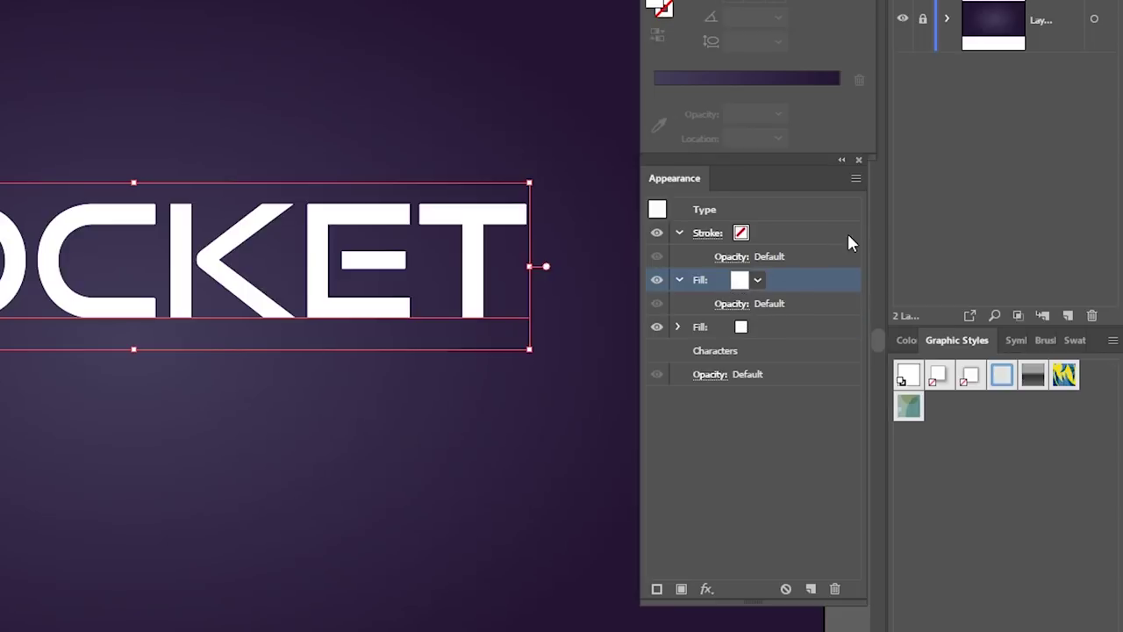
pyautogui.click(753, 81)
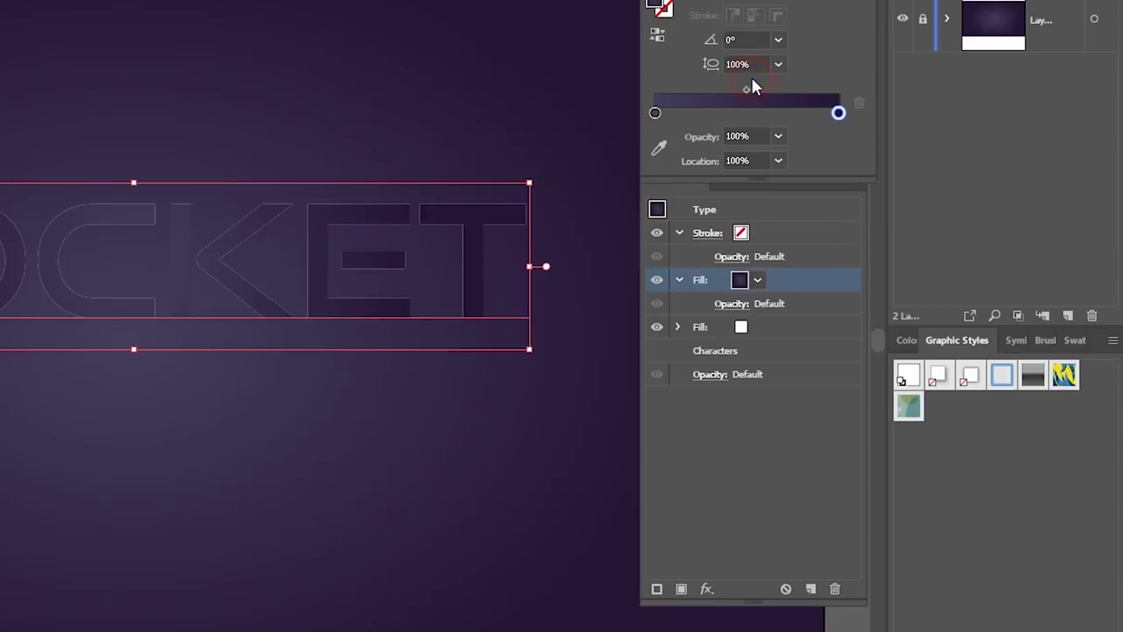
pyautogui.click(693, 113)
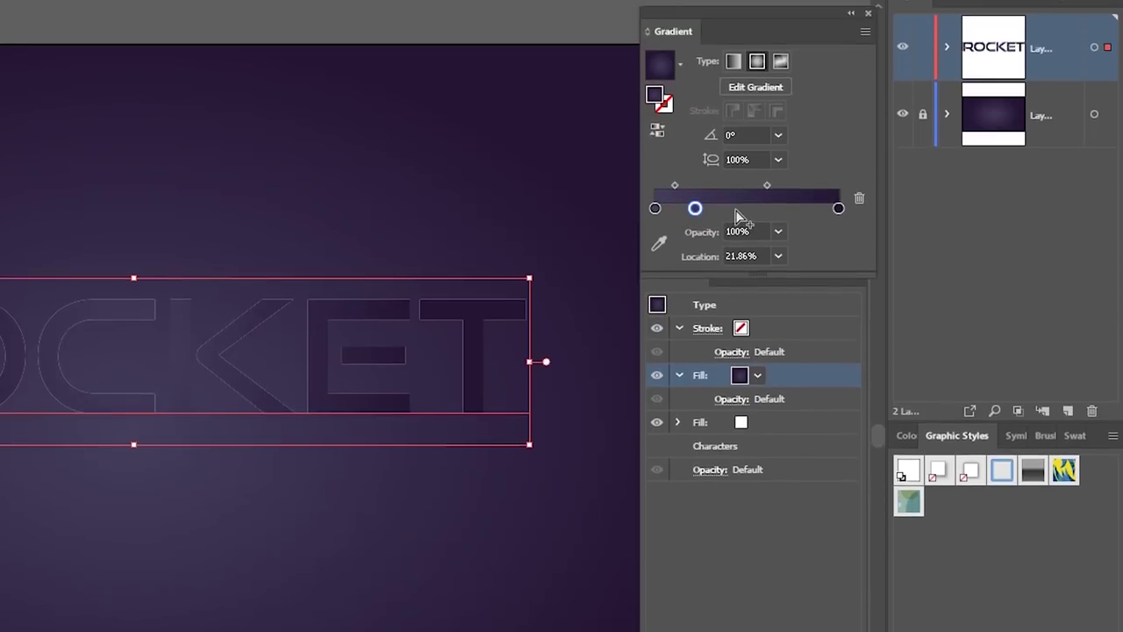
pyautogui.moveTo(737, 212); pyautogui.dragTo(743, 212)
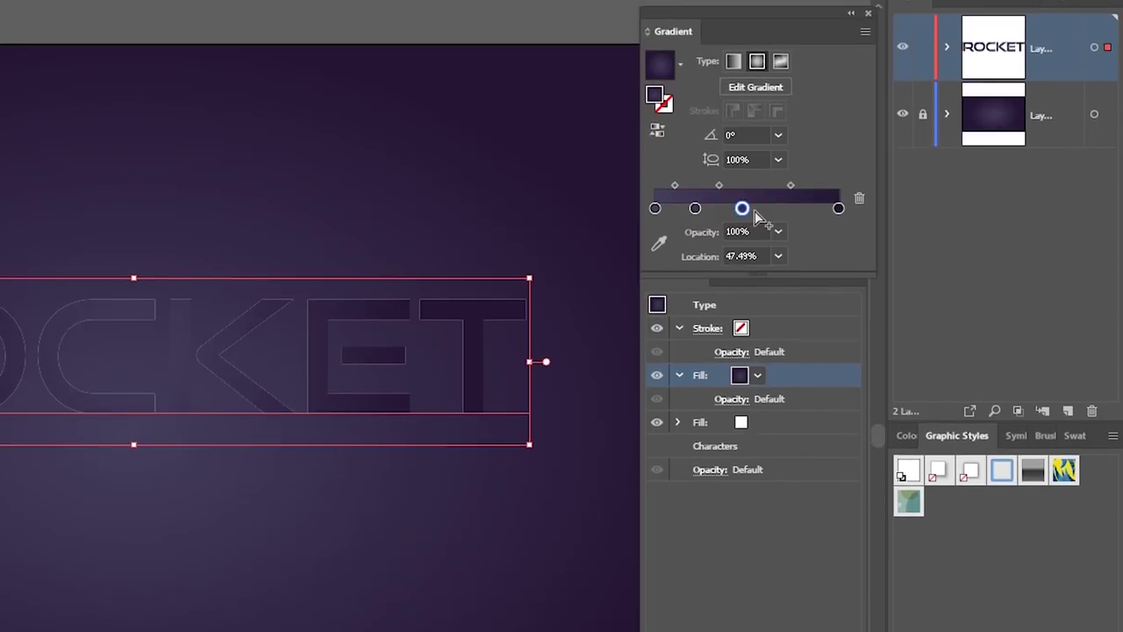
pyautogui.click(756, 212)
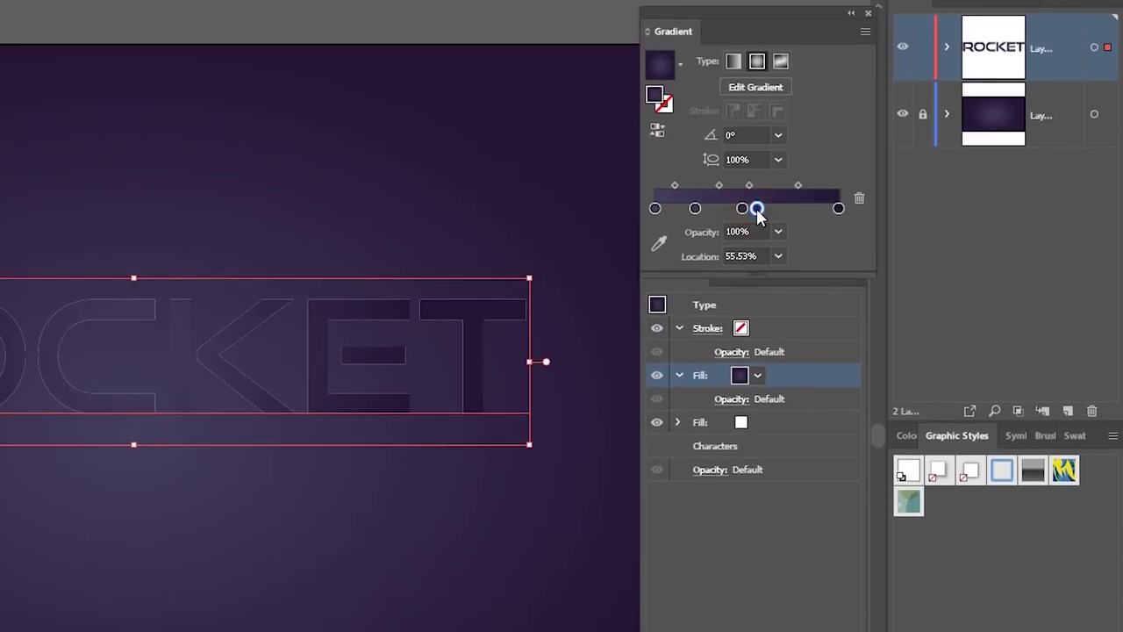
pyautogui.click(797, 212)
pyautogui.moveTo(743, 211); pyautogui.dragTo(741, 213)
# Set the text gradient's first colour stop to hex 3a1cff
pyautogui.doubleClick(742, 209)
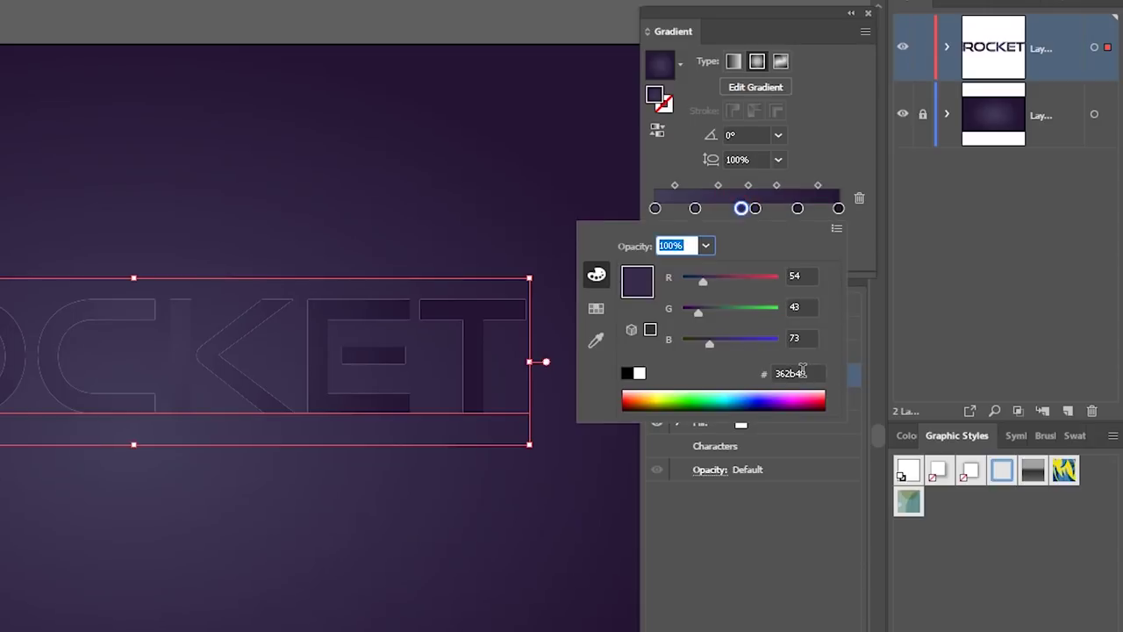
pyautogui.click(655, 209)
pyautogui.doubleClick(655, 208)
pyautogui.click(812, 373)
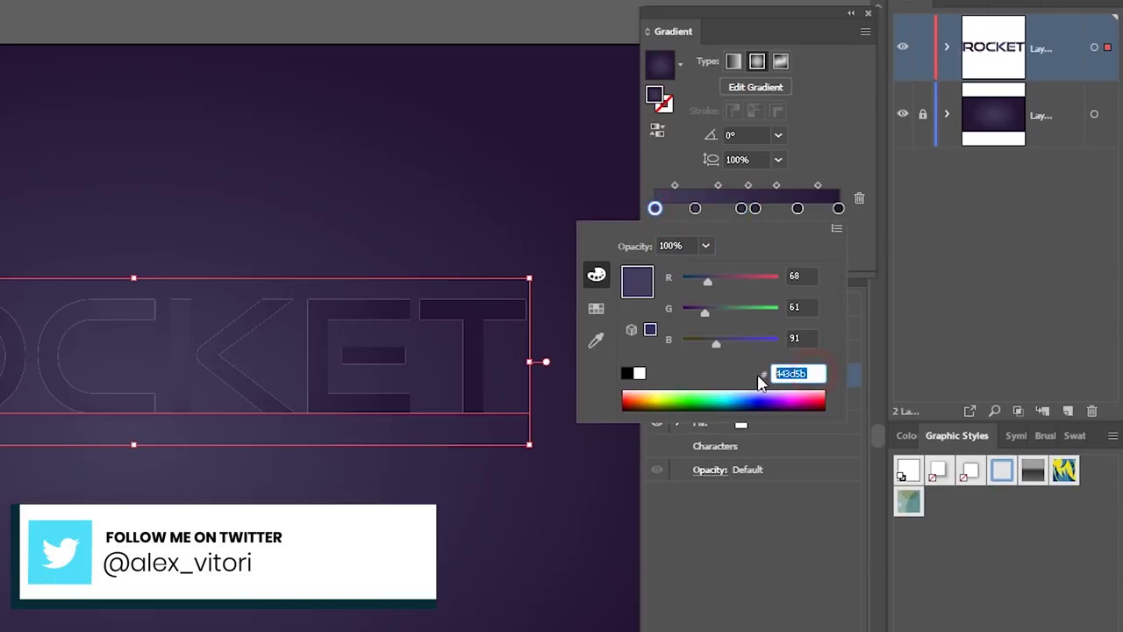
pyautogui.press('BackSpace')
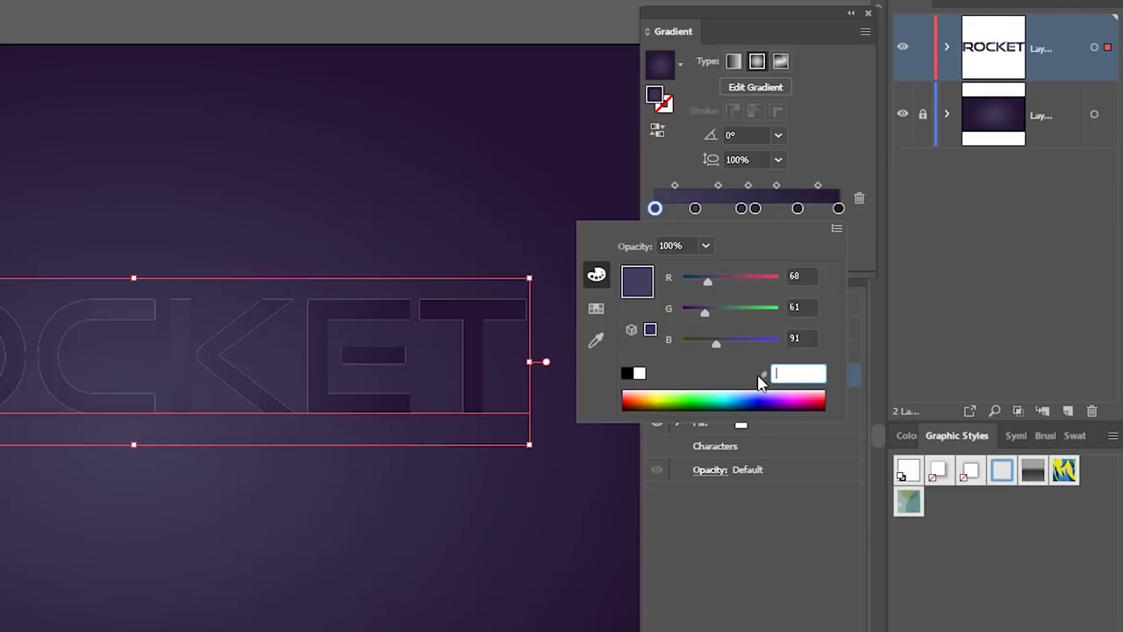
pyautogui.write('3a1cff')
pyautogui.press('Return')
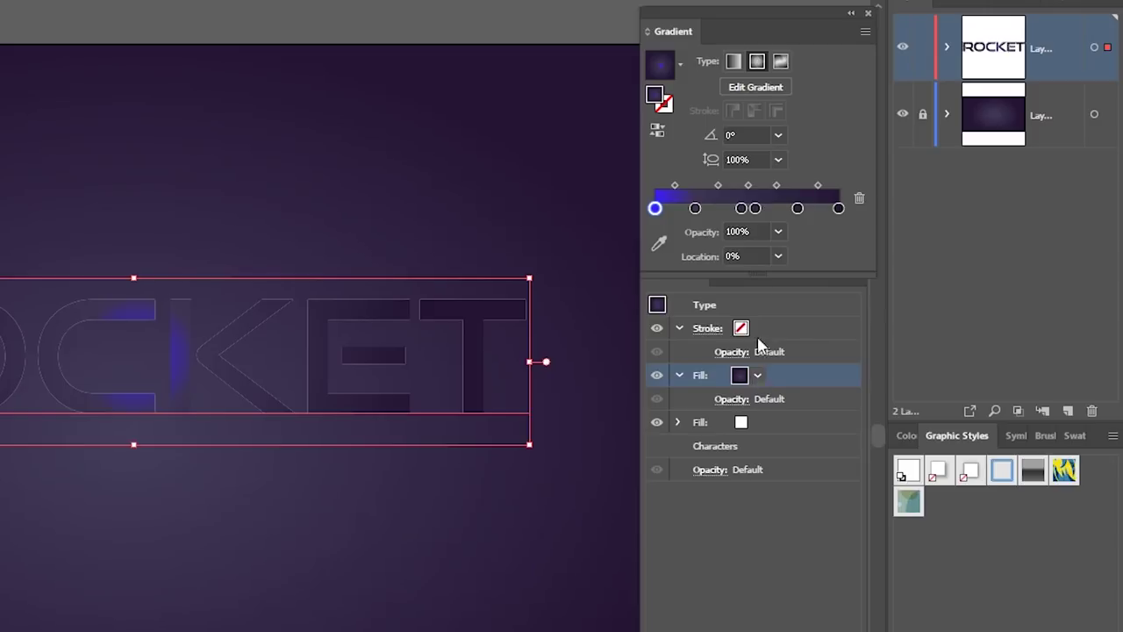
# Set the text gradient's second colour stop to a light violet-blue and its third stop to near-white using hex colours
pyautogui.click(695, 209)
pyautogui.doubleClick(695, 209)
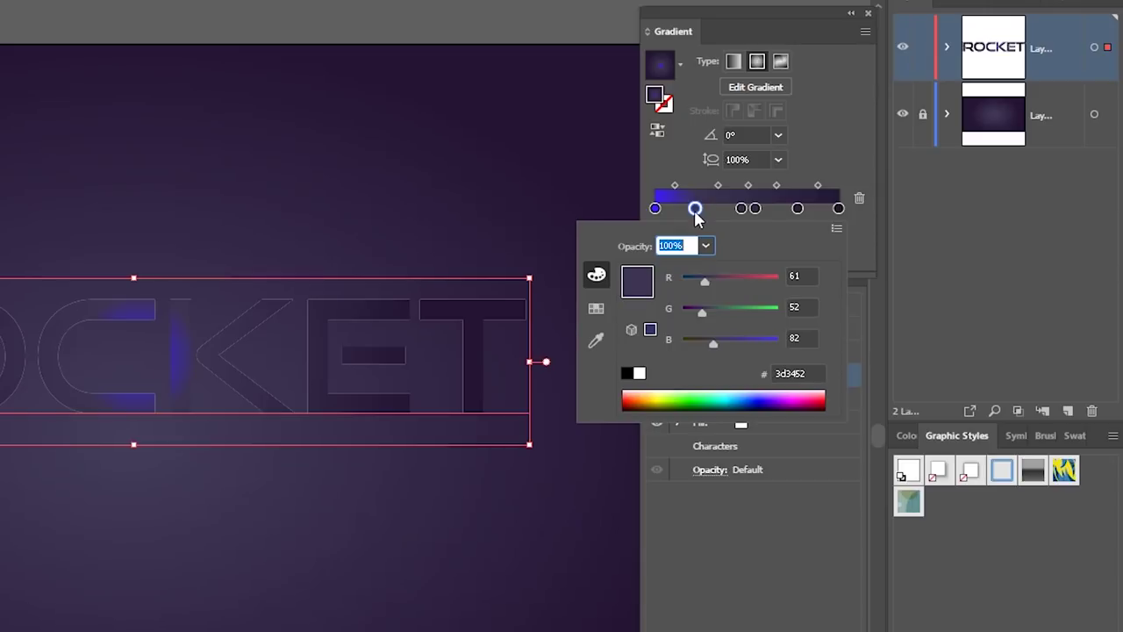
pyautogui.write('7')
pyautogui.write('5')
pyautogui.write('7c')
pyautogui.write('e0')
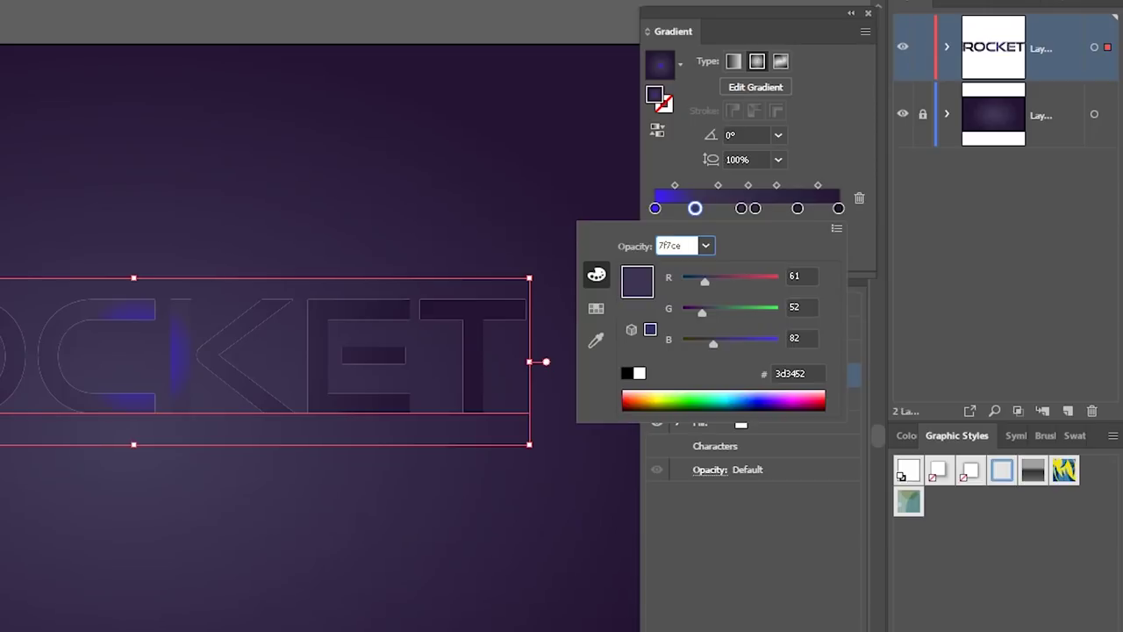
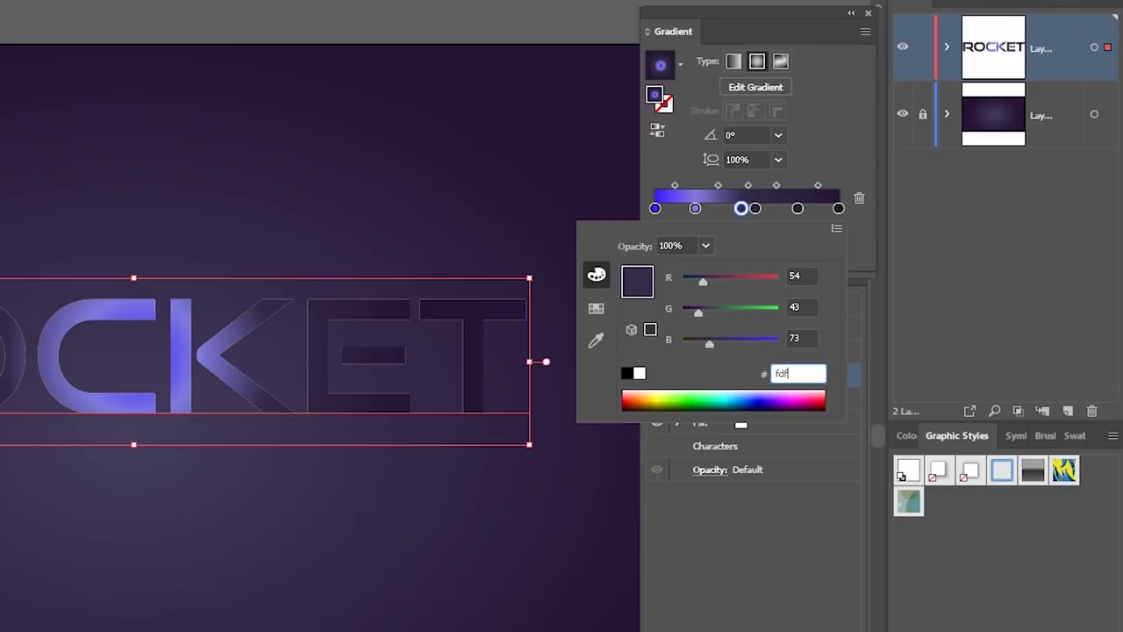
pyautogui.press('Return')
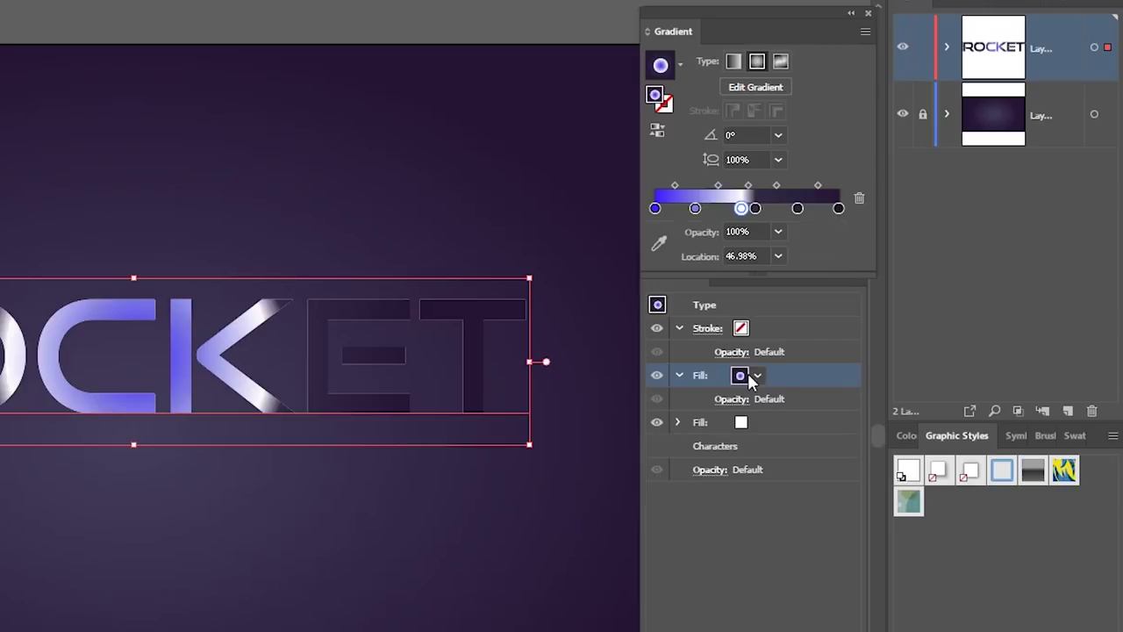
# Give the text gradient's fourth colour stop a dark maroon hex colour beginning with 3604
pyautogui.doubleClick(756, 208)
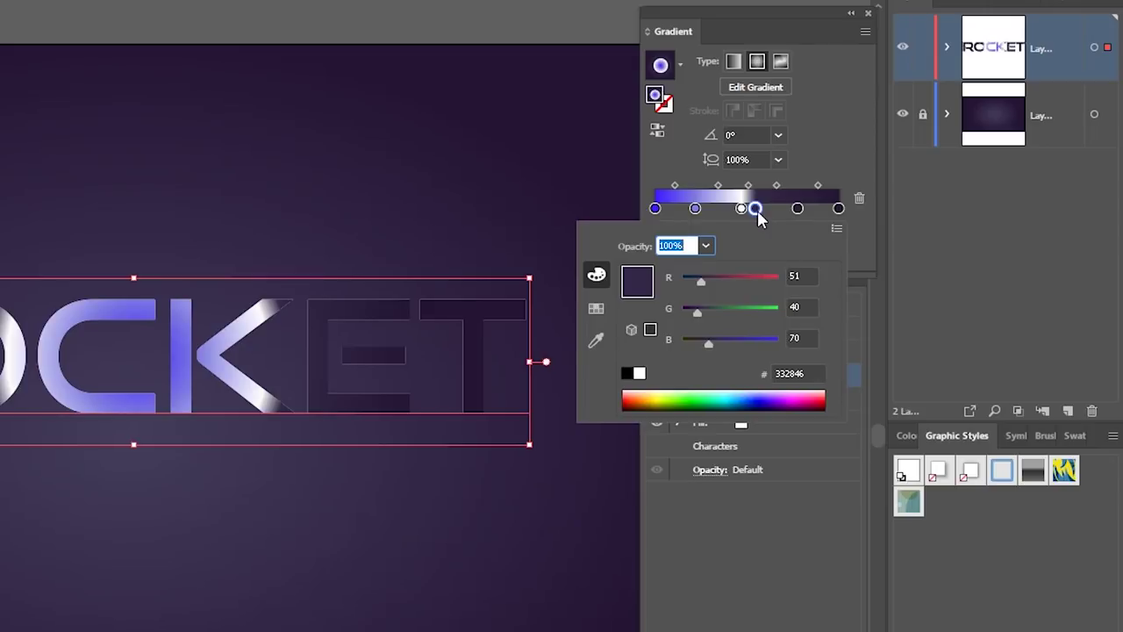
pyautogui.click(807, 372)
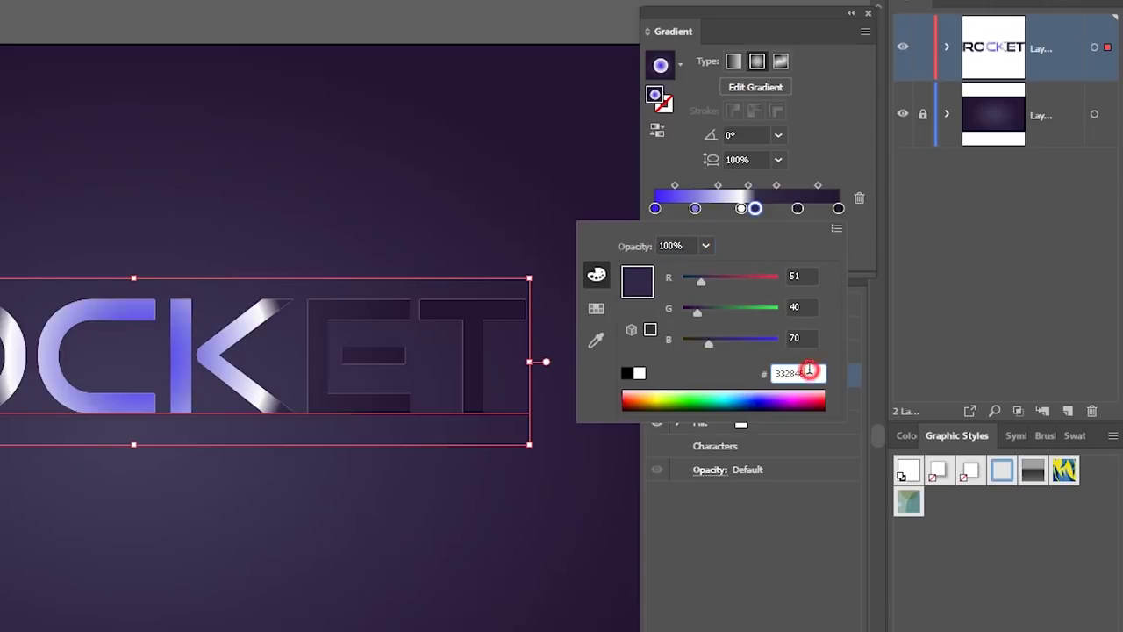
pyautogui.press('BackSpace')
pyautogui.press('BackSpace')
pyautogui.press('BackSpace')
pyautogui.press('BackSpace')
pyautogui.press('BackSpace')
pyautogui.press('BackSpace')
pyautogui.write('3604')
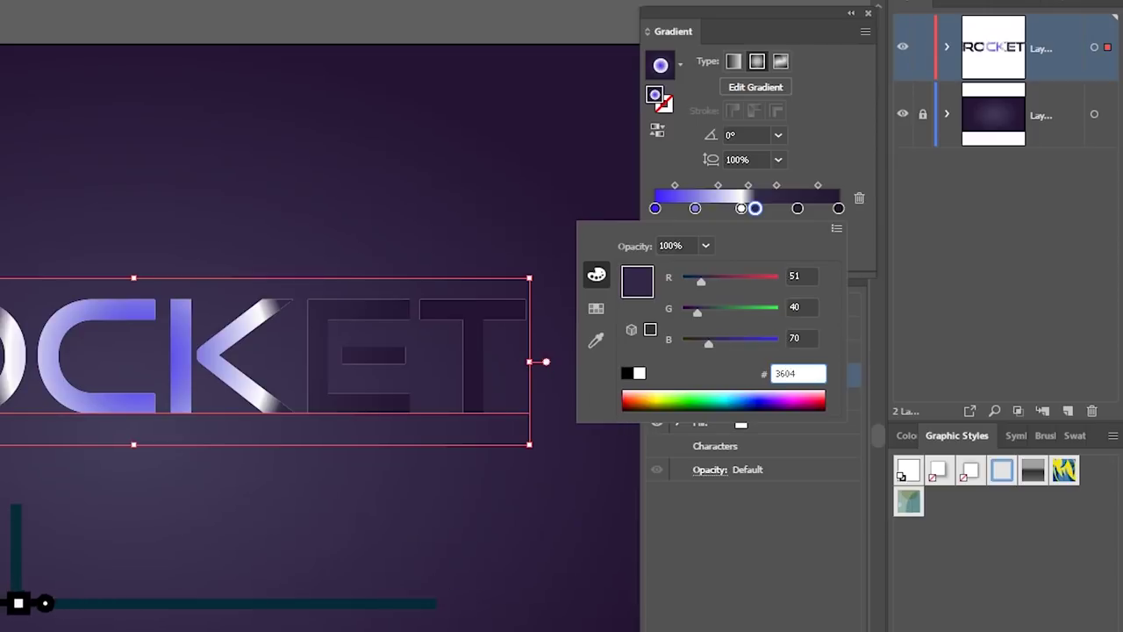
pyautogui.write('42')
pyautogui.press('Return')
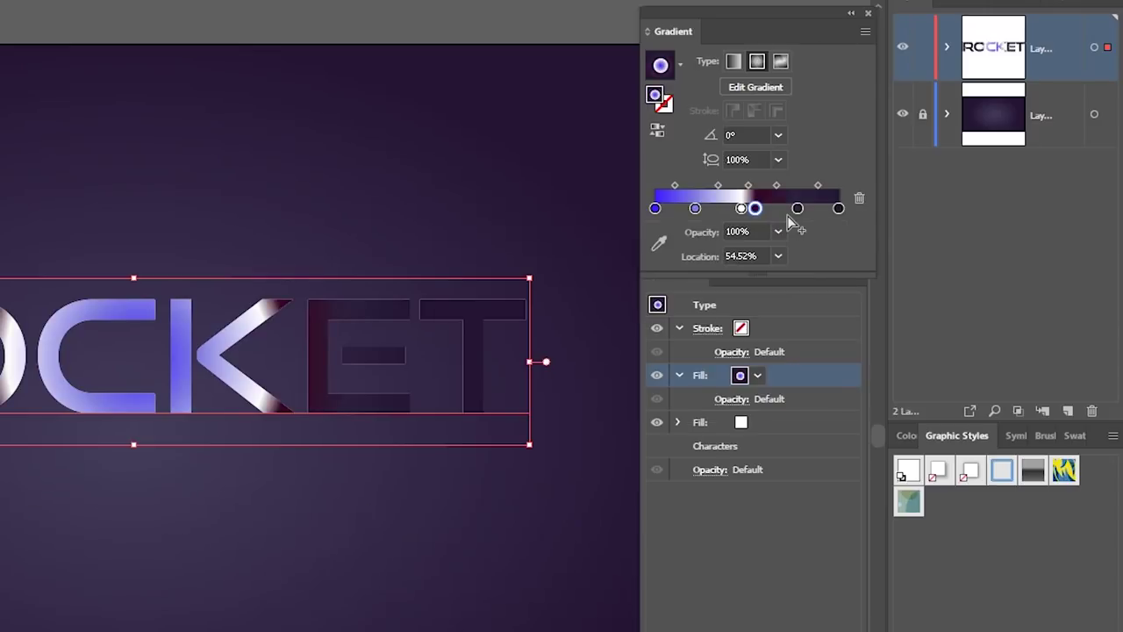
# Move the text gradient's fifth colour stop inward to a location of about 73%
pyautogui.doubleClick(796, 208)
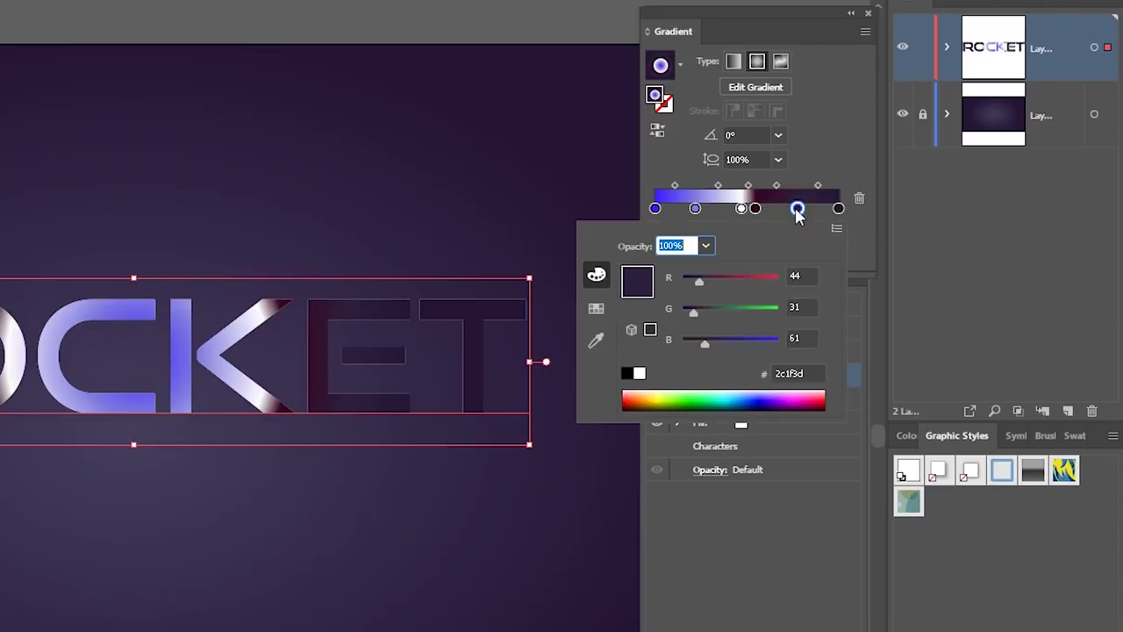
pyautogui.click(796, 208)
pyautogui.moveTo(797, 209); pyautogui.dragTo(789, 221)
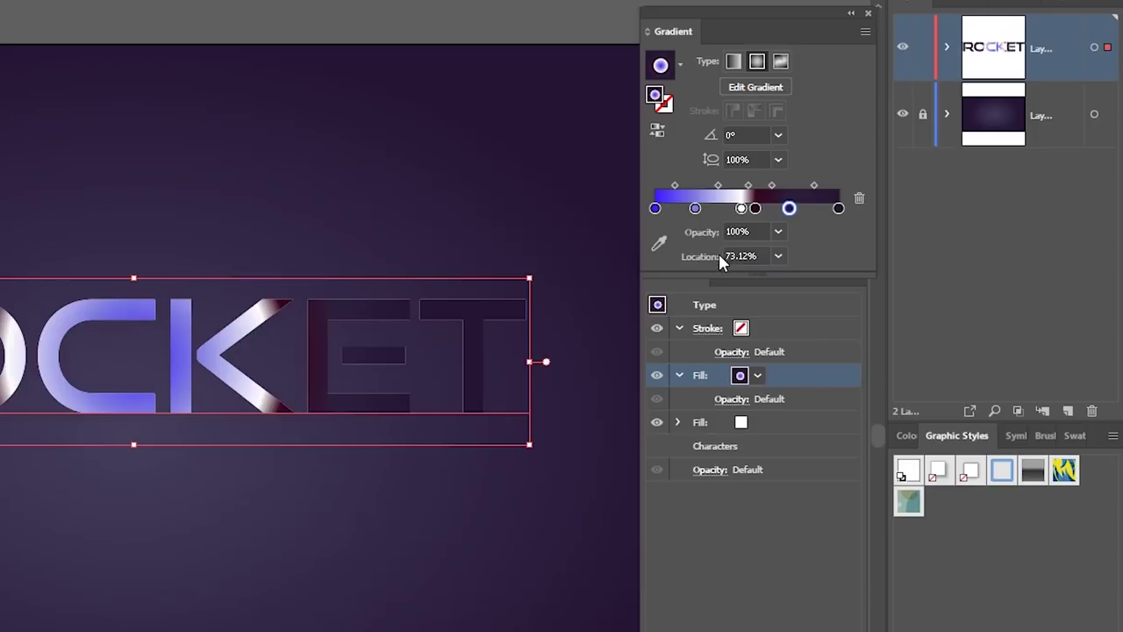
pyautogui.doubleClick(788, 209)
pyautogui.click(789, 209)
pyautogui.click(744, 254)
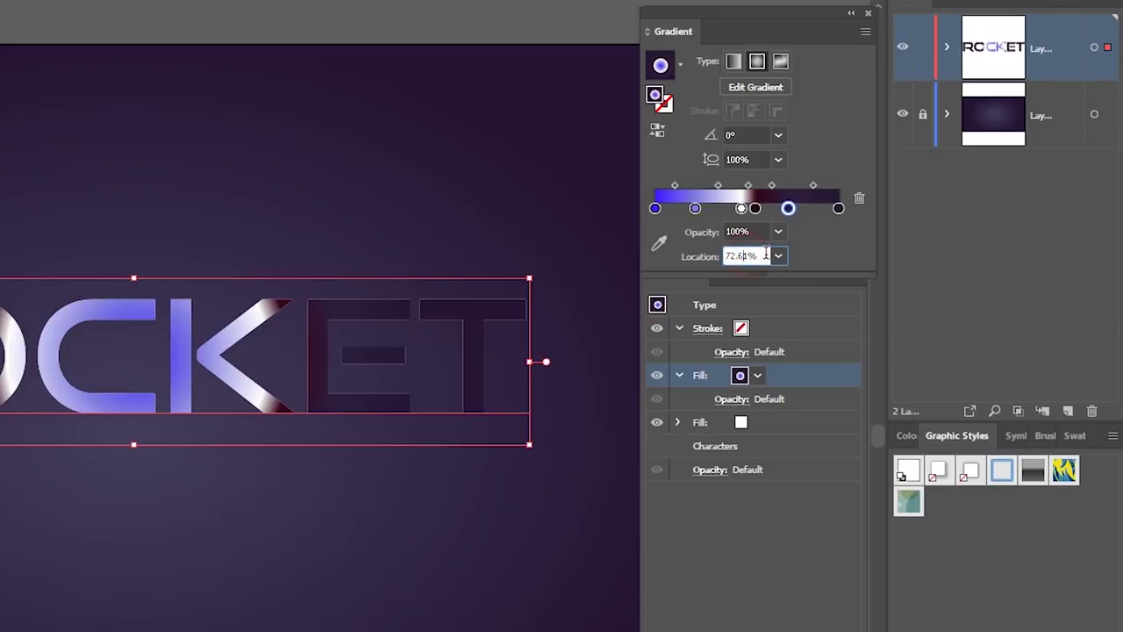
# Set the text gradient's fifth colour stop to hex e7078d
pyautogui.click(789, 208)
pyautogui.doubleClick(789, 209)
pyautogui.click(794, 373)
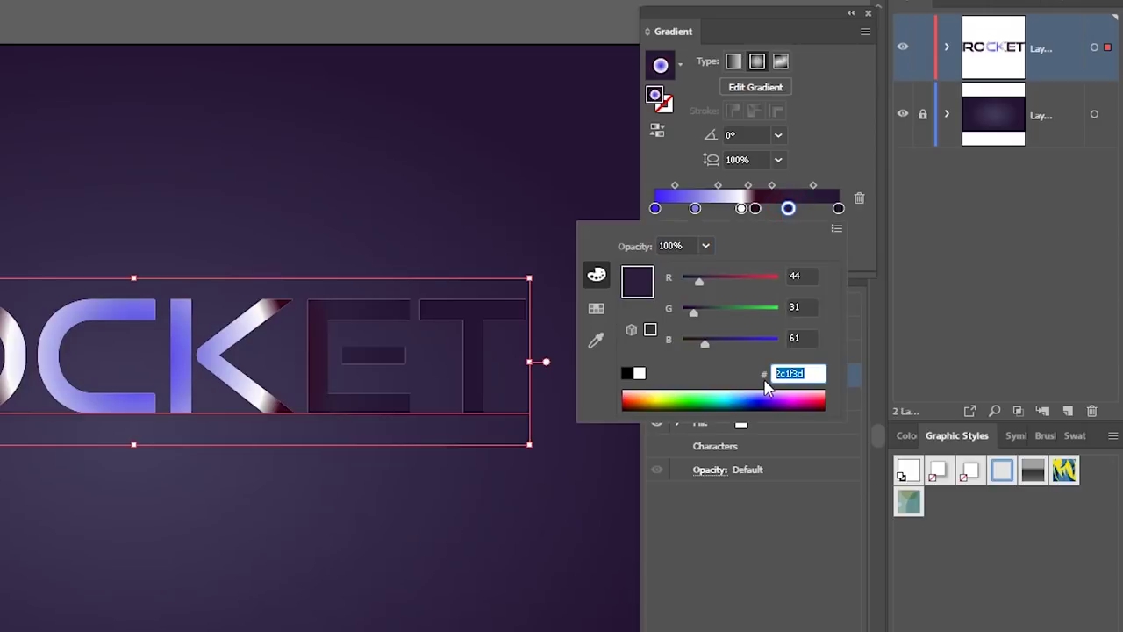
pyautogui.press('BackSpace')
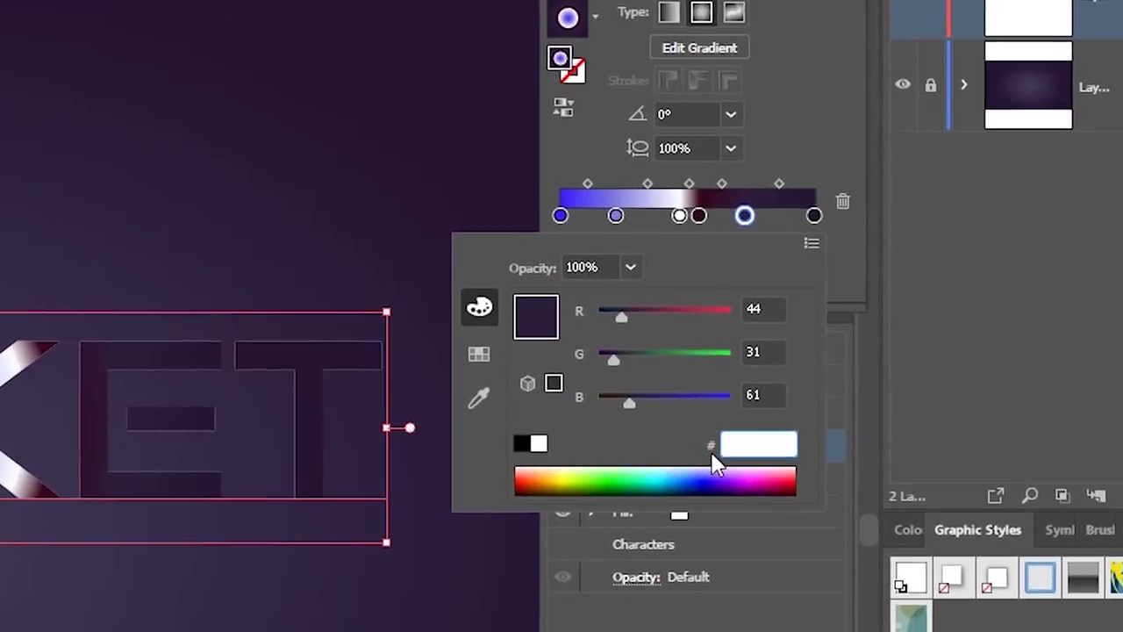
pyautogui.write('e707')
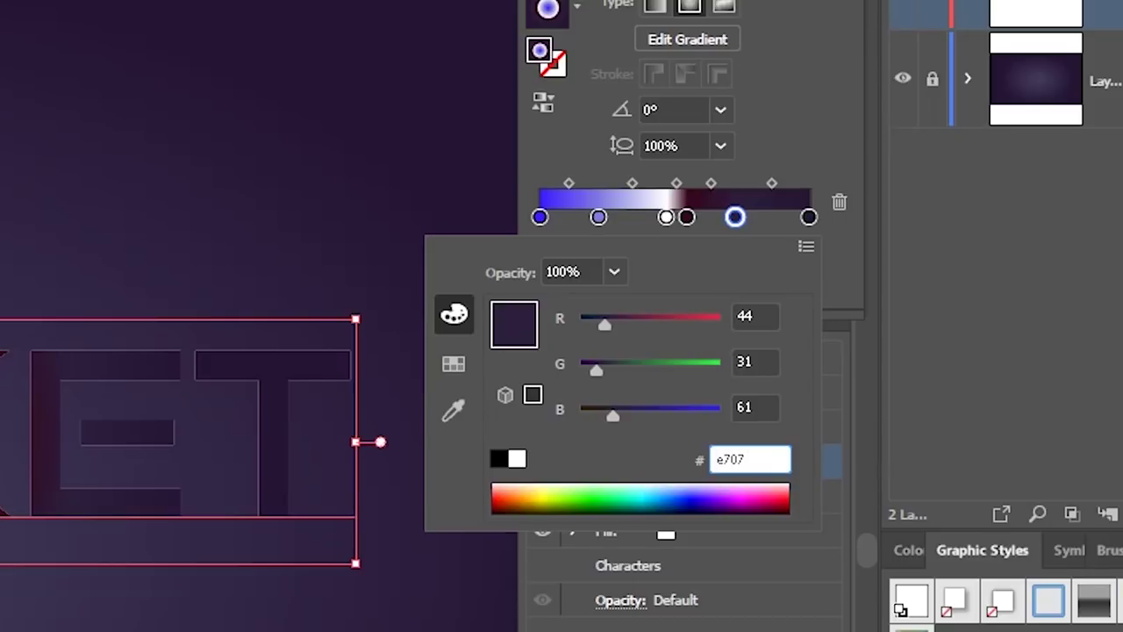
pyautogui.write('8d')
pyautogui.press('Return')
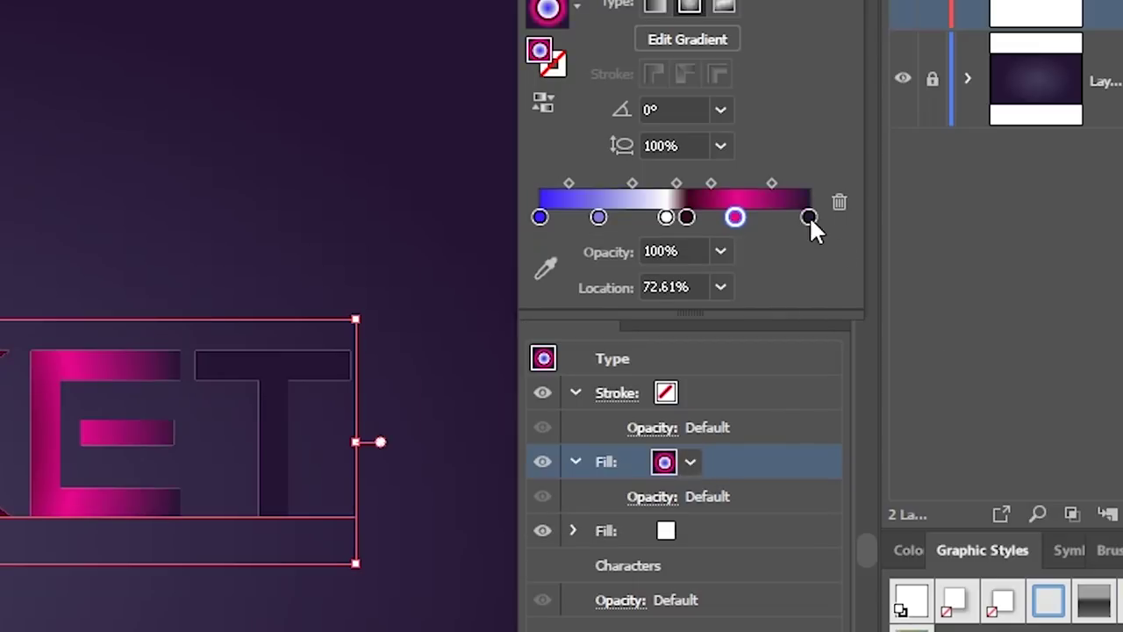
# Set the text gradient's final colour stop to hex fdffff
pyautogui.click(809, 216)
pyautogui.click(809, 215)
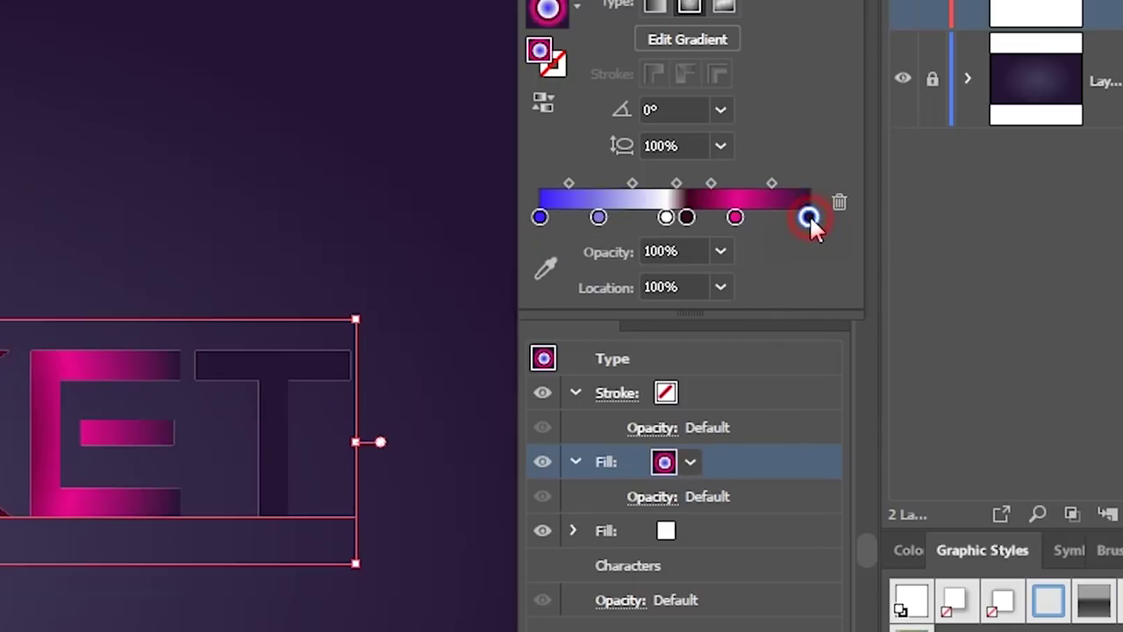
pyautogui.click(763, 458)
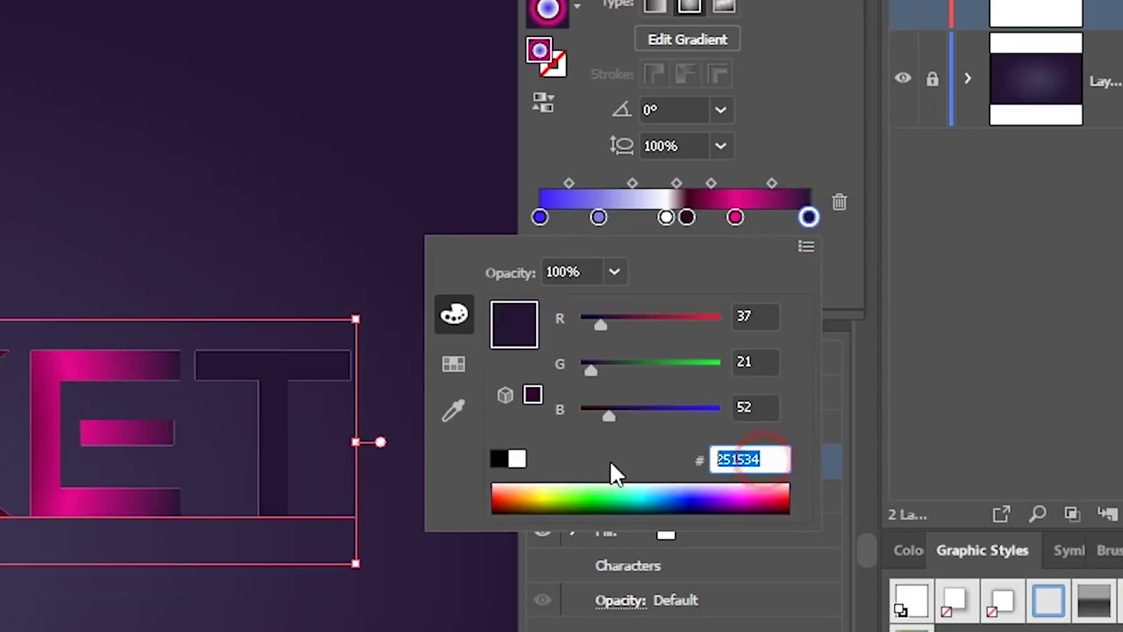
pyautogui.press('BackSpace')
pyautogui.write('fdffff')
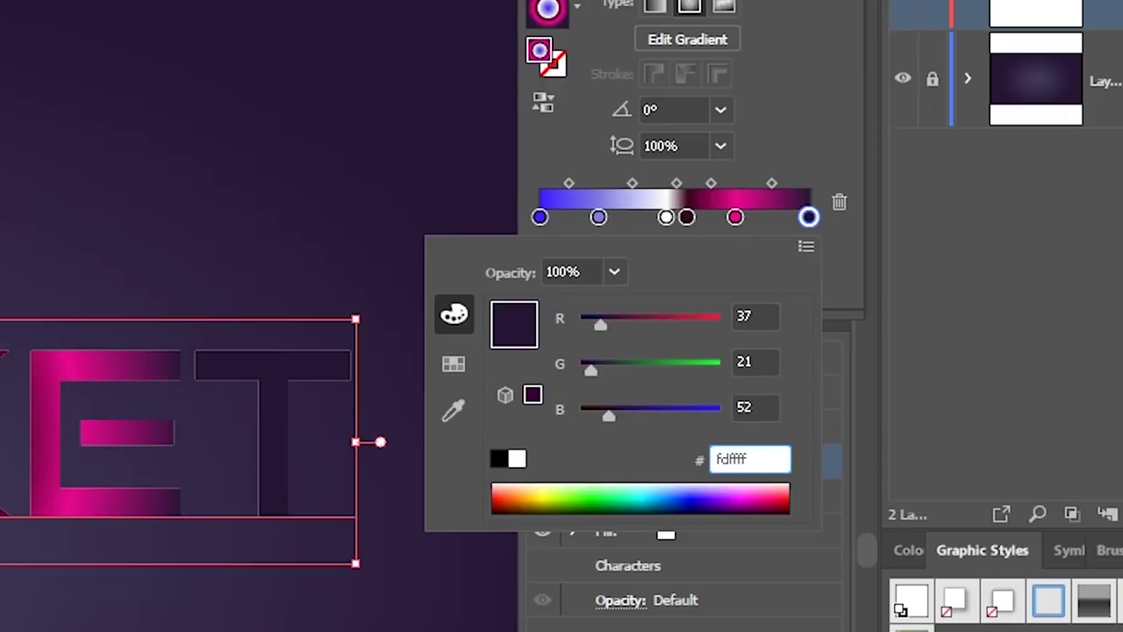
pyautogui.press('Return')
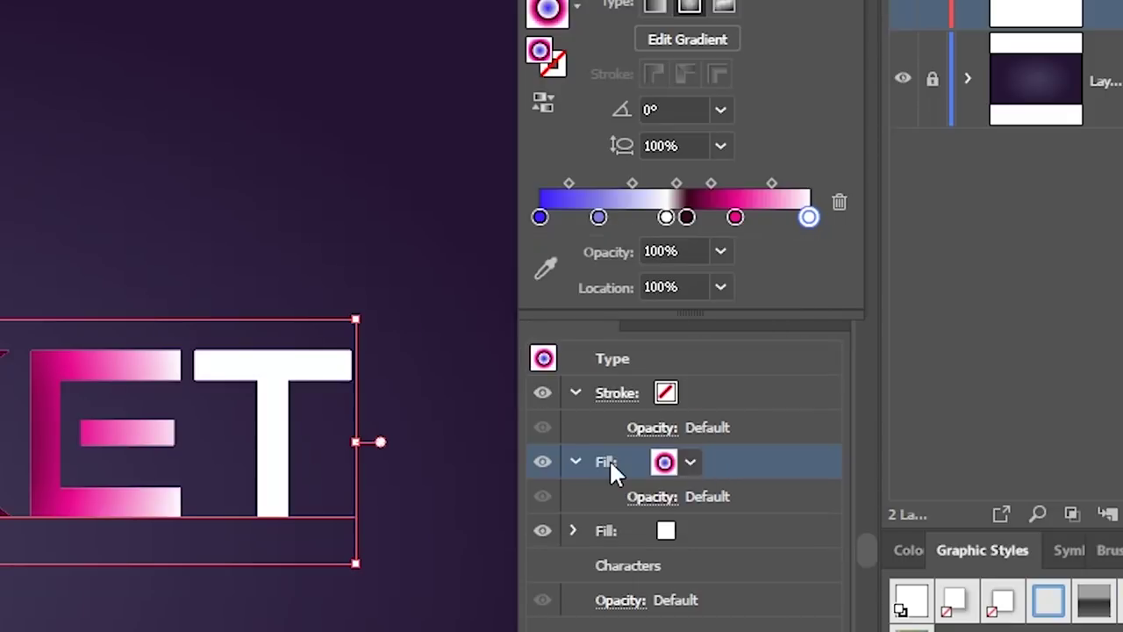
# Sharpen the white-to-maroon transition by moving the third stop closer to the fourth and the fourth to about 53%
pyautogui.moveTo(667, 218); pyautogui.dragTo(669, 222)
pyautogui.click(689, 217)
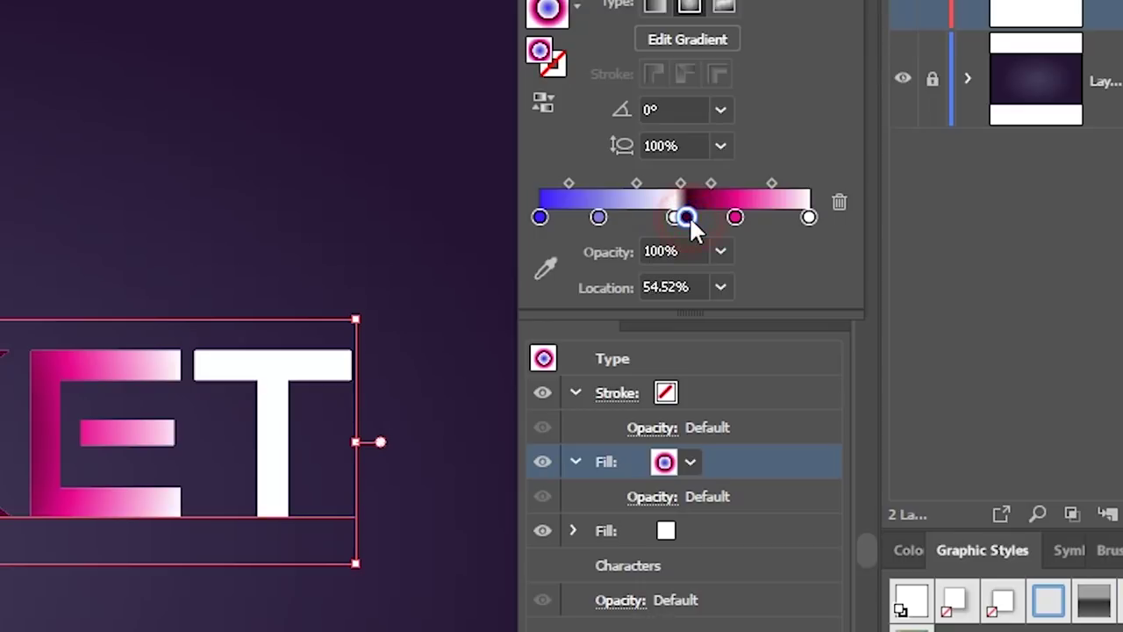
pyautogui.moveTo(689, 217); pyautogui.dragTo(684, 217)
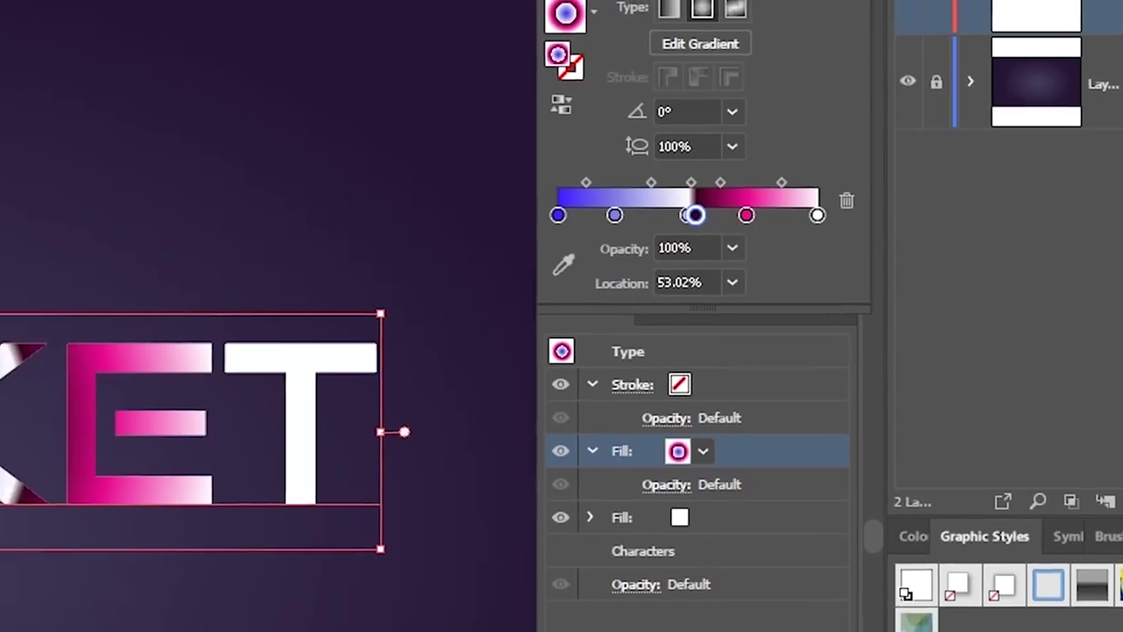
# Change the text gradient to linear and run it vertically across the word from the letters' tops to just below their baseline
pyautogui.press('g')
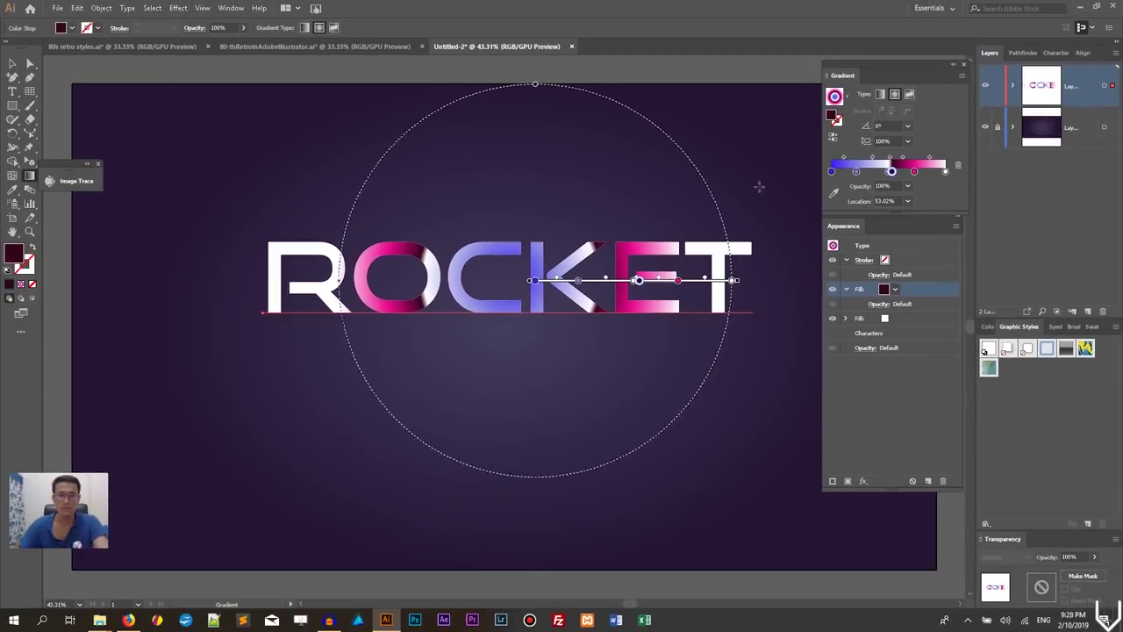
pyautogui.click(880, 95)
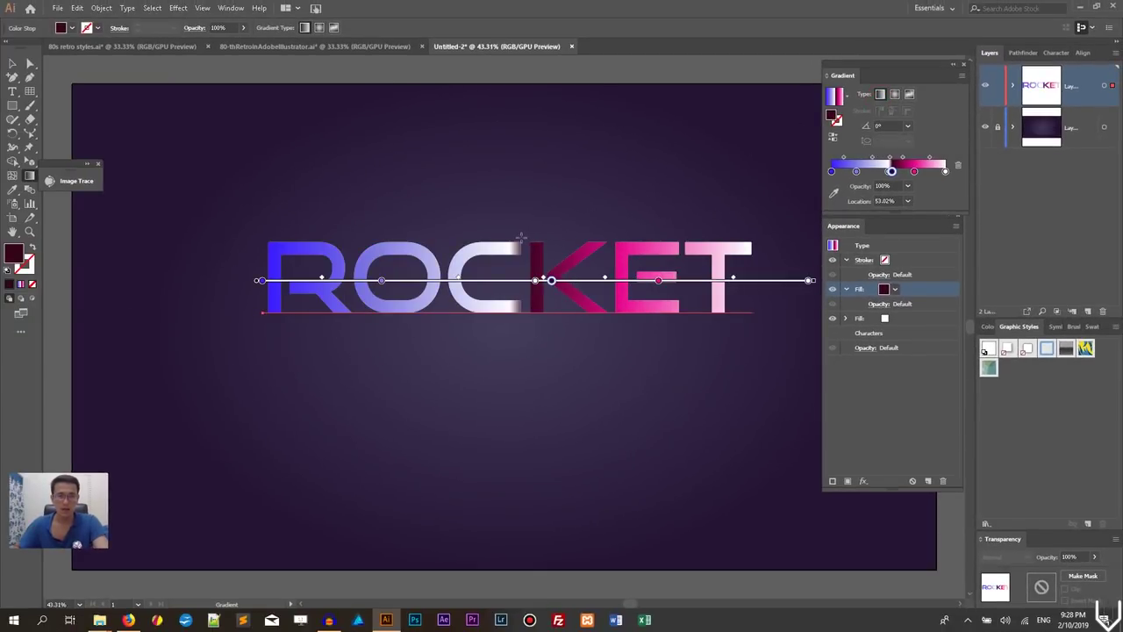
pyautogui.moveTo(521, 237); pyautogui.dragTo(521, 321)
pyautogui.press('v')
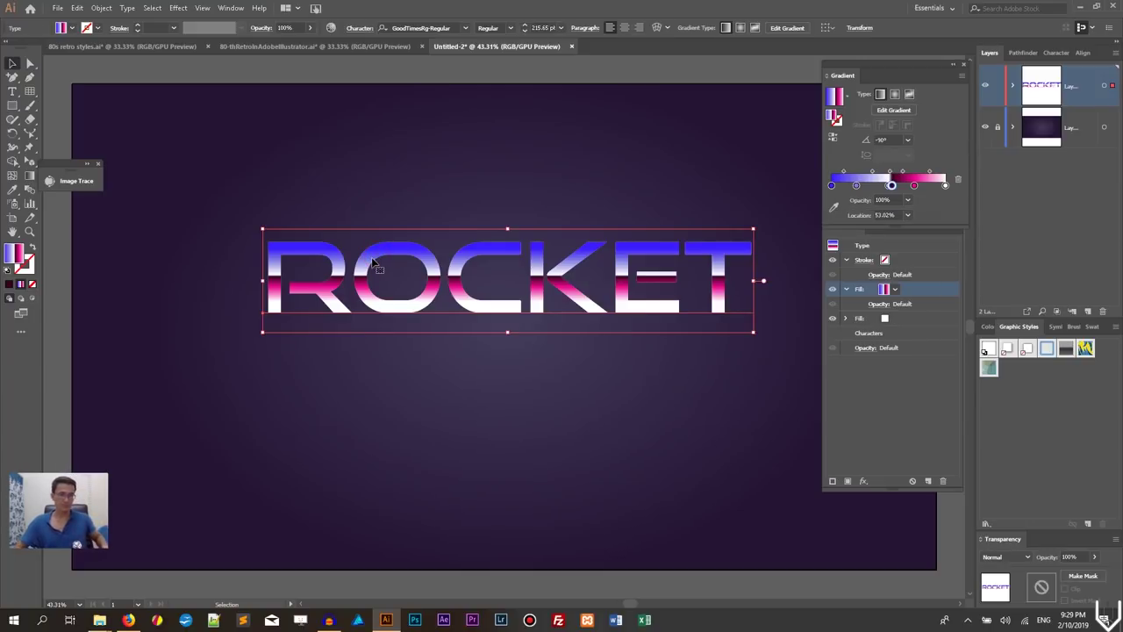
# Add a gradient fill between the text's existing fills and set its first colour stop to hex e0ffe0 in RGB mode
pyautogui.click(919, 317)
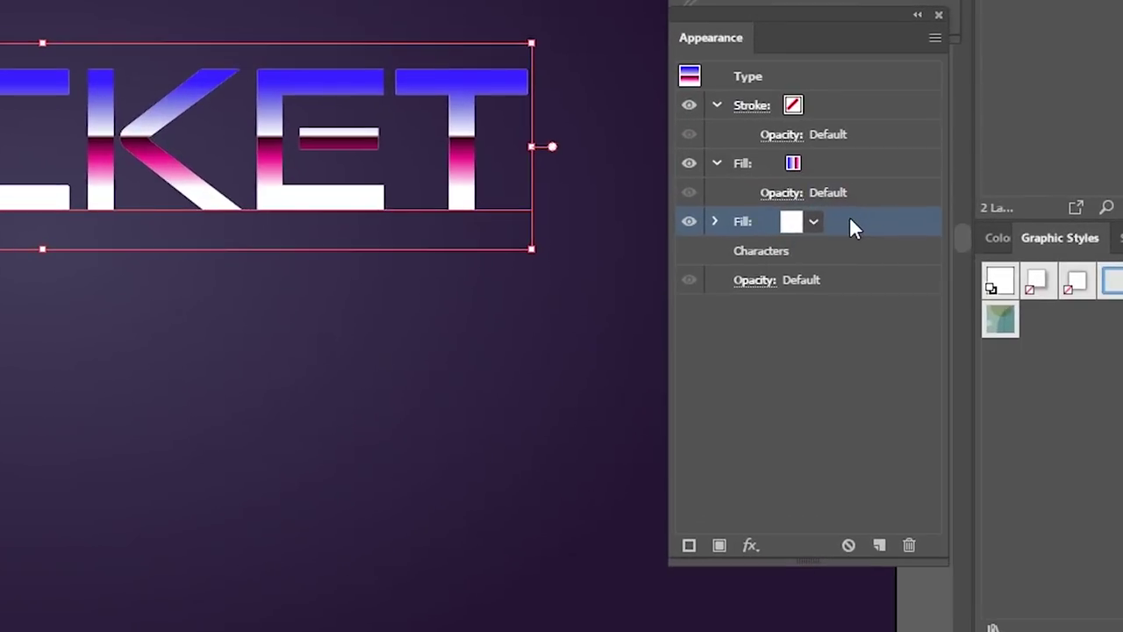
pyautogui.click(720, 547)
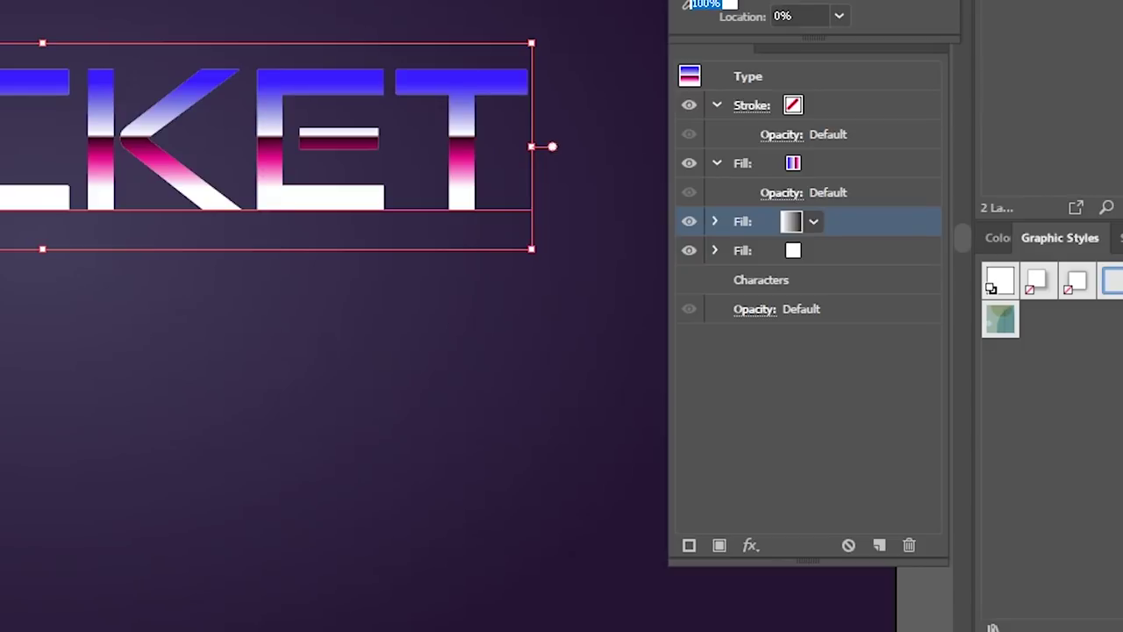
pyautogui.doubleClick(962, 18)
pyautogui.click(910, 1)
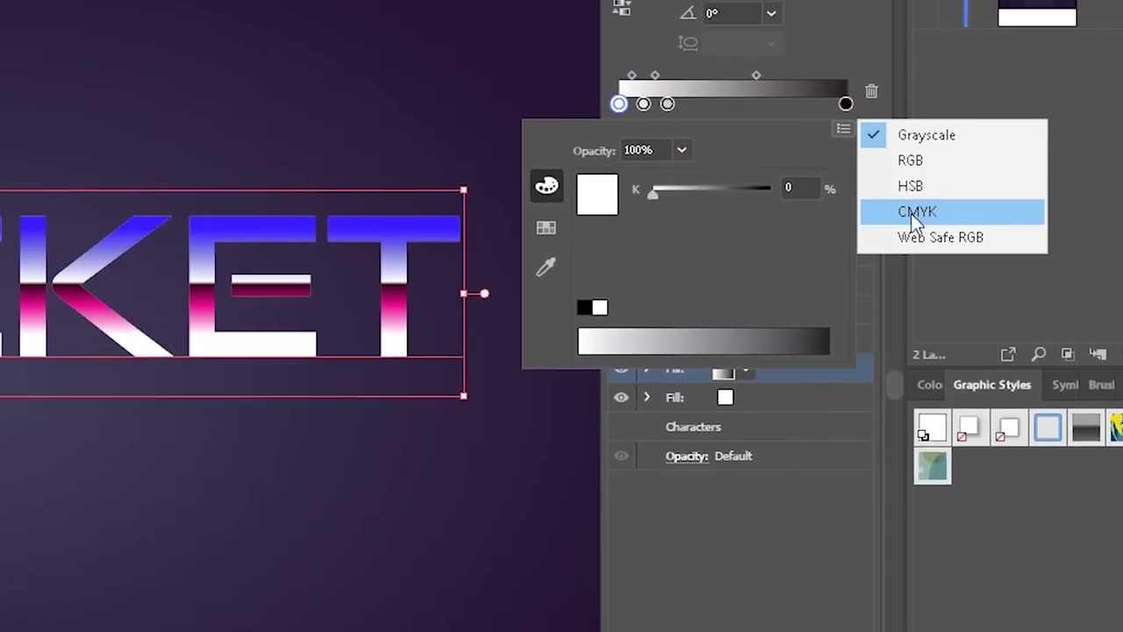
pyautogui.click(910, 162)
pyautogui.click(784, 306)
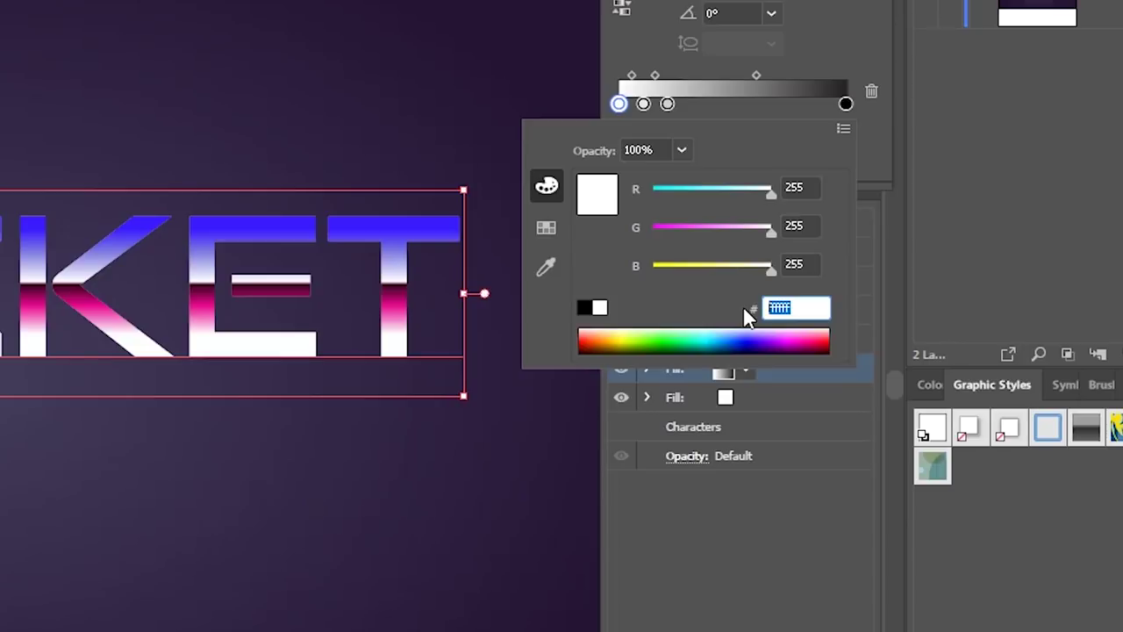
pyautogui.write('e0ffe0')
pyautogui.press('Return')
# Set the new fill gradient's second colour stop to hex df38ad
pyautogui.doubleClick(643, 103)
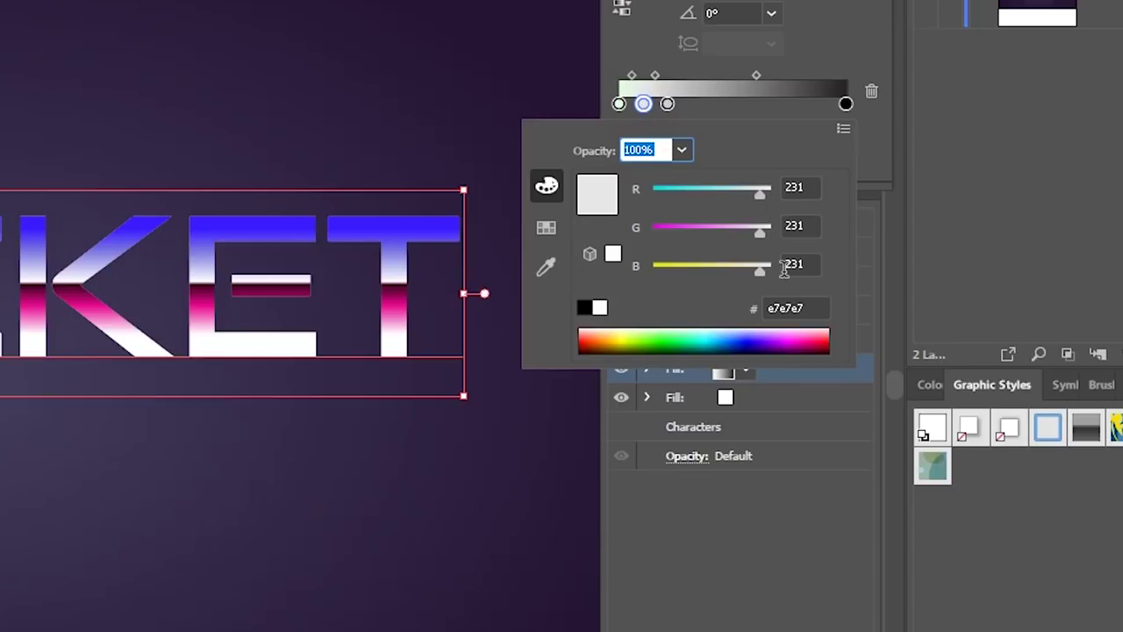
pyautogui.click(798, 307)
pyautogui.press('BackSpace')
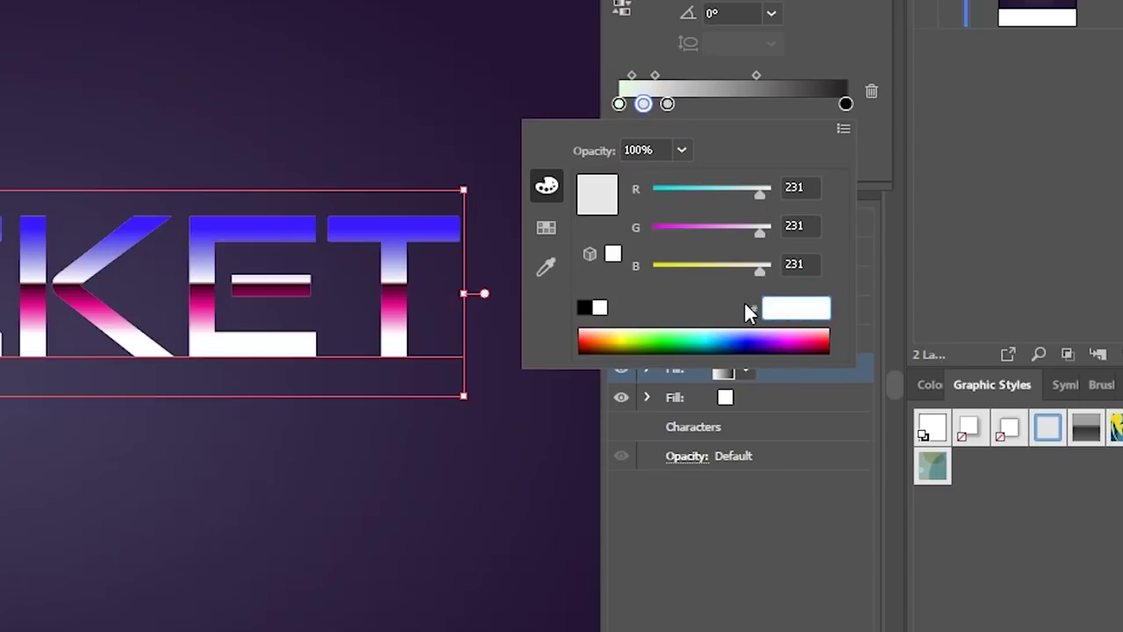
pyautogui.write('df38ad')
pyautogui.press('Return')
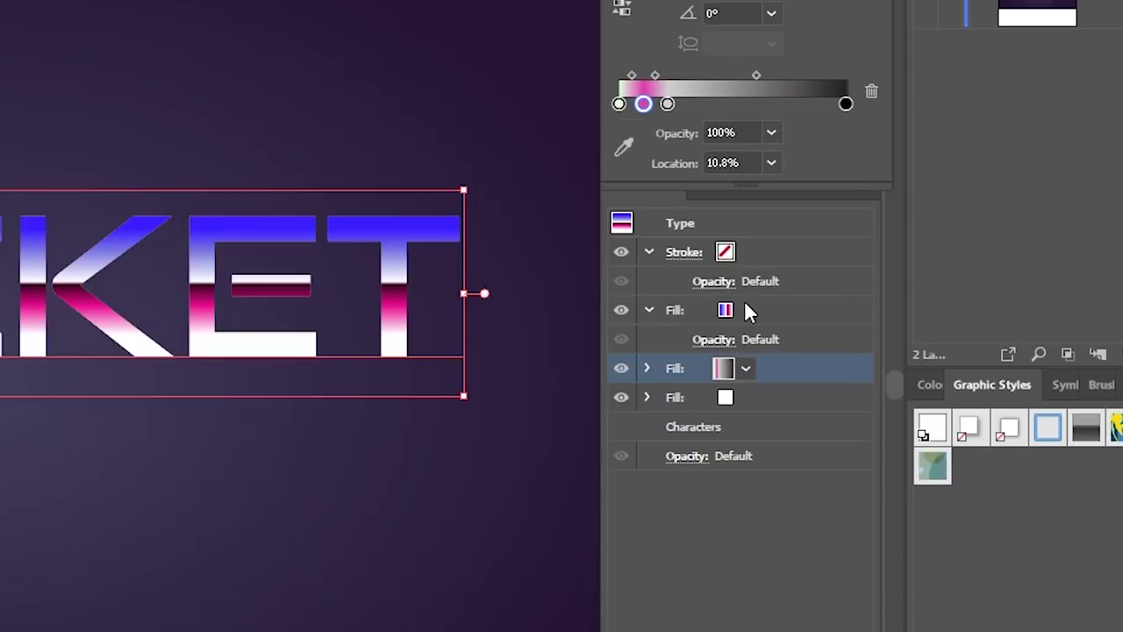
# Set the new fill gradient's third colour stop to hex 809aff
pyautogui.doubleClick(669, 104)
pyautogui.moveTo(802, 308); pyautogui.dragTo(760, 316)
pyautogui.press('BackSpace')
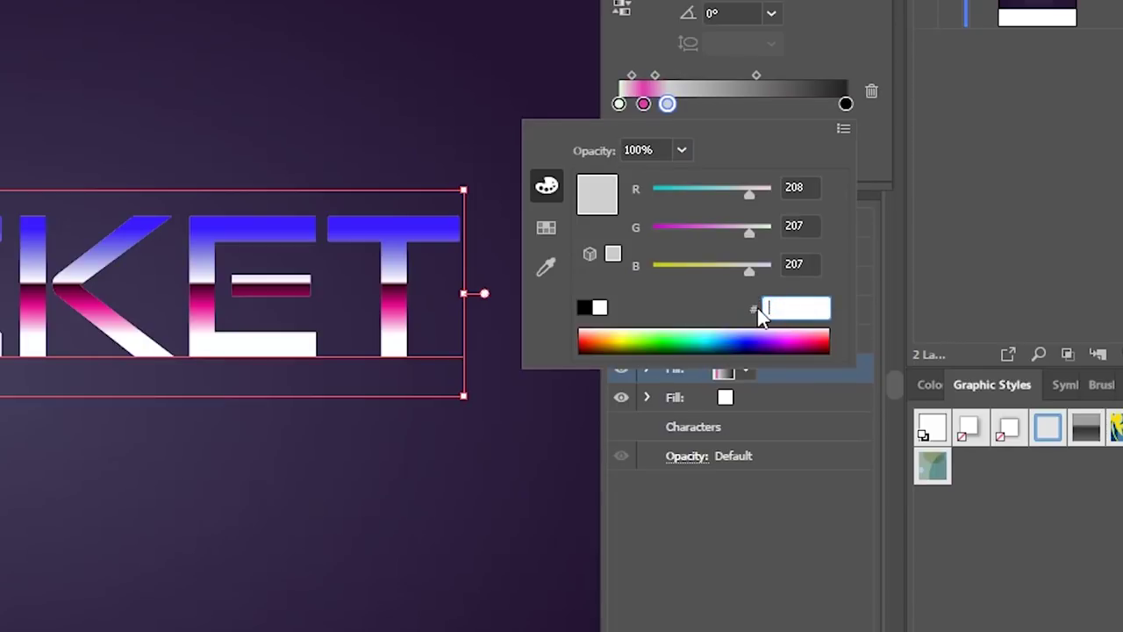
pyautogui.write('808')
pyautogui.press('BackSpace')
pyautogui.write('9aff')
pyautogui.press('Return')
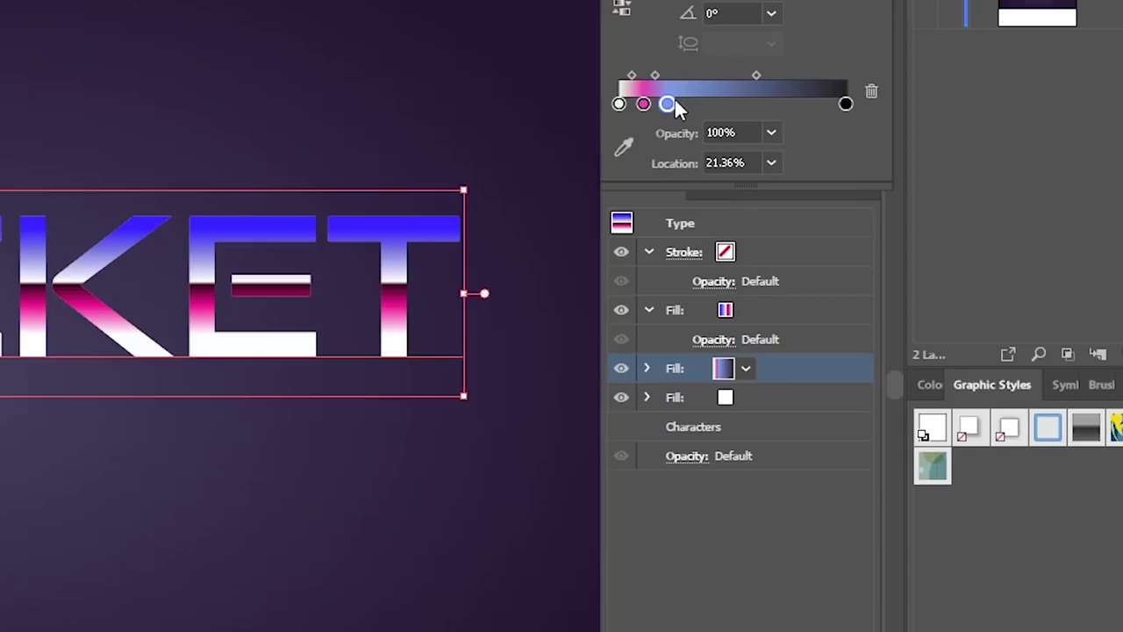
# Move the new gradient's pink stop to about 3% and its blue stop to about 11%
pyautogui.moveTo(646, 105); pyautogui.dragTo(626, 120)
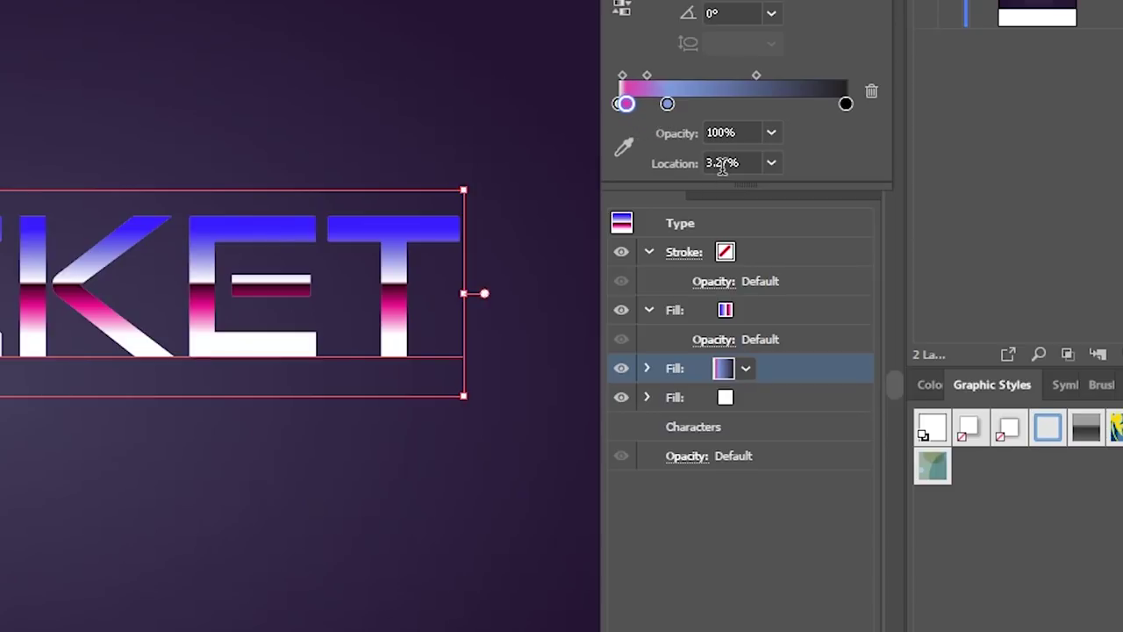
pyautogui.moveTo(667, 103); pyautogui.dragTo(647, 111)
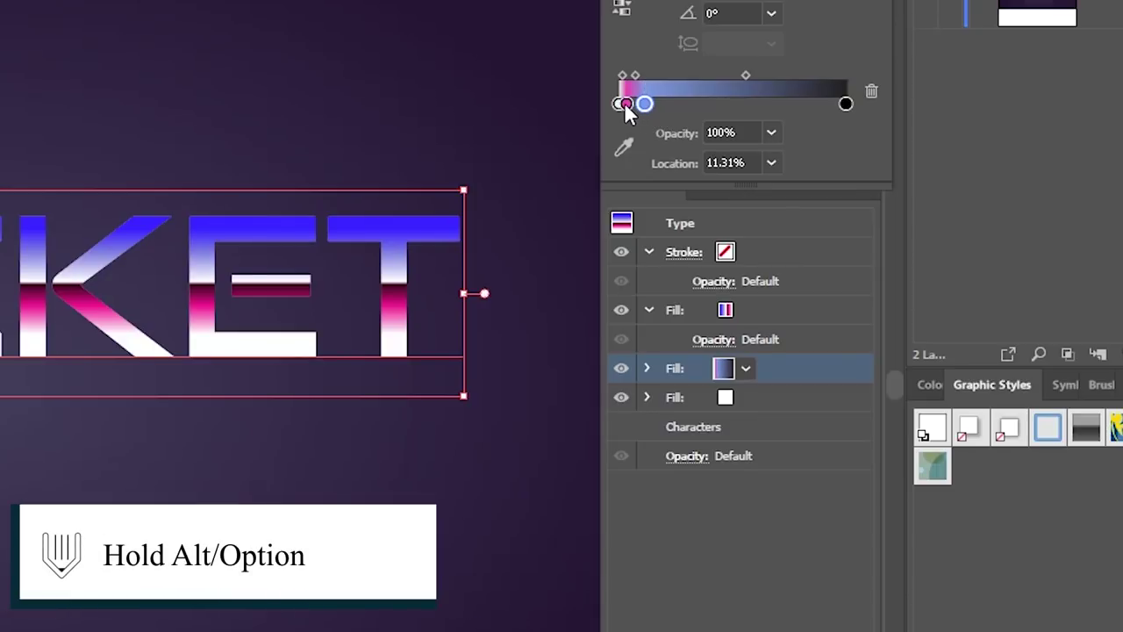
# Duplicate the pink stop to about 20% and the blue stop to about 27% on the new gradient
pyautogui.moveTo(624, 102); pyautogui.dragTo(670, 101)
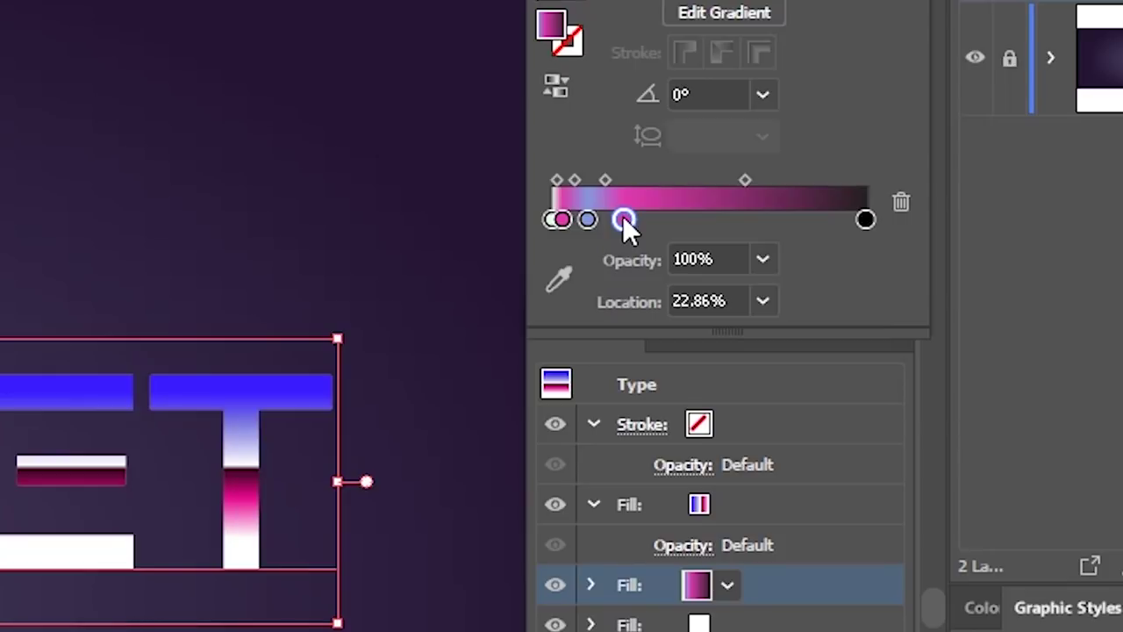
pyautogui.moveTo(623, 219); pyautogui.dragTo(615, 223)
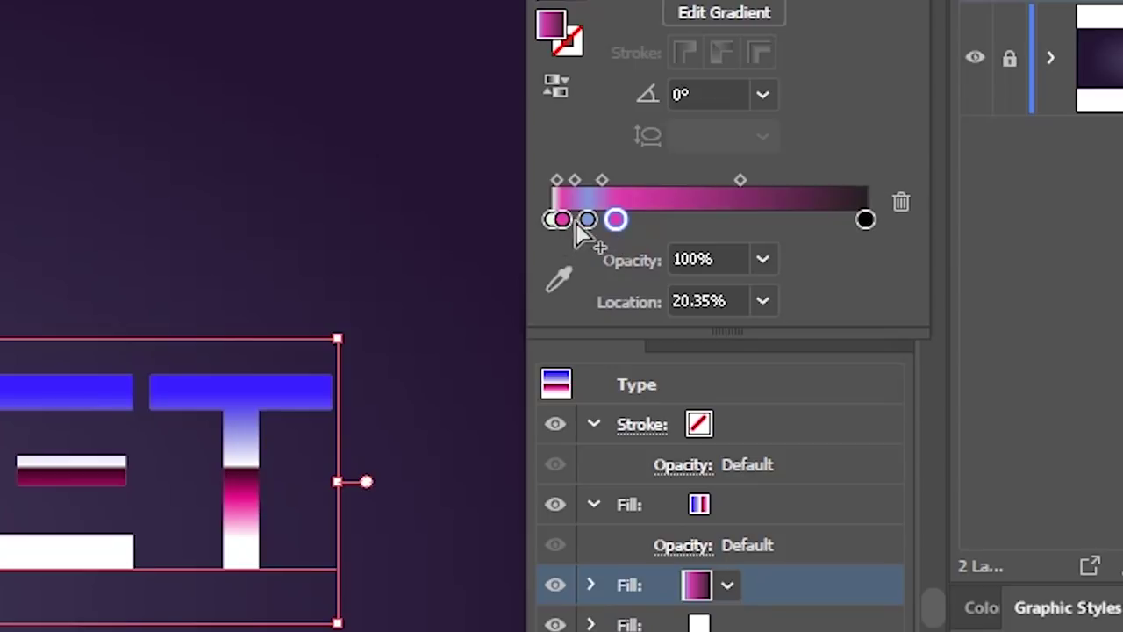
pyautogui.moveTo(587, 219); pyautogui.dragTo(642, 223)
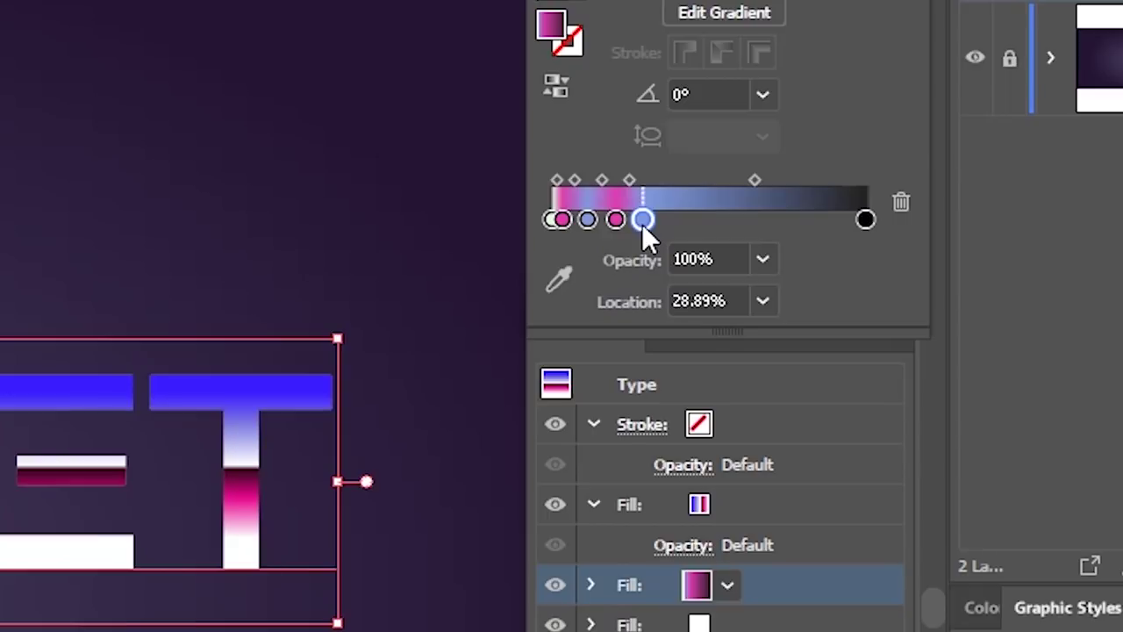
pyautogui.moveTo(641, 223); pyautogui.dragTo(637, 226)
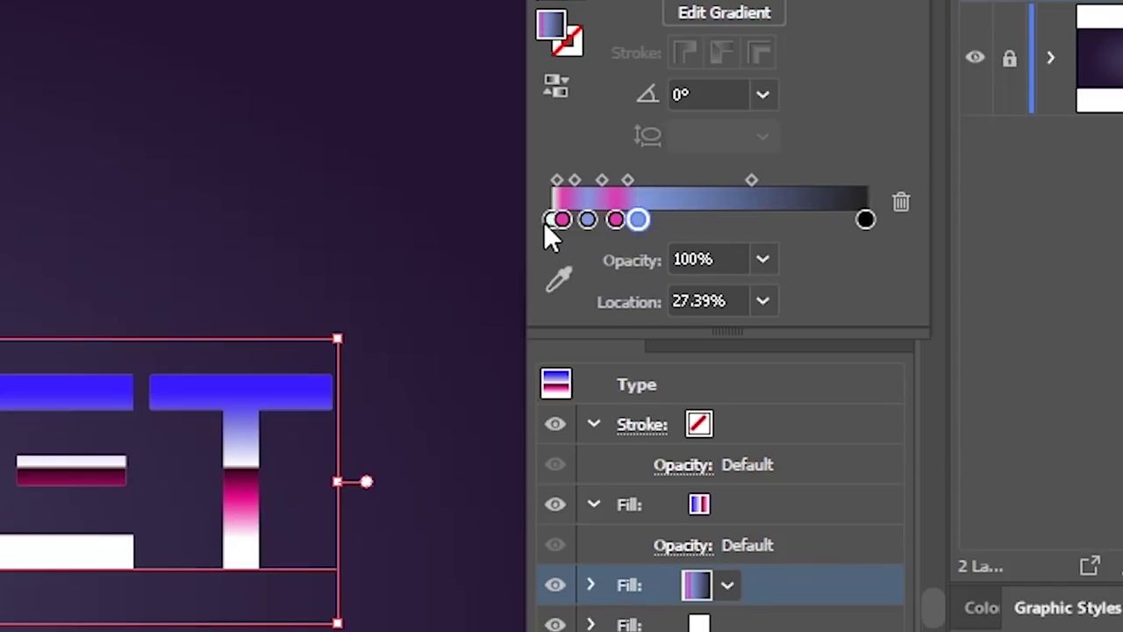
# Duplicate existing stops along the gradient: pale green at about 36%, blue at 53%, pink at 62% and pale green at 71%
pyautogui.moveTo(544, 220); pyautogui.dragTo(659, 228)
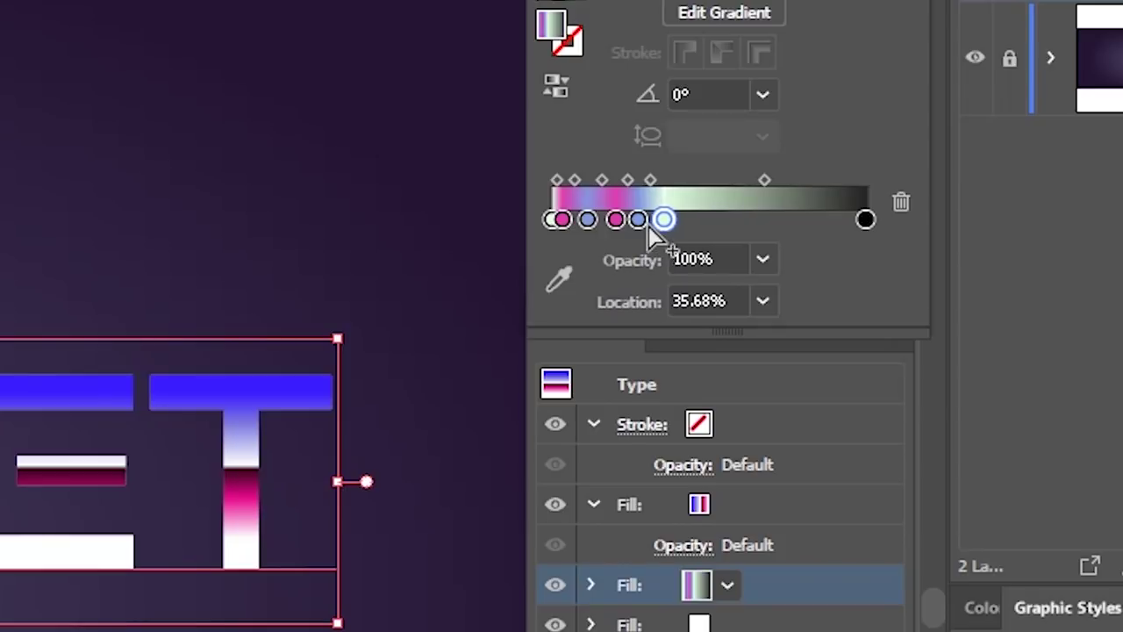
pyautogui.keyDown('alt'); pyautogui.moveTo(640, 219); pyautogui.dragTo(724, 219); pyautogui.keyUp('alt')
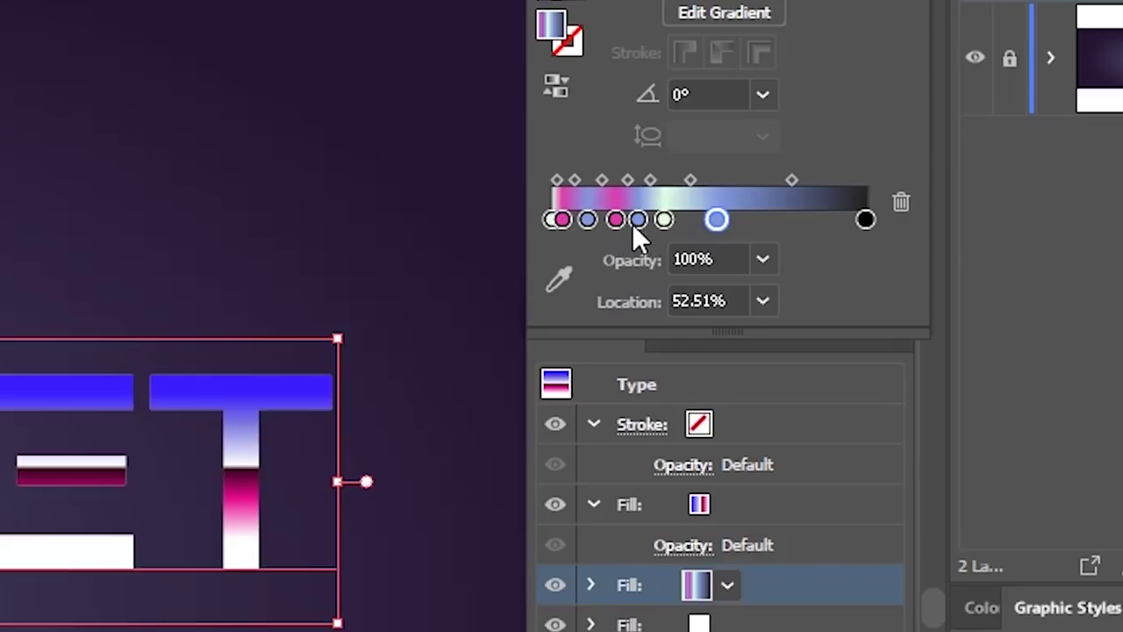
pyautogui.moveTo(614, 223); pyautogui.dragTo(747, 230)
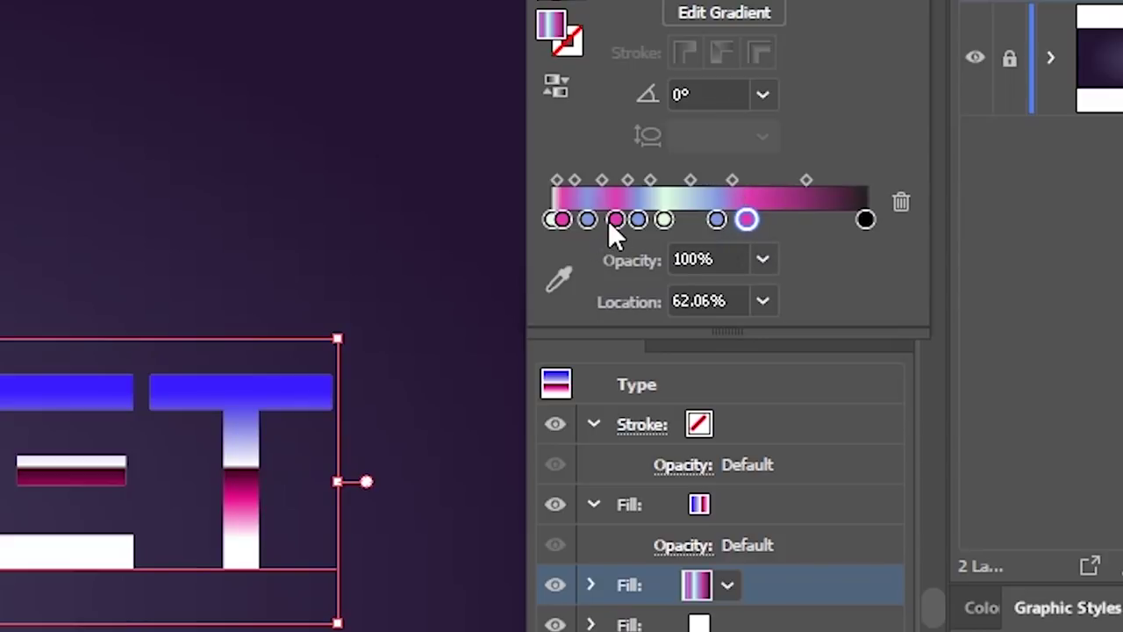
pyautogui.moveTo(662, 222); pyautogui.dragTo(777, 222)
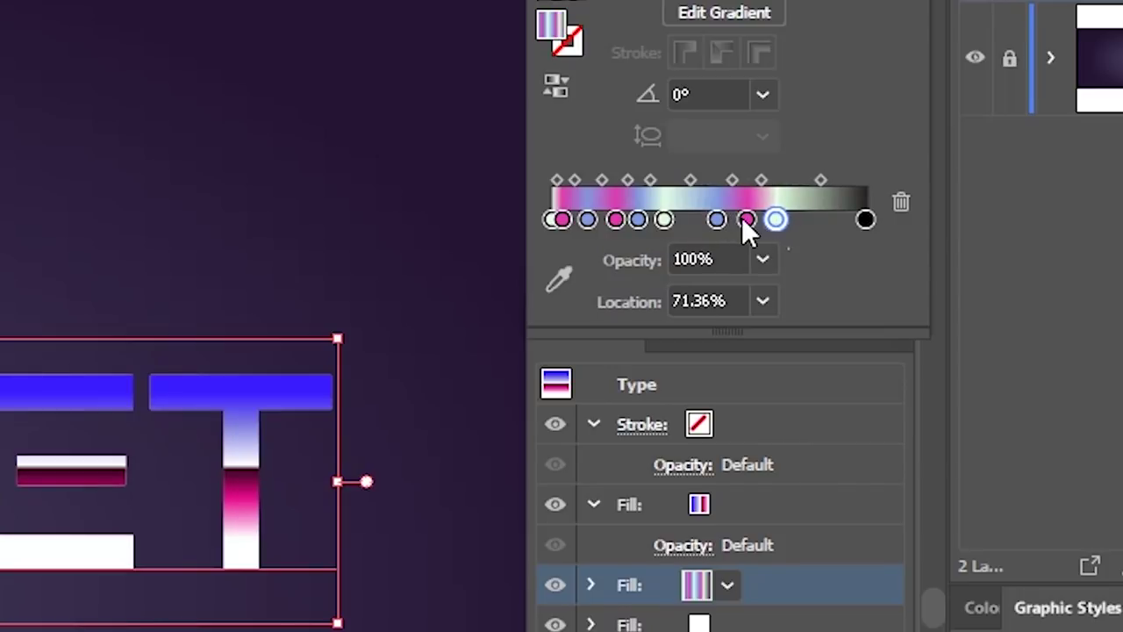
# Add a pink and a blue stop after the last pale green one, with the blue stop at about 83%
pyautogui.moveTo(746, 220); pyautogui.dragTo(843, 222)
pyautogui.click(810, 220)
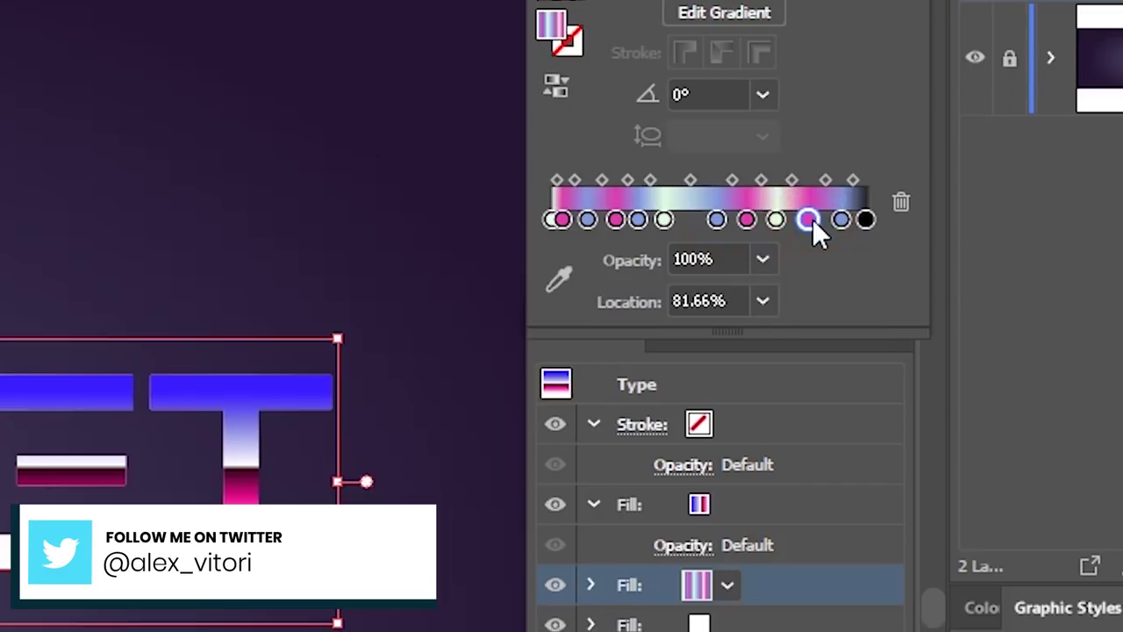
pyautogui.moveTo(810, 221)
pyautogui.mouseDown()
pyautogui.moveTo(793, 227)
pyautogui.moveTo(824, 220)
pyautogui.moveTo(809, 226)
pyautogui.mouseUp()
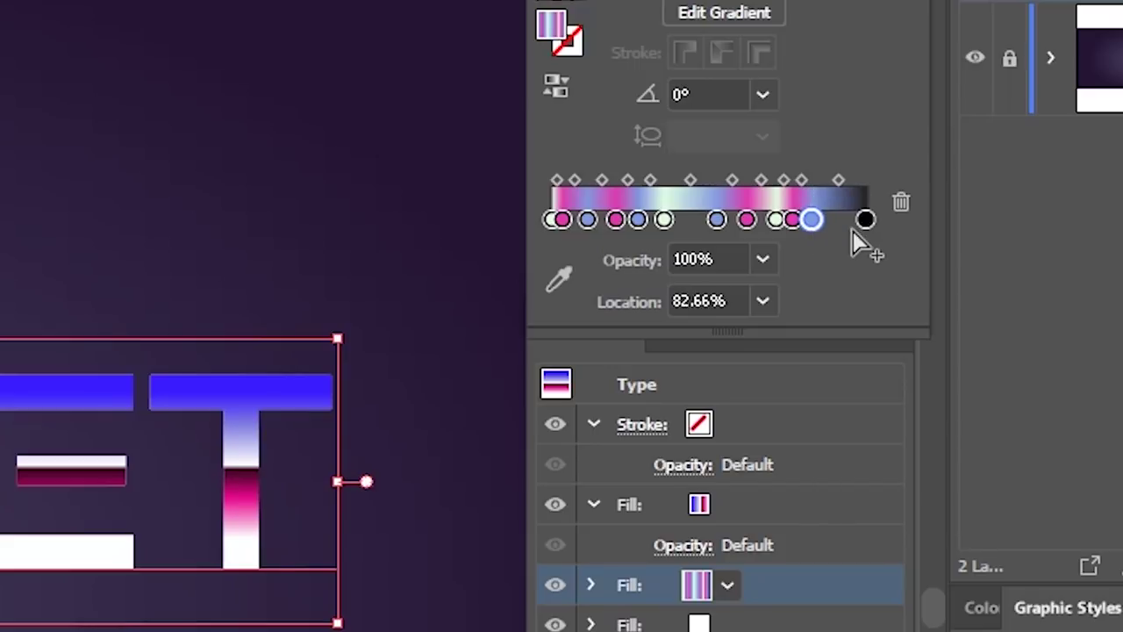
# Replace the gradient's black end stop with the last blue stop at 100%, and place a pale green stop at about 83%
pyautogui.moveTo(868, 220); pyautogui.dragTo(878, 334)
pyautogui.moveTo(811, 220); pyautogui.dragTo(885, 236)
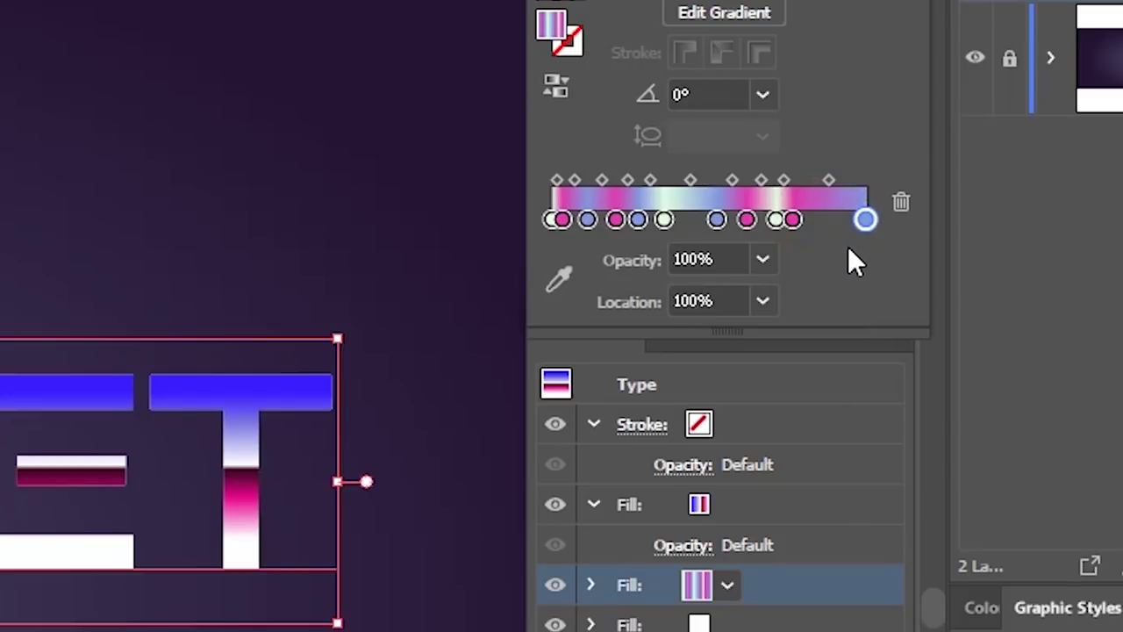
pyautogui.click(774, 222)
pyautogui.moveTo(772, 224); pyautogui.dragTo(808, 228)
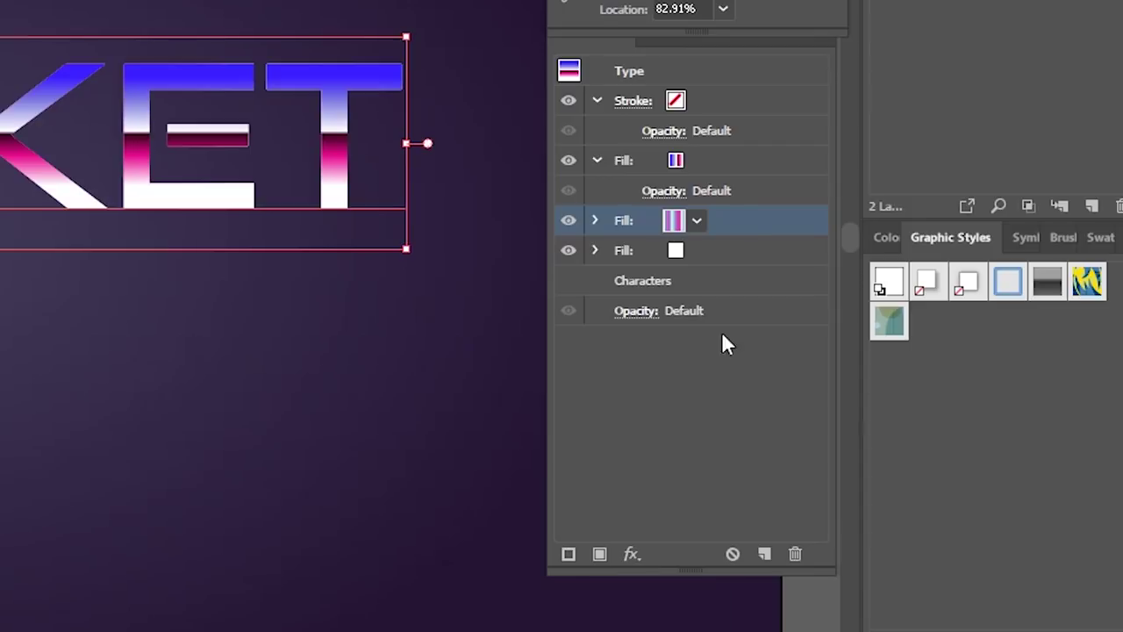
# Apply an Offset Path effect of 4.5 px with miter joins to the pink and blue gradient fill behind the letters
pyautogui.click(631, 554)
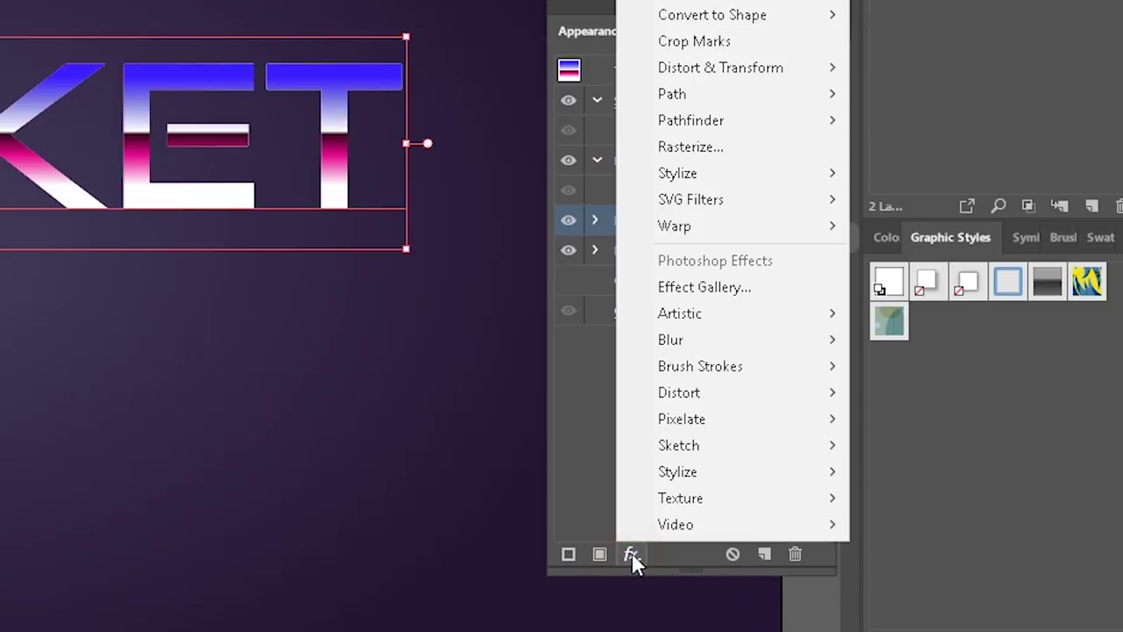
pyautogui.moveTo(732, 95)
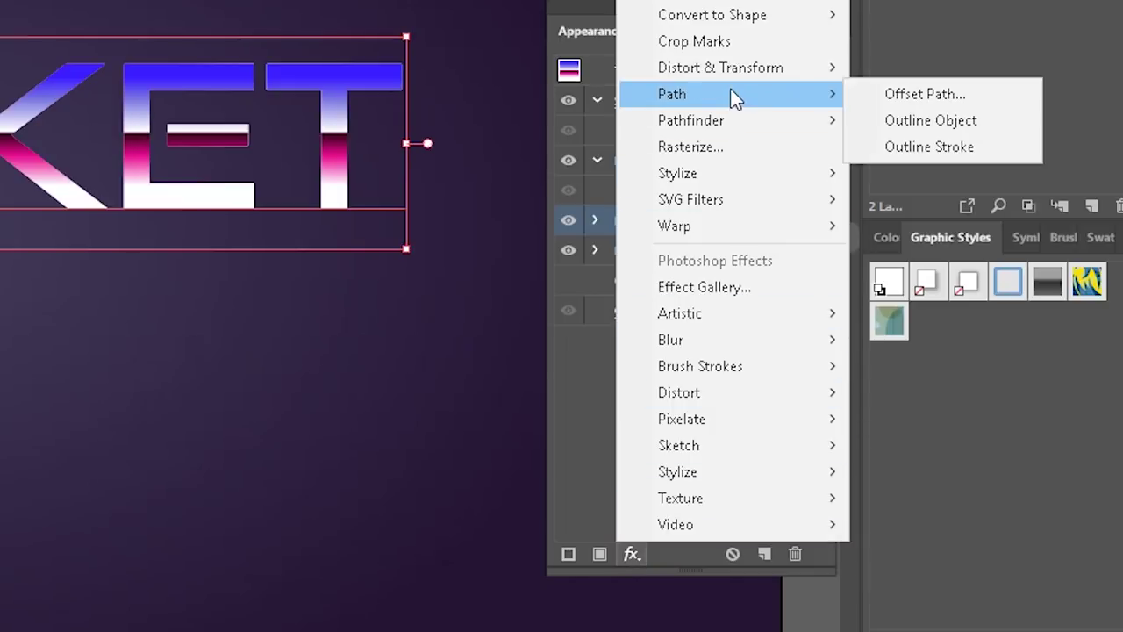
pyautogui.click(917, 94)
pyautogui.moveTo(339, 321); pyautogui.dragTo(509, 78)
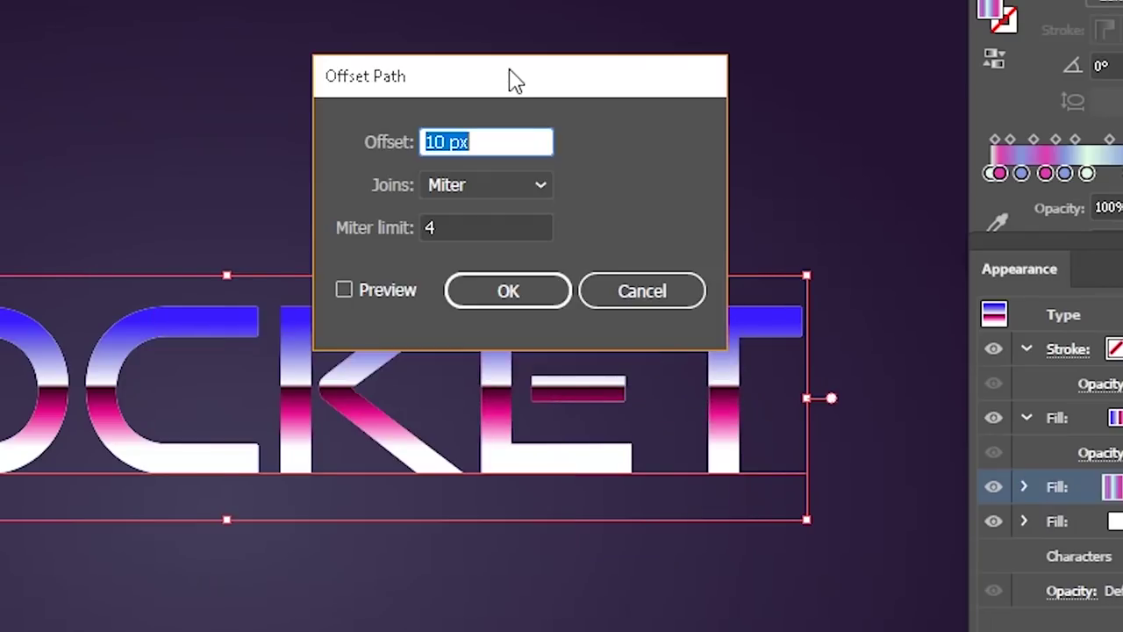
pyautogui.hotkey('shift', 'Left')
pyautogui.hotkey('shift', 'Left')
pyautogui.hotkey('shift', 'Left')
pyautogui.press('BackSpace')
pyautogui.write('4')
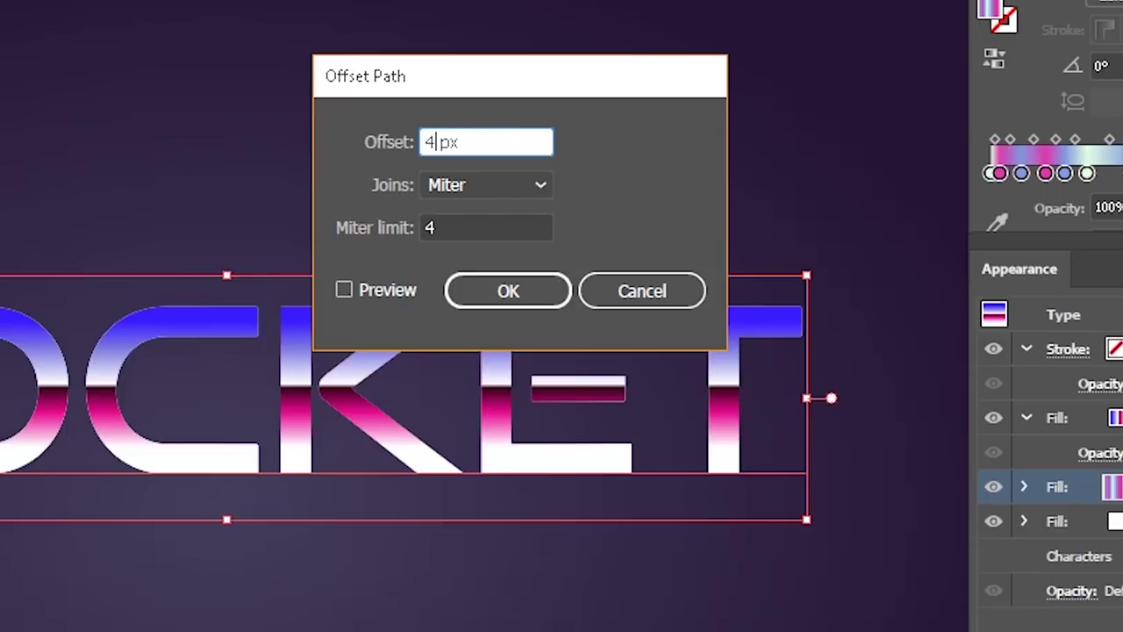
pyautogui.write('.5')
pyautogui.click(509, 292)
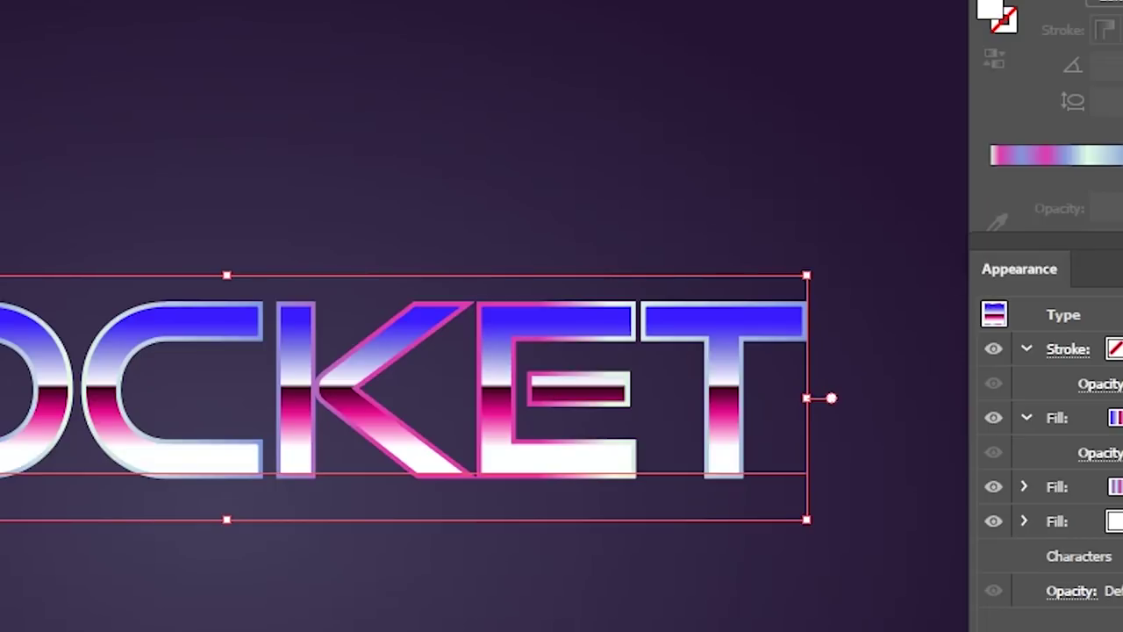
# Redraw the offset fill's gradient vertically from just above to just below the ROCKET letters, and reselect the text
pyautogui.click(1057, 487)
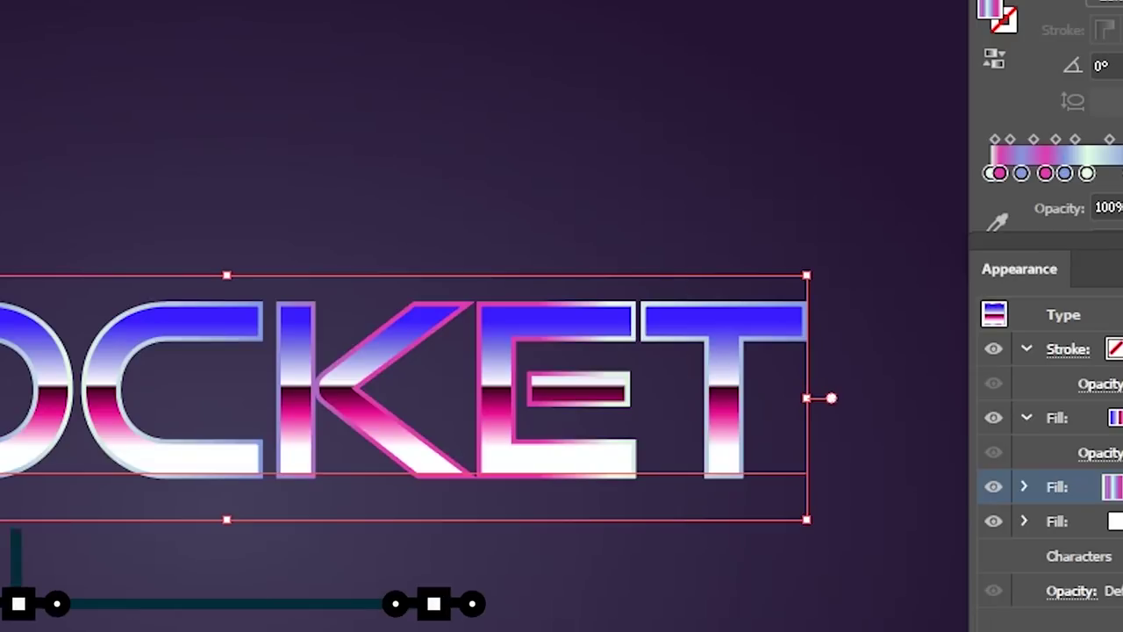
pyautogui.press('g')
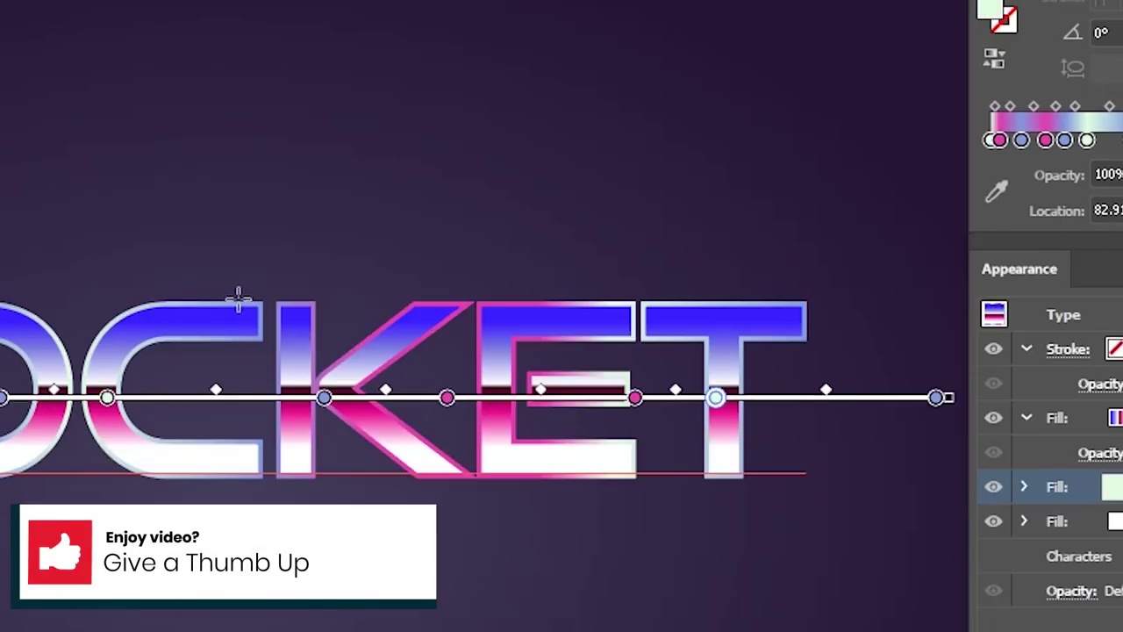
pyautogui.moveTo(237, 283)
pyautogui.mouseDown()
pyautogui.moveTo(236, 494)
pyautogui.moveTo(292, 488)
pyautogui.mouseUp()
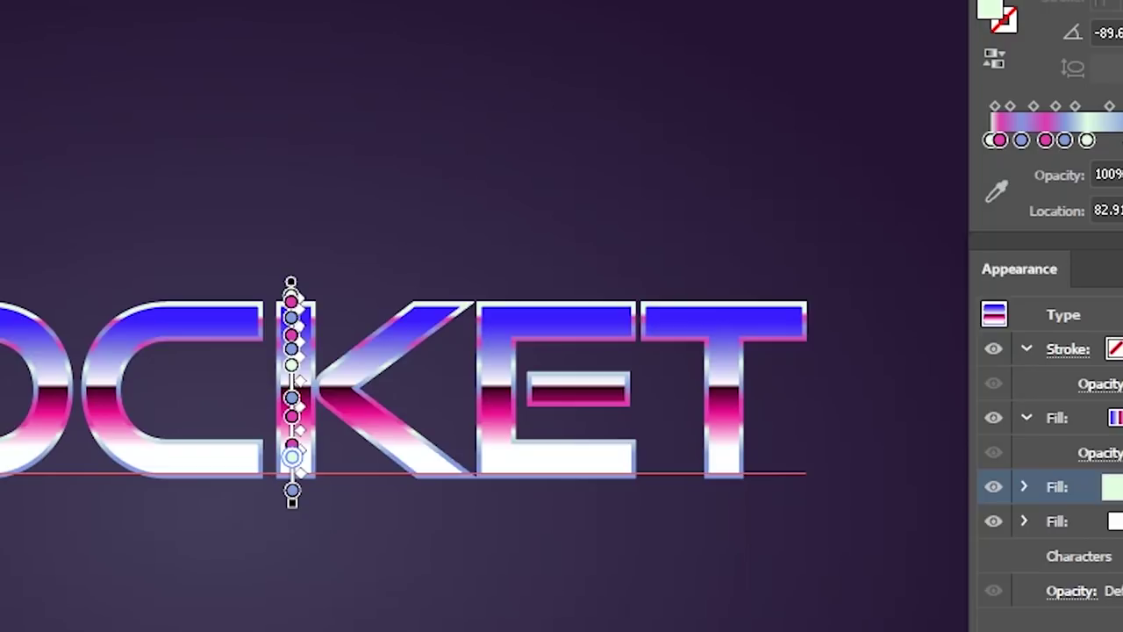
pyautogui.press('v')
pyautogui.hotkey('ctrl', 'shift', 'a')
pyautogui.click(18, 360)
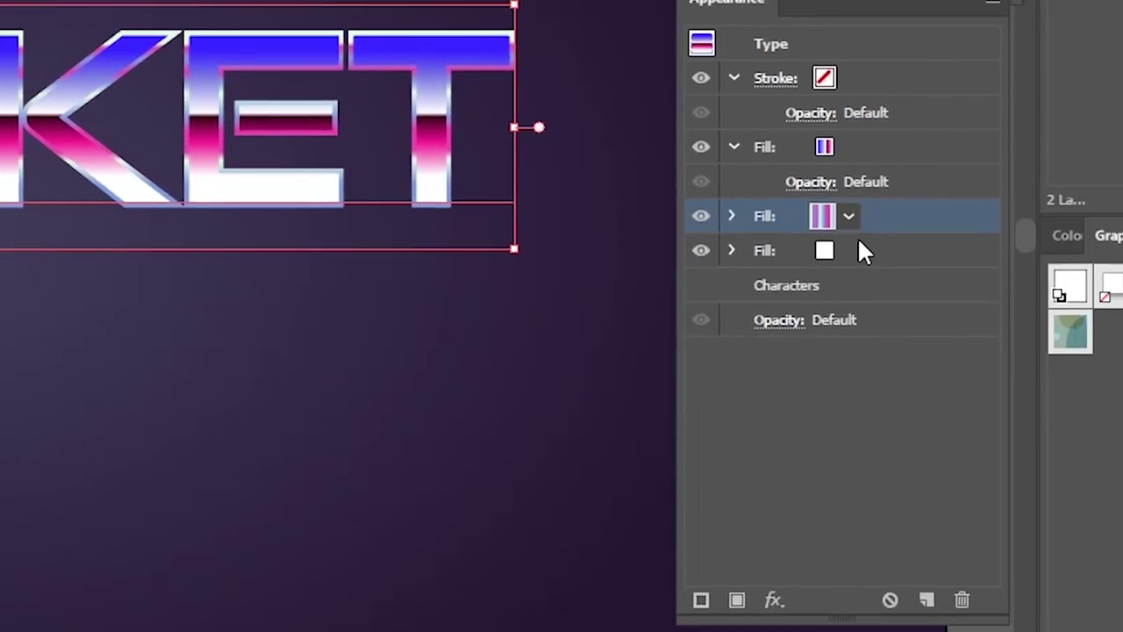
# Add a new fill directly below the offset gradient fill and give it the White, Black gradient preset
pyautogui.click(976, 359)
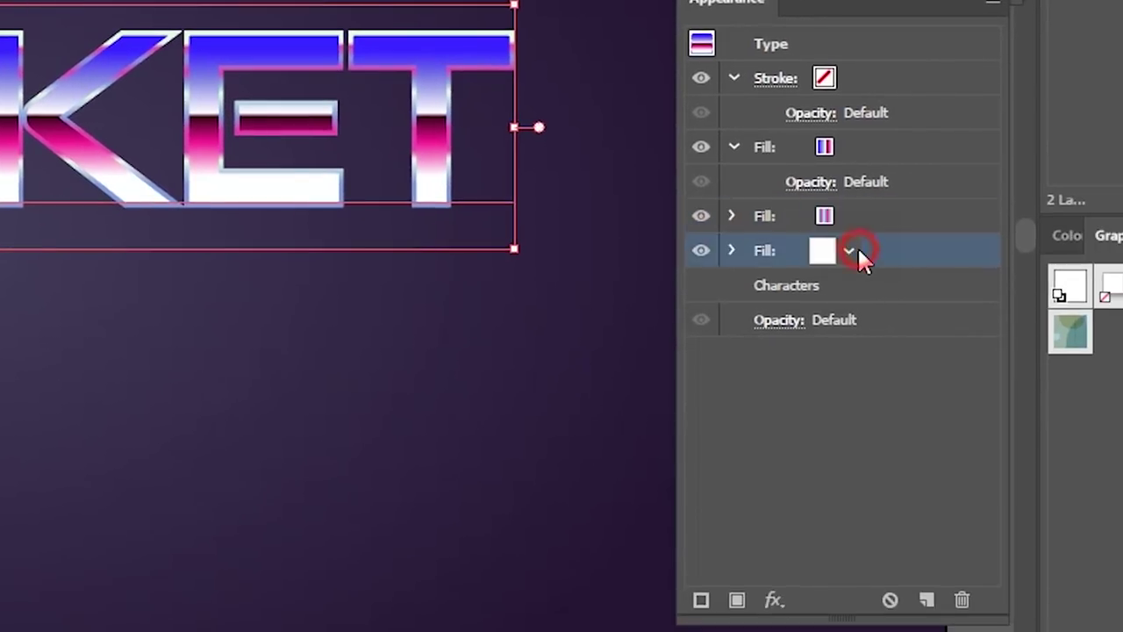
pyautogui.click(738, 601)
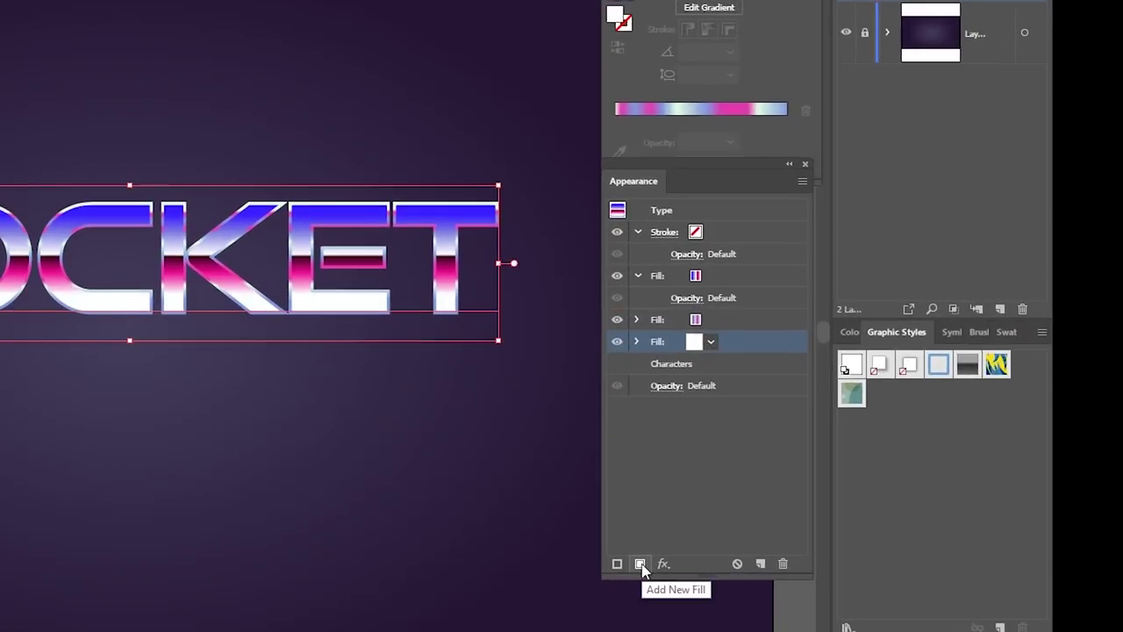
pyautogui.click(641, 565)
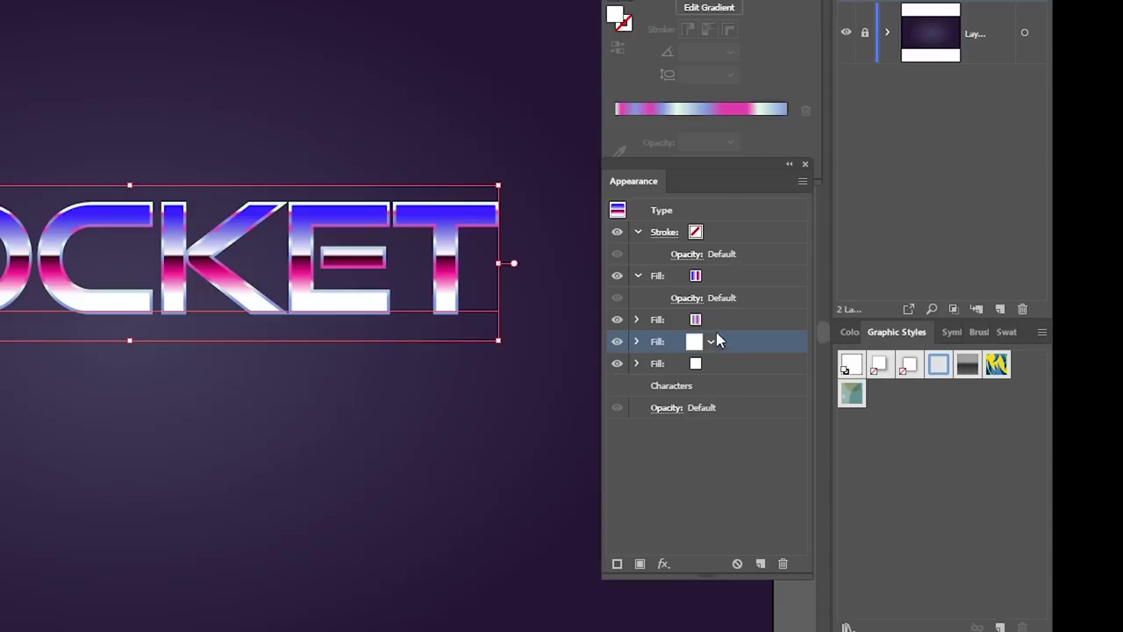
pyautogui.click(697, 113)
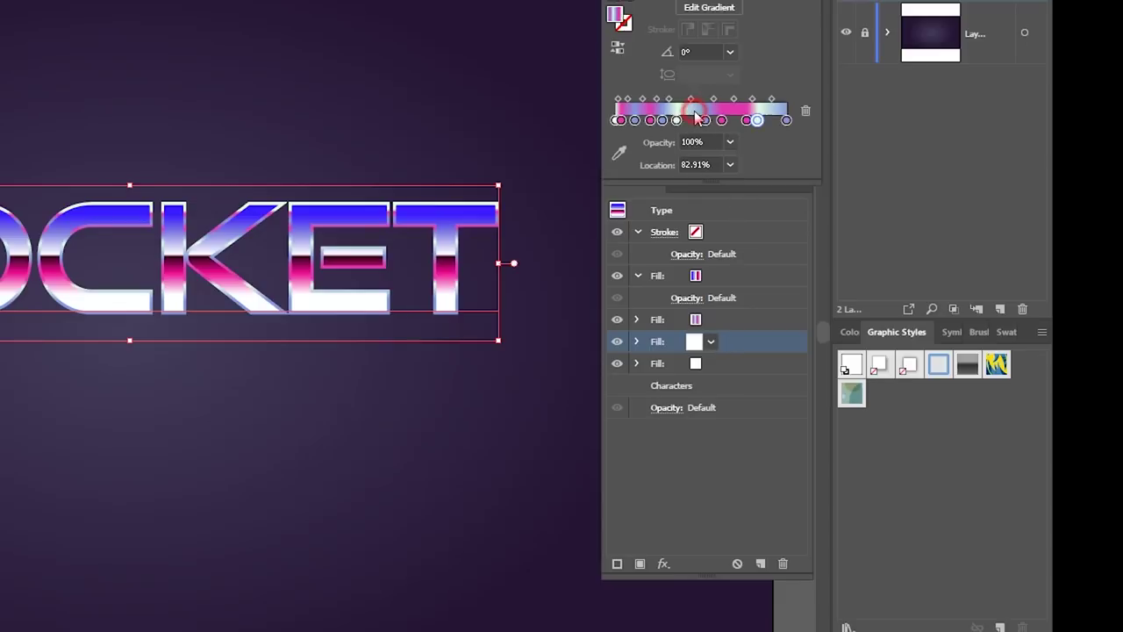
pyautogui.click(640, 4)
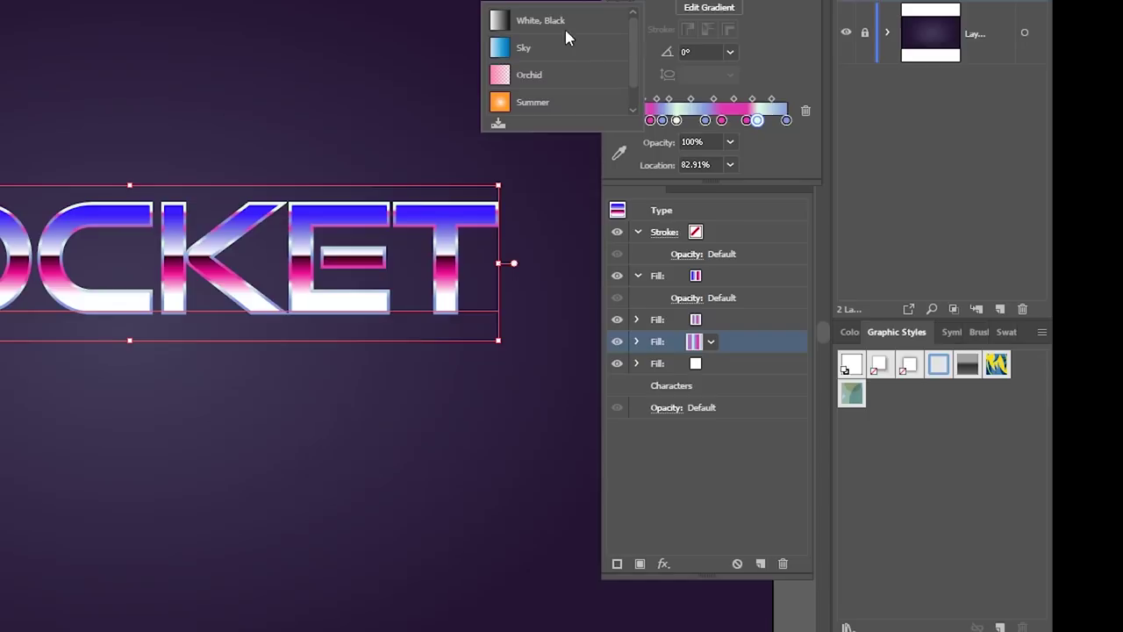
pyautogui.click(564, 22)
# Add three stops to the white-to-black gradient, at about 41%, about 64% and midway between the second and the black end
pyautogui.click(615, 120)
pyautogui.doubleClick(615, 121)
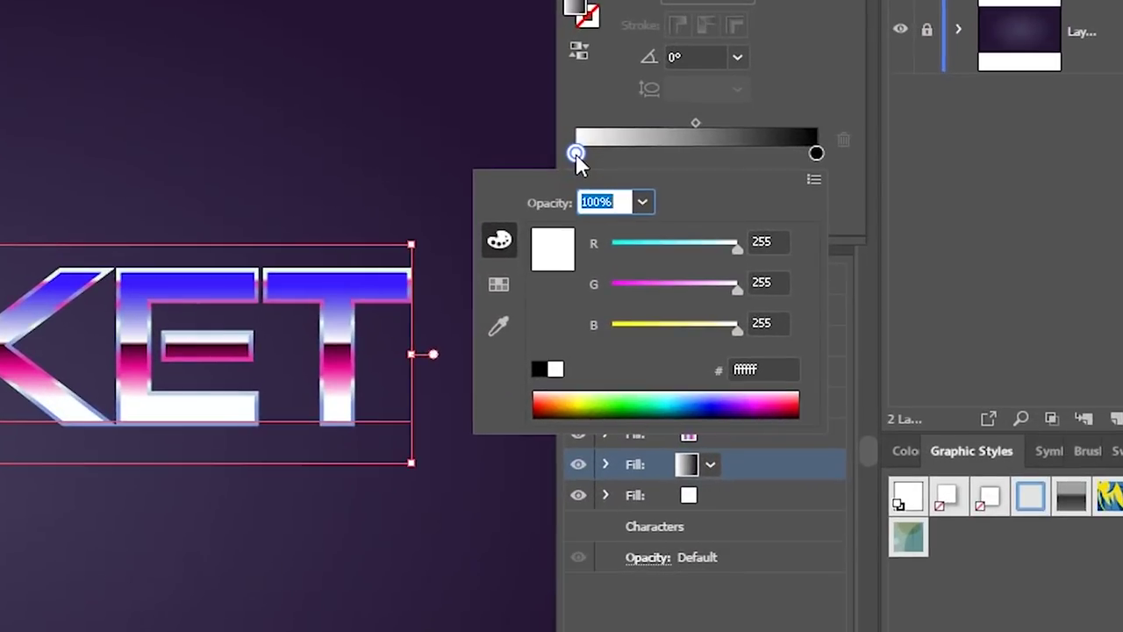
pyautogui.click(648, 150)
pyautogui.click(648, 149)
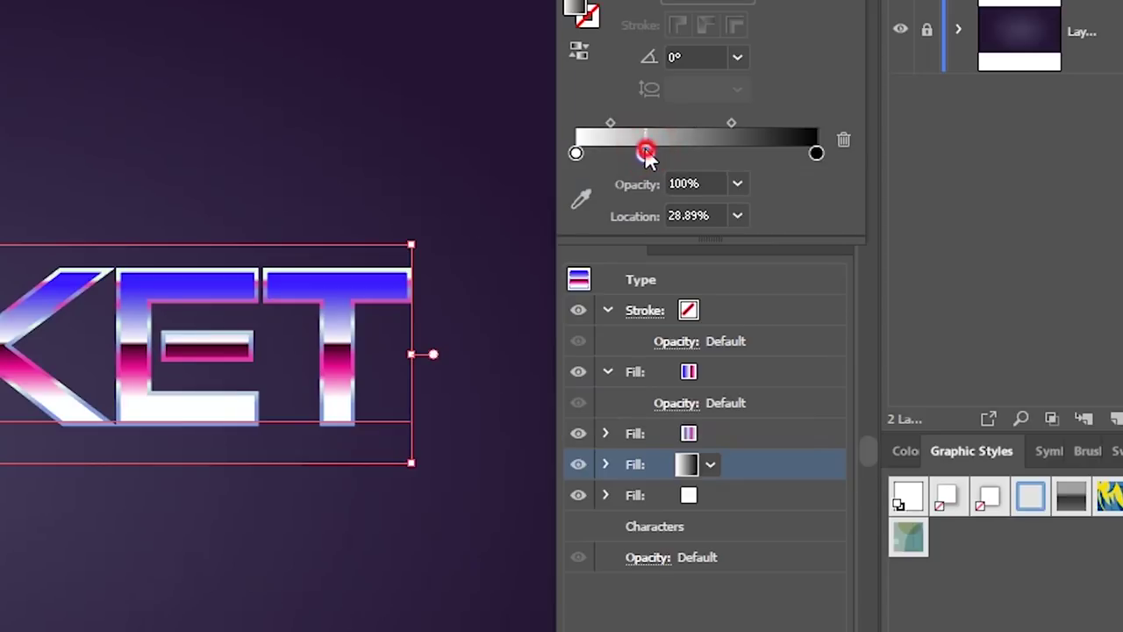
pyautogui.moveTo(646, 147); pyautogui.dragTo(676, 153)
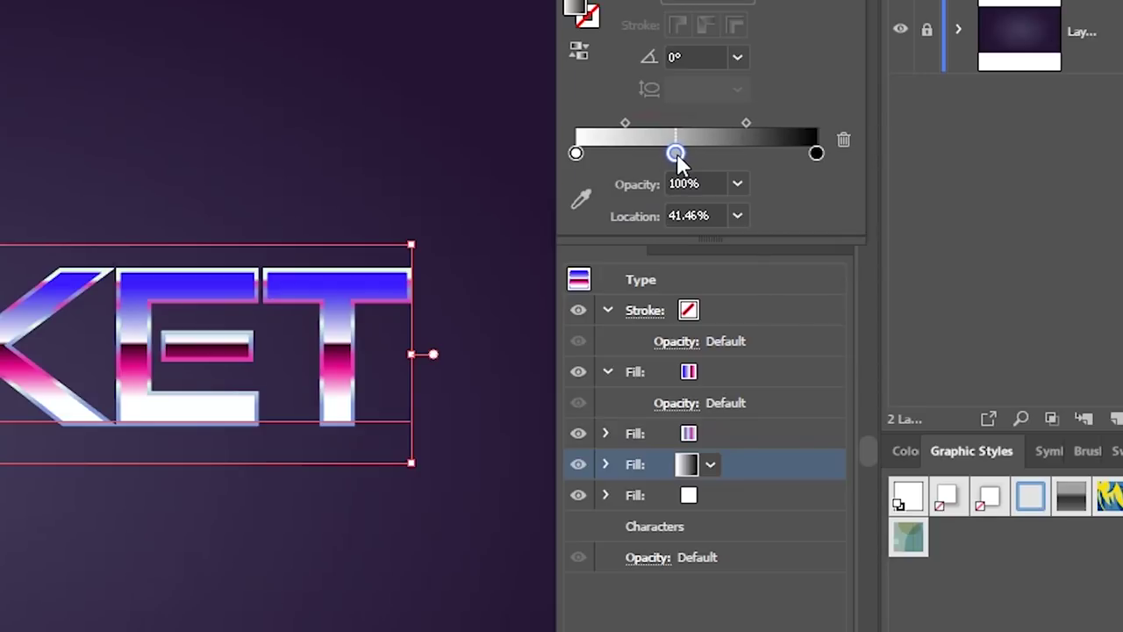
pyautogui.click(728, 153)
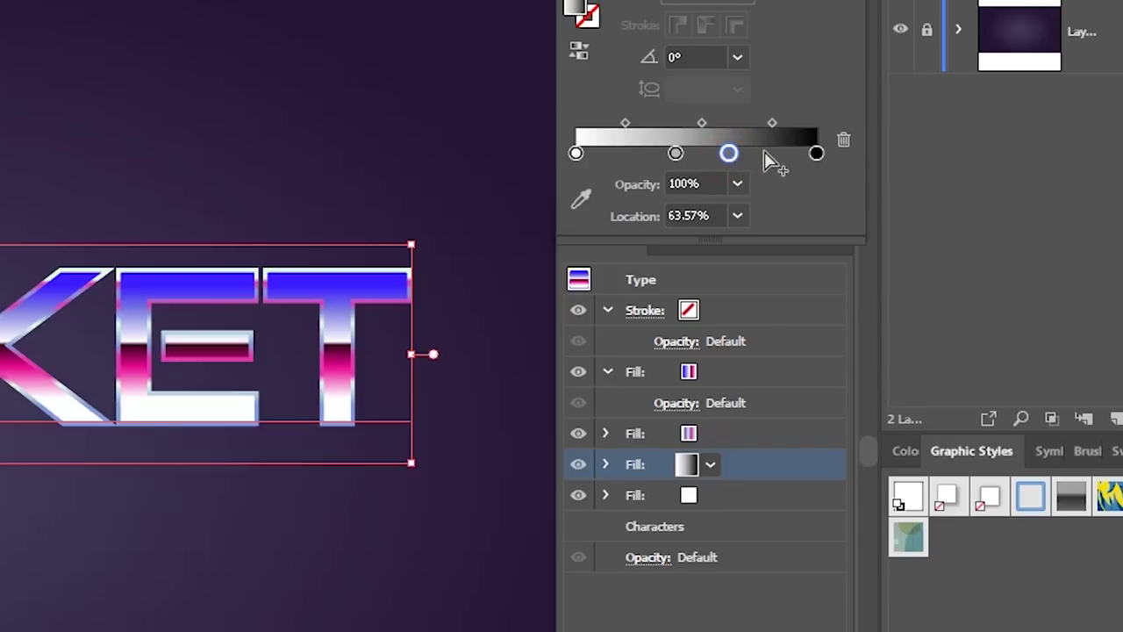
pyautogui.click(767, 154)
pyautogui.moveTo(768, 155); pyautogui.dragTo(767, 154)
# Set the gradient's first stop, at 0%, to the purple hex colour 78196d
pyautogui.doubleClick(576, 154)
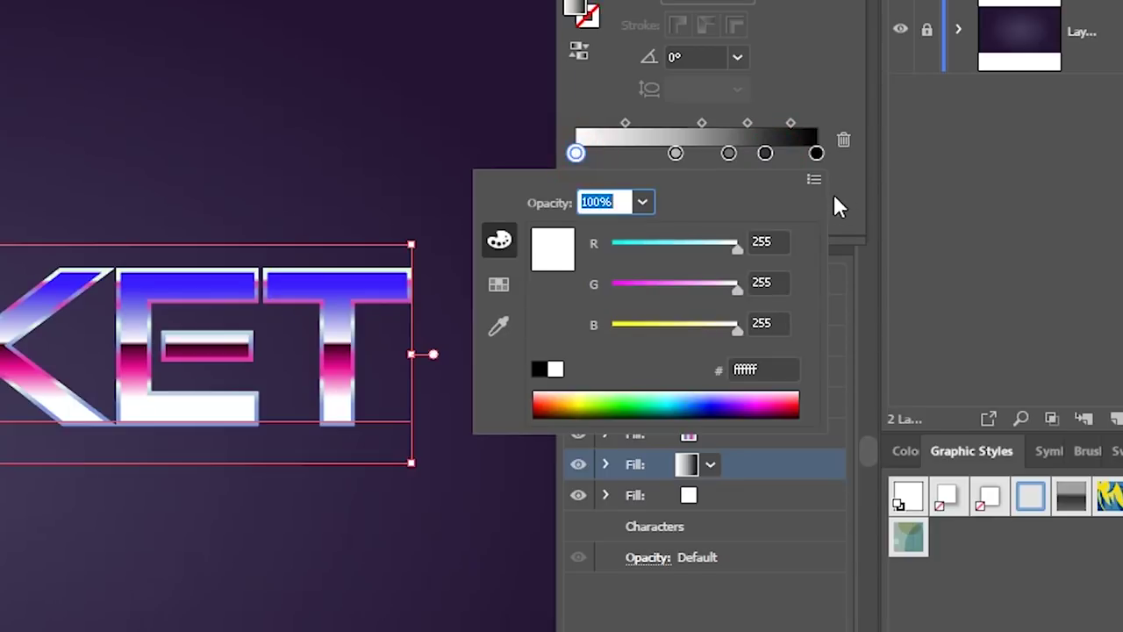
pyautogui.click(814, 179)
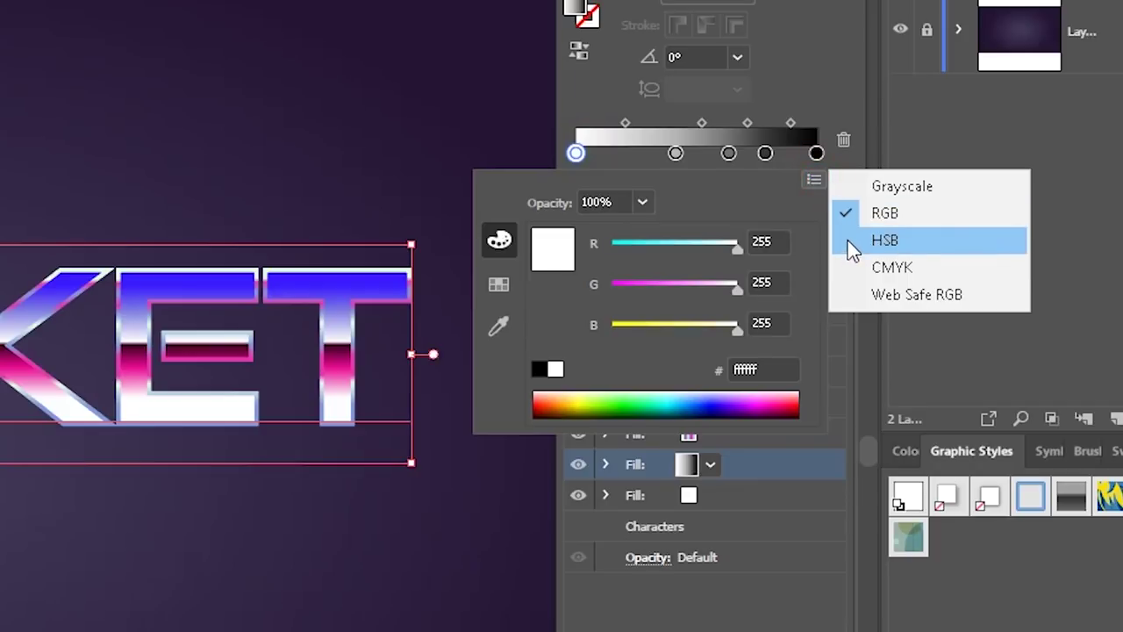
pyautogui.click(866, 224)
pyautogui.moveTo(760, 368); pyautogui.dragTo(715, 371)
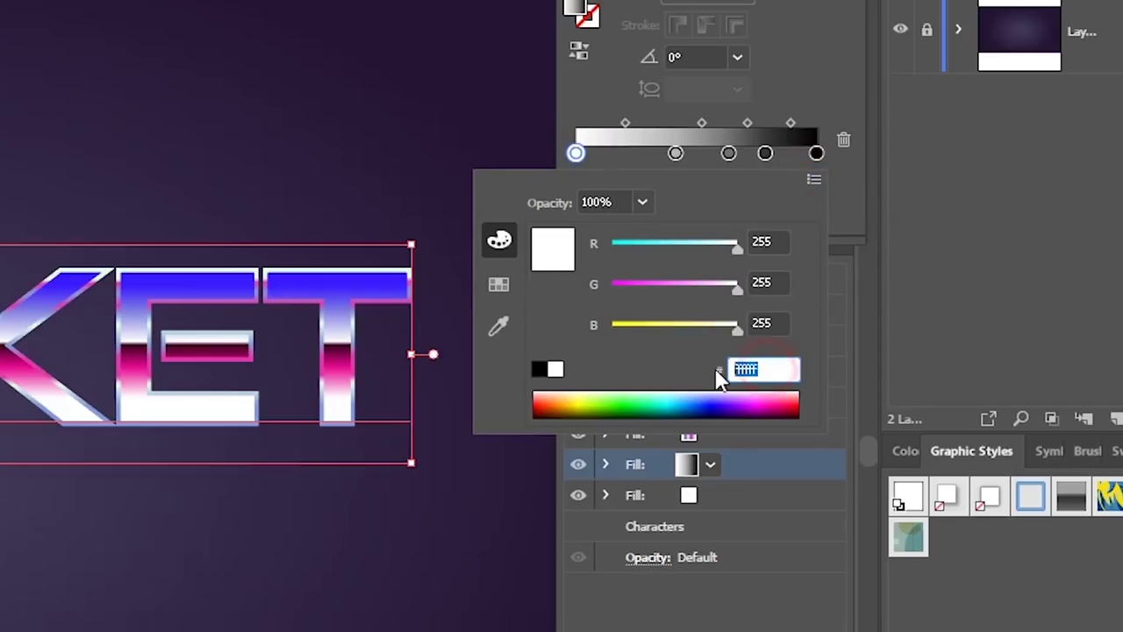
pyautogui.press('BackSpace')
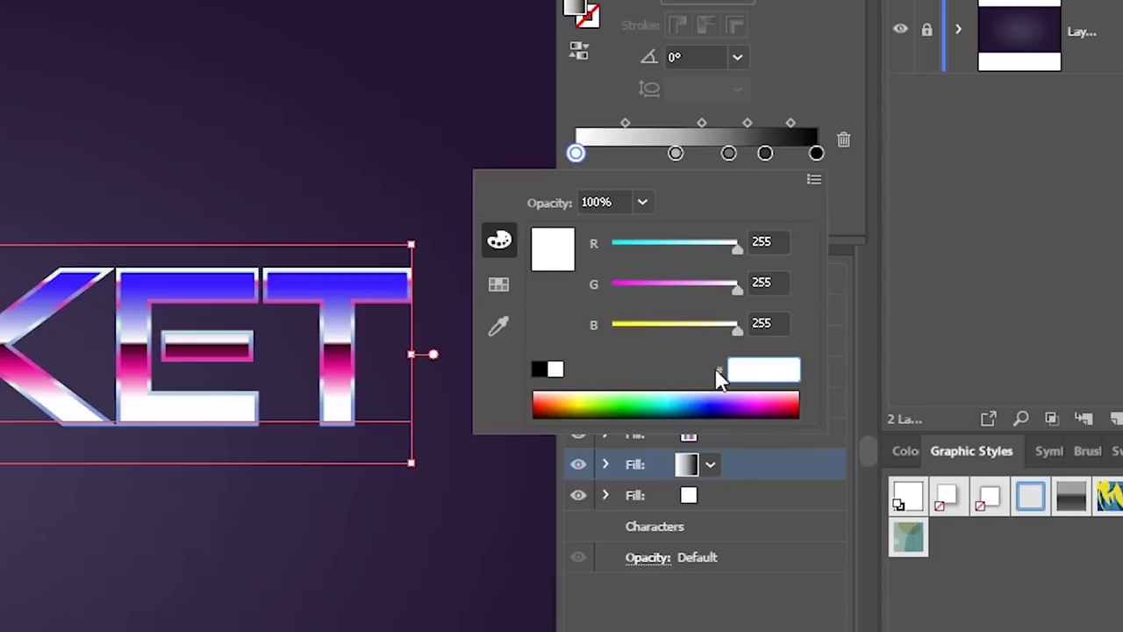
pyautogui.write('78')
pyautogui.write('196')
pyautogui.write('d')
pyautogui.press('Return')
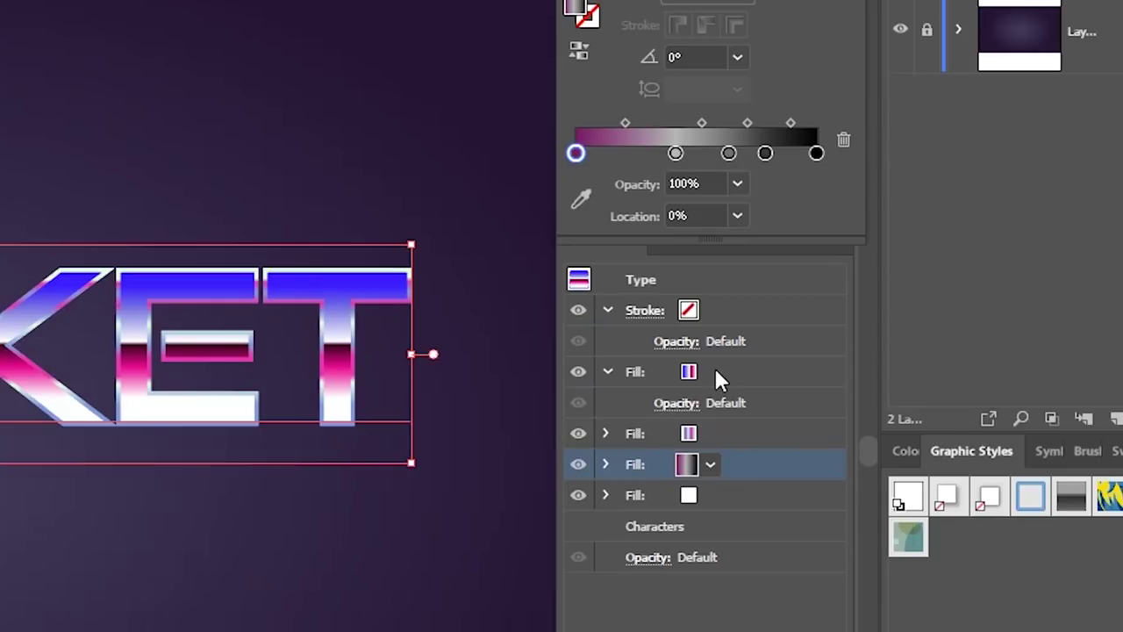
# Set the gradient's second stop, at about 41%, to the light mauve hex colour b378a8
pyautogui.doubleClick(674, 152)
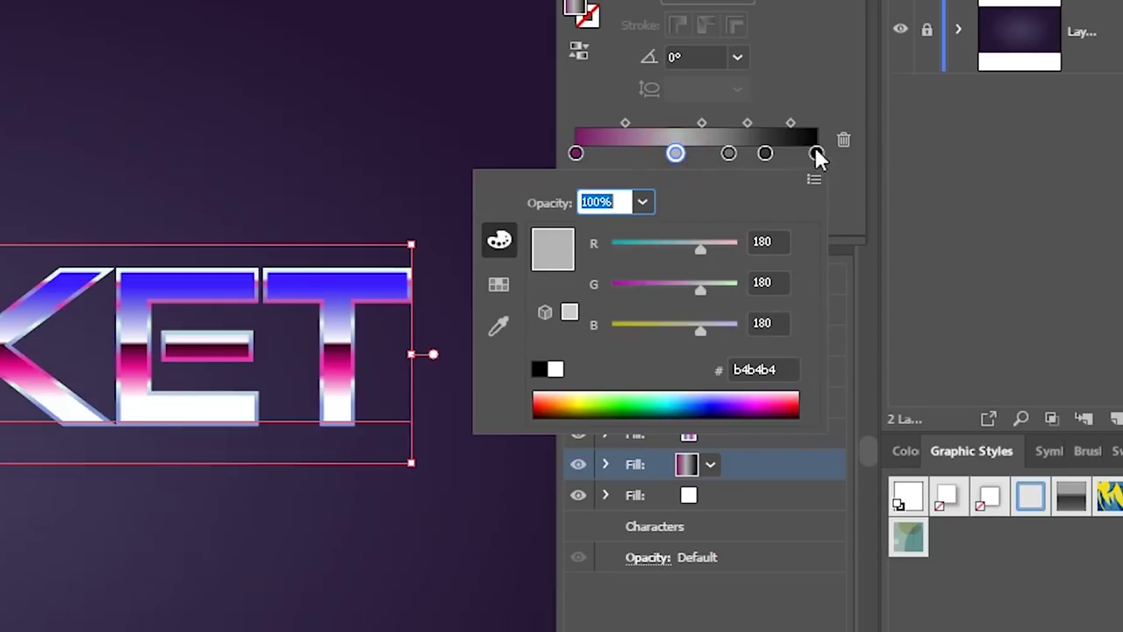
pyautogui.click(772, 369)
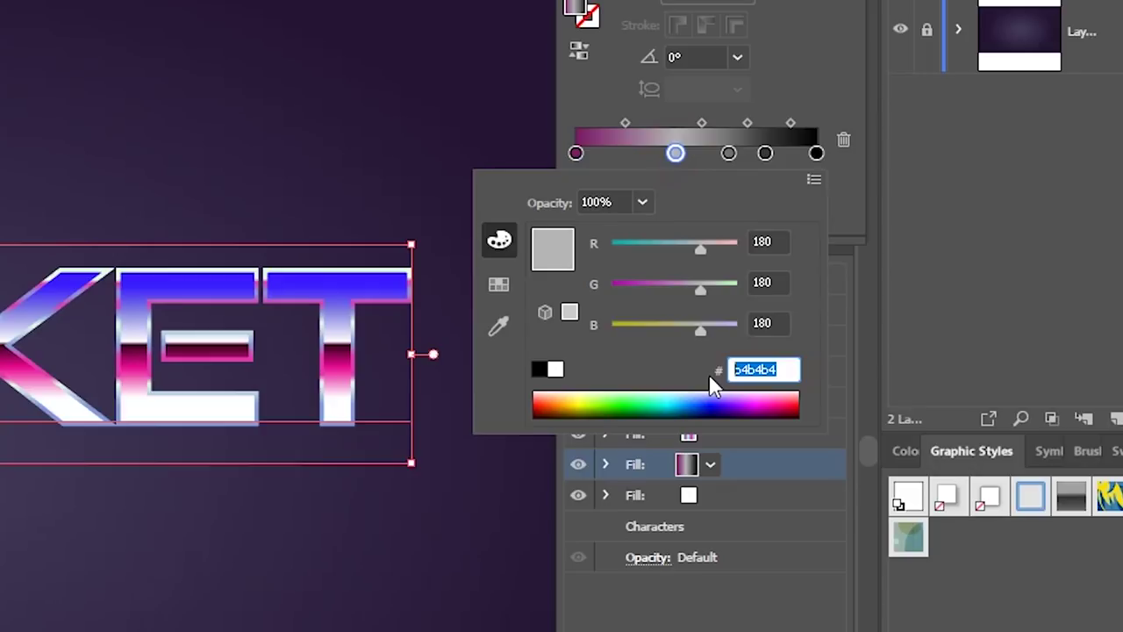
pyautogui.press('BackSpace')
pyautogui.write('b3')
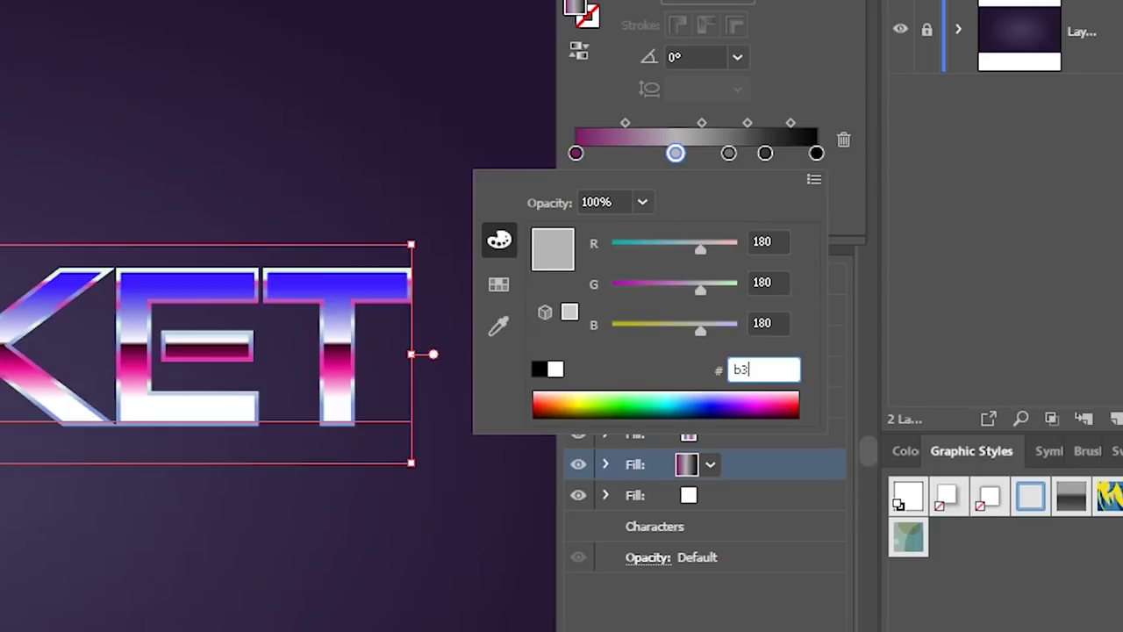
pyautogui.write('78')
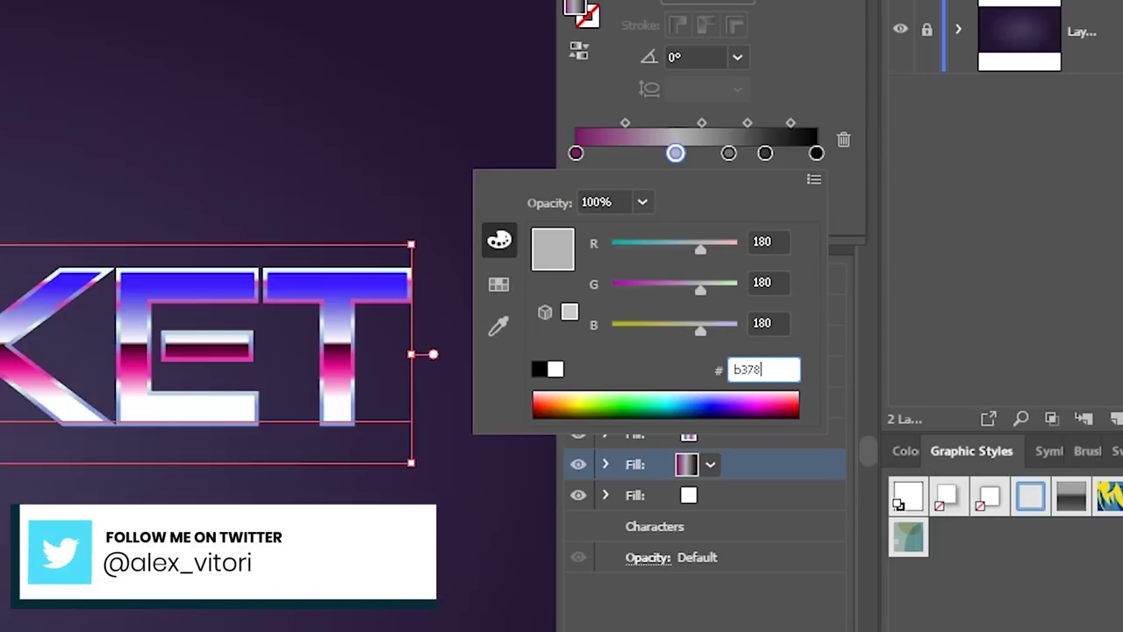
pyautogui.write('ff')
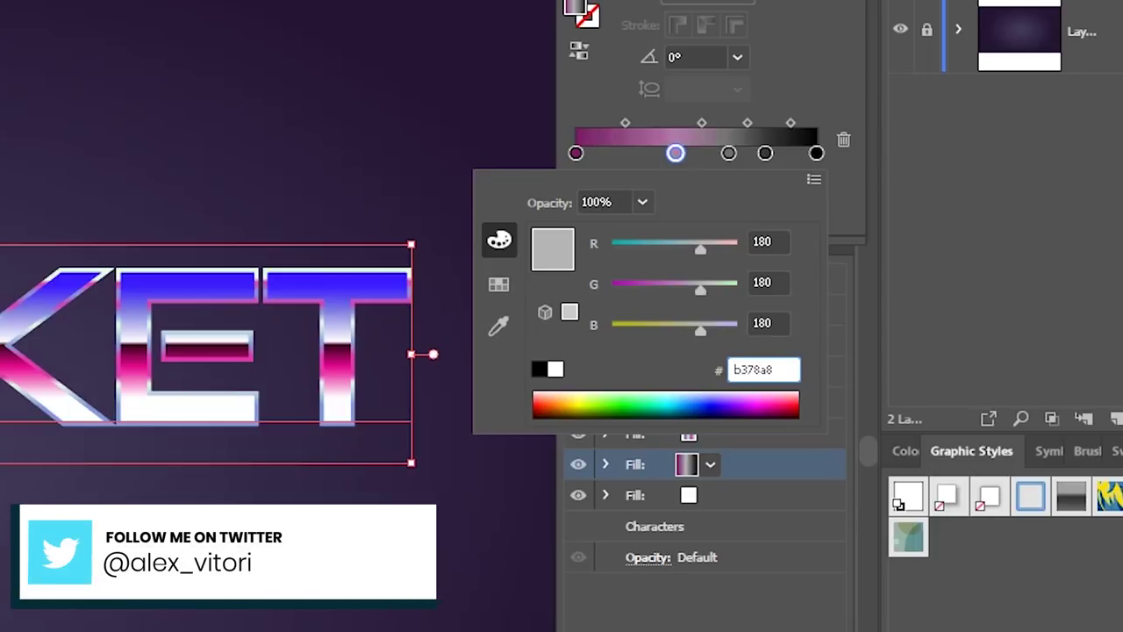
pyautogui.press('Return')
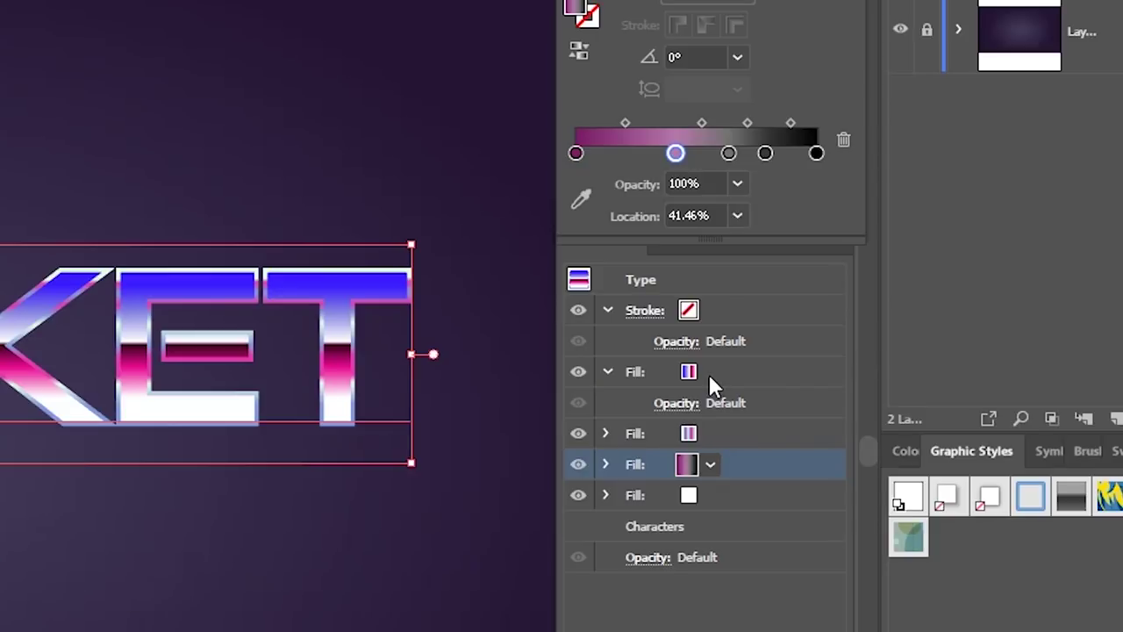
# Set the gradient's third stop, at about 64%, to the dark purple hex colour 6b1659
pyautogui.doubleClick(729, 154)
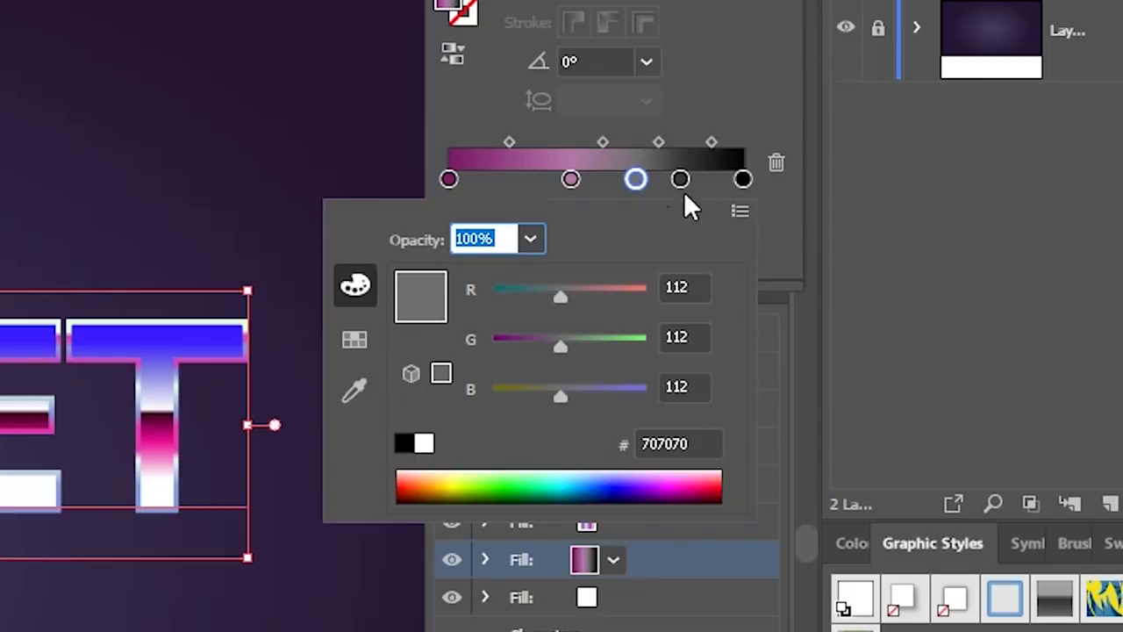
pyautogui.click(734, 158)
pyautogui.doubleClick(636, 179)
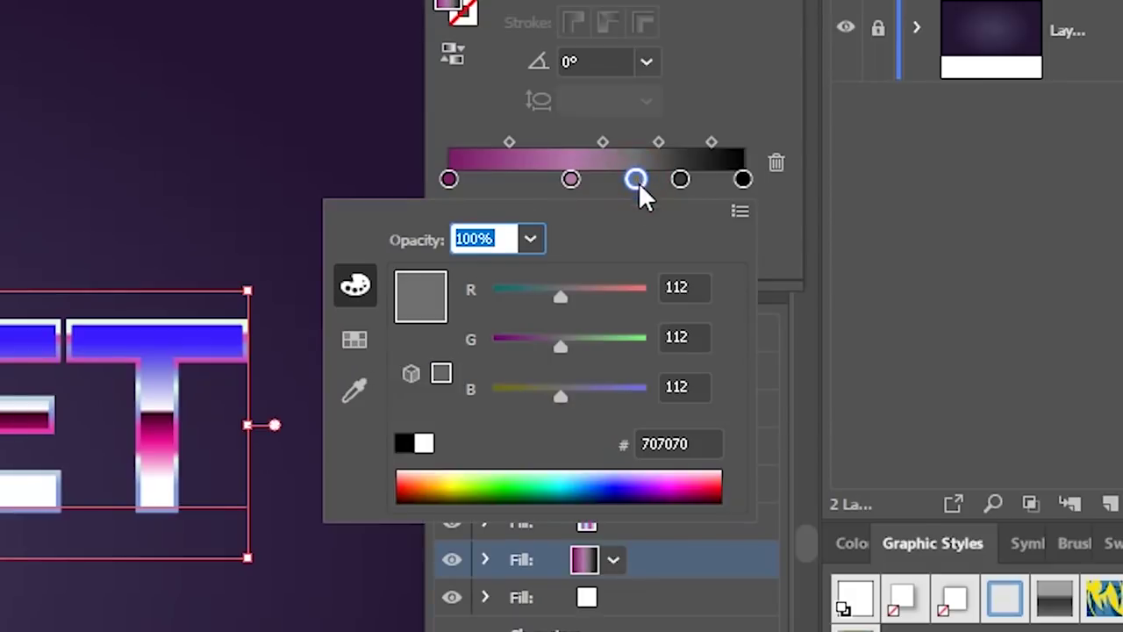
pyautogui.moveTo(689, 443); pyautogui.dragTo(621, 455)
pyautogui.press('BackSpace')
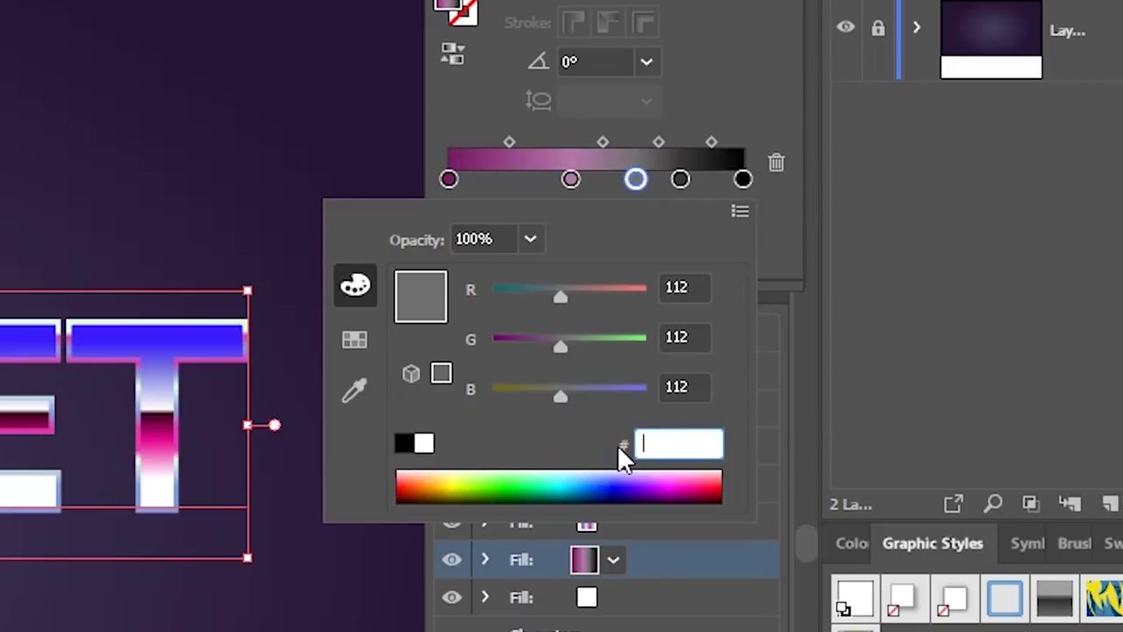
pyautogui.write('6b1659')
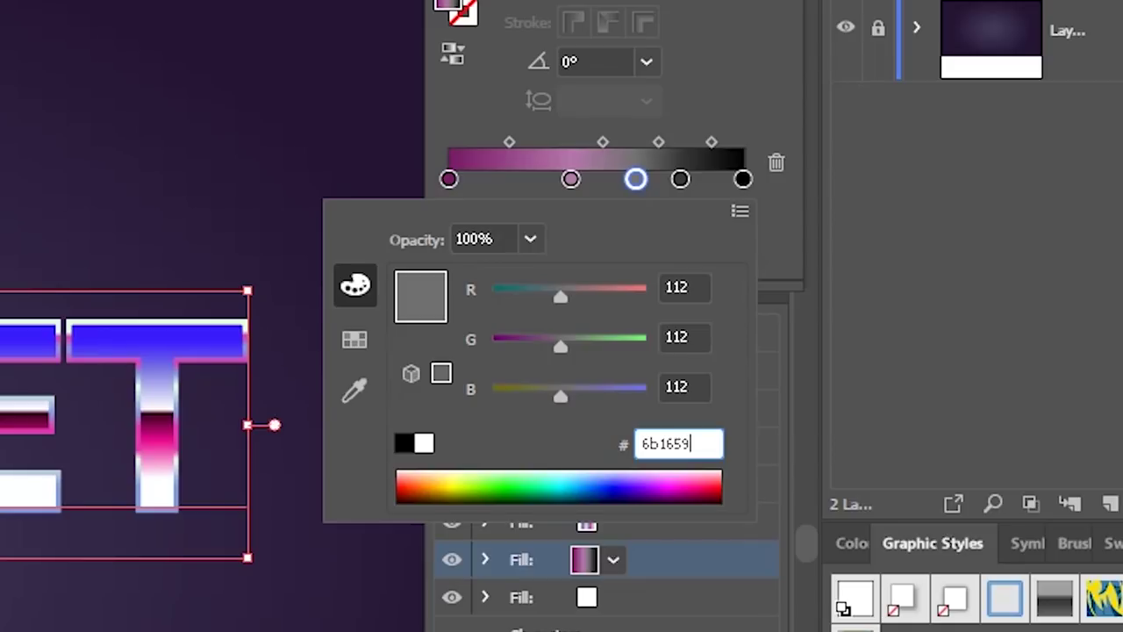
pyautogui.press('Return')
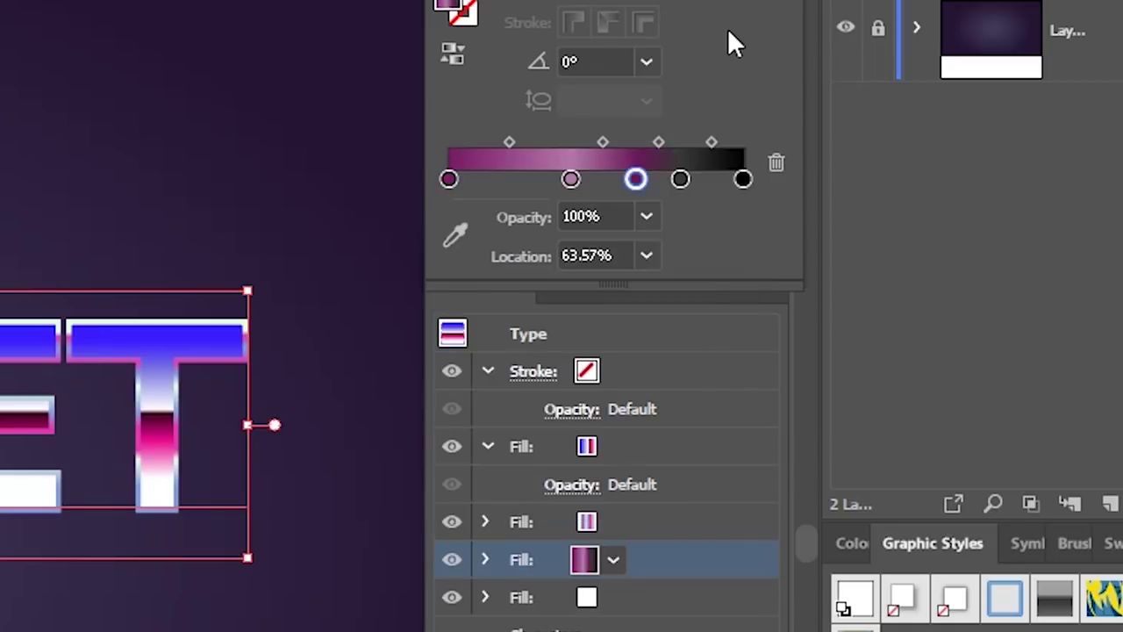
# Set the gradient's fourth stop, at about 79%, to the muted mauve hex colour 916089
pyautogui.doubleClick(680, 179)
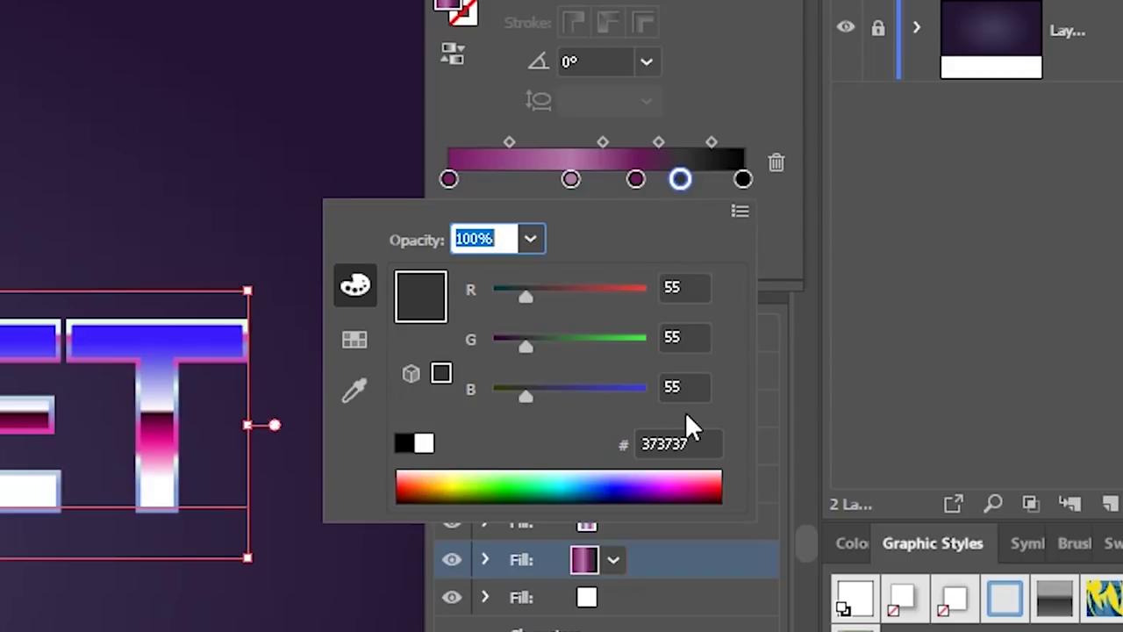
pyautogui.click(686, 441)
pyautogui.press('BackSpace')
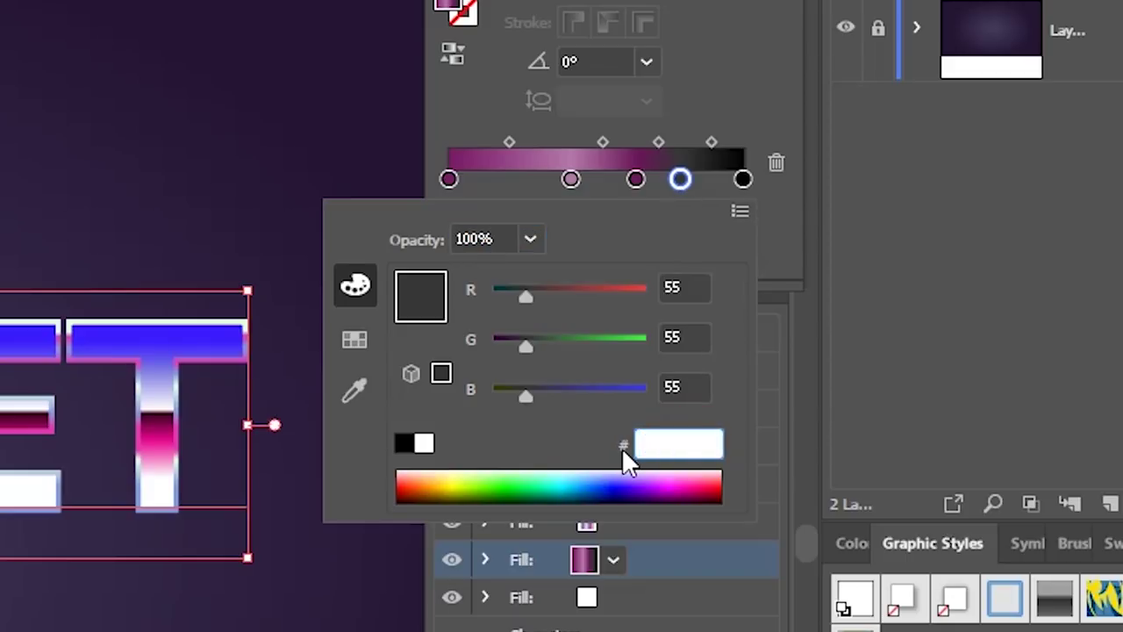
pyautogui.write('916089')
pyautogui.press('Return')
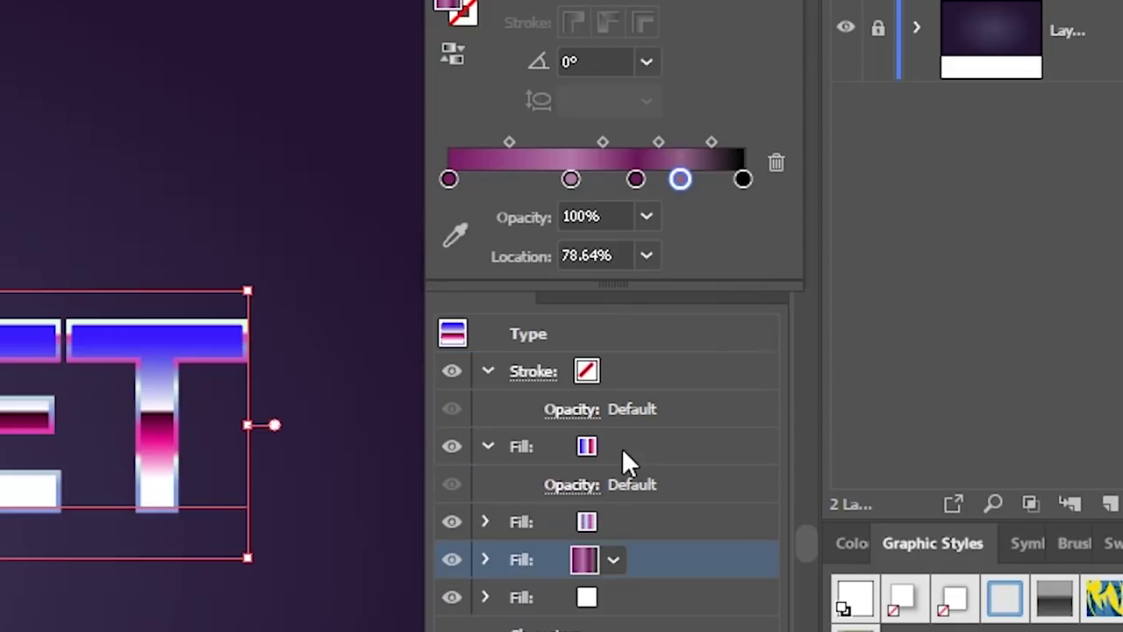
# Set the gradient's last stop, at 100%, to the purple hex colour 69165b
pyautogui.doubleClick(742, 179)
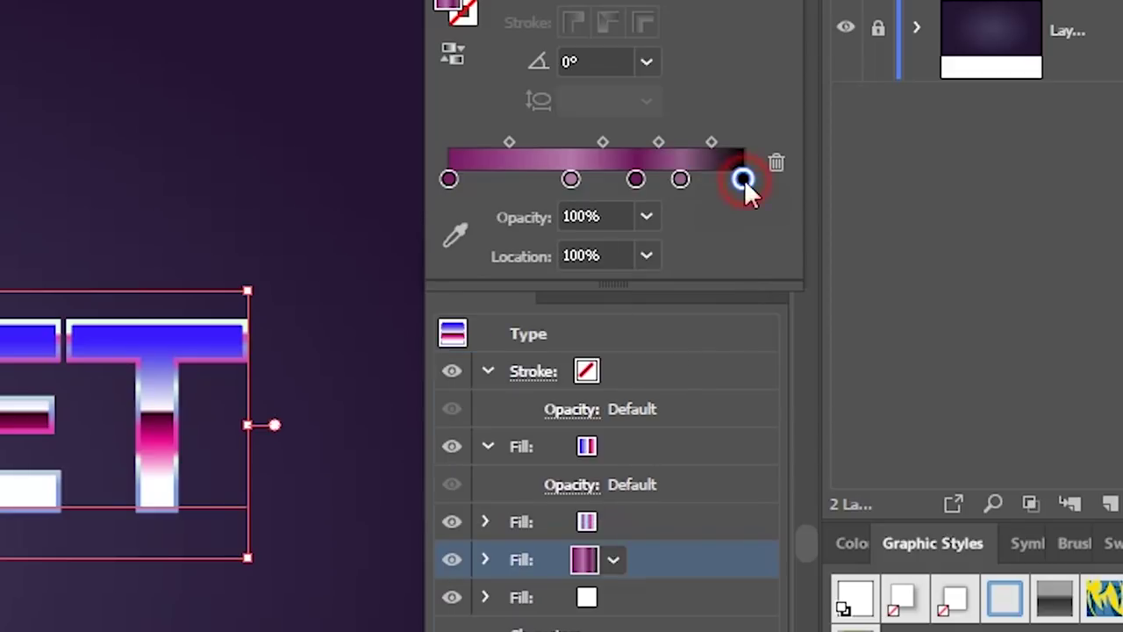
pyautogui.click(702, 444)
pyautogui.press('BackSpace')
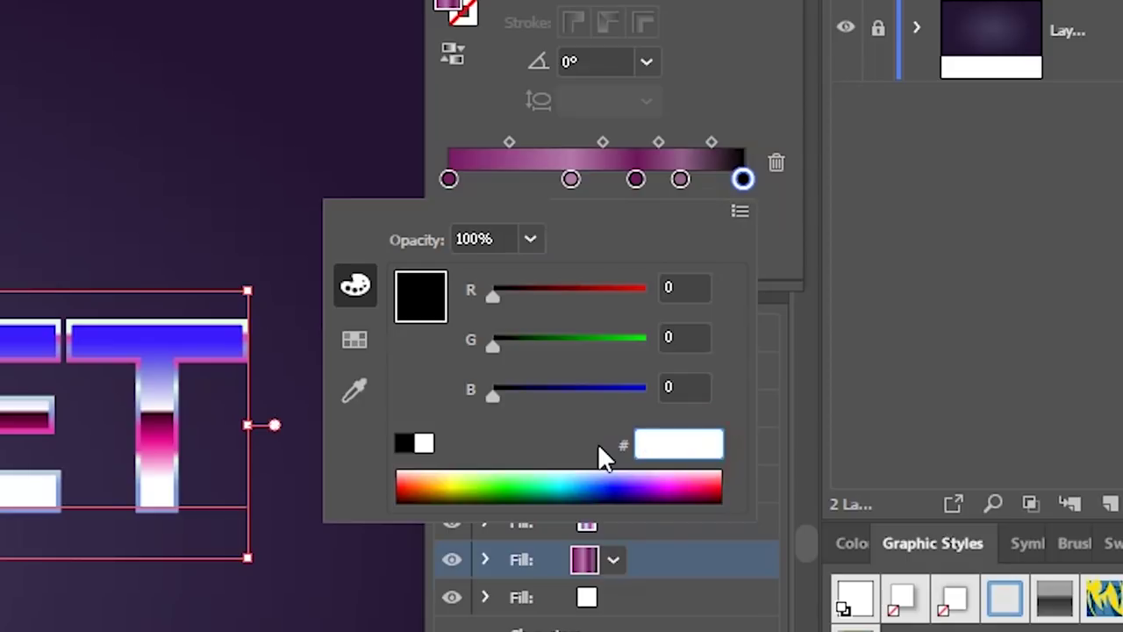
pyautogui.write('69')
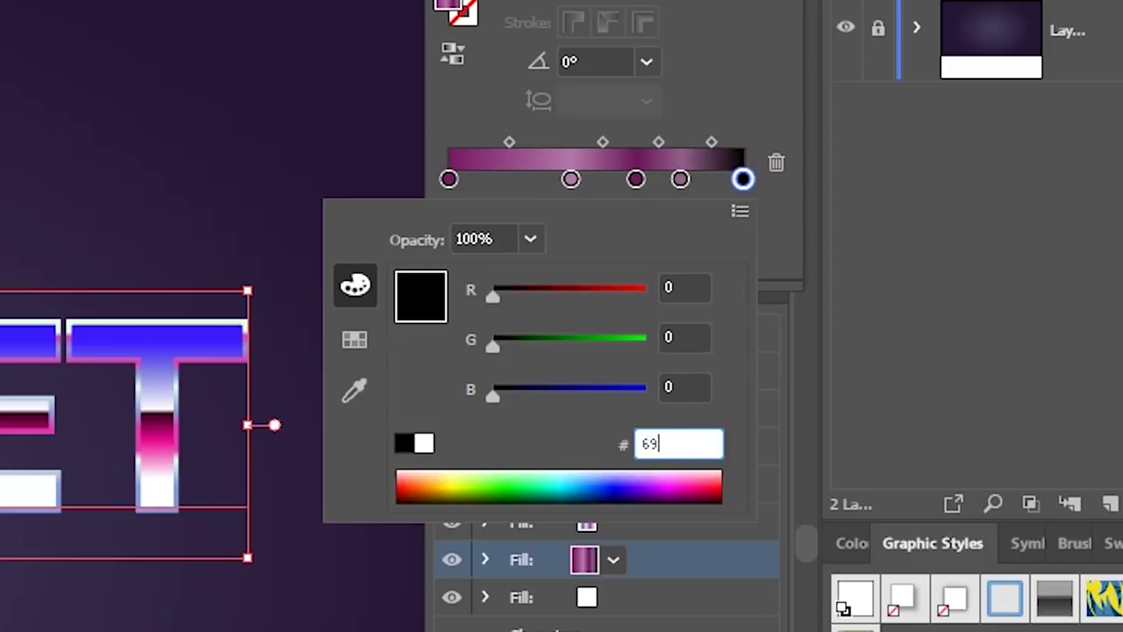
pyautogui.write('165b')
pyautogui.press('Return')
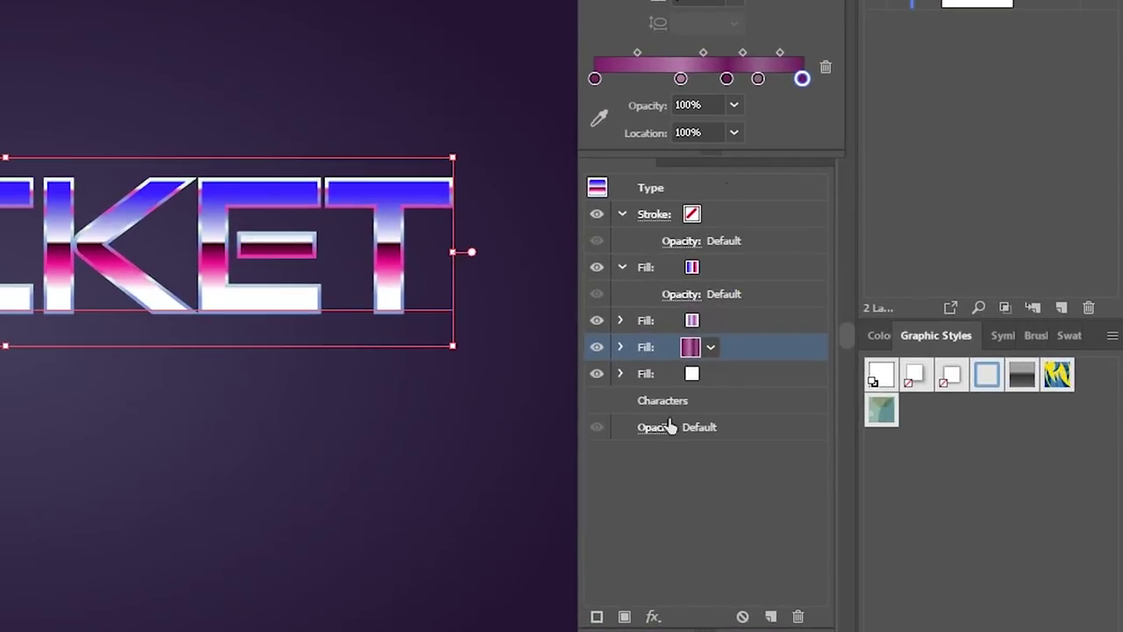
# Copy the Offset Path effect from the multicolour outline fill onto the purple gradient fill below it
pyautogui.click(622, 321)
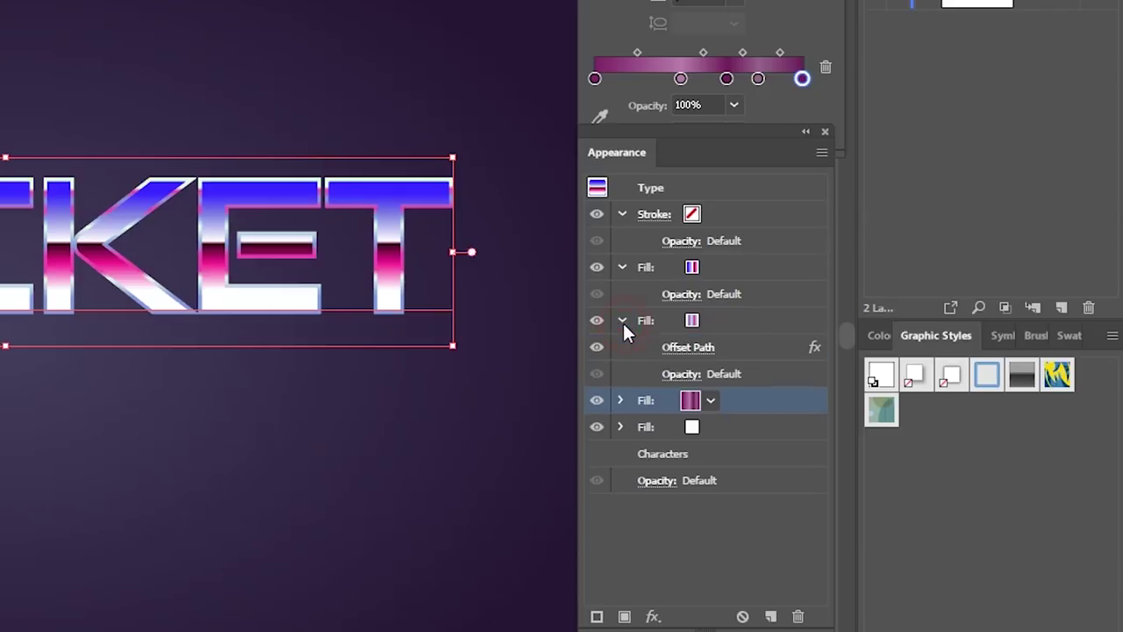
pyautogui.click(746, 344)
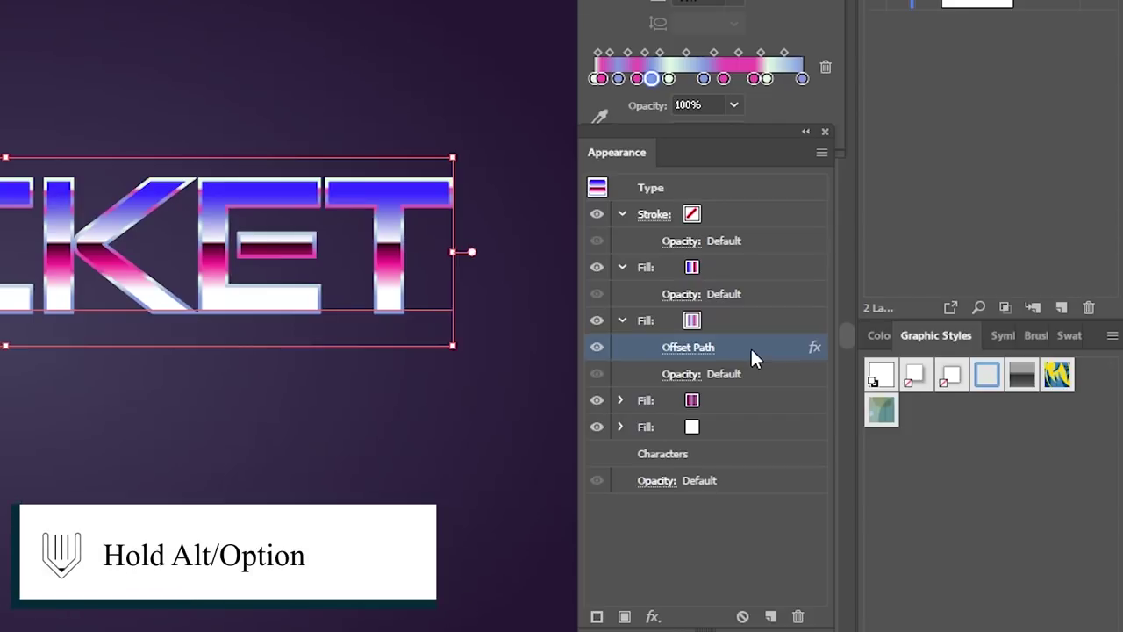
pyautogui.moveTo(750, 347); pyautogui.dragTo(734, 400)
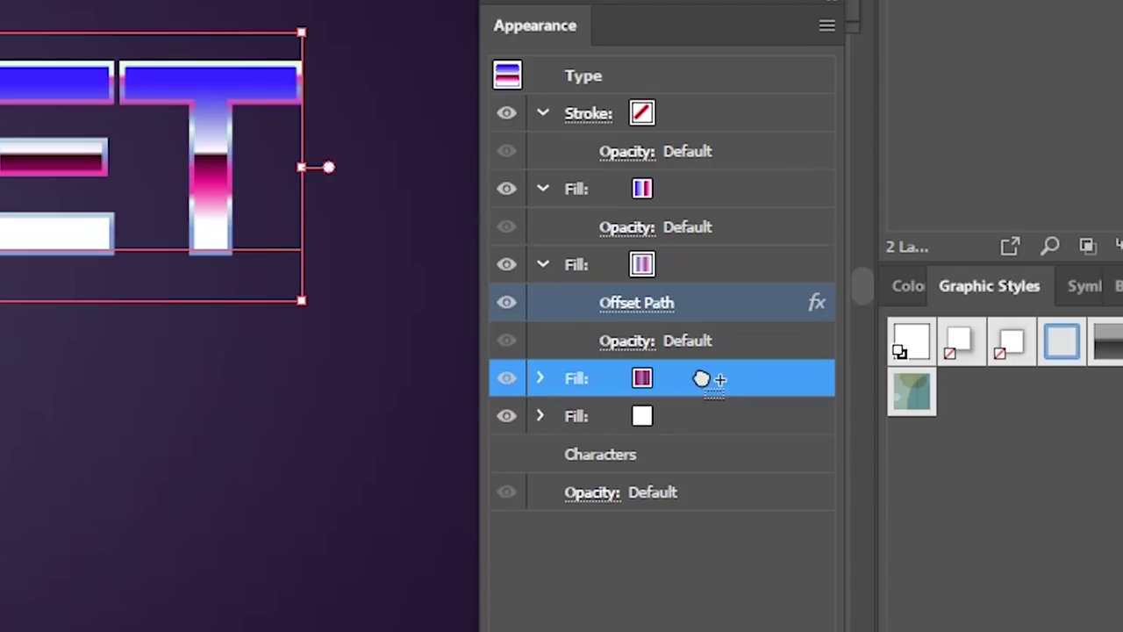
pyautogui.moveTo(702, 379); pyautogui.dragTo(703, 379)
pyautogui.click(546, 380)
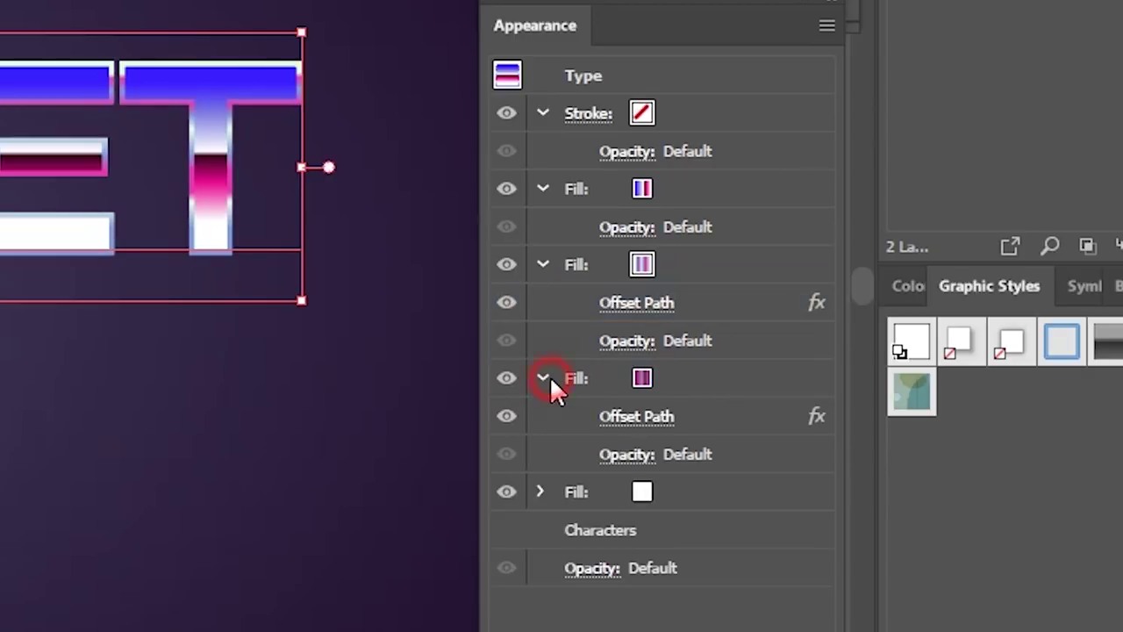
pyautogui.click(545, 265)
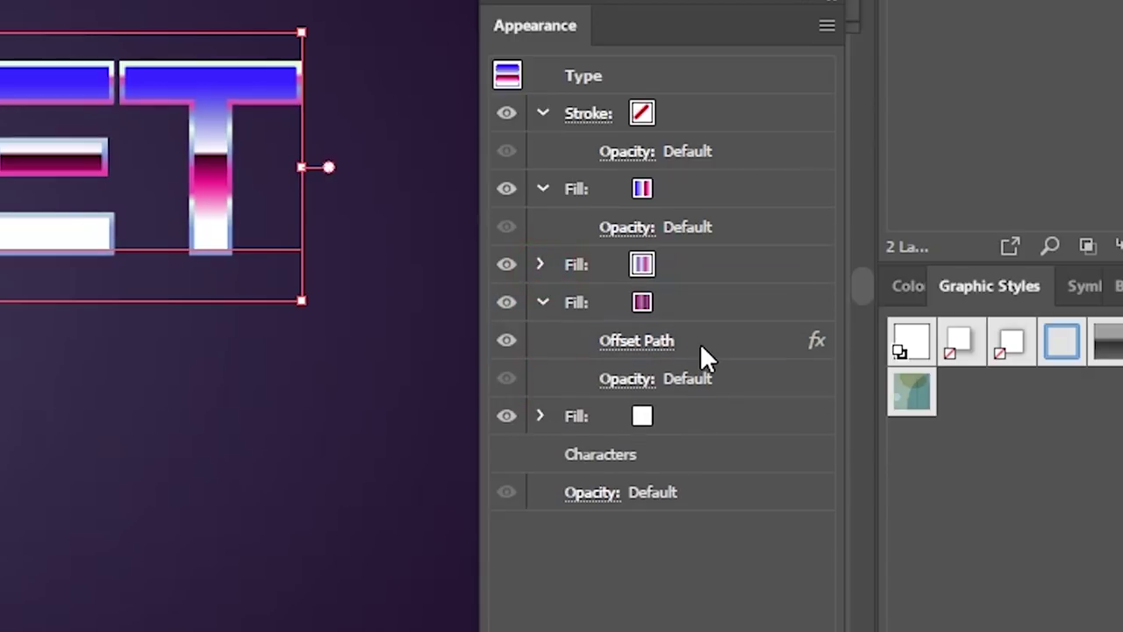
pyautogui.click(701, 343)
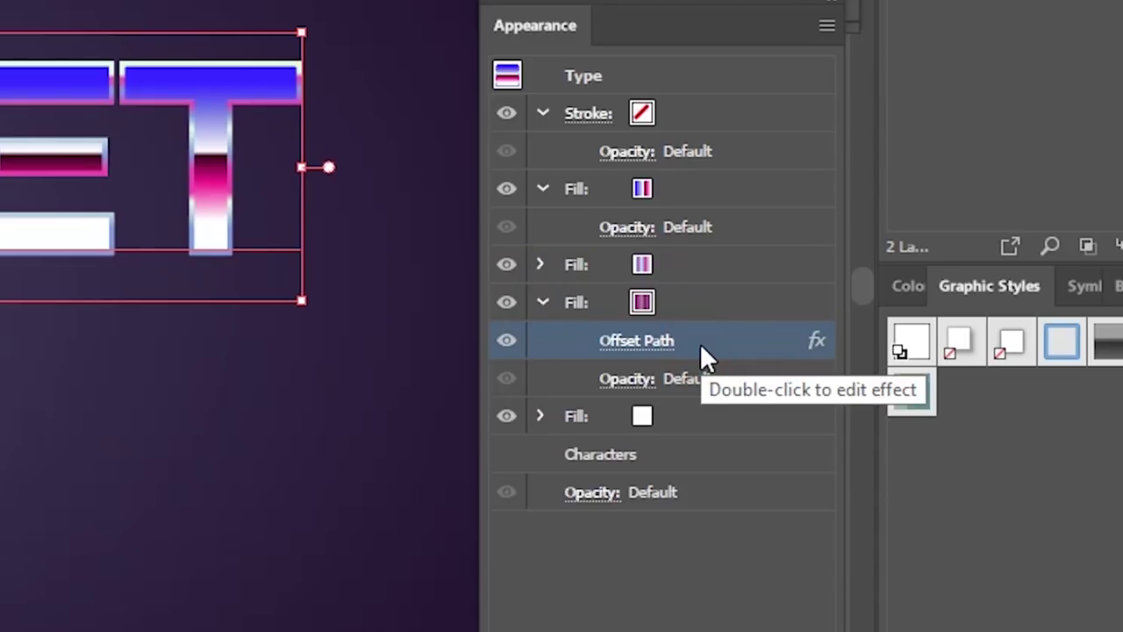
# Start a Transform effect on the purple gradient fill with a move of 1.05 px both horizontally and vertically
pyautogui.click(693, 300)
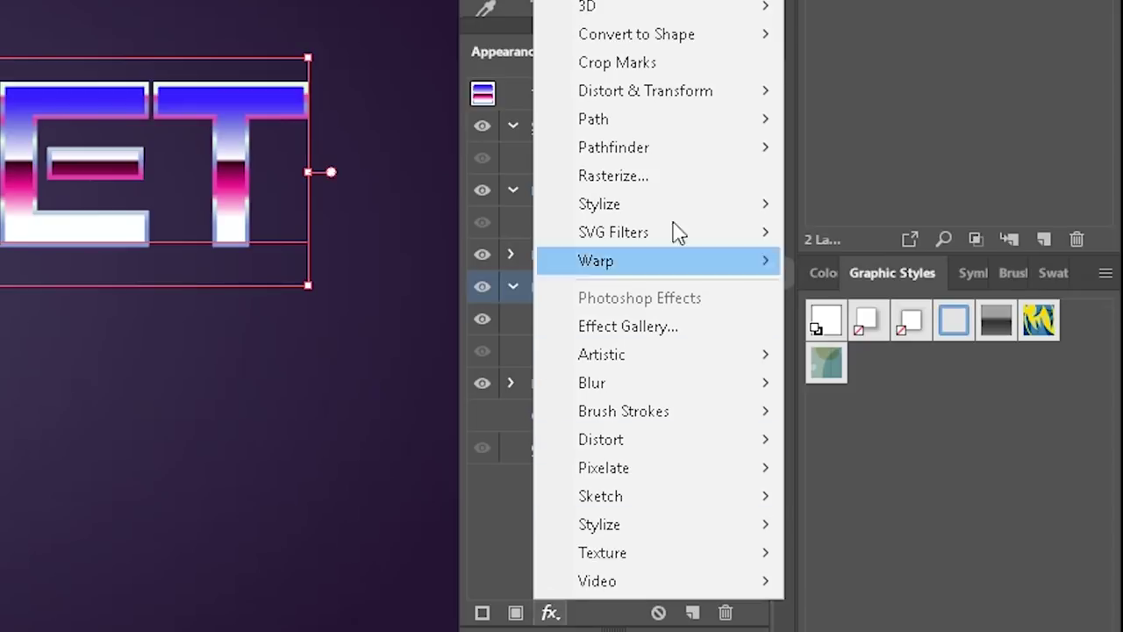
pyautogui.moveTo(660, 98)
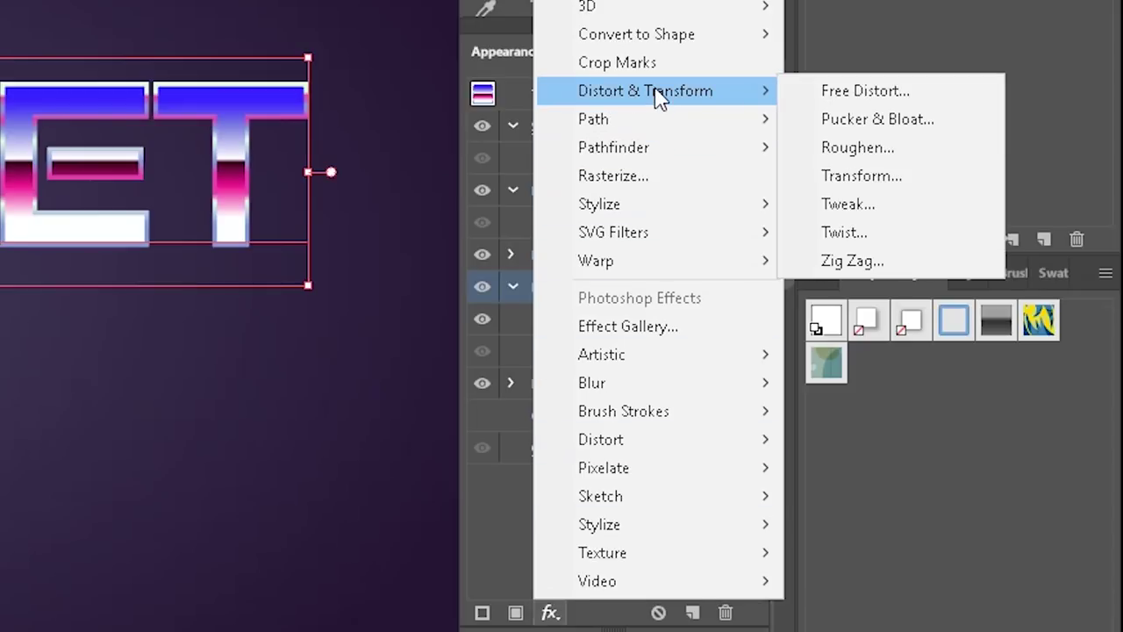
pyautogui.click(860, 179)
pyautogui.moveTo(593, 2); pyautogui.dragTo(102, 4)
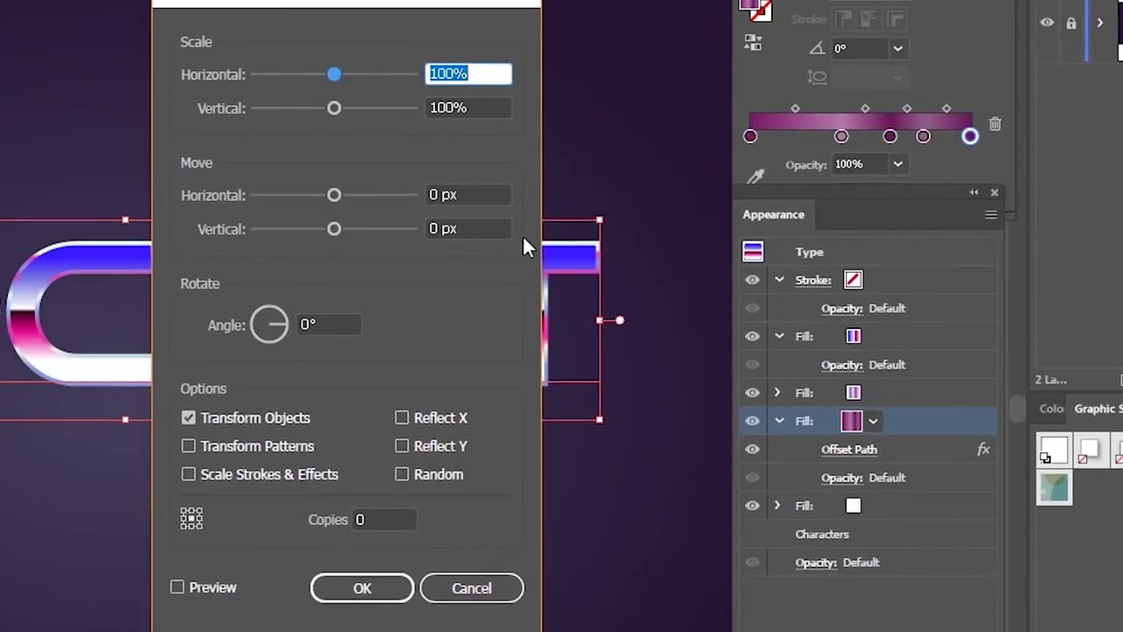
pyautogui.click(437, 194)
pyautogui.write('1.05')
pyautogui.click(431, 228)
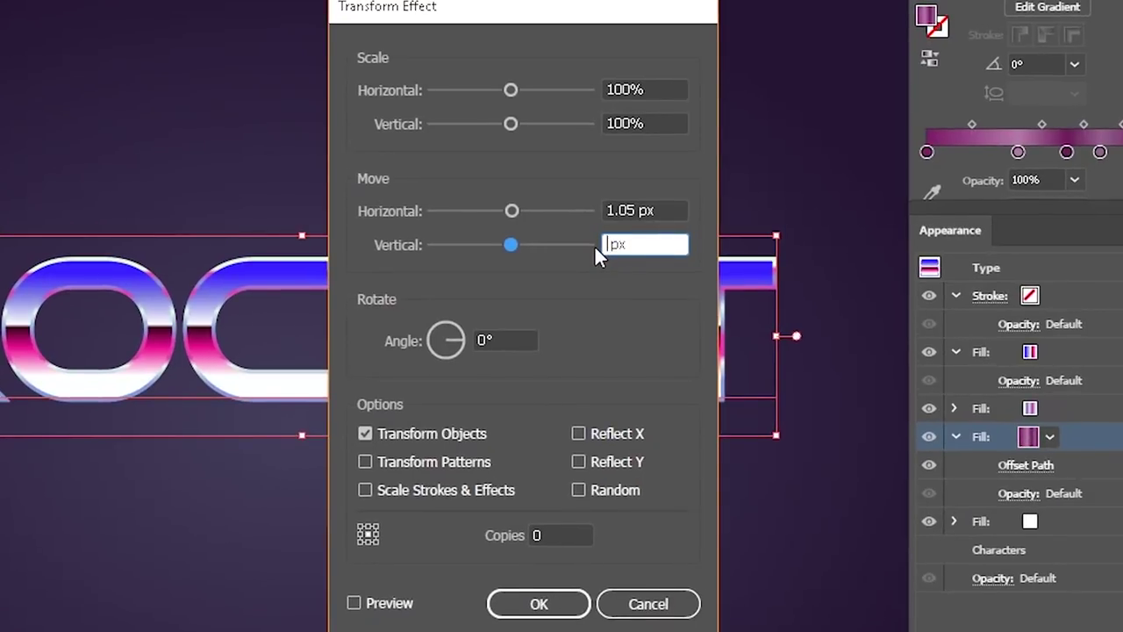
pyautogui.write('1.05')
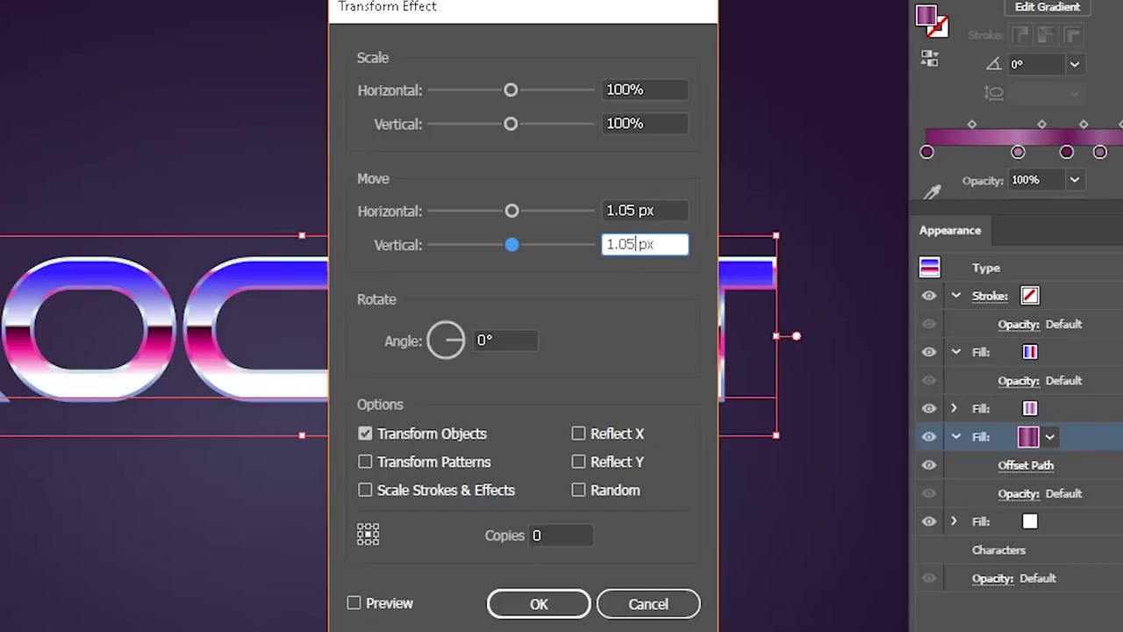
# Set the Transform effect to 18 copies, preview the extruded shadow and apply it
pyautogui.click(576, 534)
pyautogui.press('Up')
pyautogui.press('Up')
pyautogui.press('Up')
pyautogui.press('Up')
pyautogui.press('Up')
pyautogui.press('Up')
pyautogui.press('Up')
pyautogui.press('Up')
pyautogui.press('Up')
pyautogui.press('Up')
pyautogui.press('Up')
pyautogui.press('Up')
pyautogui.press('Up')
pyautogui.press('Up')
pyautogui.press('Up')
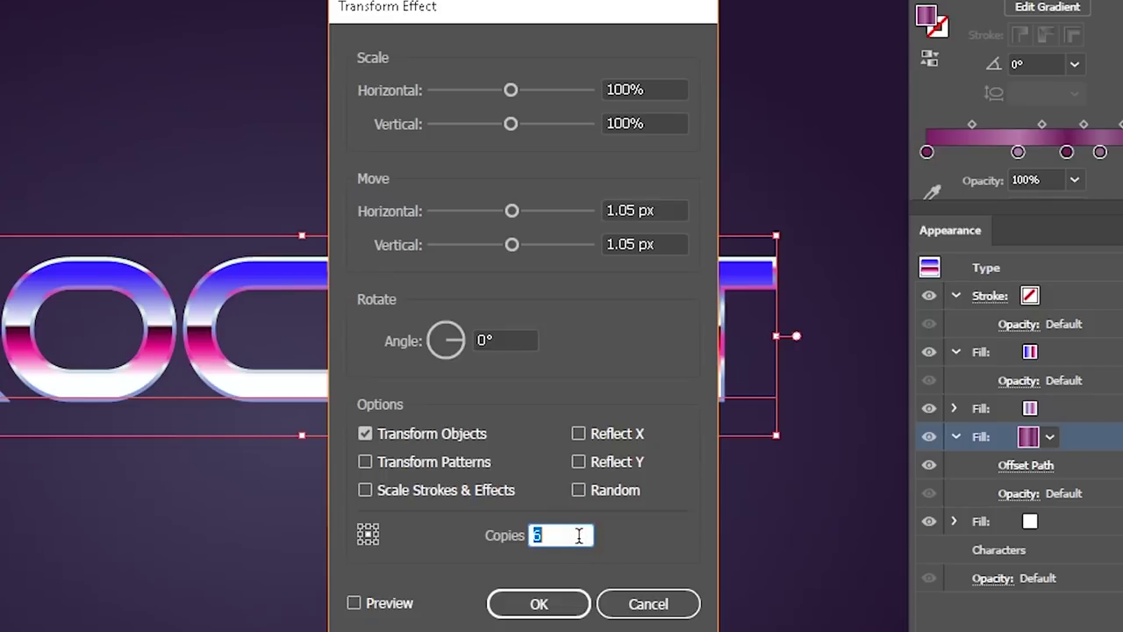
pyautogui.press('Up')
pyautogui.press('Up')
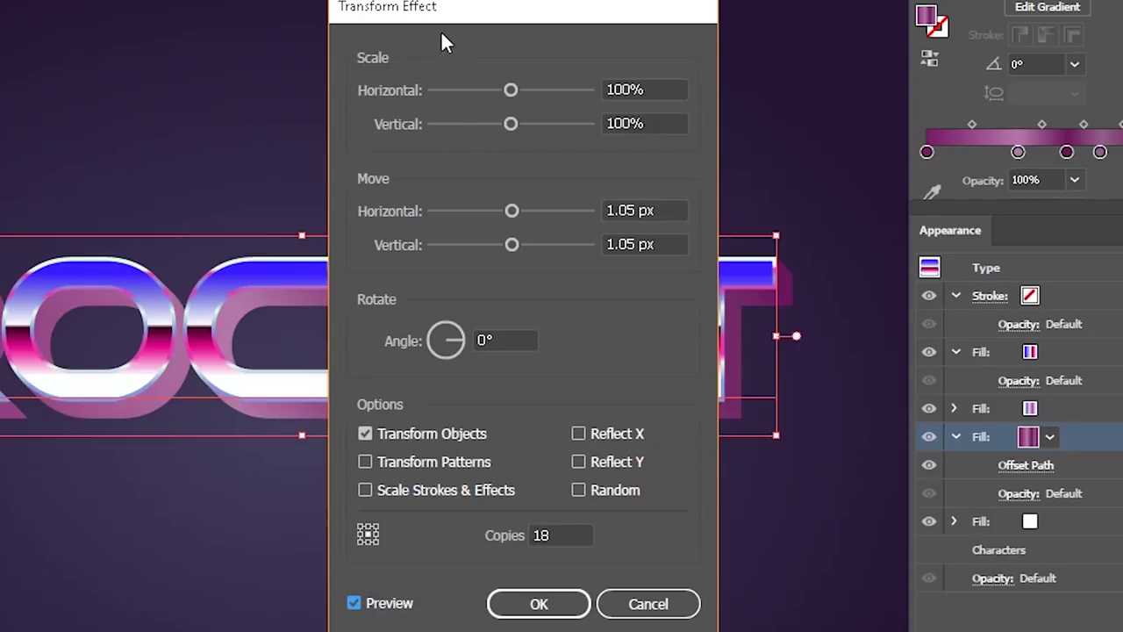
pyautogui.moveTo(421, 12); pyautogui.dragTo(769, 12)
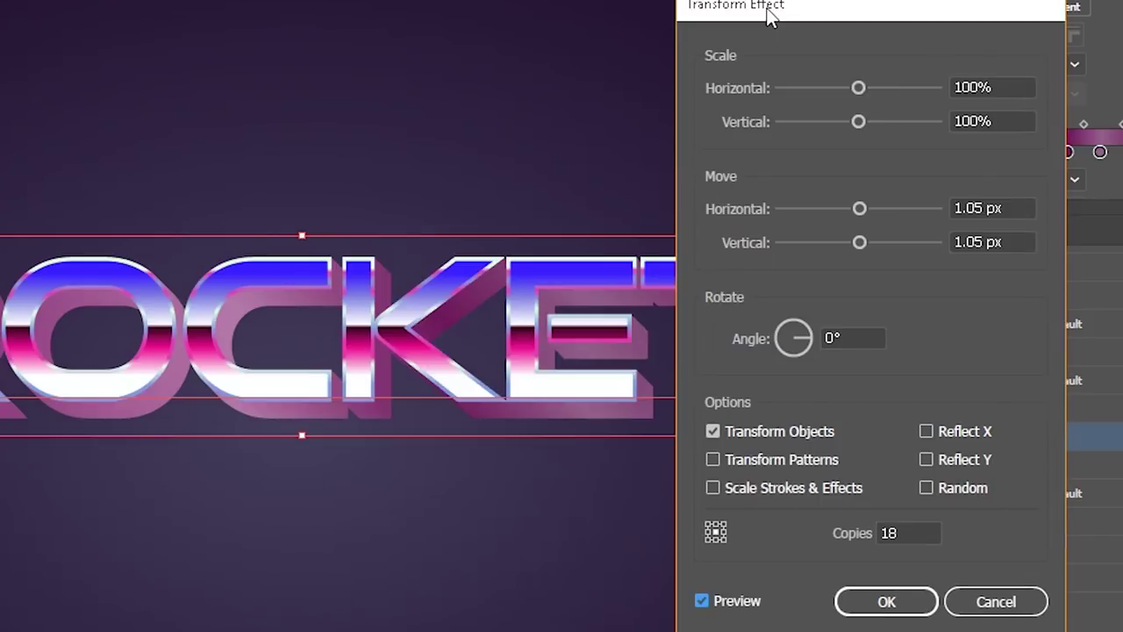
pyautogui.click(882, 605)
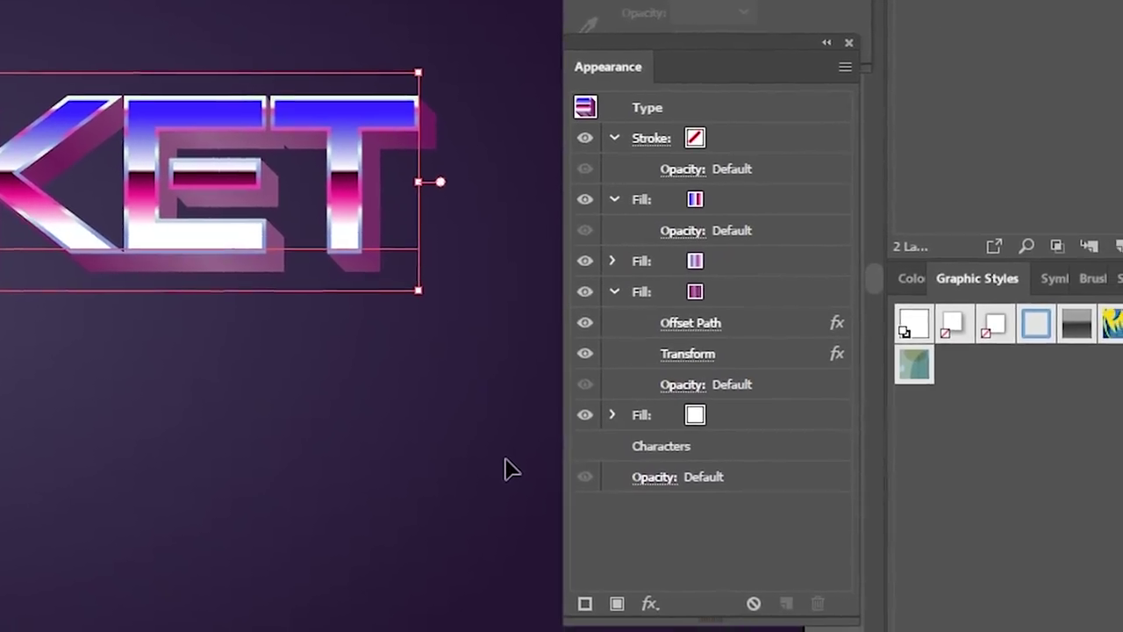
# Add another fill beneath the purple gradient fill and colour it a very dark purple
pyautogui.click(751, 411)
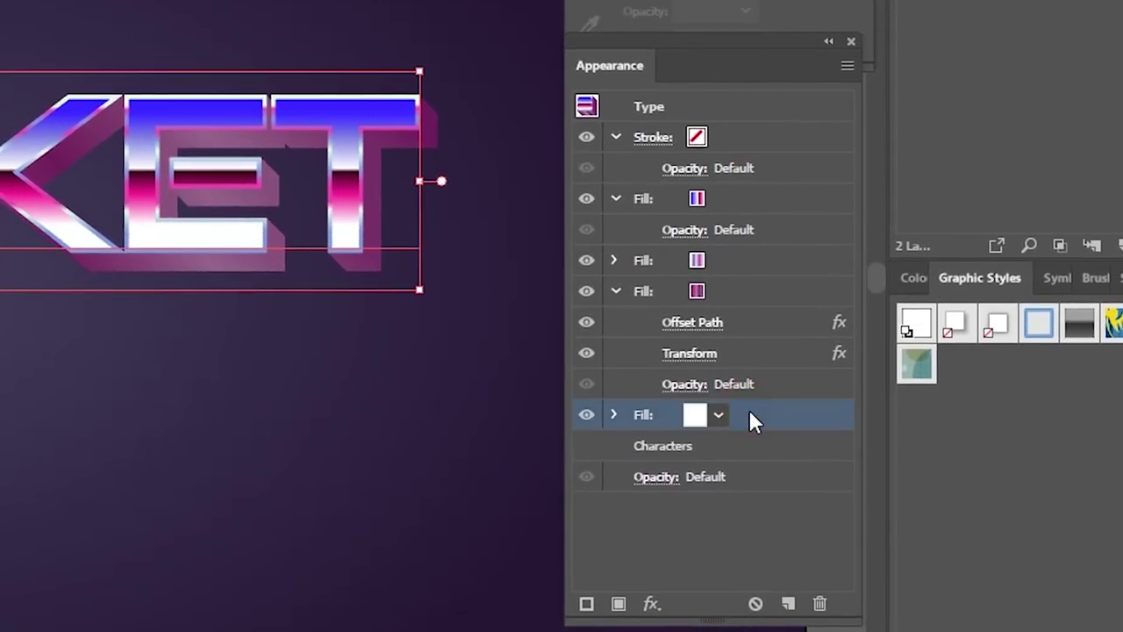
pyautogui.click(619, 604)
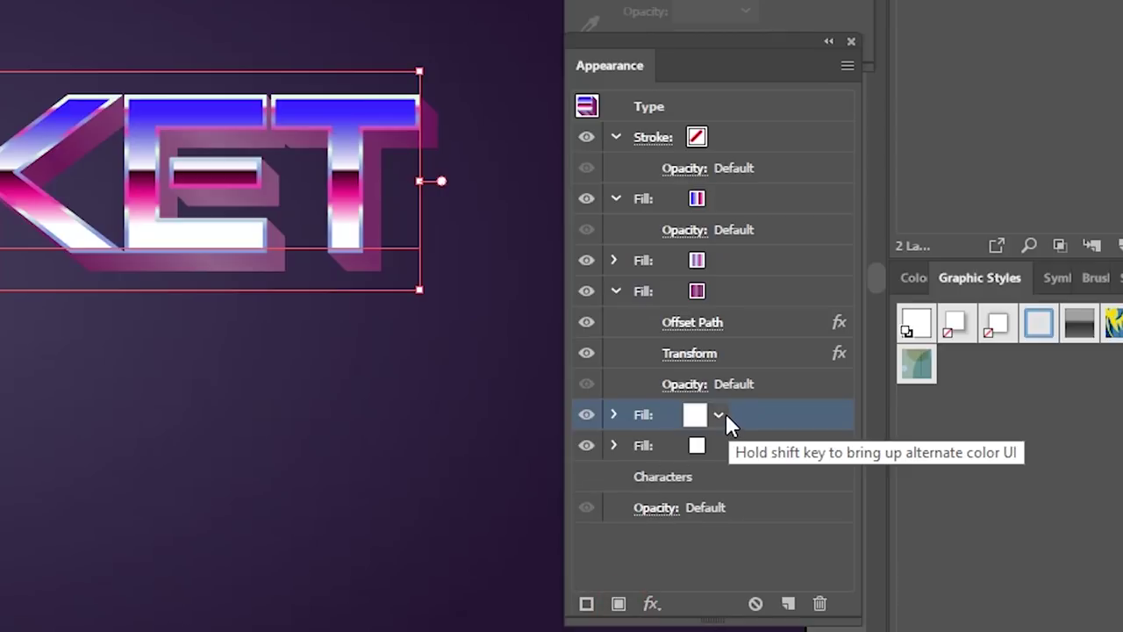
pyautogui.click(692, 415)
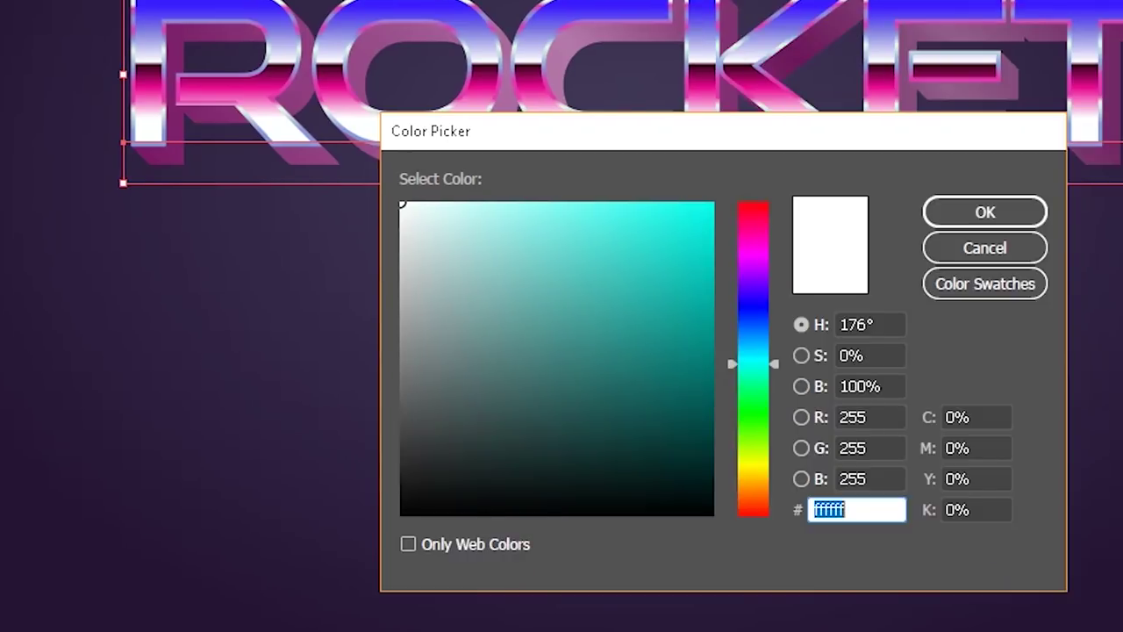
pyautogui.write('200c3')
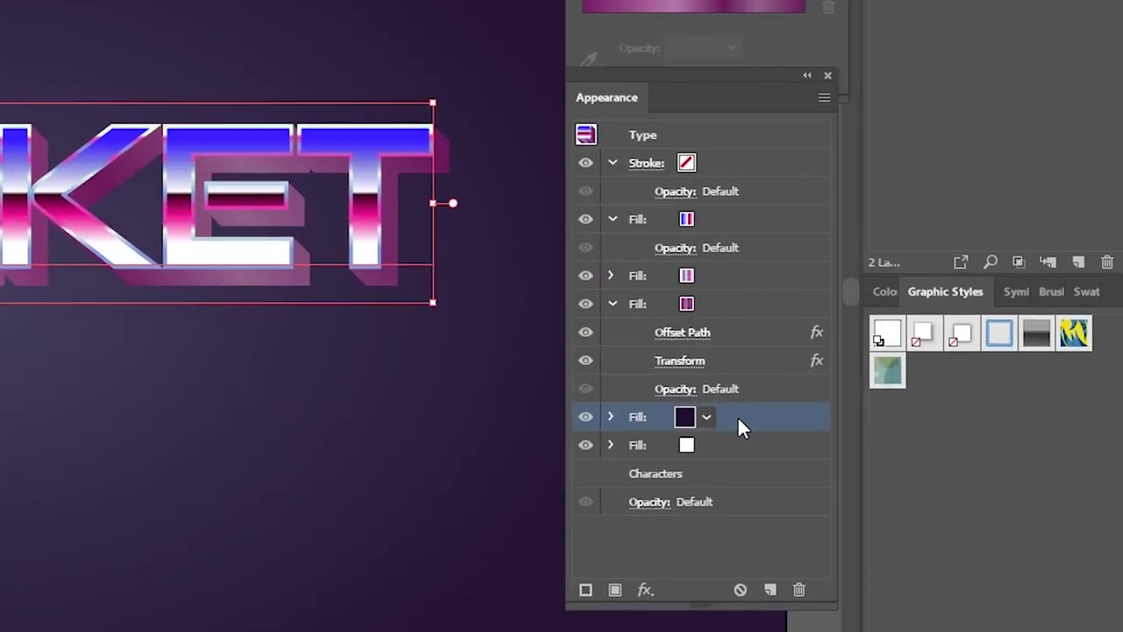
# Copy the Transform effect from the purple gradient fill onto the dark purple fill
pyautogui.click(729, 332)
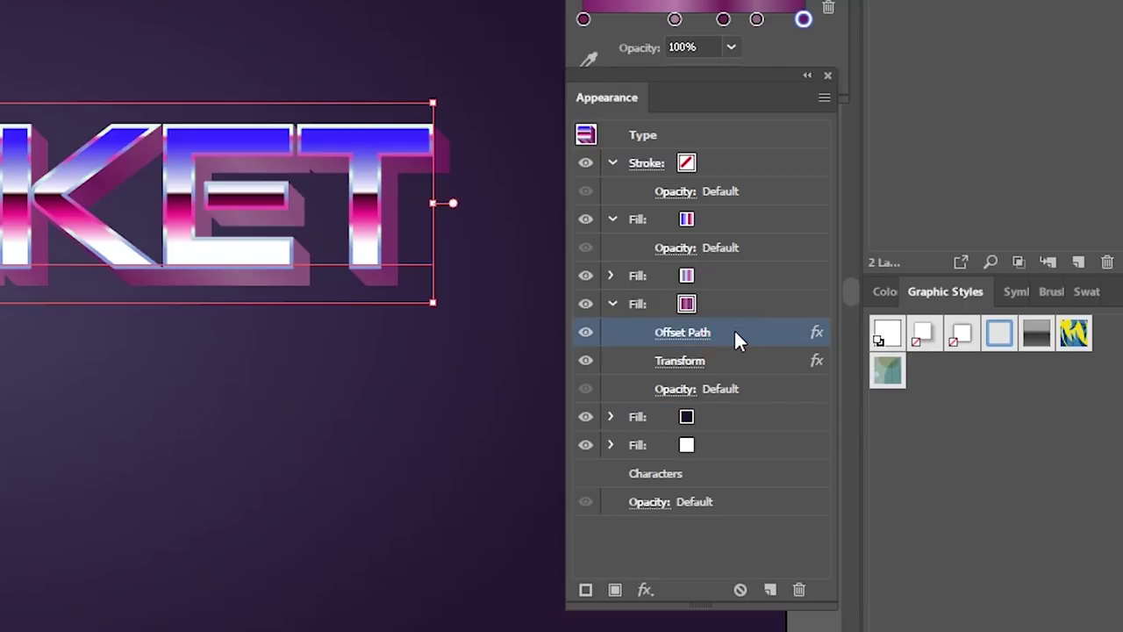
pyautogui.click(733, 362)
pyautogui.moveTo(732, 362); pyautogui.dragTo(727, 420)
pyautogui.click(614, 414)
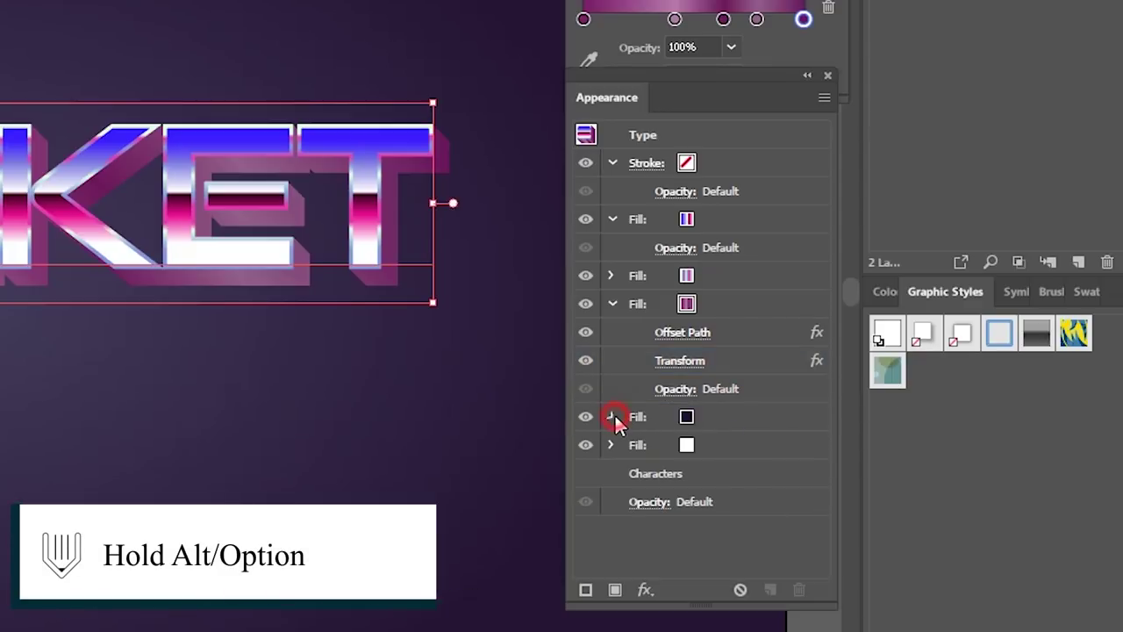
pyautogui.click(722, 438)
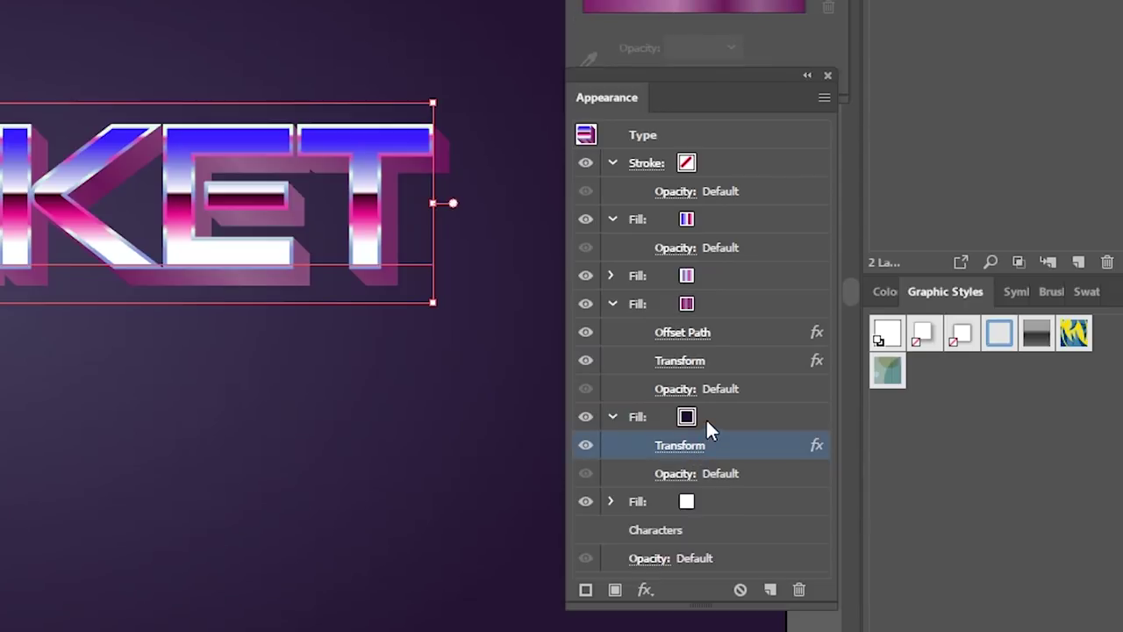
# Apply an Offset Path effect of 15 px with mitered joins to the dark purple fill
pyautogui.click(707, 420)
pyautogui.click(645, 590)
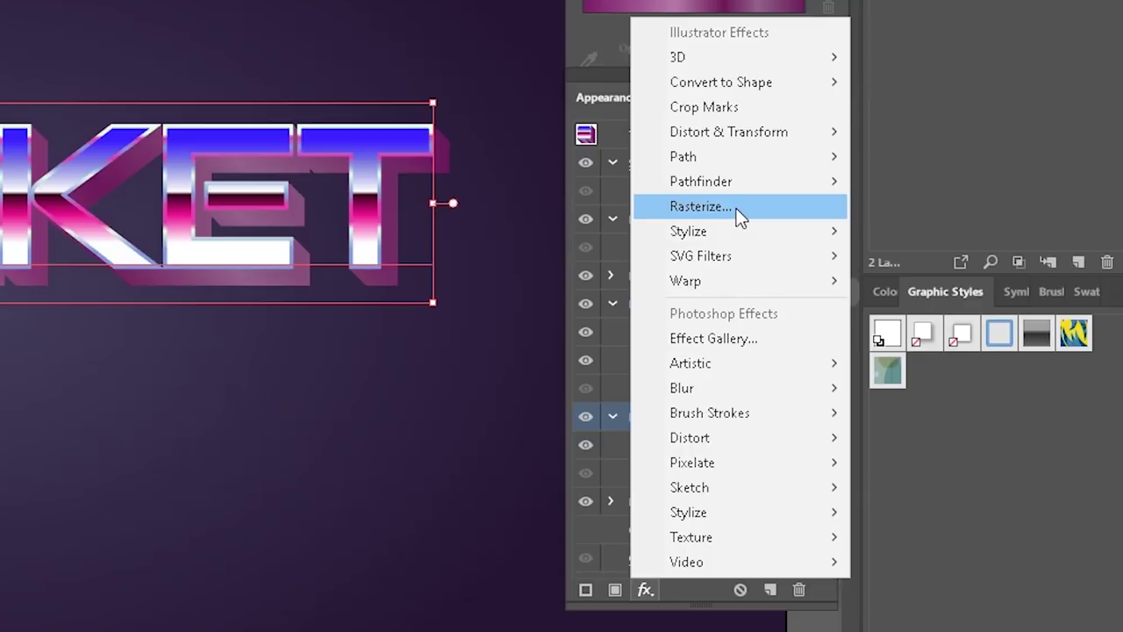
pyautogui.moveTo(729, 156)
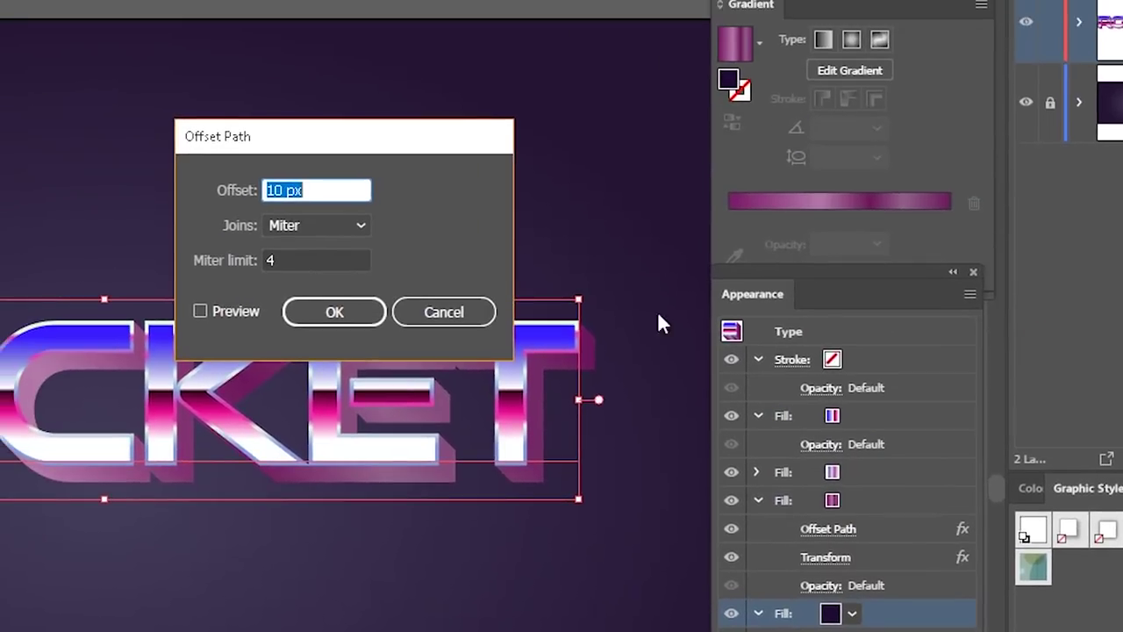
pyautogui.click(277, 189)
pyautogui.press('BackSpace')
pyautogui.write('5')
pyautogui.click(201, 312)
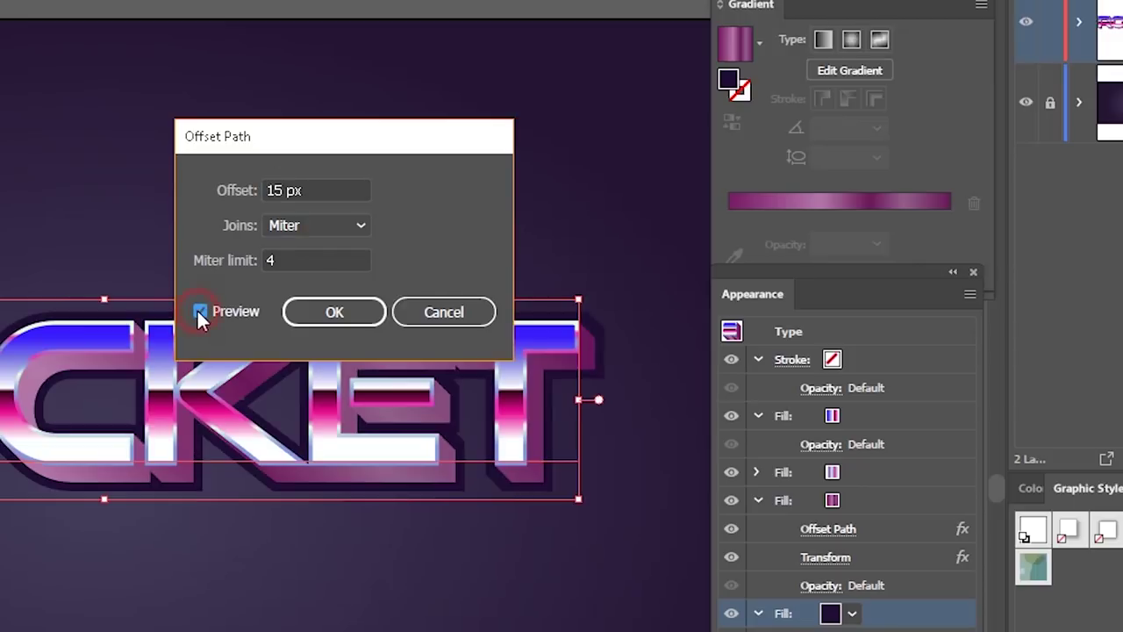
pyautogui.click(333, 313)
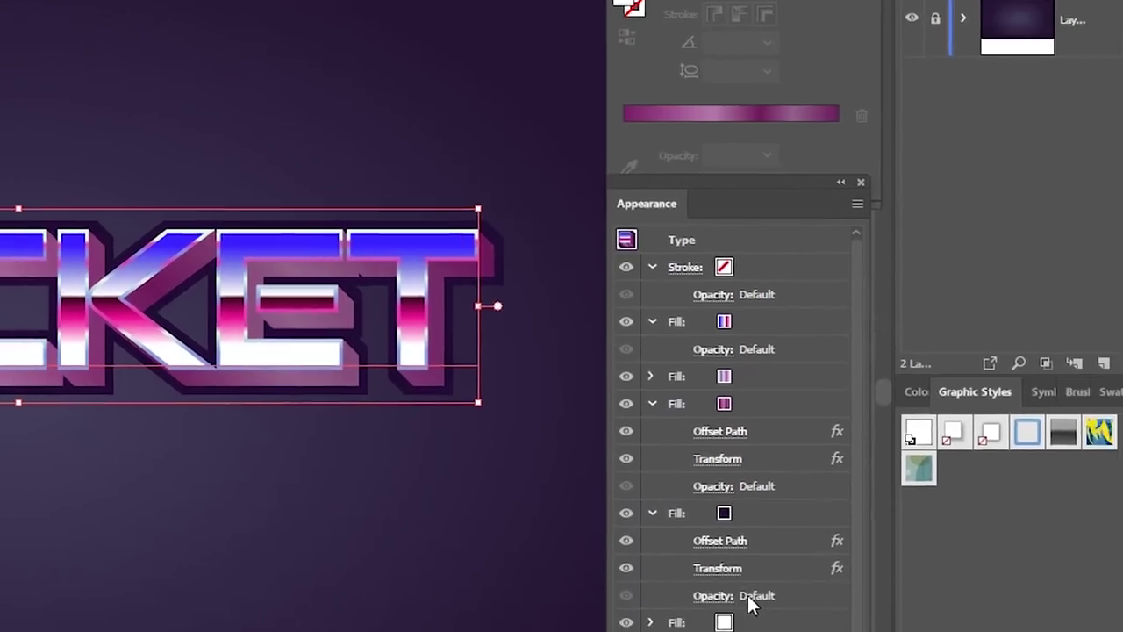
# Collapse the effect lists of the dark purple fill and the purple gradient fill
pyautogui.scroll(-1, 896, 501)
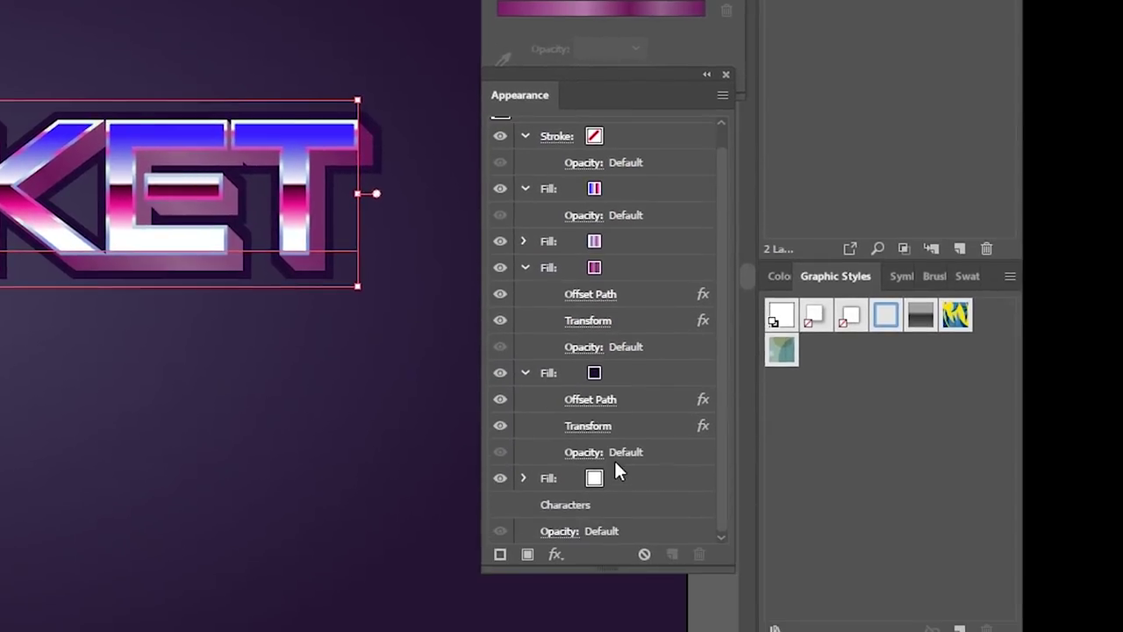
pyautogui.click(523, 376)
pyautogui.click(529, 289)
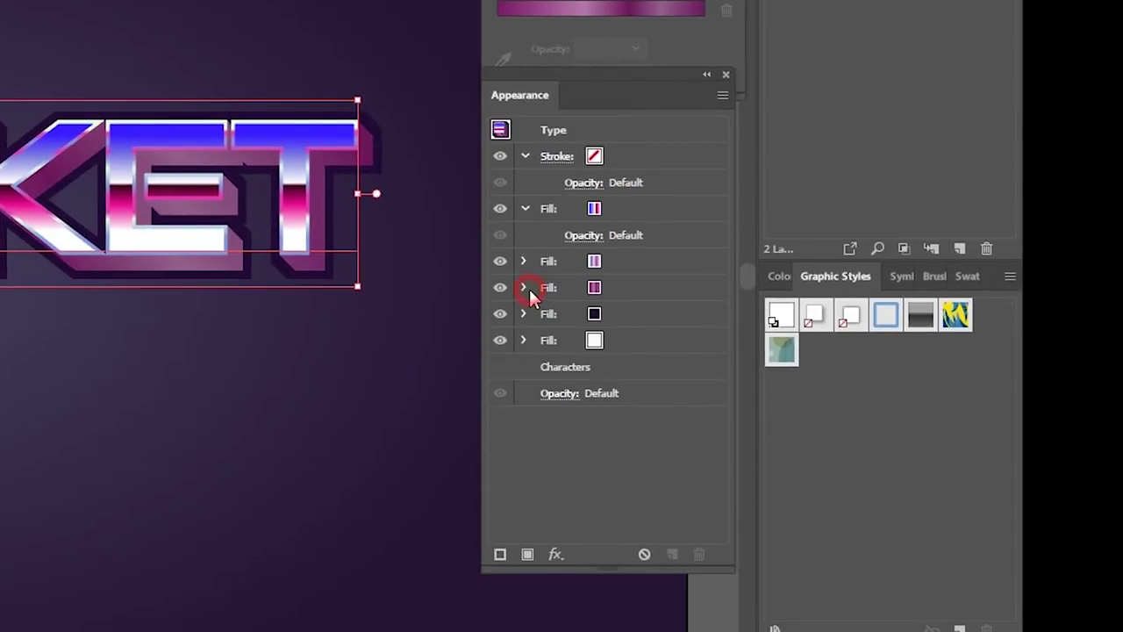
# Expand the dark purple fill's effects, collapse the stroke and top gradient fill, and add a new fill beneath the dark purple one
pyautogui.click(528, 314)
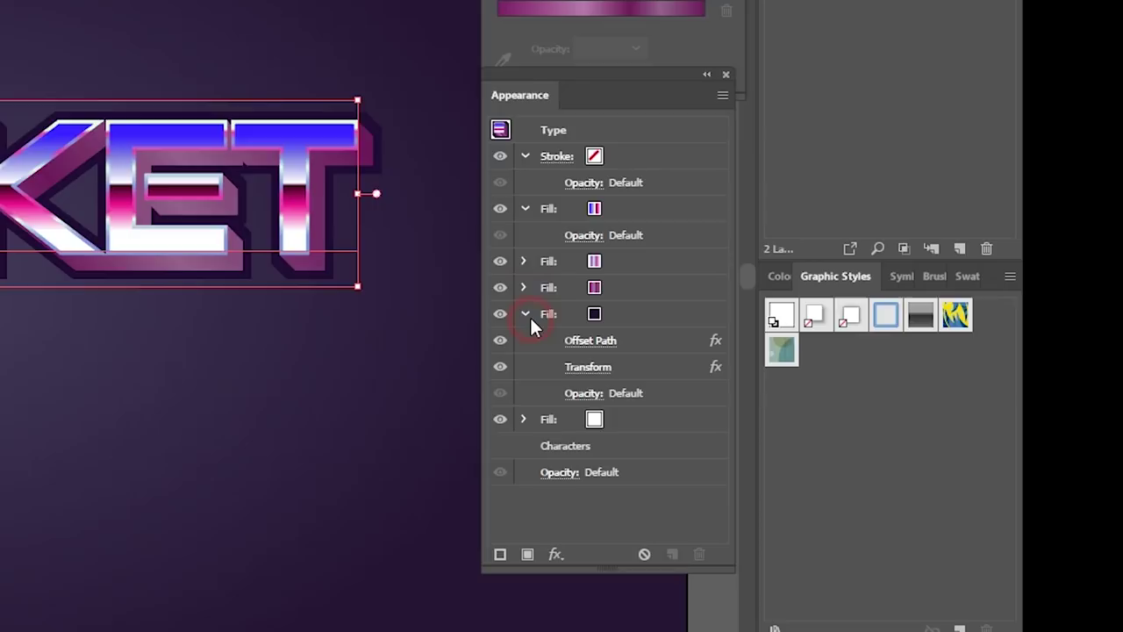
pyautogui.click(525, 209)
pyautogui.click(525, 157)
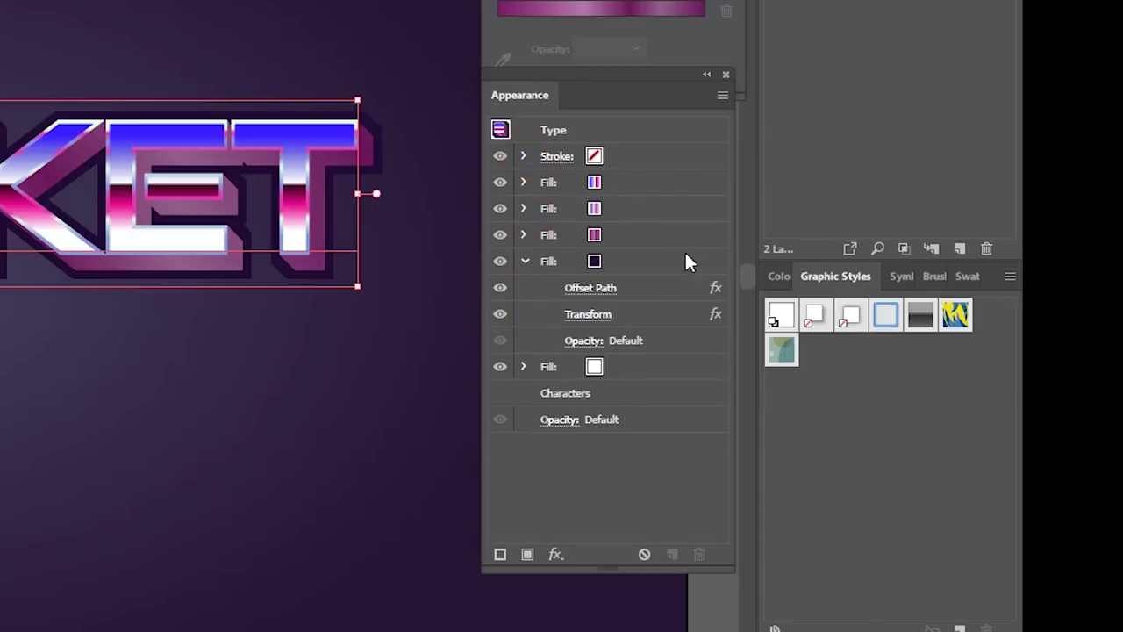
pyautogui.click(617, 367)
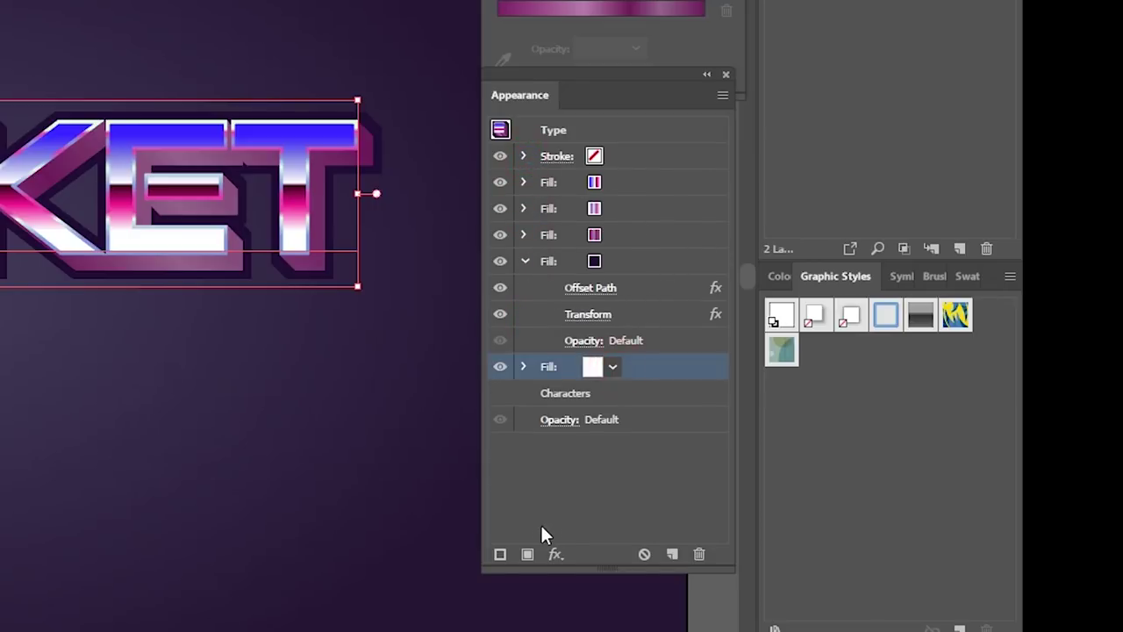
pyautogui.click(527, 553)
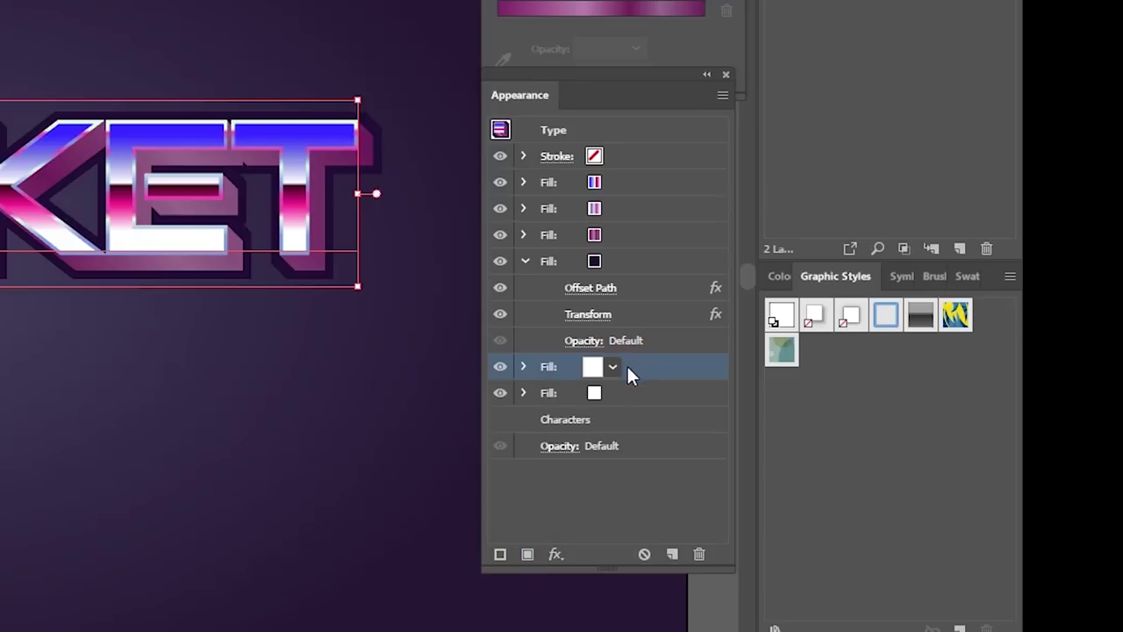
# Copy the dark purple fill's Transform effect onto the new fill beneath it and set that fill's colour to #da4aff
pyautogui.click(523, 367)
pyautogui.click(631, 316)
pyautogui.moveTo(631, 323); pyautogui.dragTo(625, 378)
pyautogui.click(573, 369)
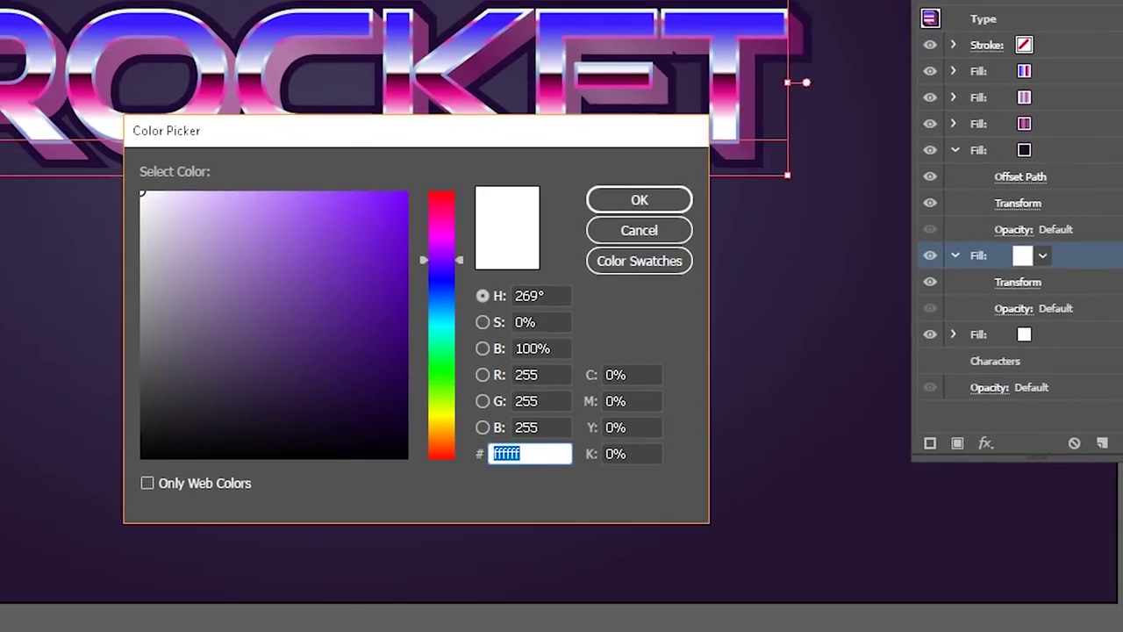
pyautogui.write('da4aff')
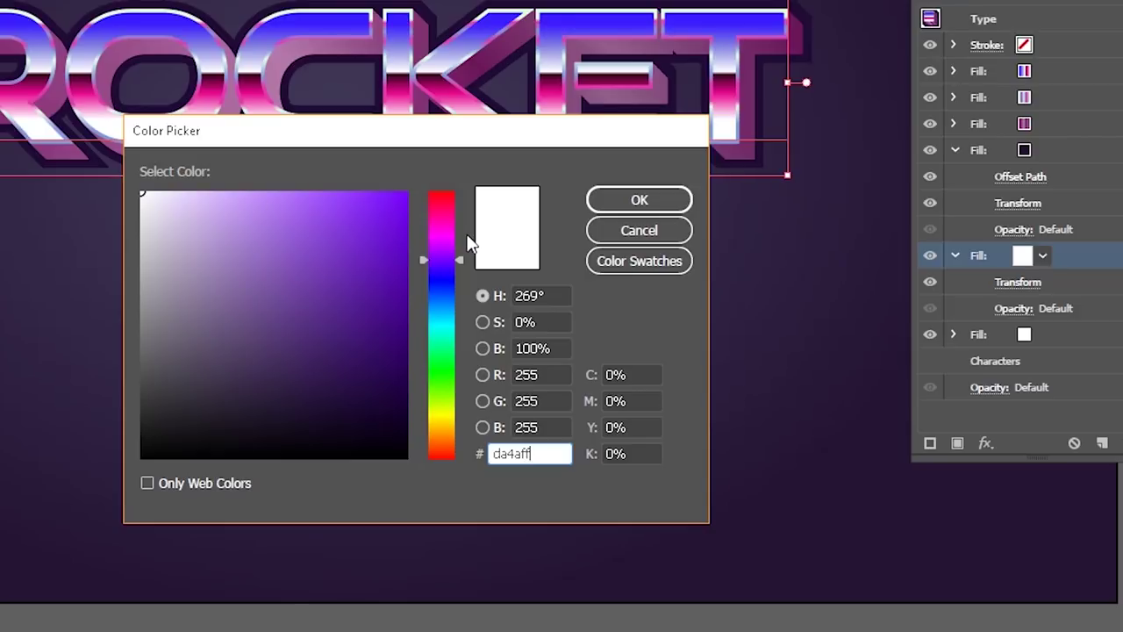
pyautogui.click(653, 202)
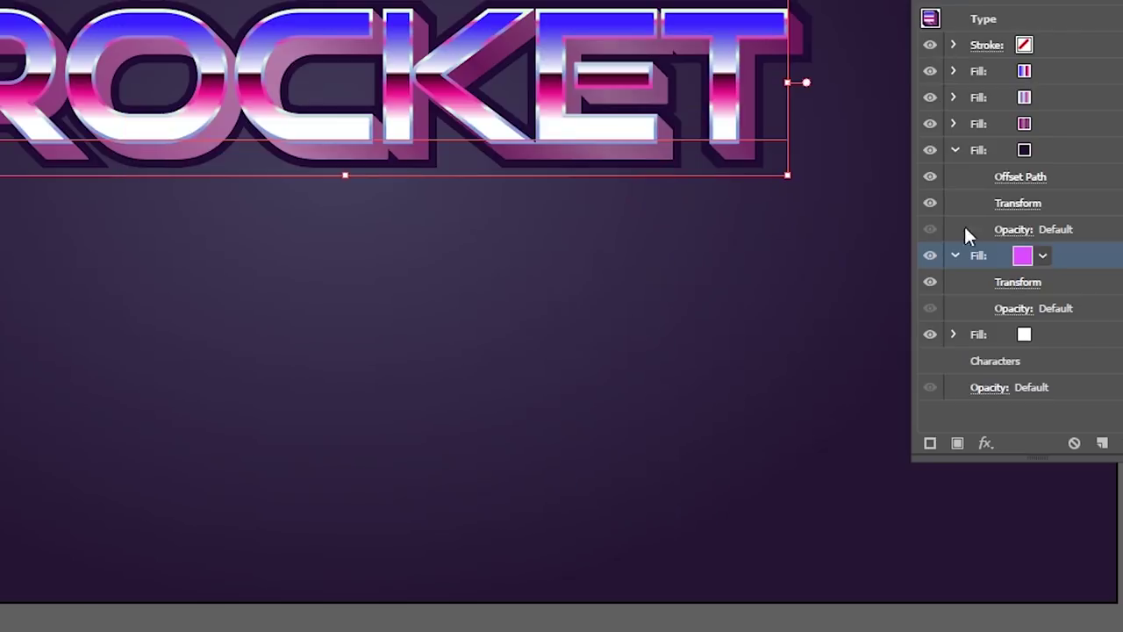
# Apply an Offset Path effect of 17 px with mitered joins to the light purple fill
pyautogui.click(983, 444)
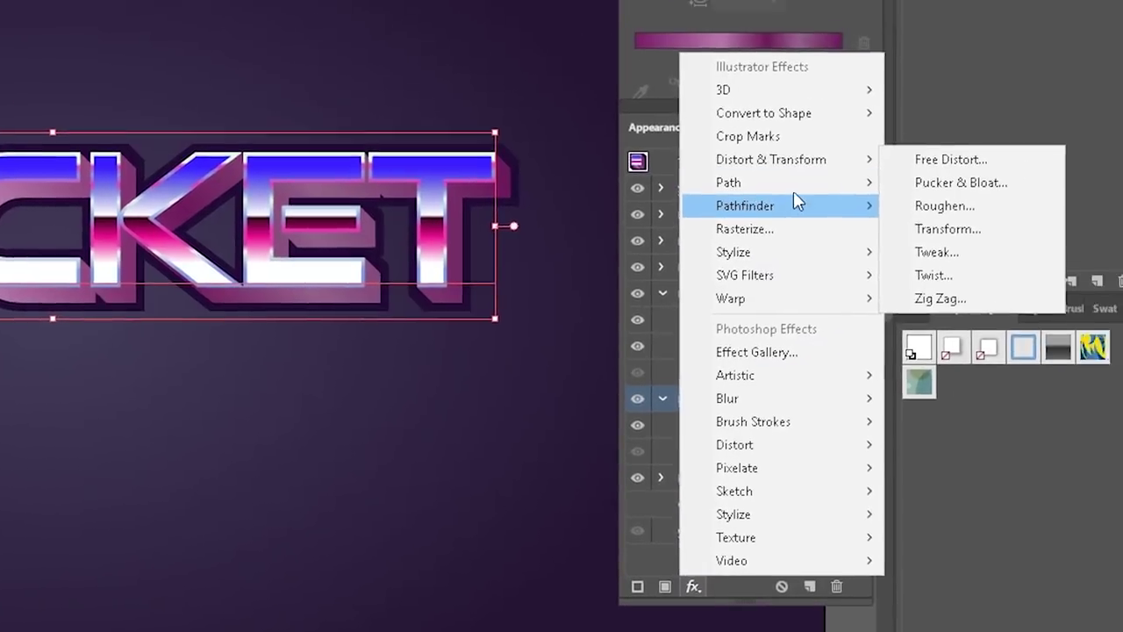
pyautogui.moveTo(1088, 45)
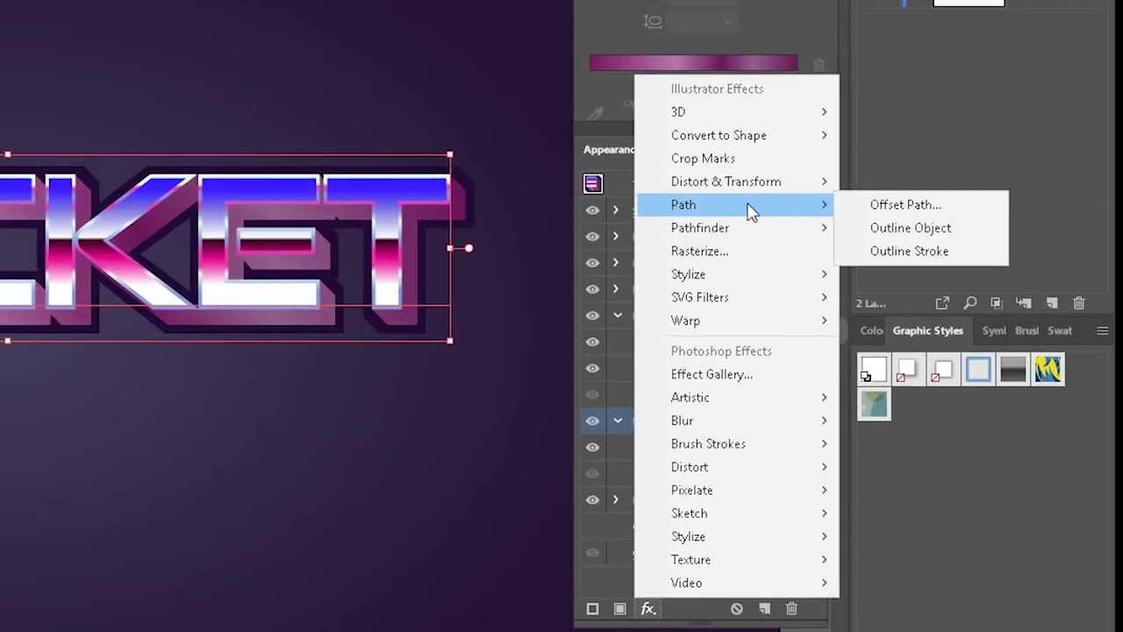
pyautogui.click(899, 205)
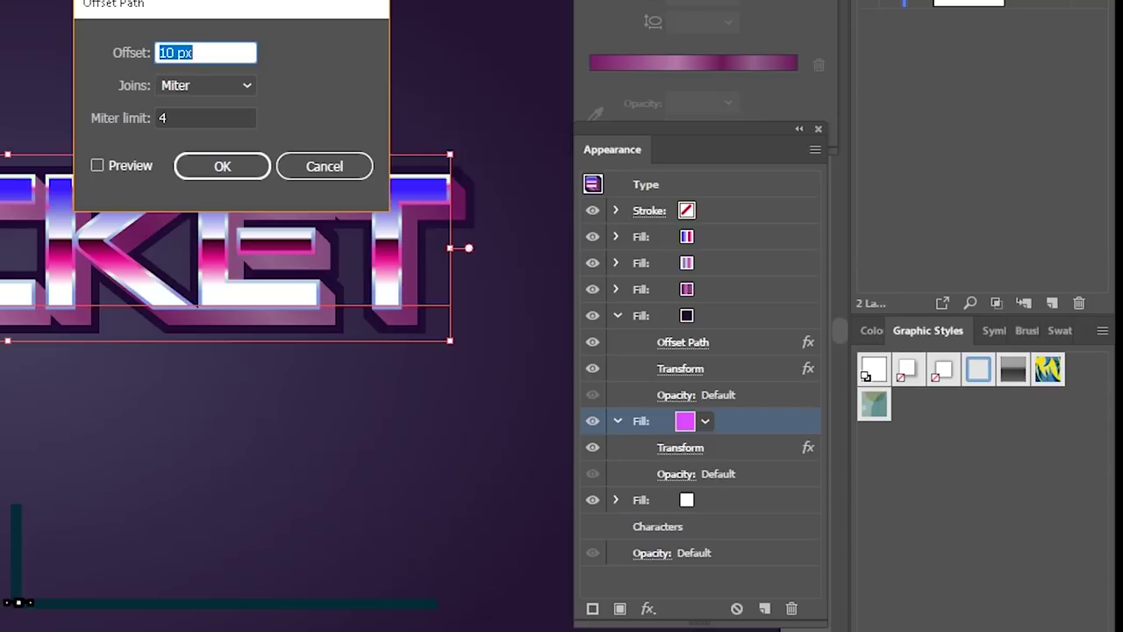
pyautogui.write('17')
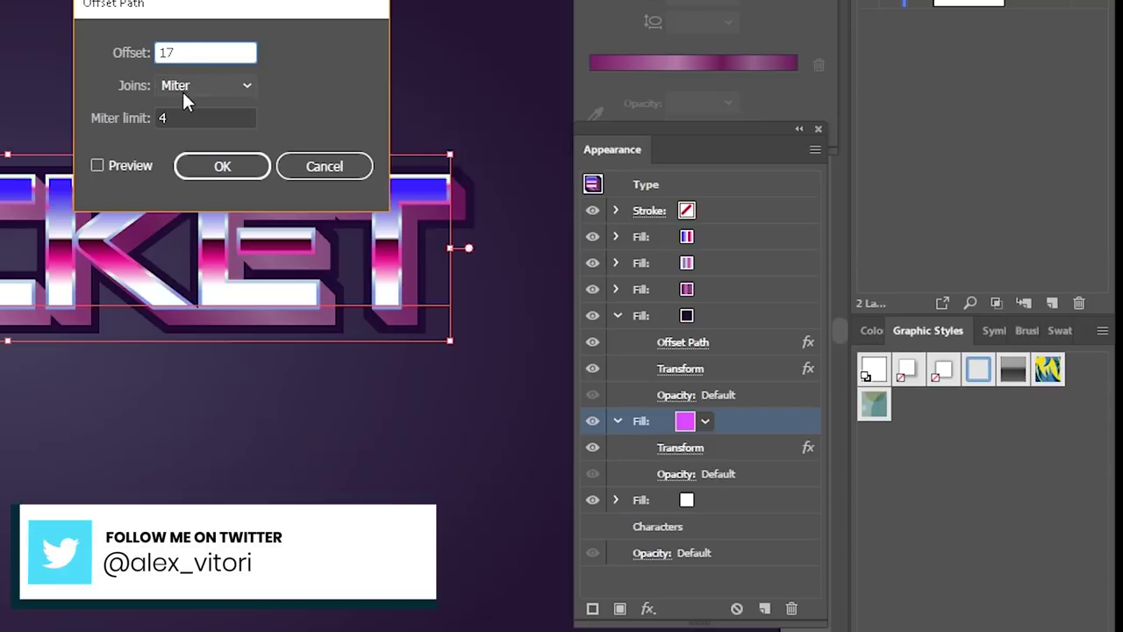
pyautogui.click(91, 169)
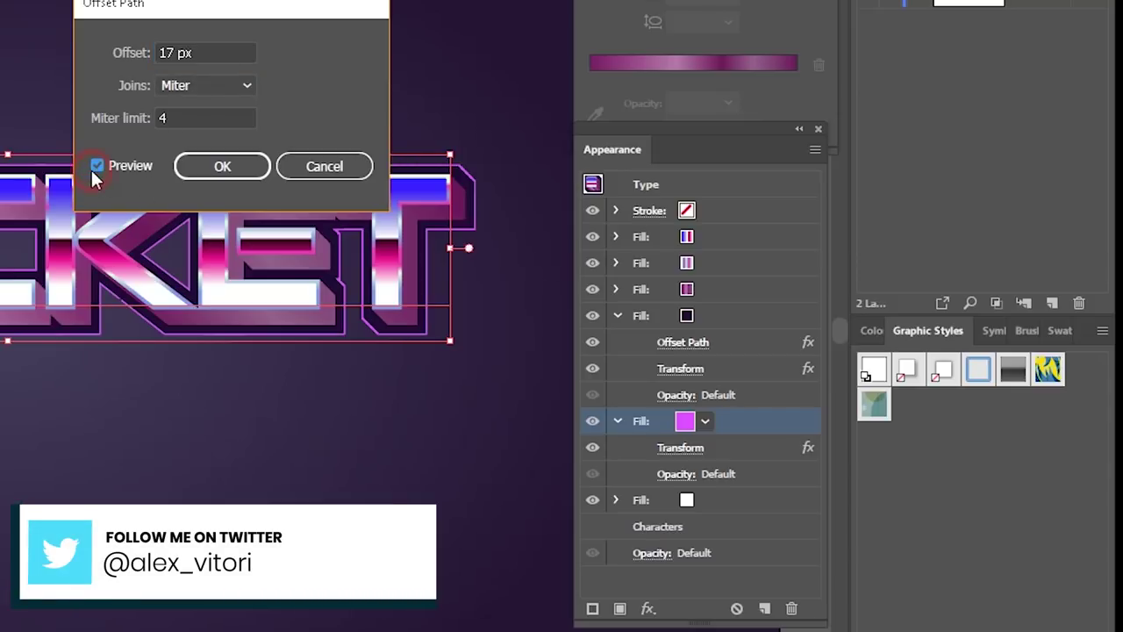
pyautogui.click(211, 168)
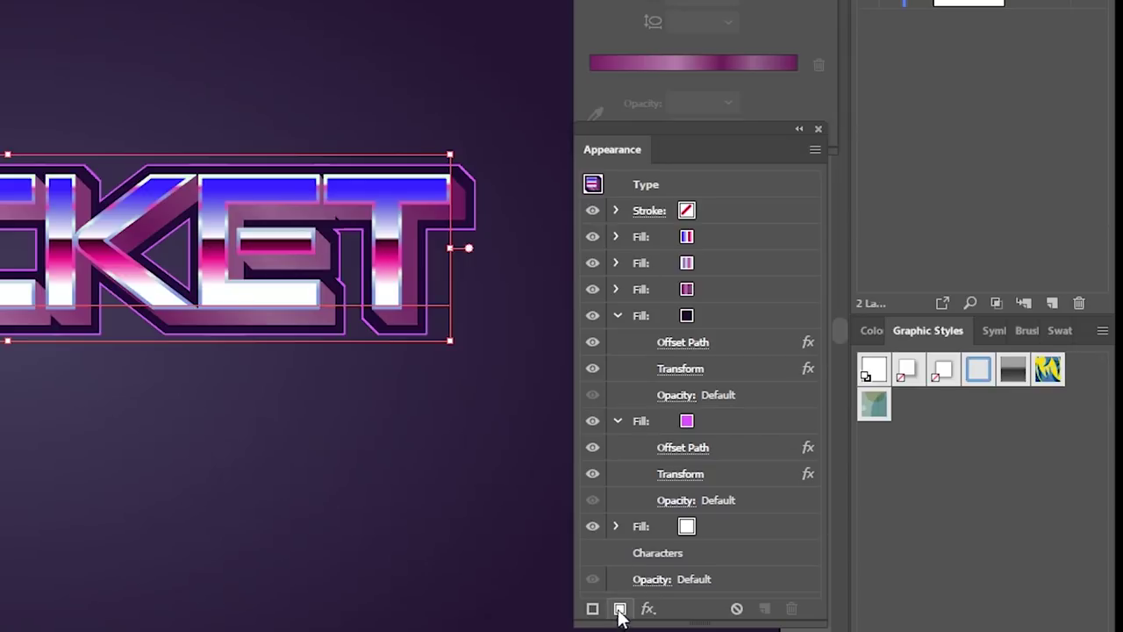
# Add another fill beneath the light purple fill and set its colour to #c90ae6
pyautogui.click(739, 524)
pyautogui.click(621, 608)
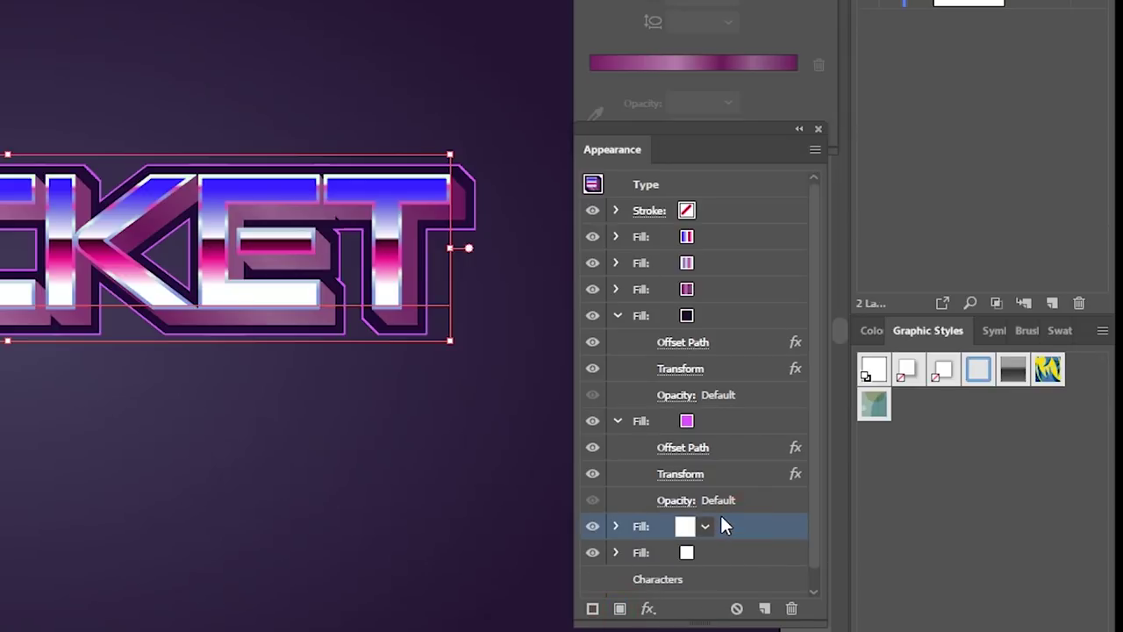
pyautogui.scroll(-1, 720, 514)
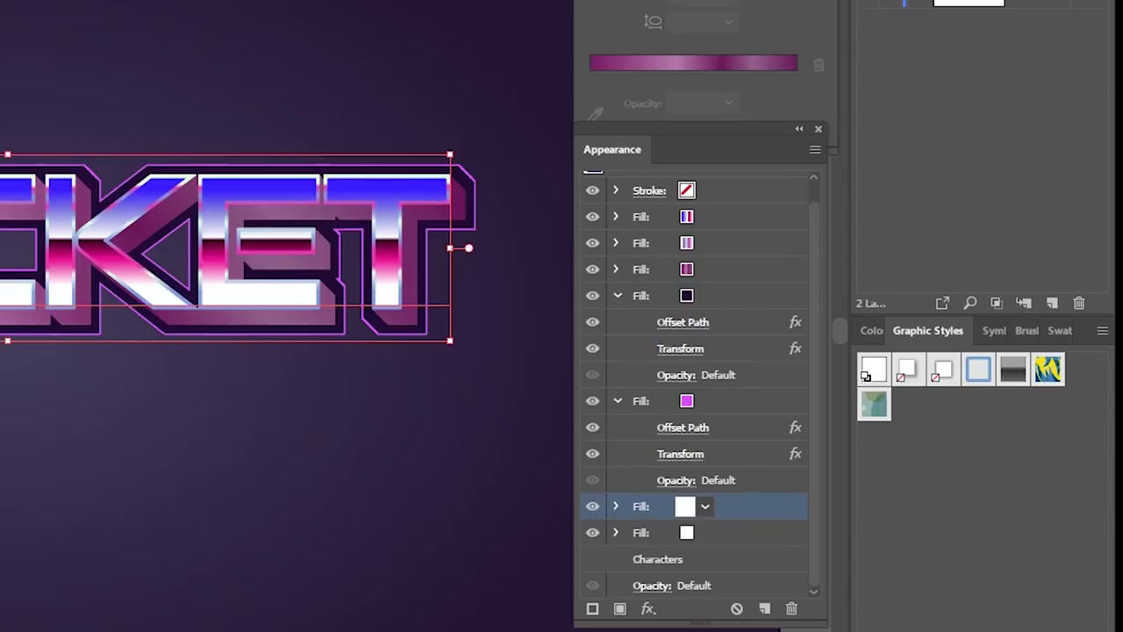
pyautogui.doubleClick(1, 307)
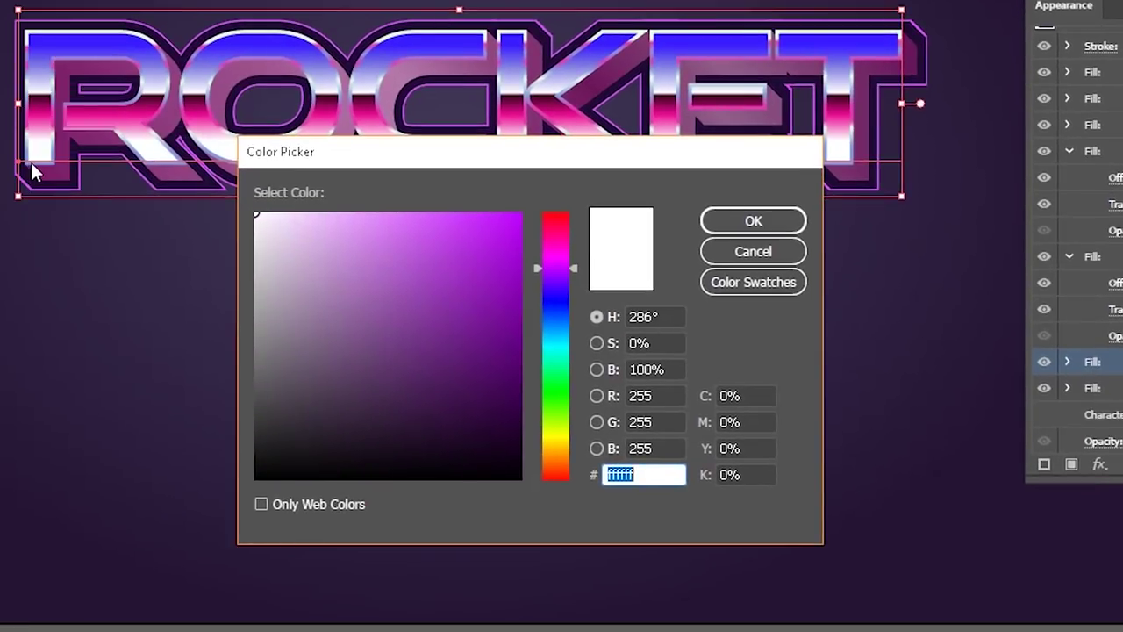
pyautogui.write('c9')
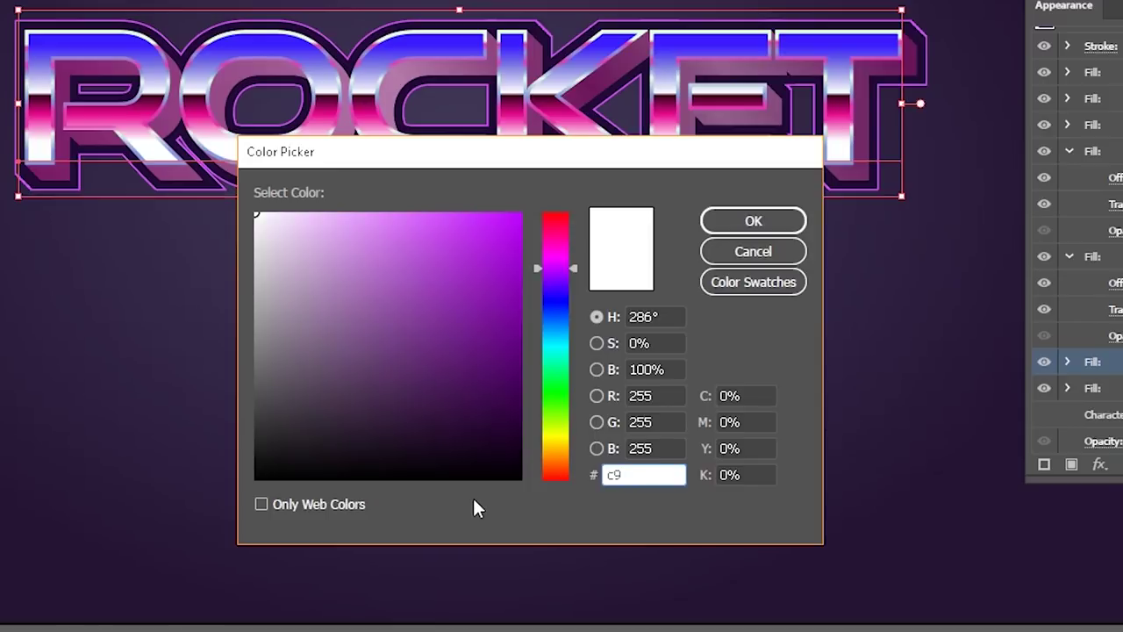
pyautogui.write('0ae6')
pyautogui.click(728, 221)
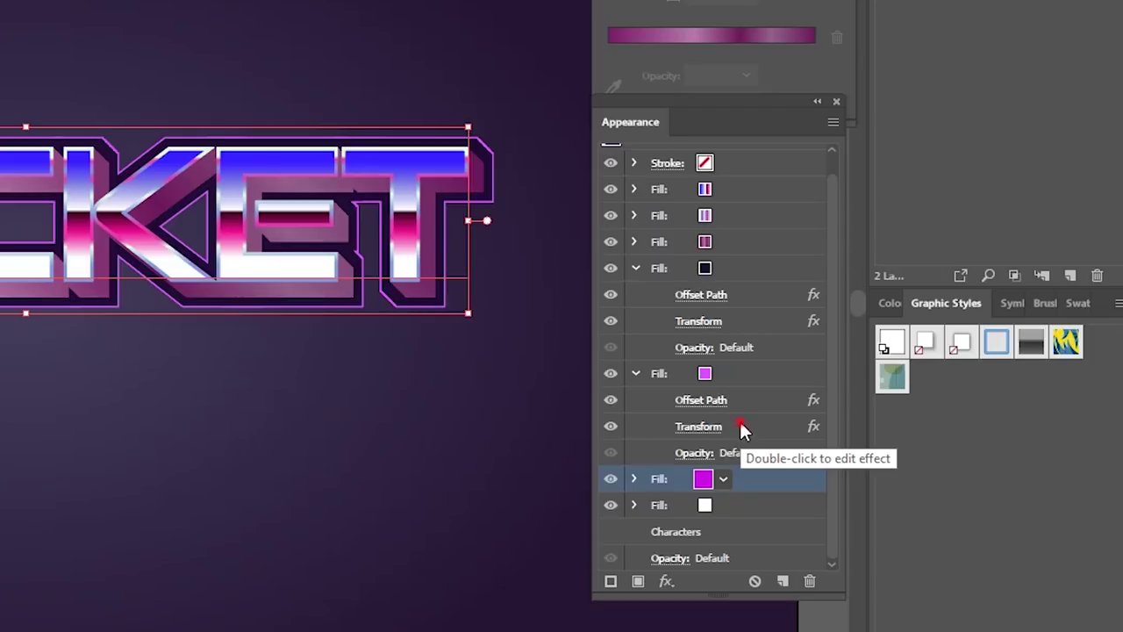
# Copy the light purple fill's Transform effect onto the magenta fill and apply a 20 px Offset Path with mitered joins to it
pyautogui.moveTo(741, 430); pyautogui.dragTo(741, 474)
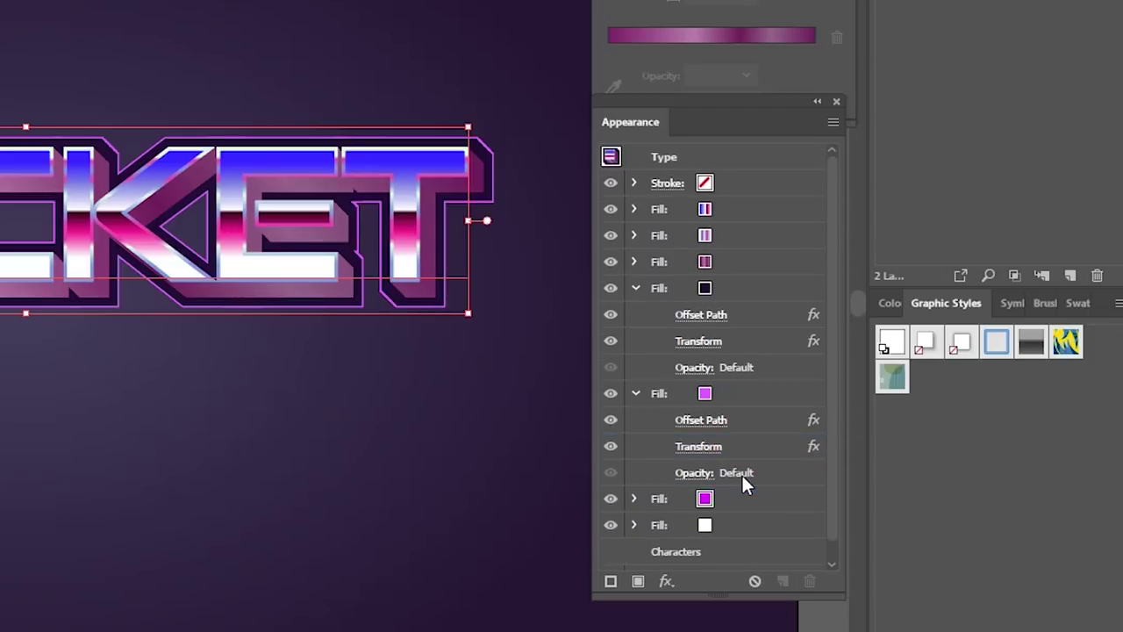
pyautogui.click(725, 478)
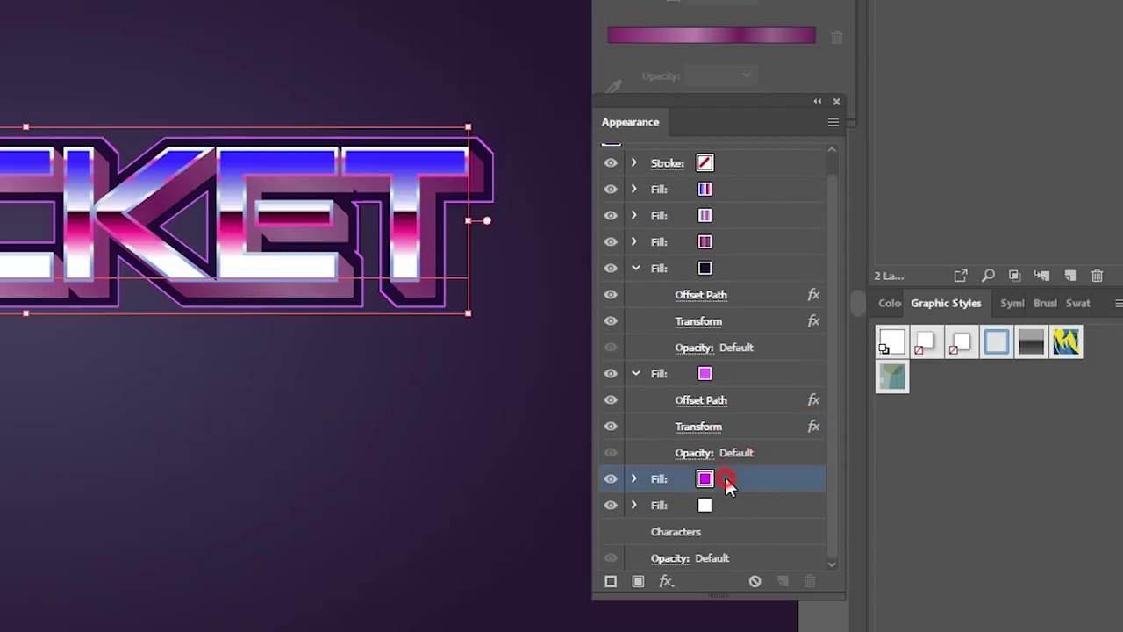
pyautogui.click(667, 581)
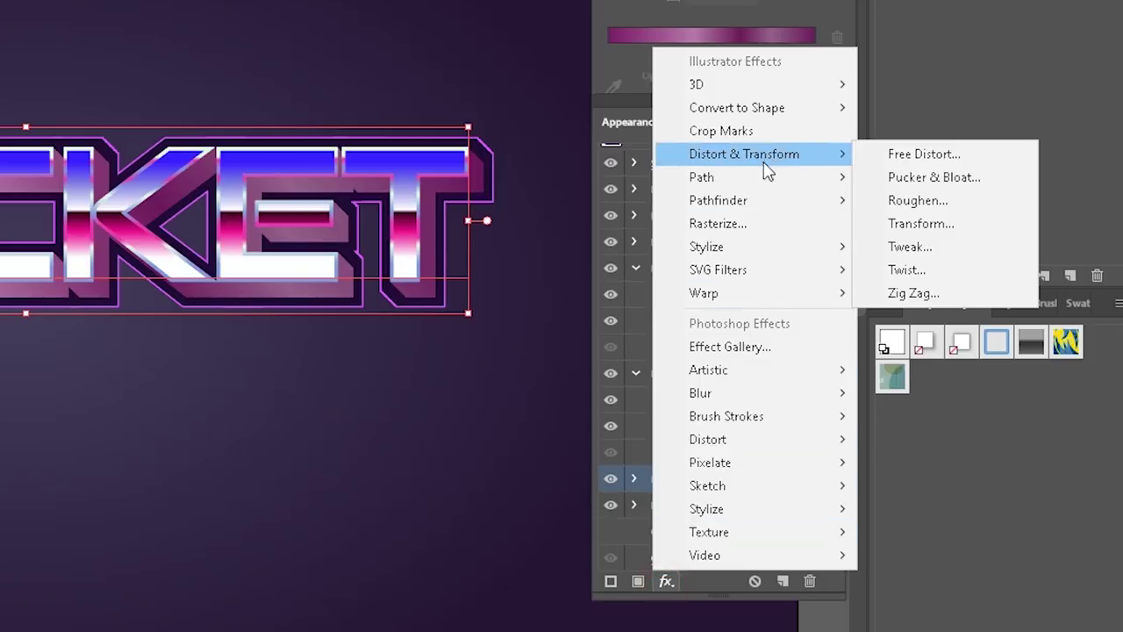
pyautogui.moveTo(769, 180)
pyautogui.click(899, 179)
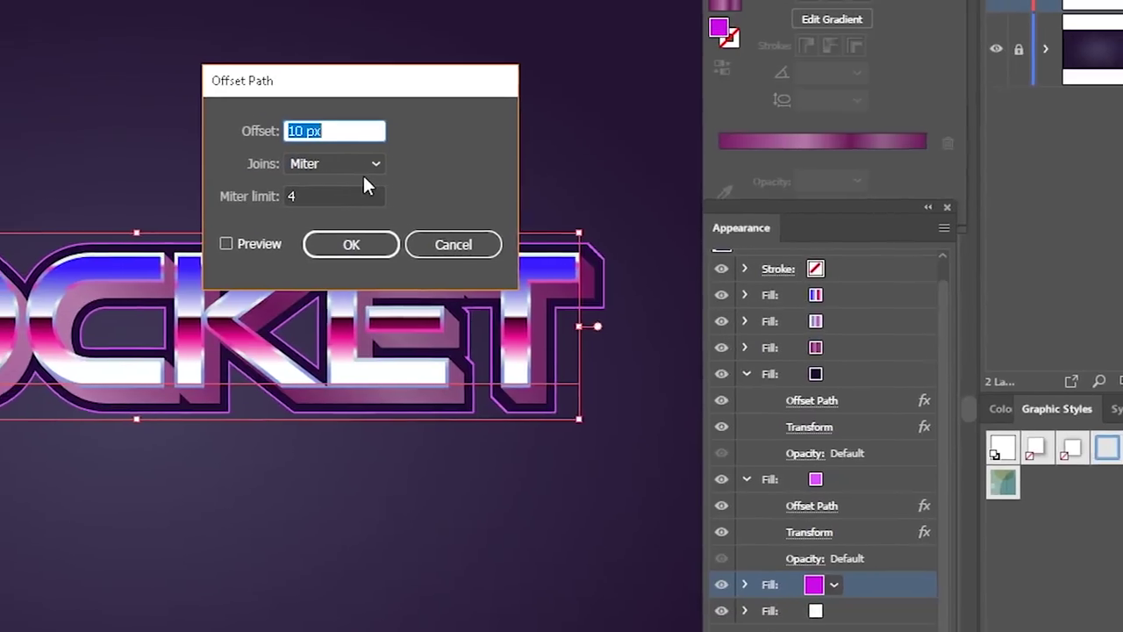
pyautogui.press('BackSpace')
pyautogui.write('20')
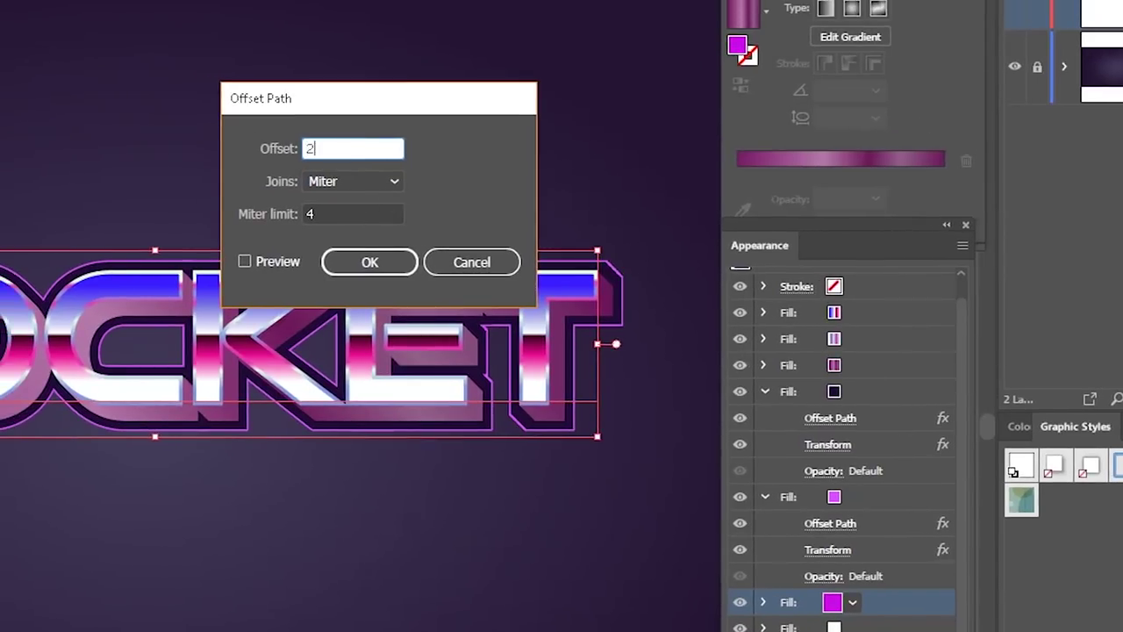
pyautogui.click(342, 268)
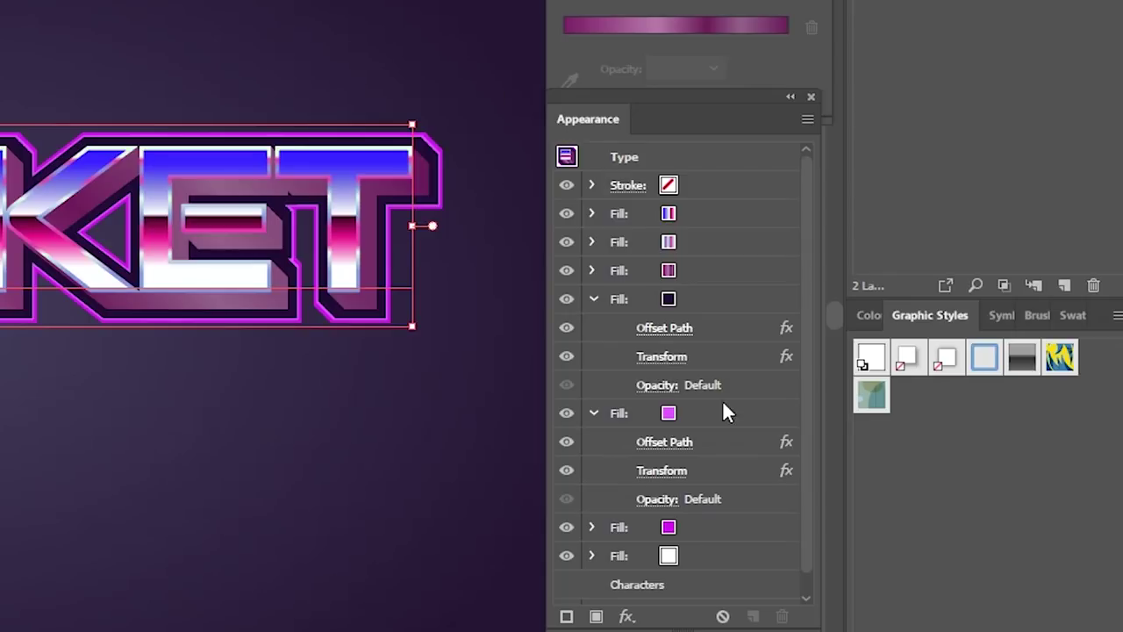
# Delete the leftover white fill at the end of the fill stack and duplicate the magenta fill with its effects
pyautogui.click(707, 557)
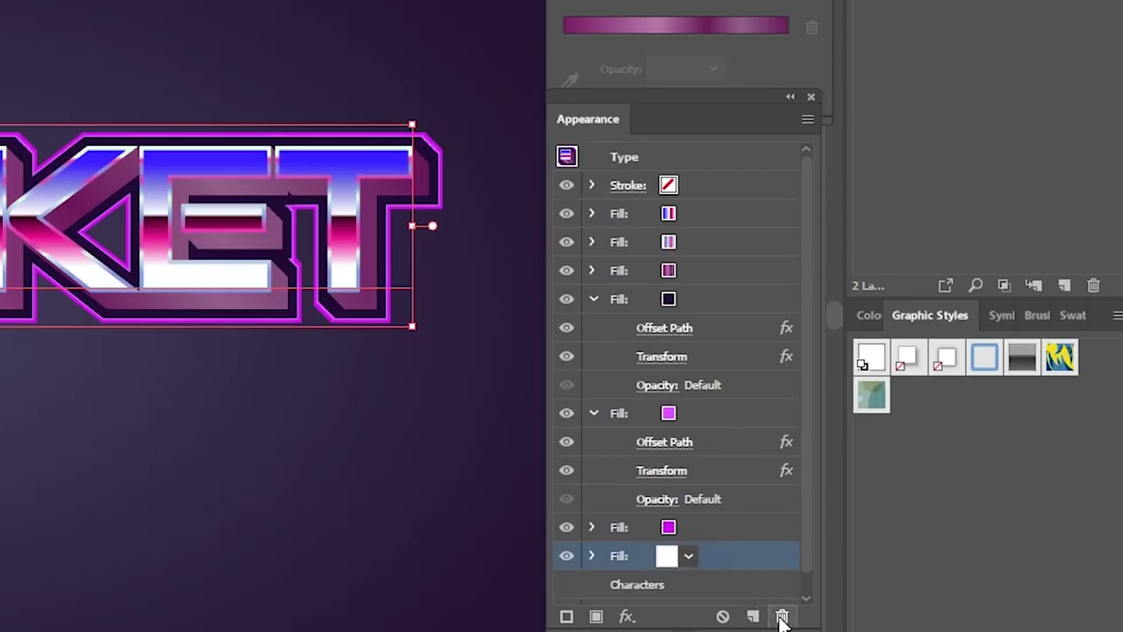
pyautogui.click(782, 618)
pyautogui.click(708, 527)
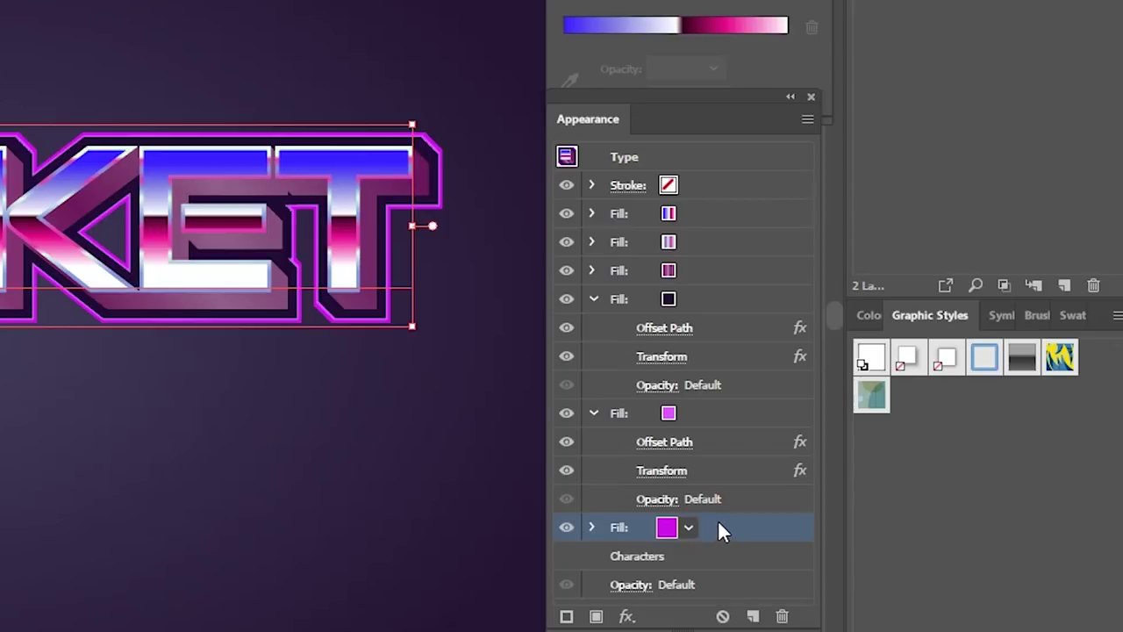
pyautogui.click(719, 527)
pyautogui.moveTo(740, 584); pyautogui.dragTo(759, 614)
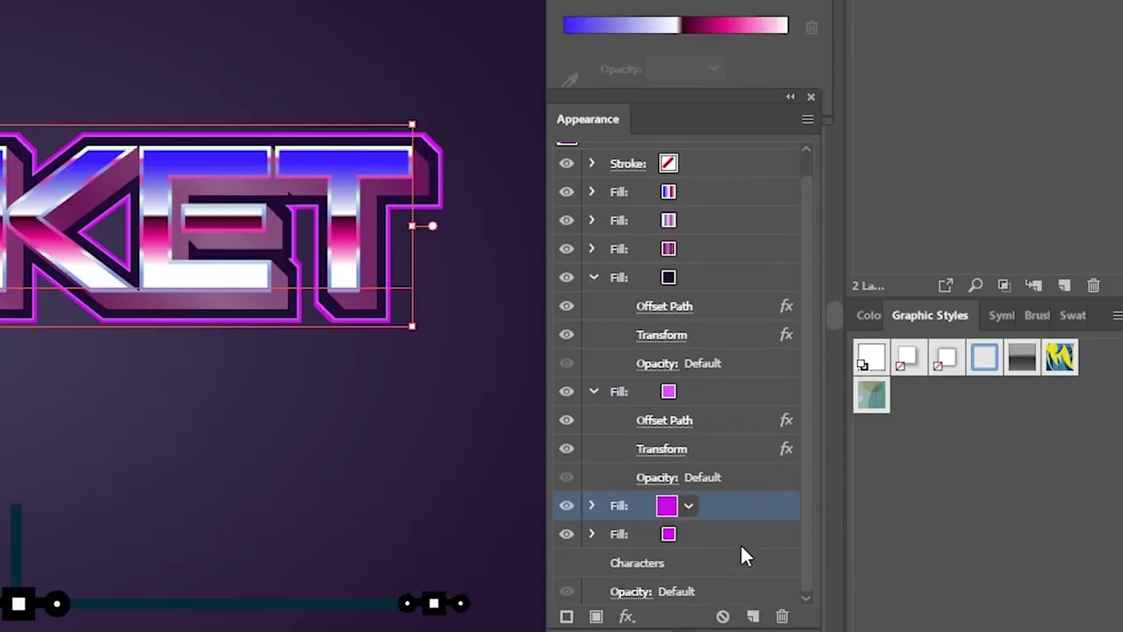
# Set the colour of the lower duplicated magenta fill to #8e0acb
pyautogui.click(716, 534)
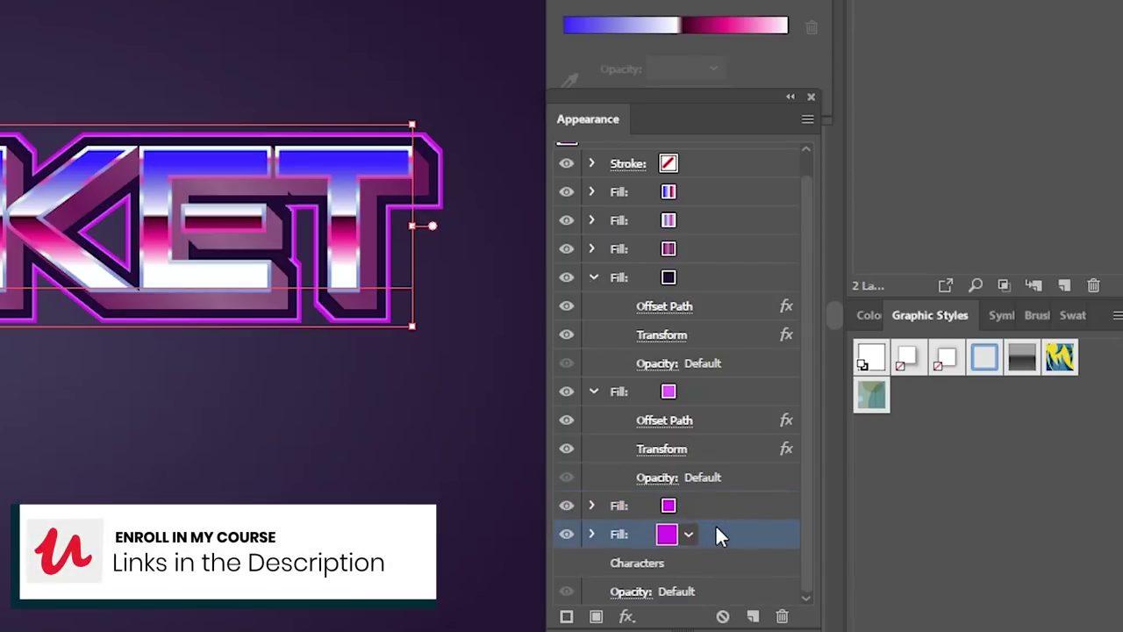
pyautogui.click(593, 534)
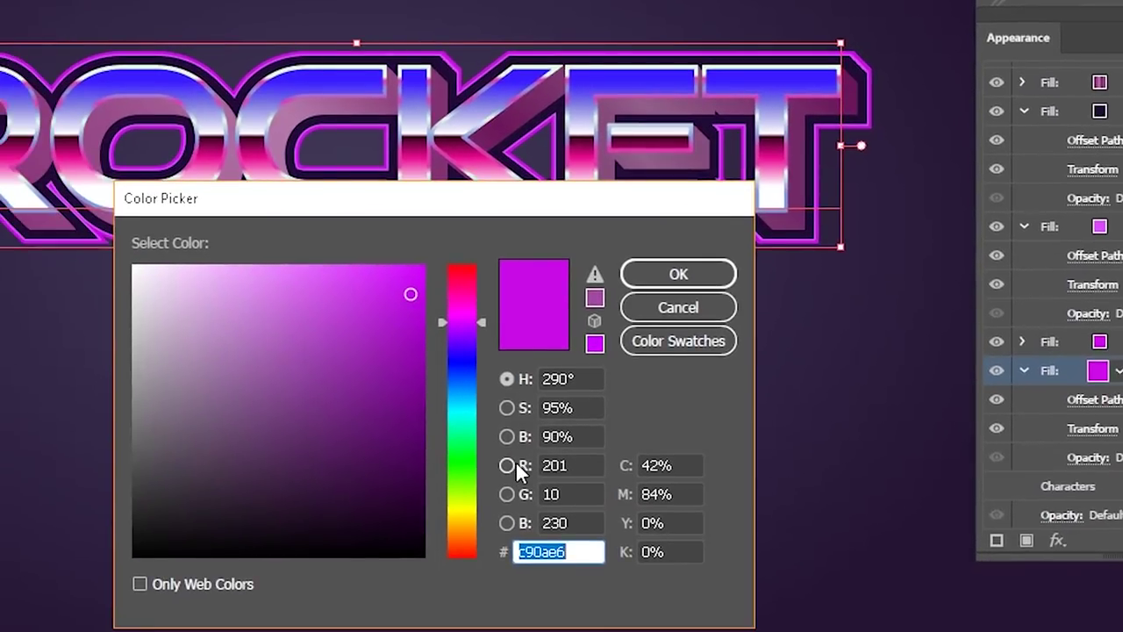
pyautogui.press('BackSpace')
pyautogui.write('8e')
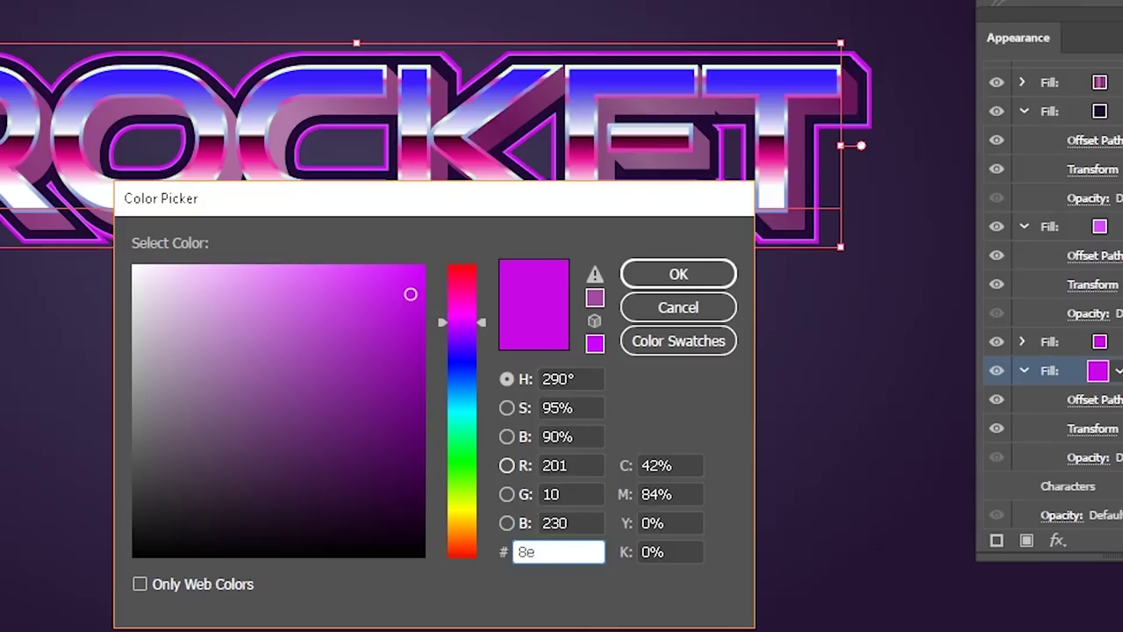
pyautogui.write('0acb')
pyautogui.press('Return')
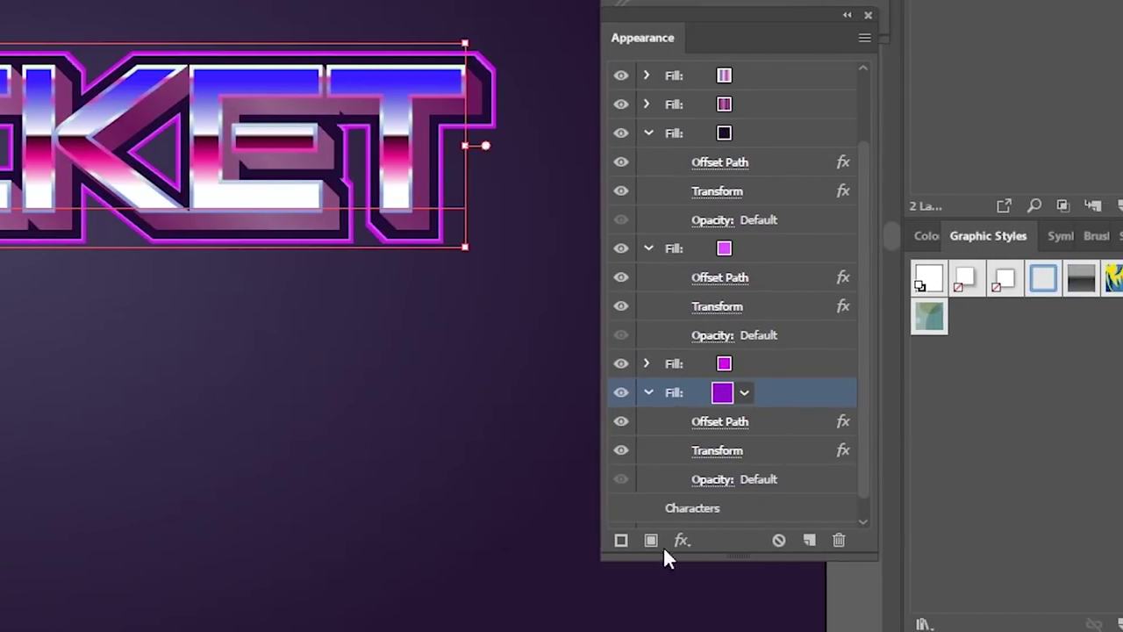
# Apply a Gaussian Blur effect with a 15-pixel radius to the lowest purple fill
pyautogui.click(681, 541)
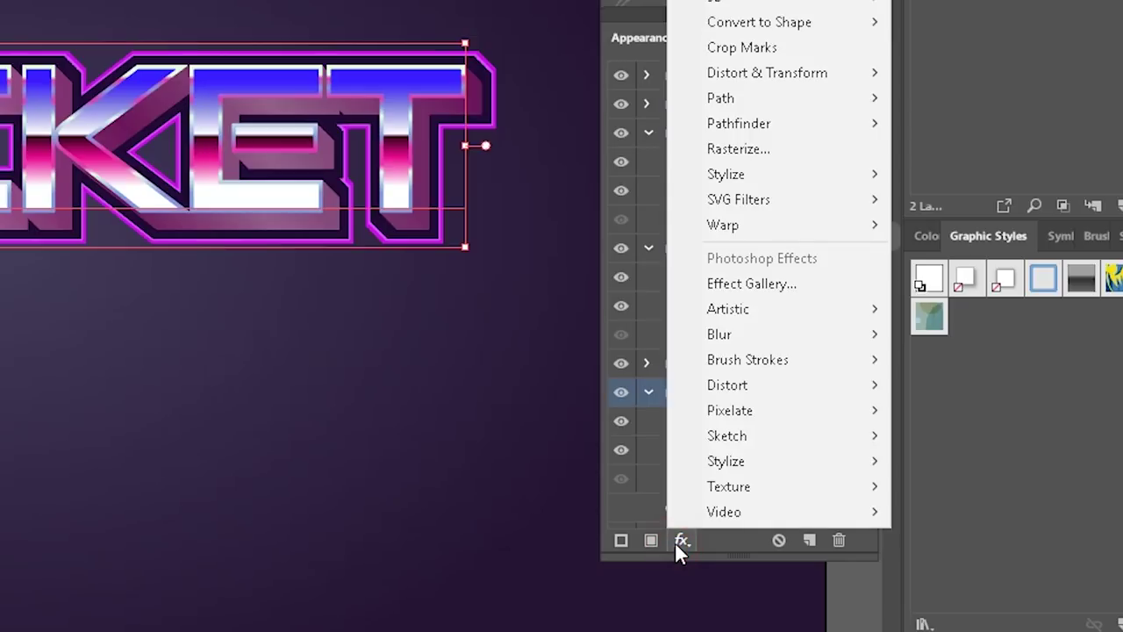
pyautogui.moveTo(743, 333)
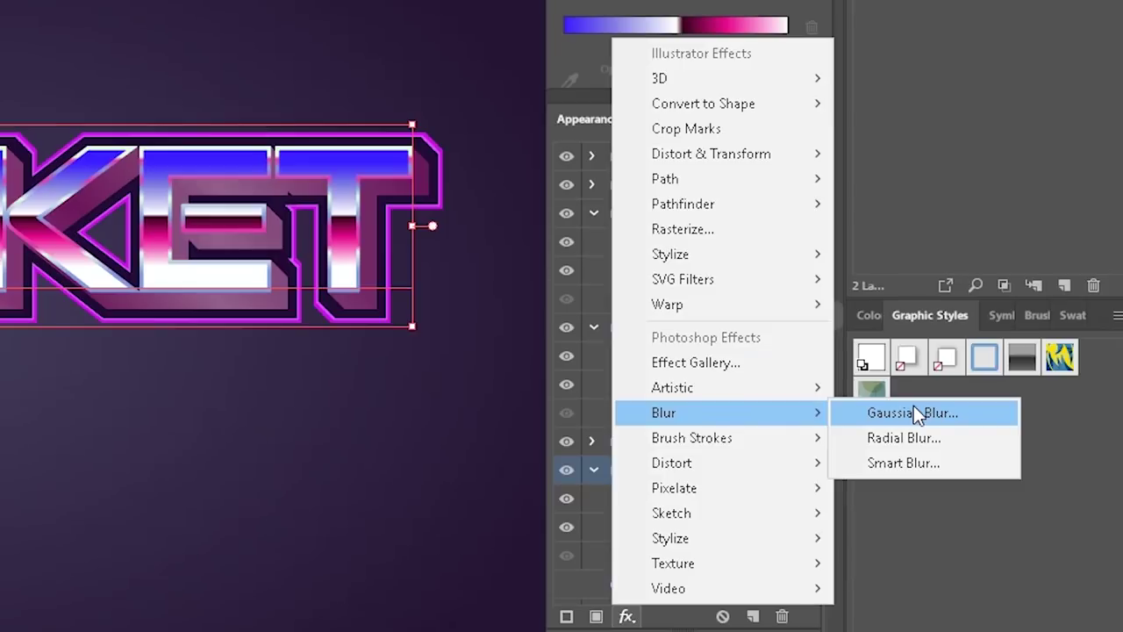
pyautogui.click(971, 334)
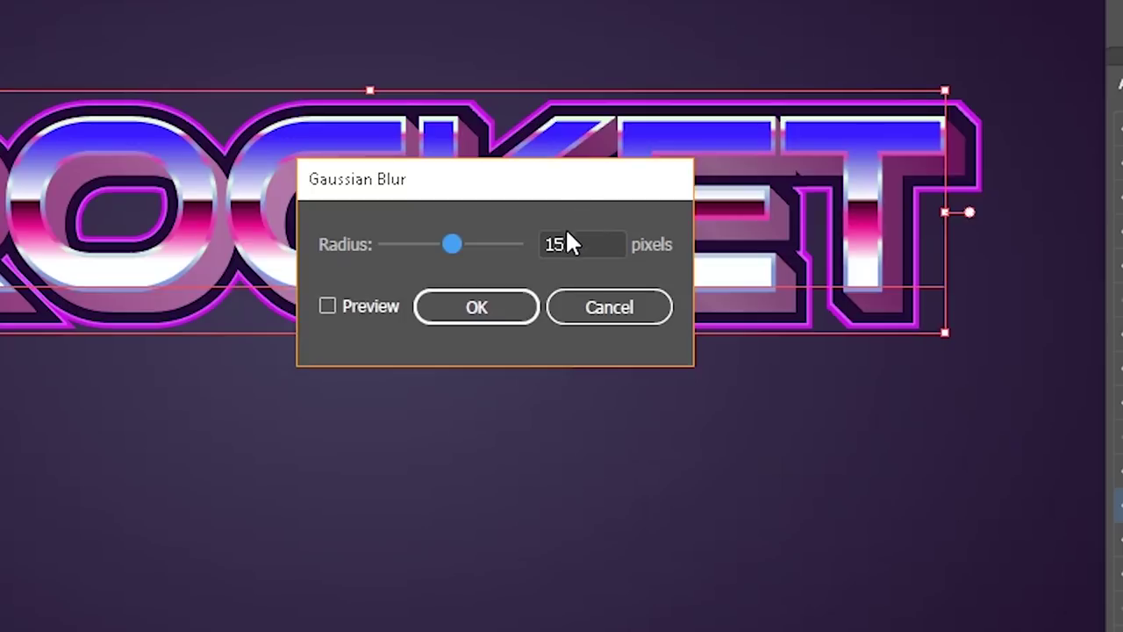
pyautogui.click(474, 309)
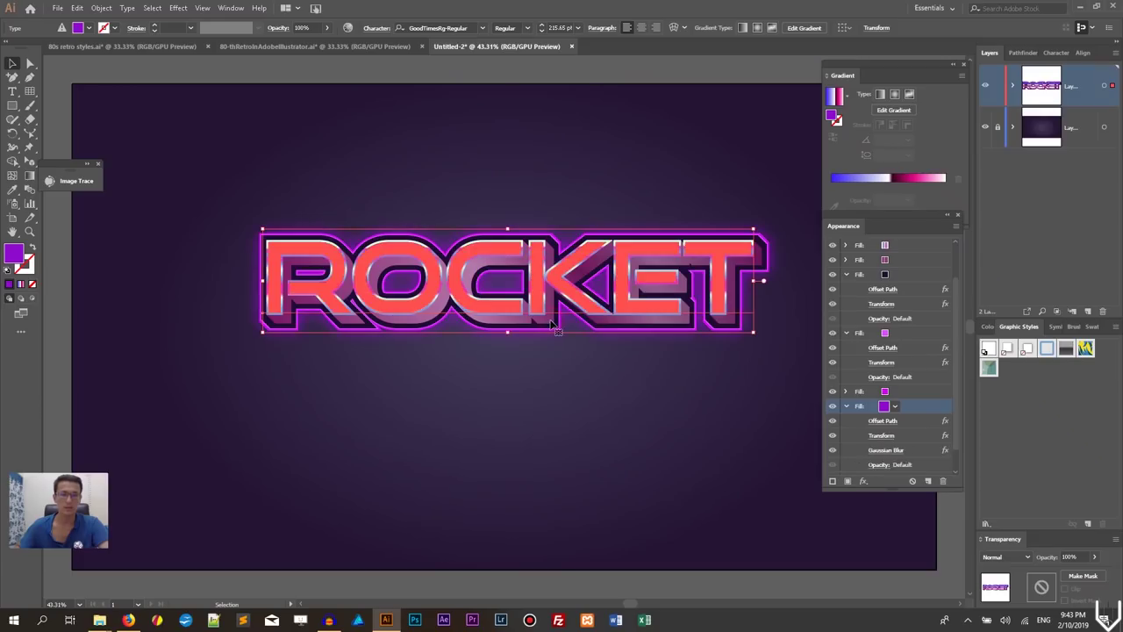
# Save the complete ROCKET text appearance as a new graphic style
pyautogui.click(523, 382)
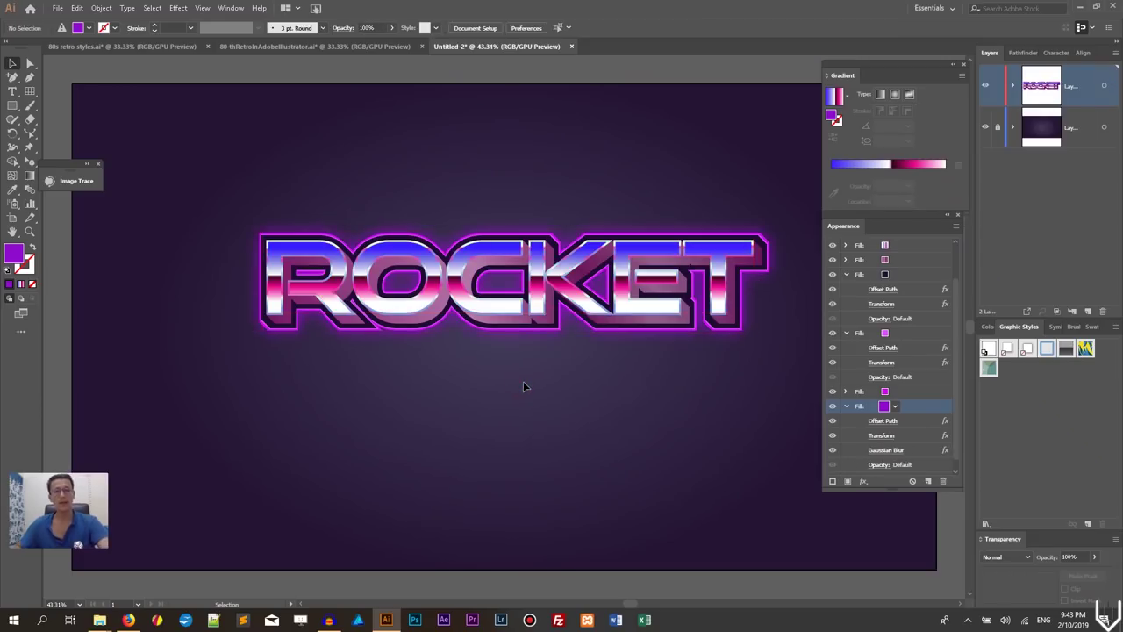
pyautogui.click(579, 308)
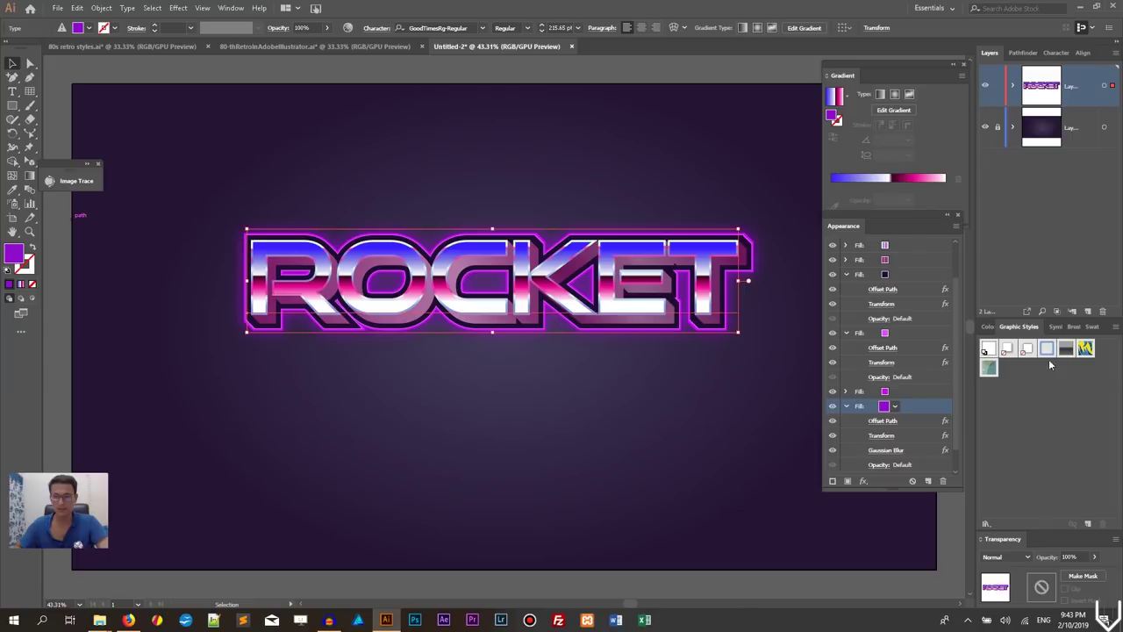
pyautogui.click(230, 8)
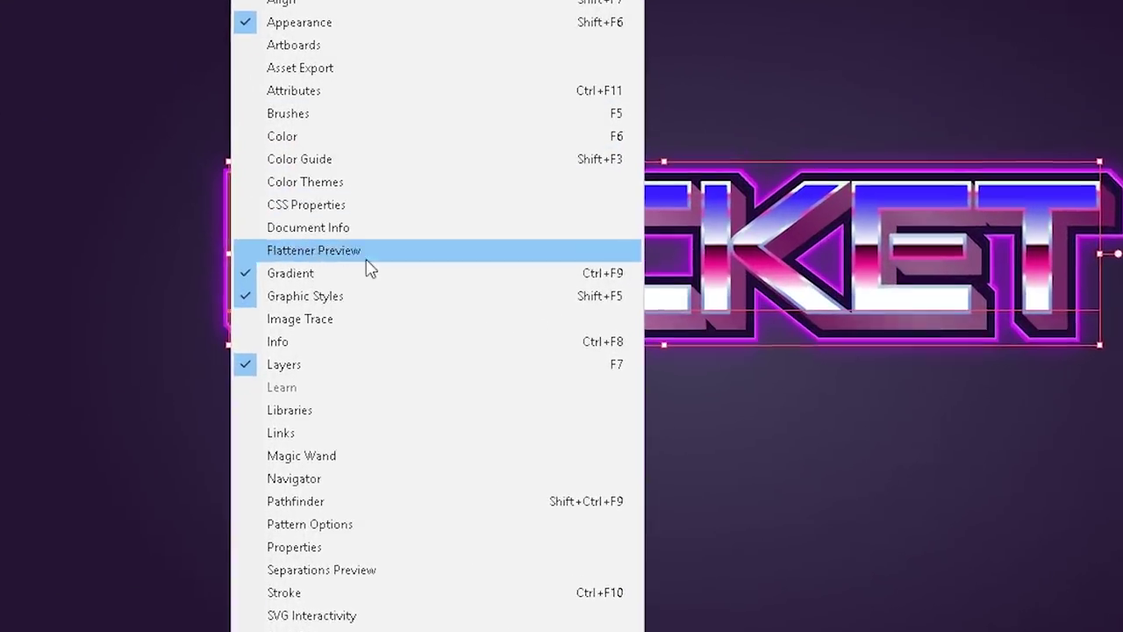
pyautogui.click(368, 294)
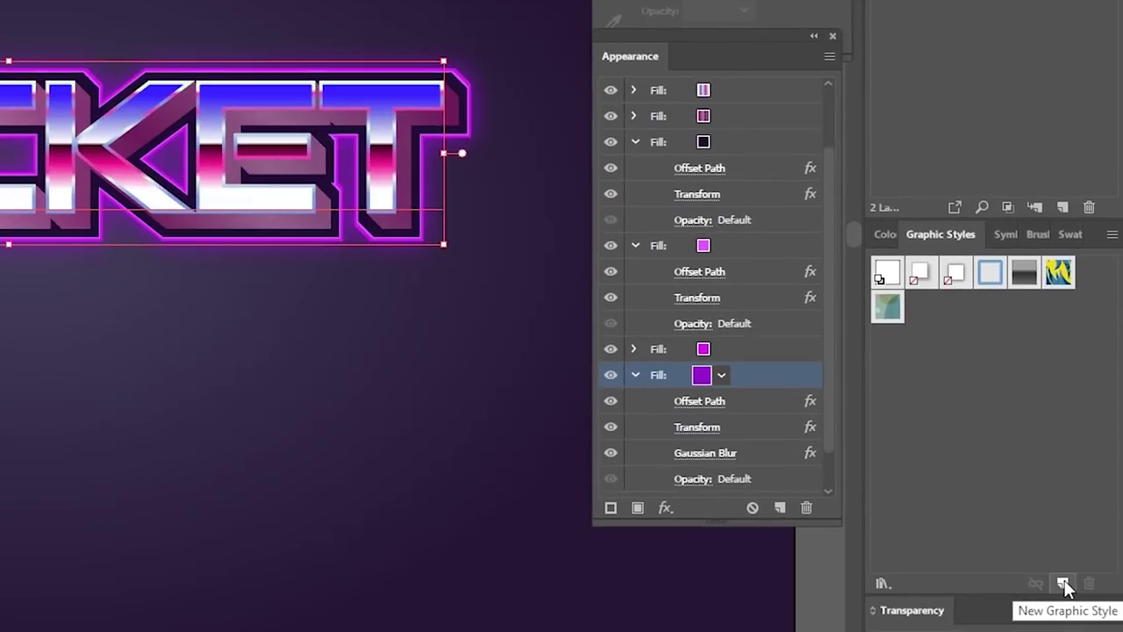
pyautogui.click(1065, 584)
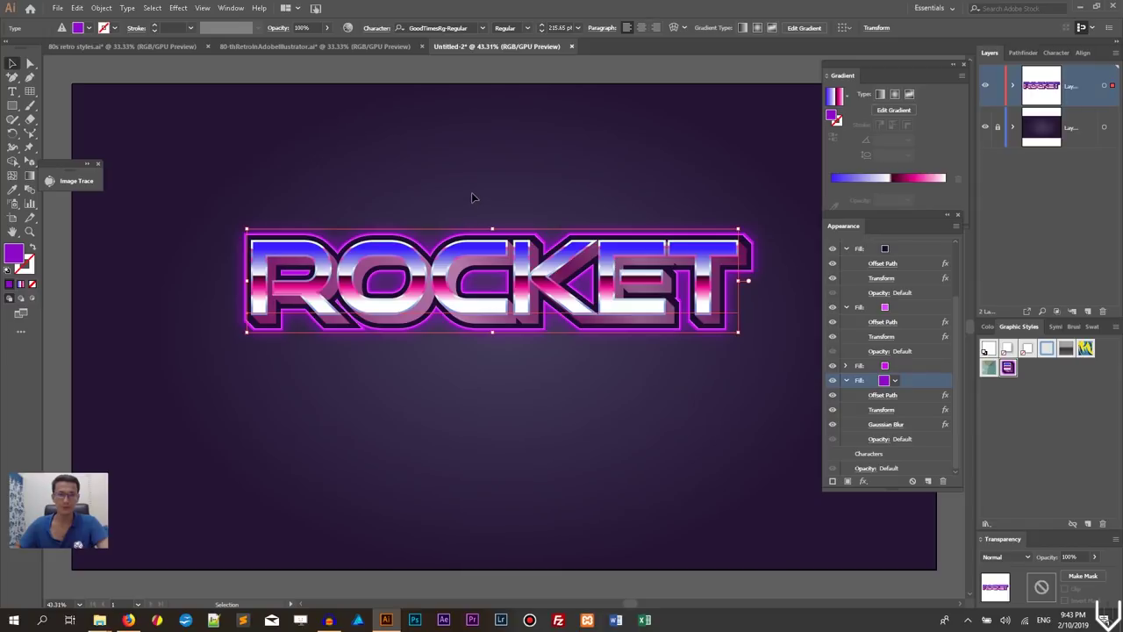
# Reposition the ROCKET text so it sits horizontally near the artboard's centre, slightly above the middle
pyautogui.moveTo(617, 250); pyautogui.dragTo(588, 268)
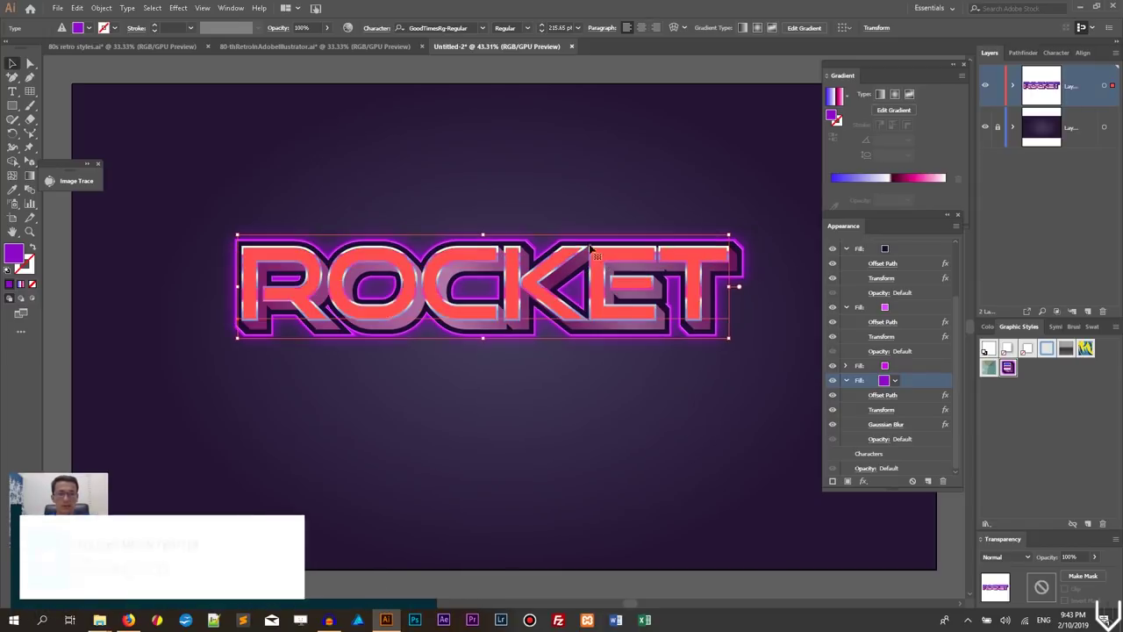
pyautogui.click(555, 194)
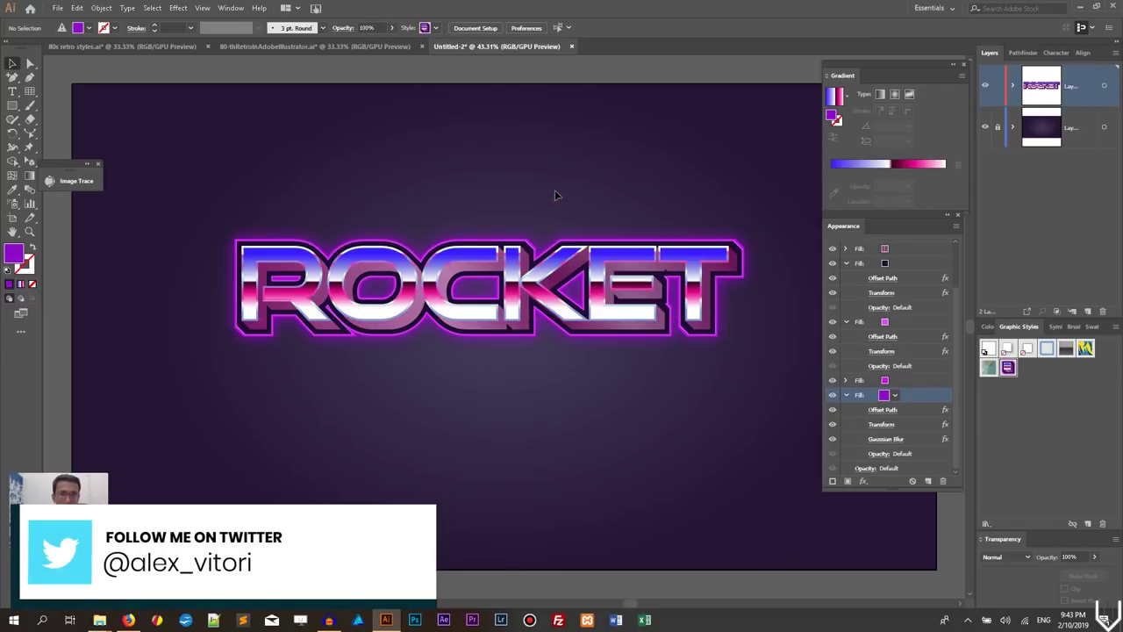
pyautogui.click(535, 257)
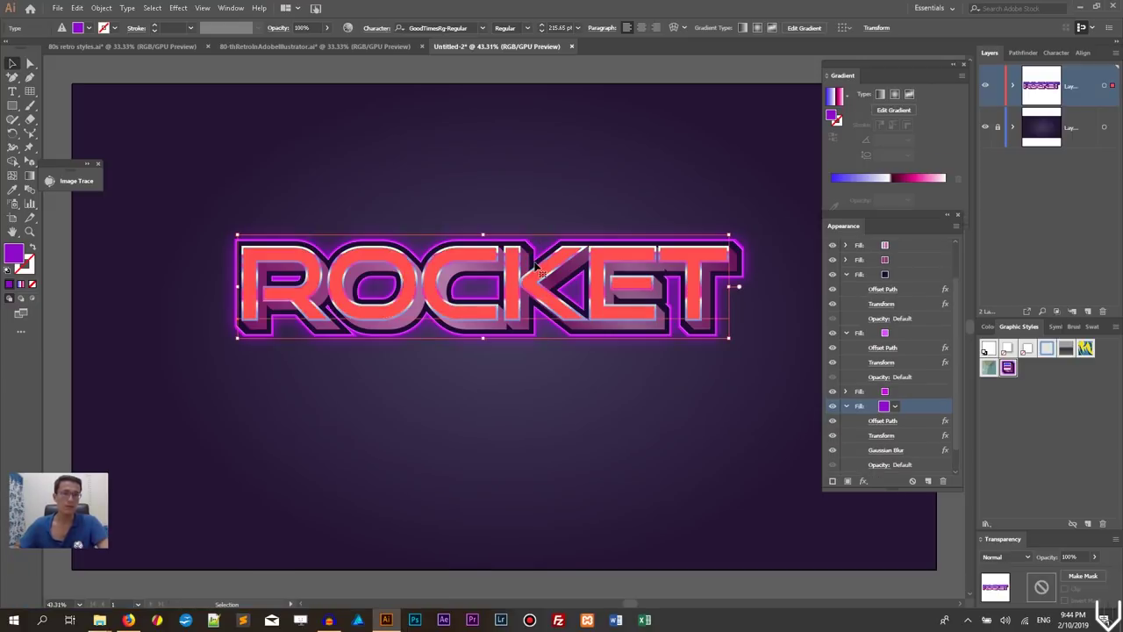
pyautogui.moveTo(539, 273); pyautogui.dragTo(555, 268)
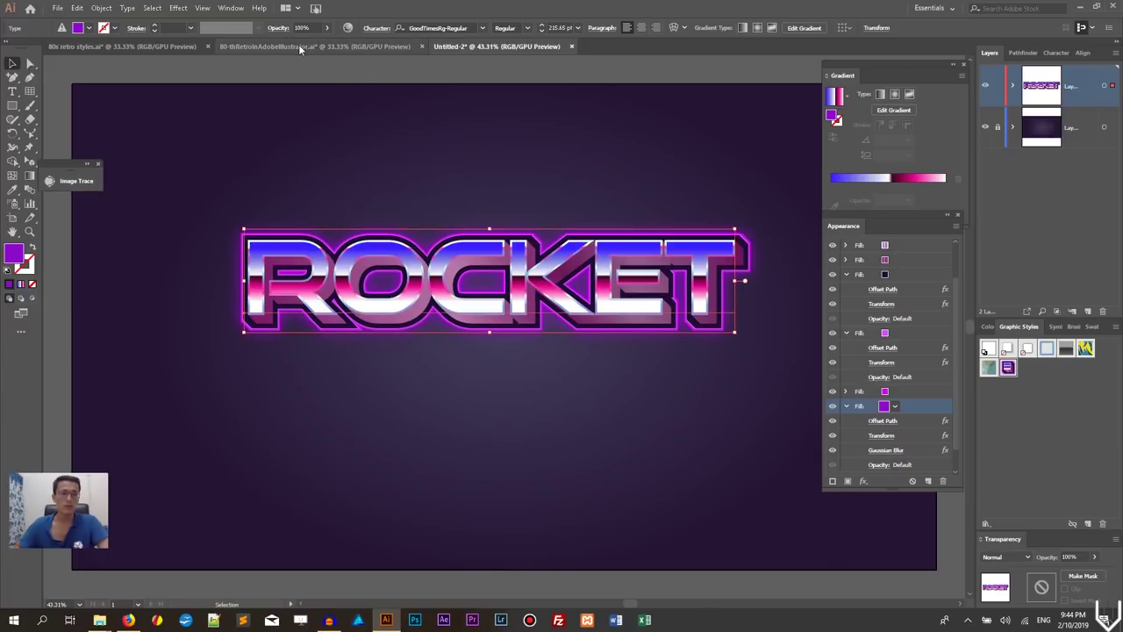
# Add a new layer between the ROCKET text layer and the background layer, and lock the text layer
pyautogui.click(298, 46)
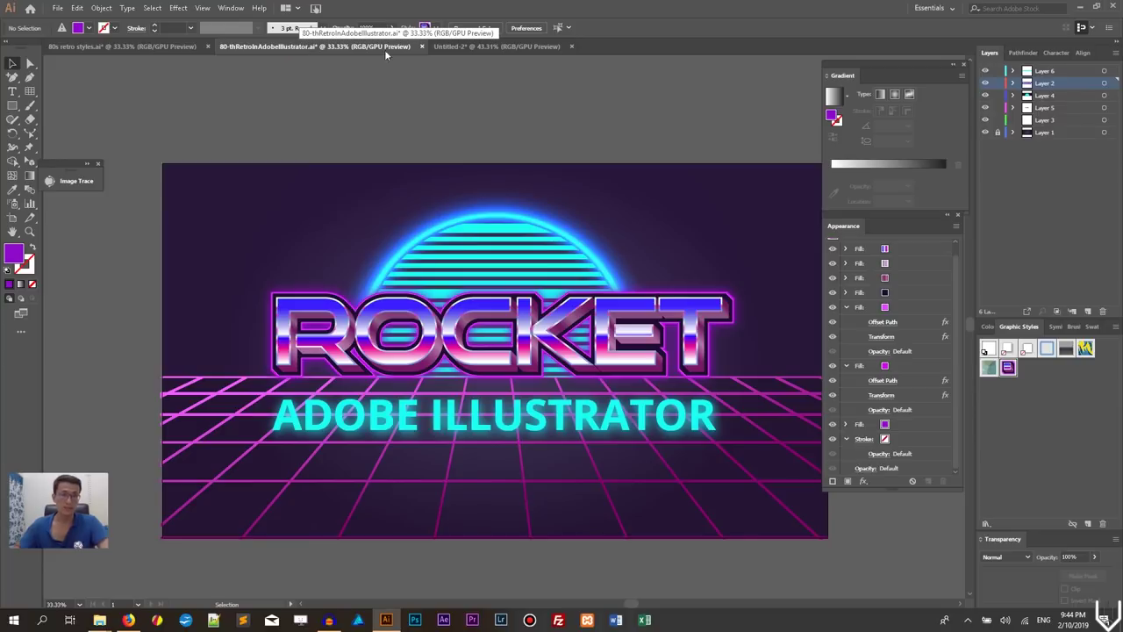
pyautogui.click(458, 49)
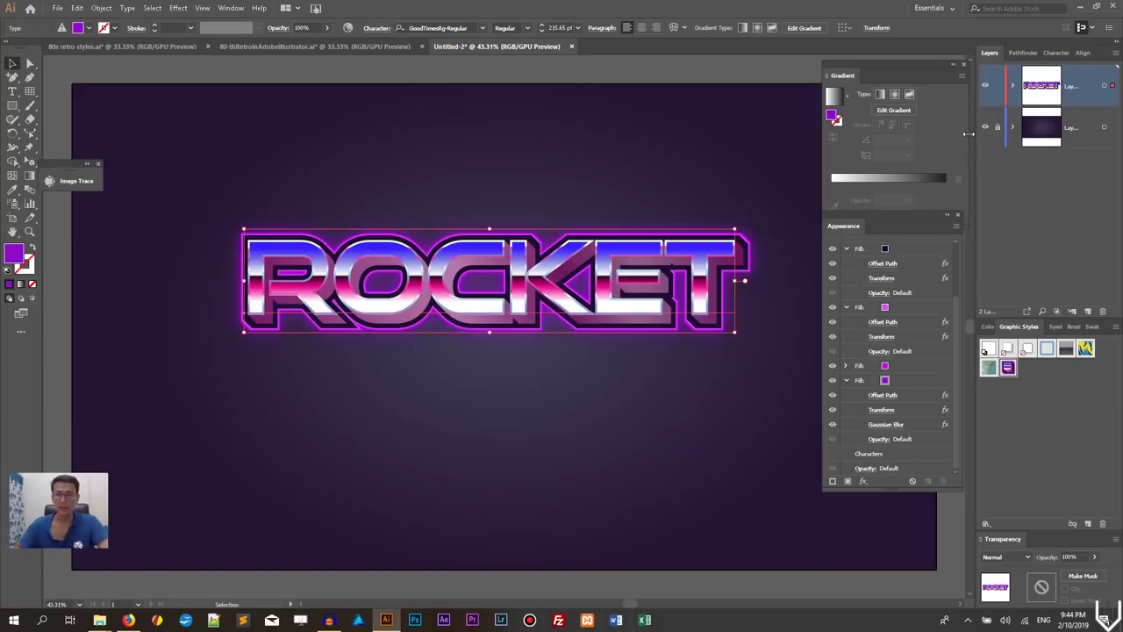
pyautogui.click(1088, 312)
pyautogui.moveTo(1072, 85); pyautogui.dragTo(1076, 143)
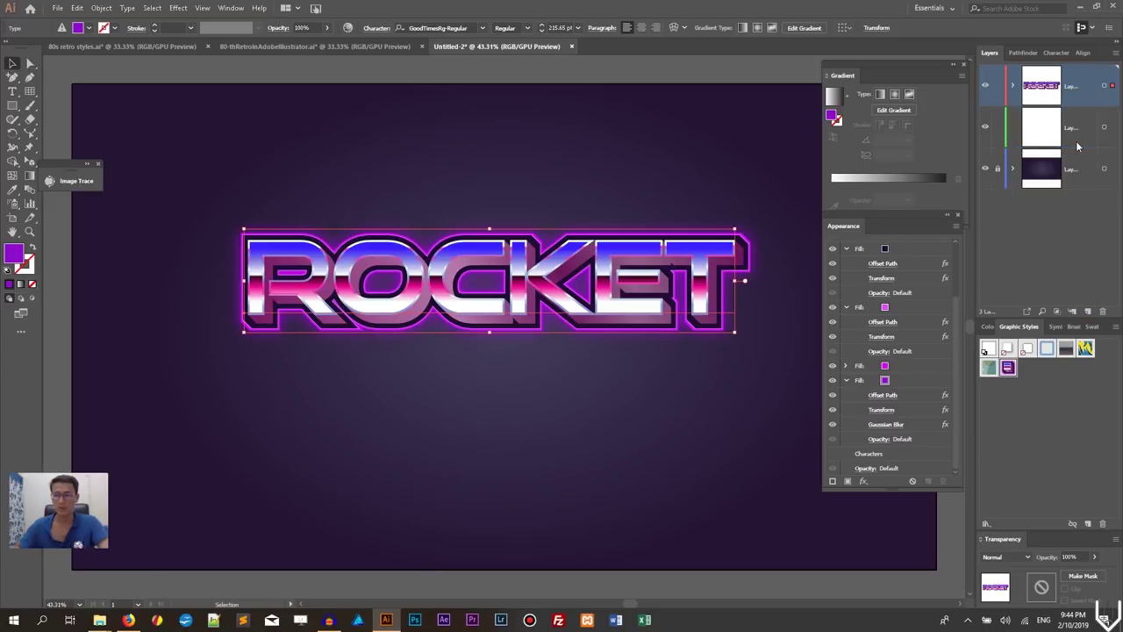
pyautogui.click(1044, 96)
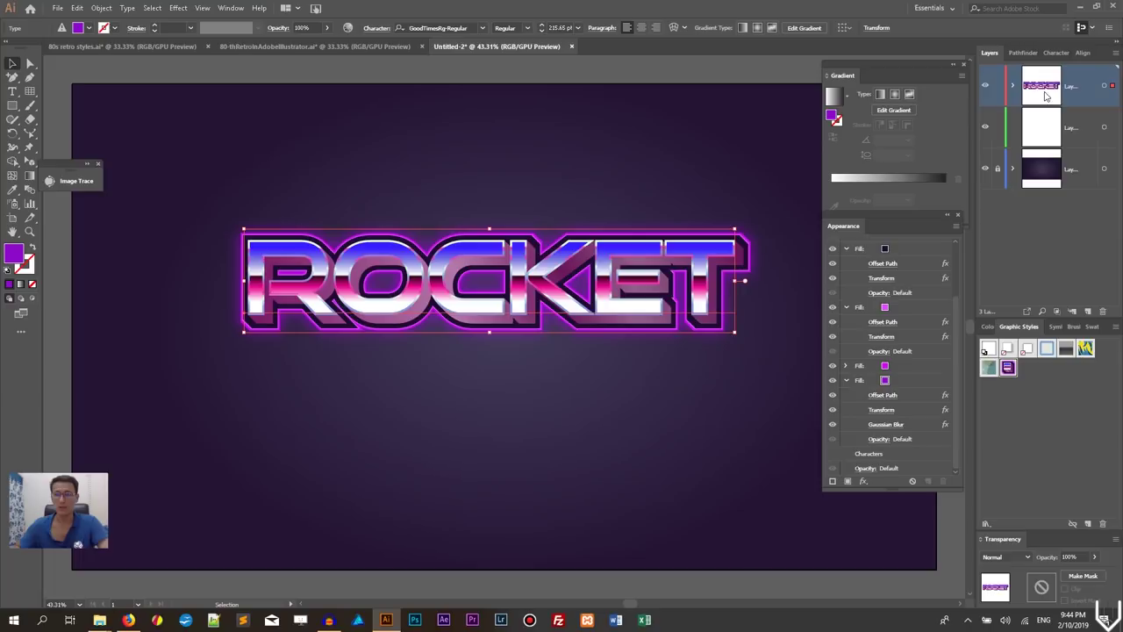
pyautogui.click(997, 86)
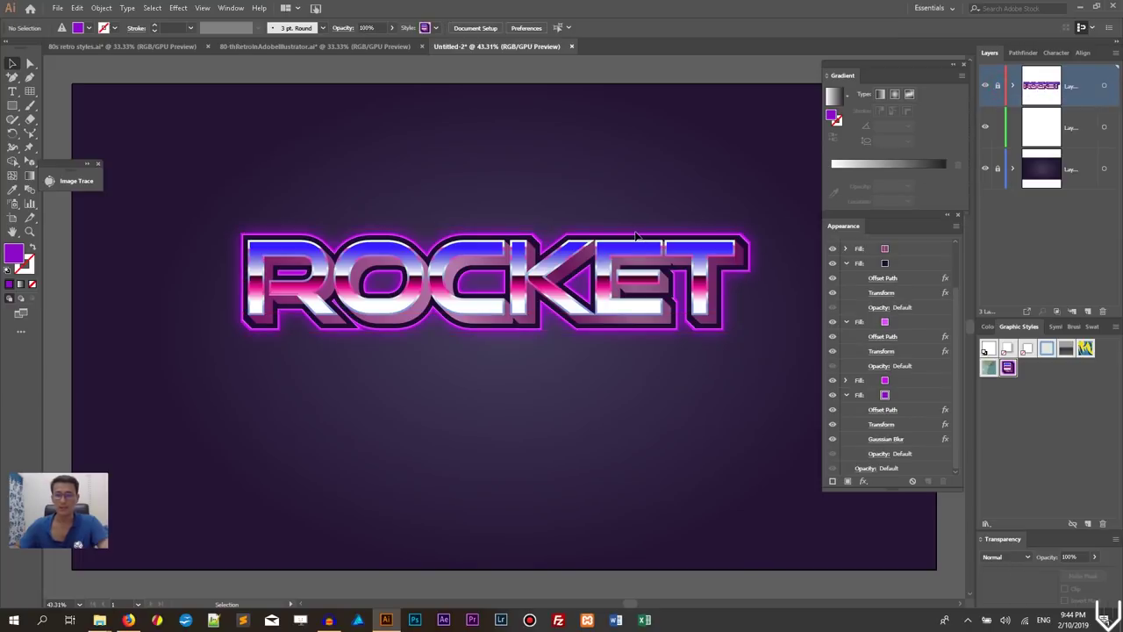
# Draw a 1920 x 1080 px rectangle over the whole artboard on the new middle layer and fill it with a white-to-black radial gradient
pyautogui.click(1058, 132)
pyautogui.moveTo(13, 105); pyautogui.dragTo(937, 566)
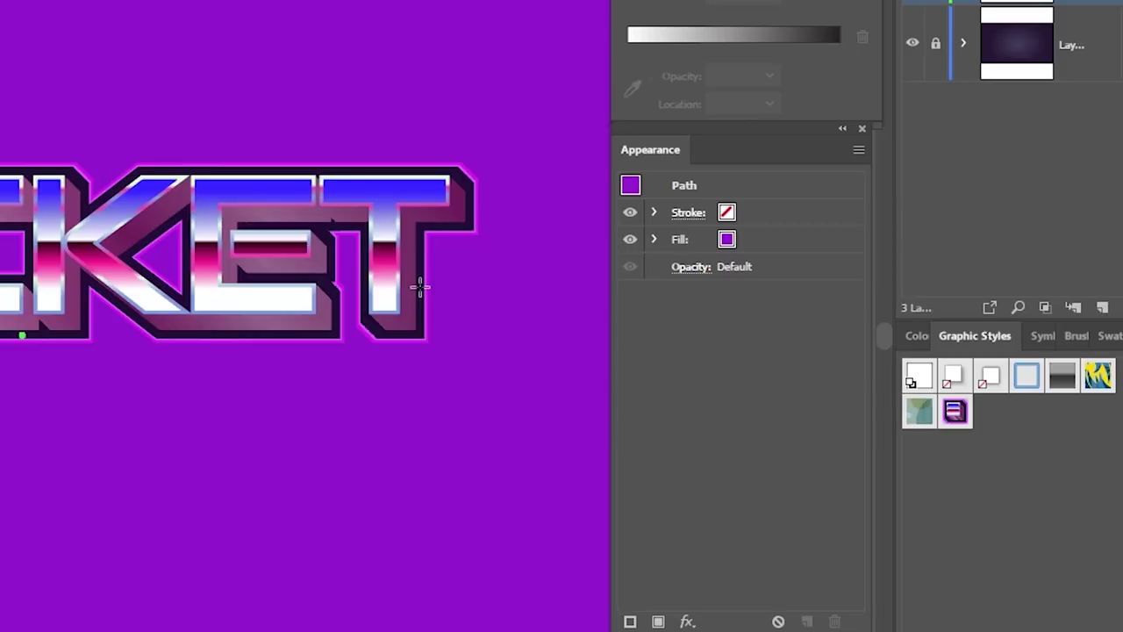
pyautogui.click(736, 50)
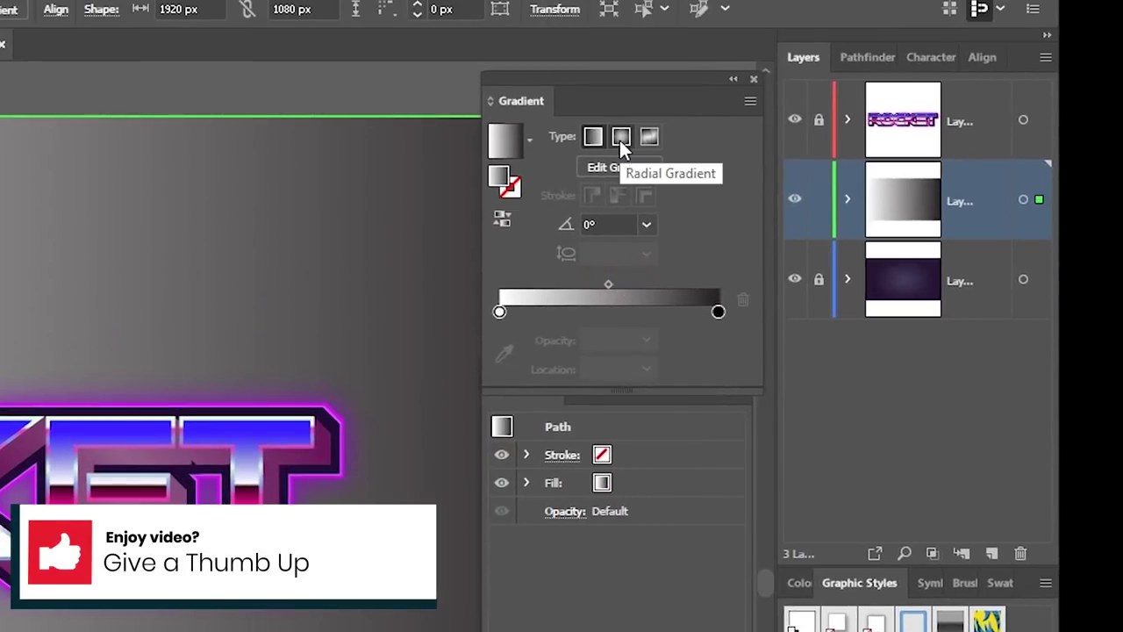
pyautogui.click(620, 138)
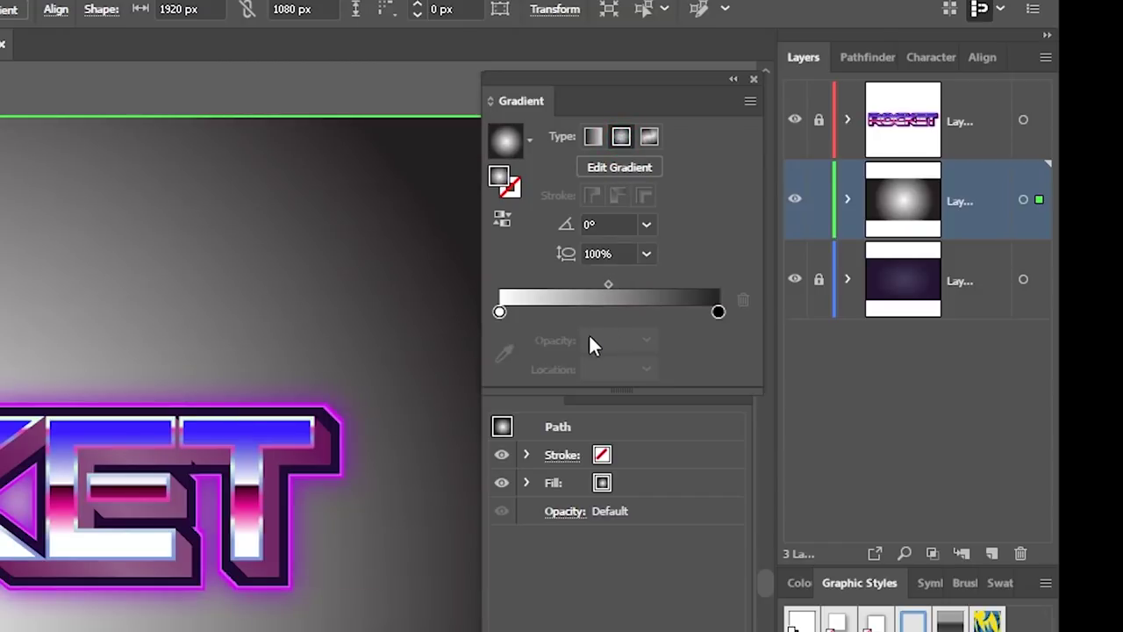
# Set the radial gradient's starting stop to RGB hex colour 181818
pyautogui.click(500, 312)
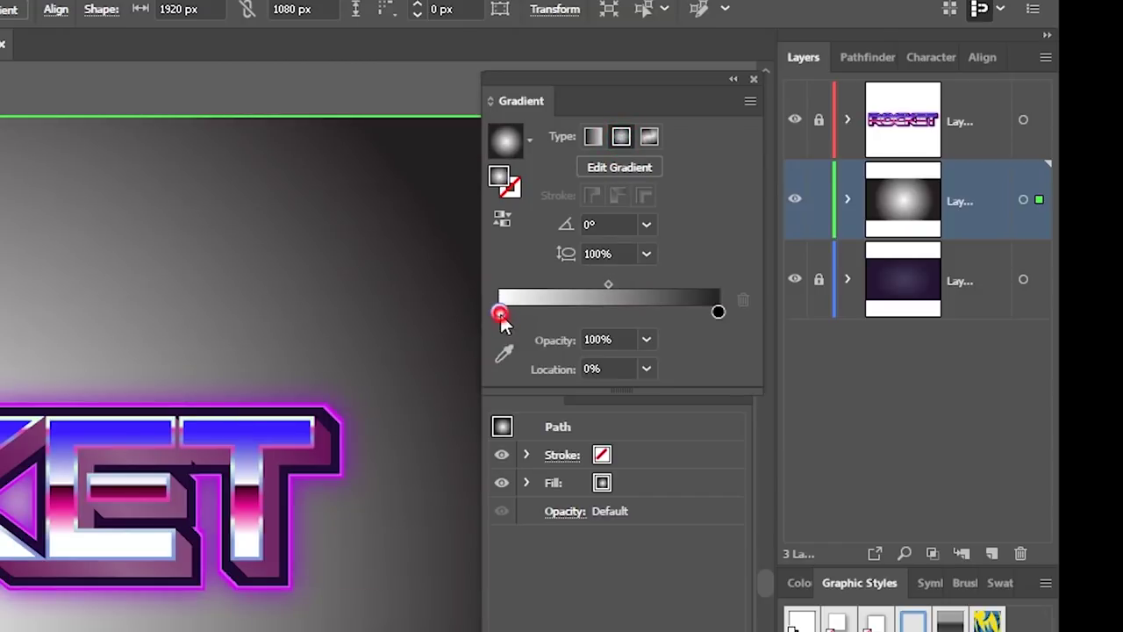
pyautogui.doubleClick(499, 313)
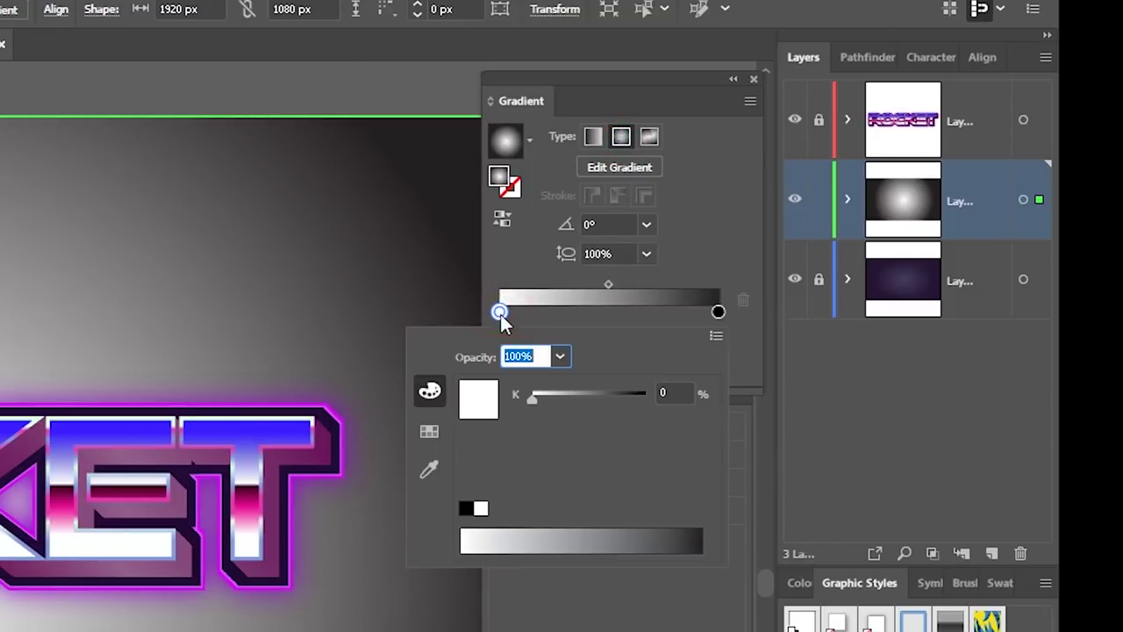
pyautogui.click(717, 336)
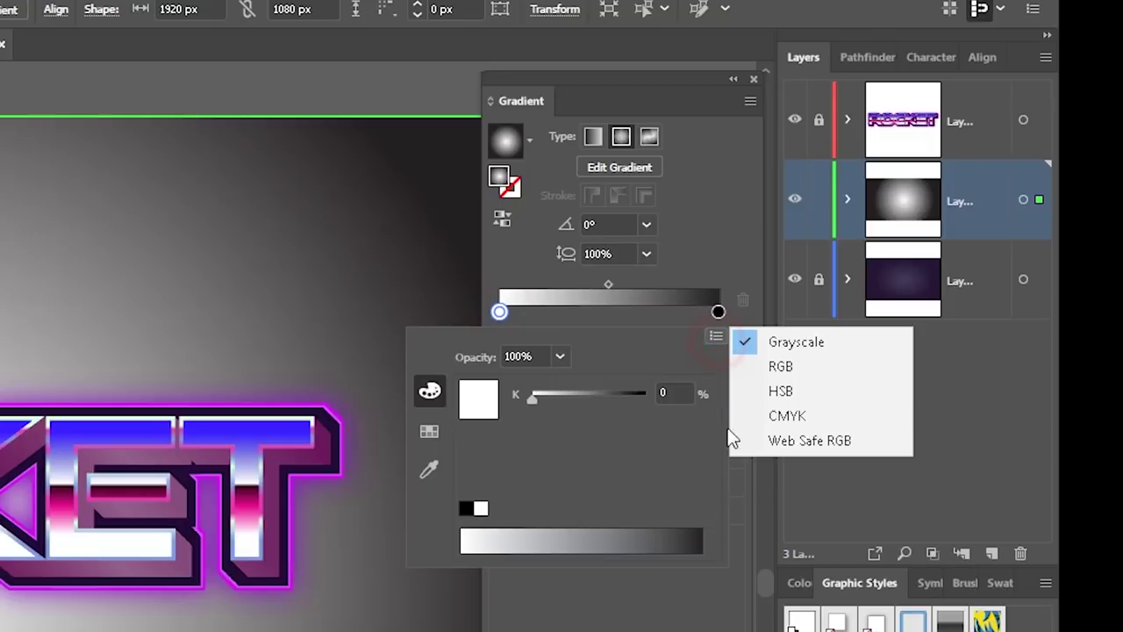
pyautogui.click(780, 366)
pyautogui.click(671, 508)
pyautogui.press('BackSpace')
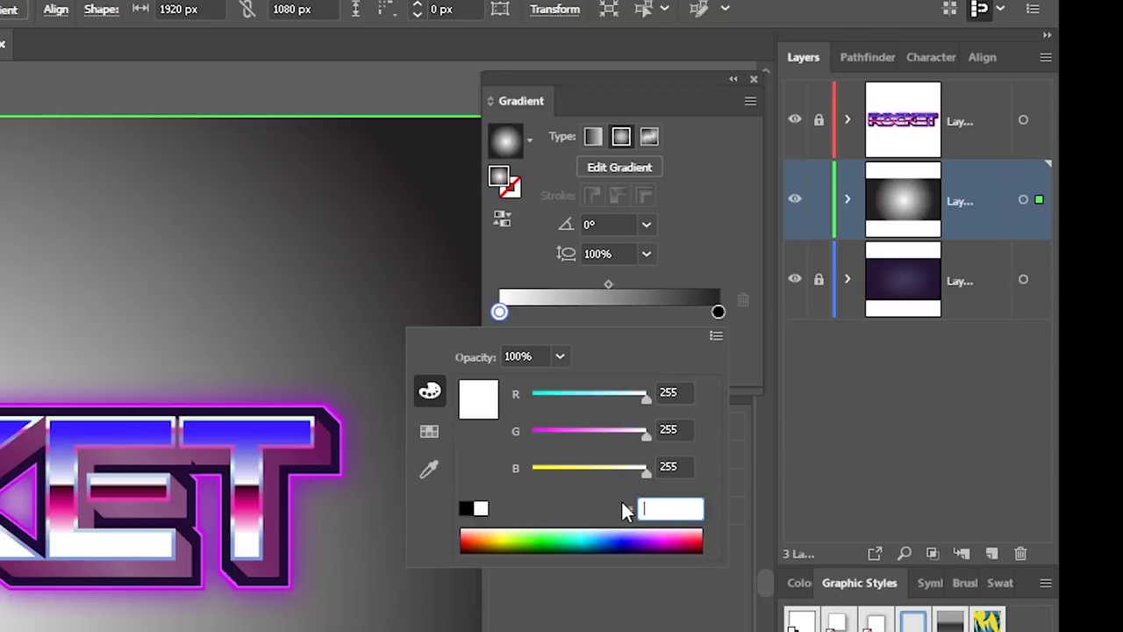
pyautogui.write('181818')
pyautogui.press('Return')
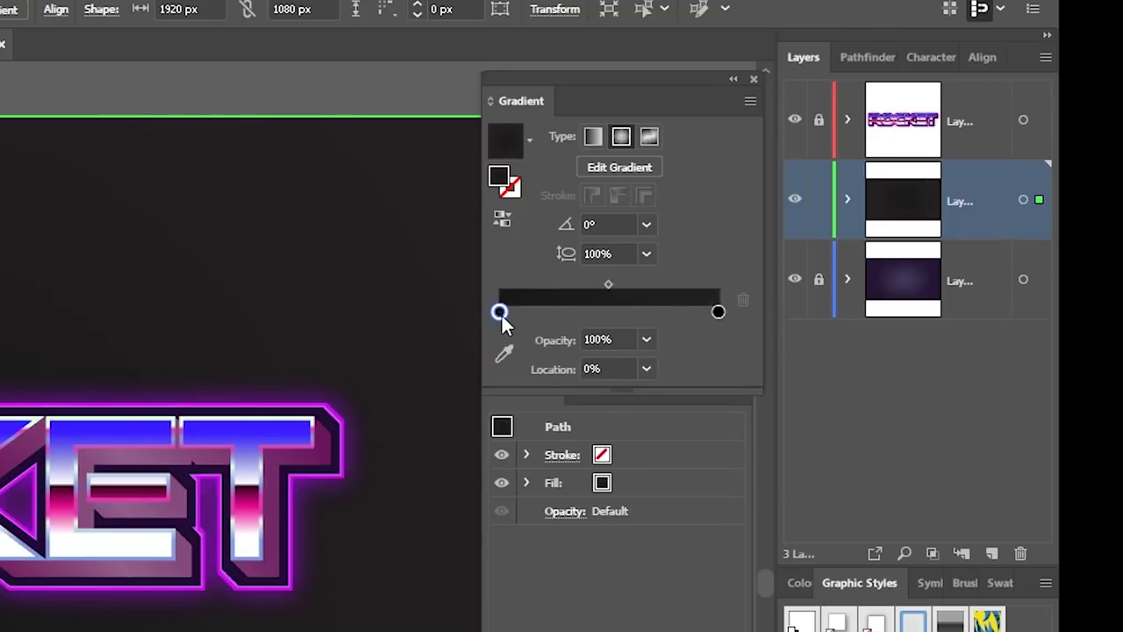
# Duplicate the dark starting stop along the gradient, placing copies at about 42% and 50%
pyautogui.moveTo(501, 314); pyautogui.dragTo(569, 313)
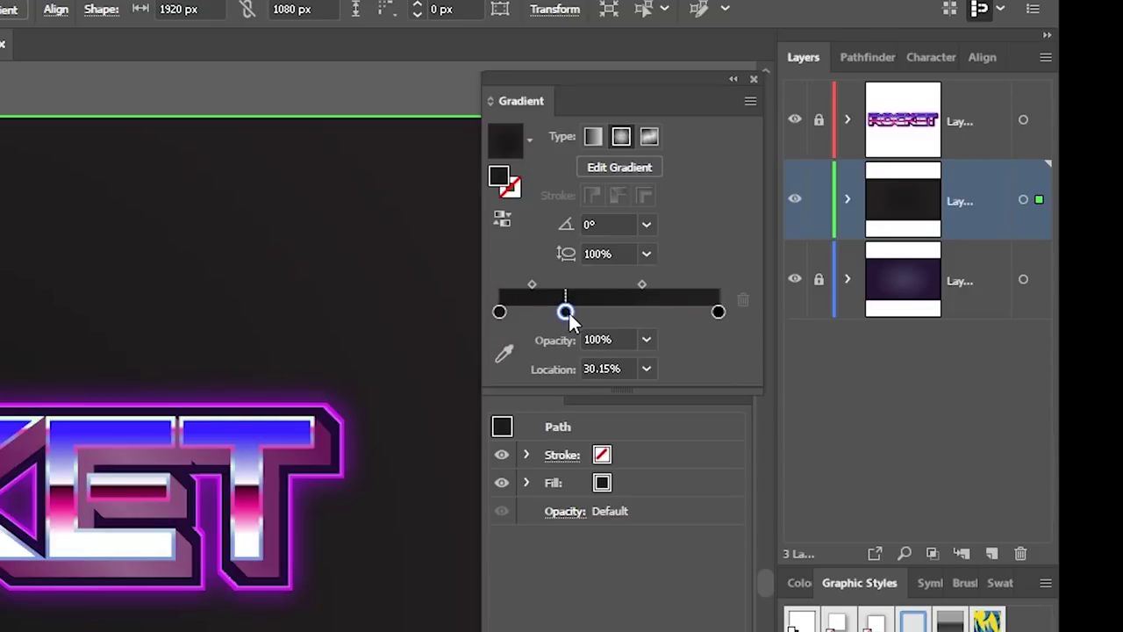
pyautogui.moveTo(570, 313); pyautogui.dragTo(597, 314)
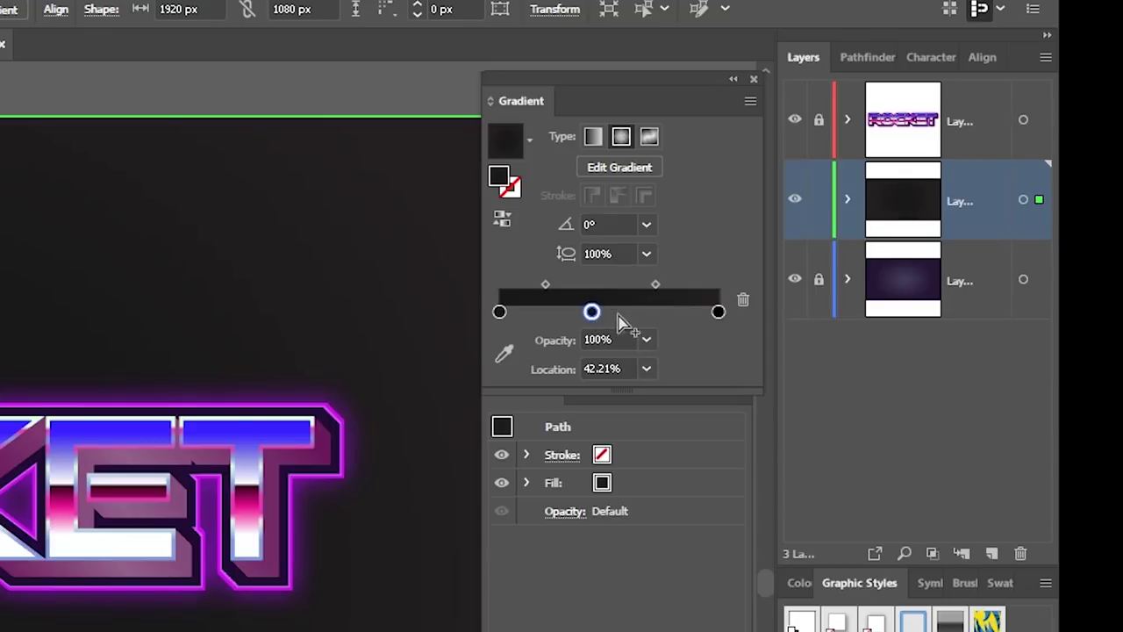
pyautogui.moveTo(618, 313); pyautogui.dragTo(609, 314)
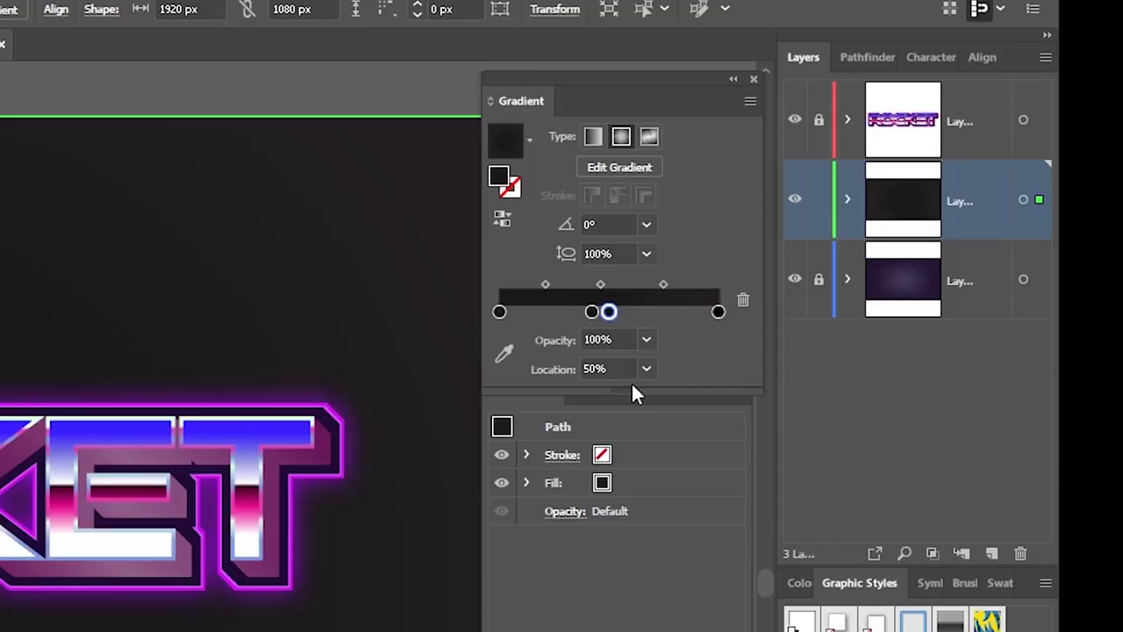
# Change the gradient stop at 50% to RGB hex colour 00eaff
pyautogui.doubleClick(609, 312)
pyautogui.click(713, 338)
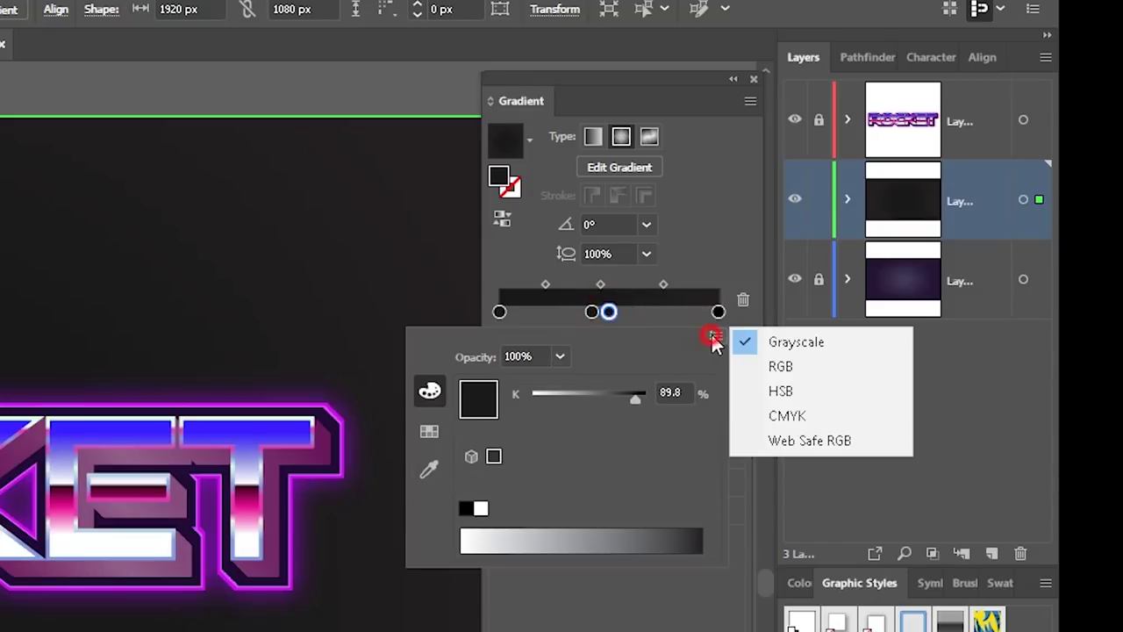
pyautogui.click(762, 366)
pyautogui.click(680, 508)
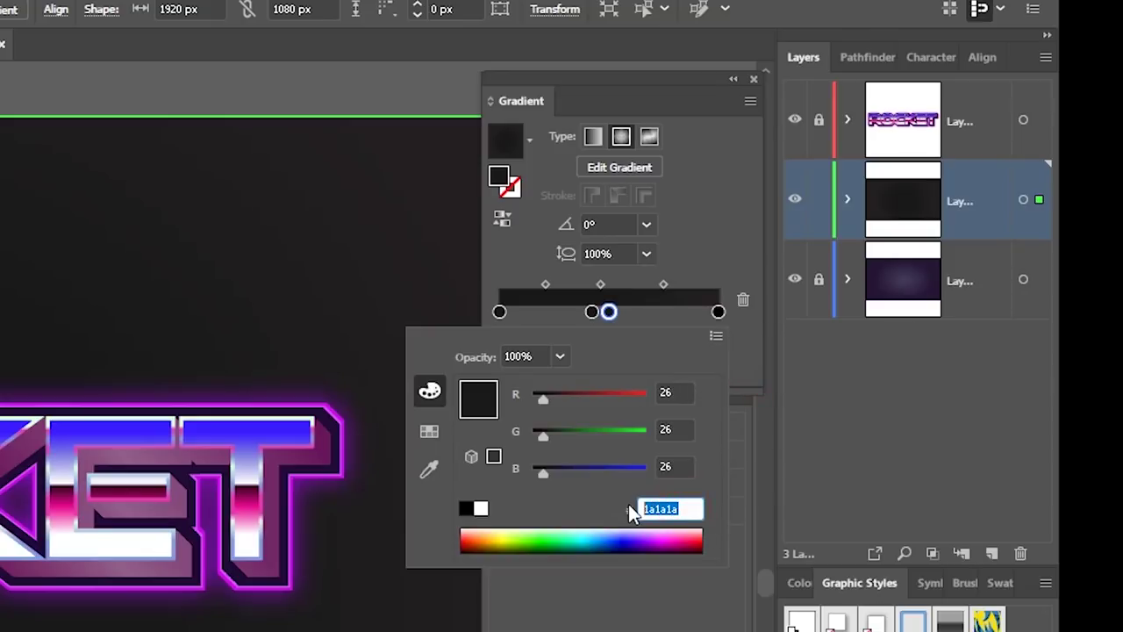
pyautogui.press('BackSpace')
pyautogui.write('00')
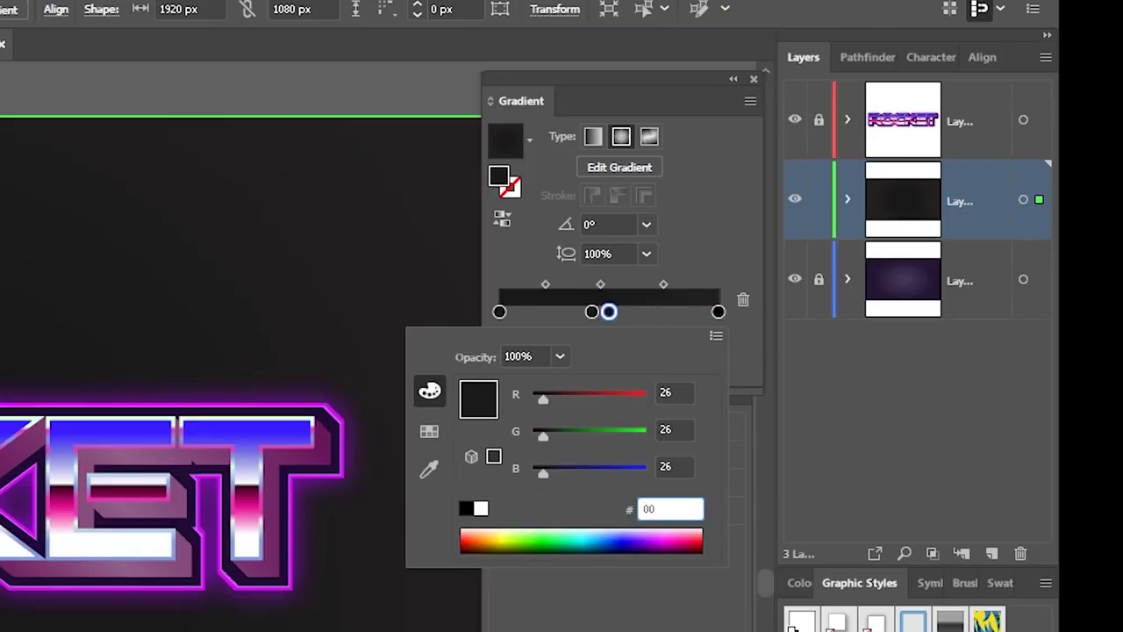
pyautogui.write('eaf')
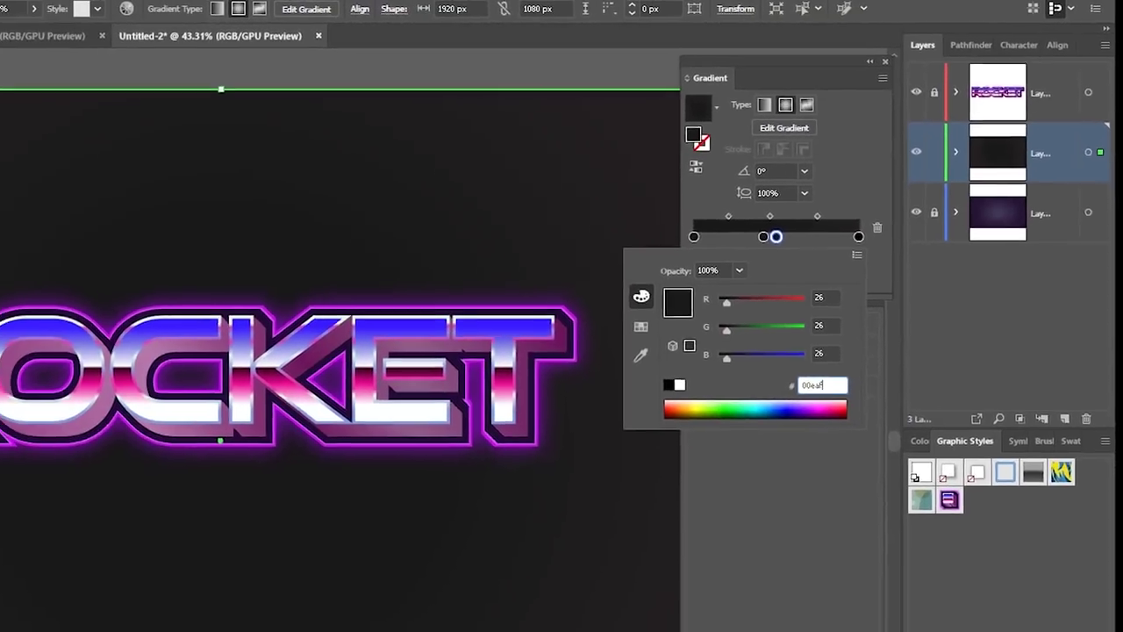
pyautogui.write('f')
pyautogui.press('Return')
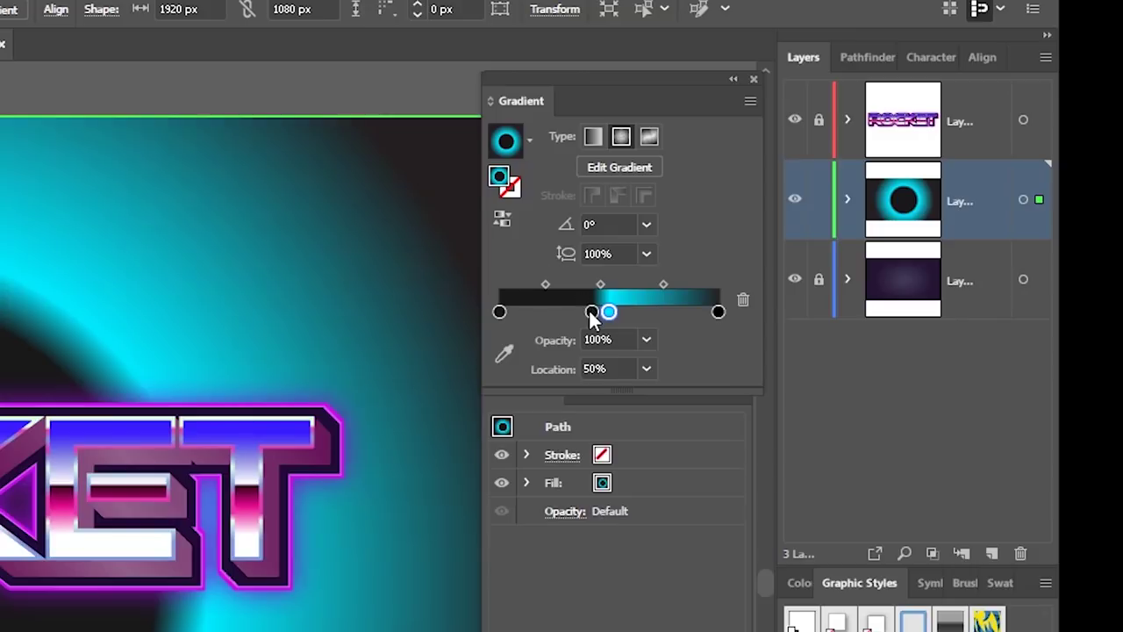
# Copy the dark stop to about 61% and replace the end stop with another dark copy at 100%
pyautogui.moveTo(592, 321); pyautogui.dragTo(632, 316)
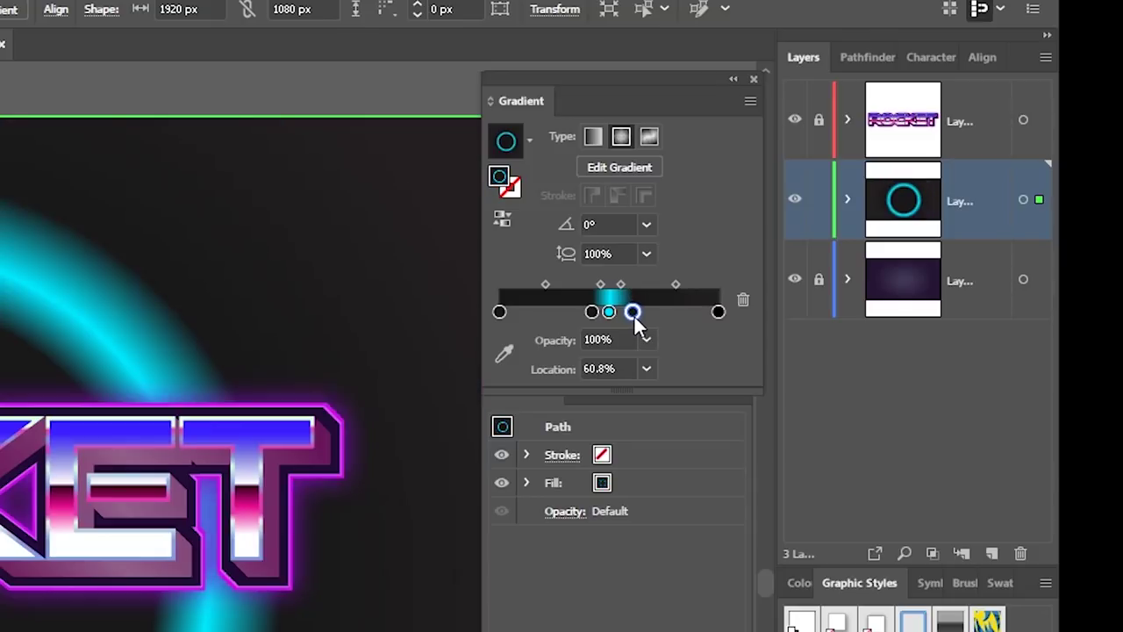
pyautogui.moveTo(719, 312); pyautogui.dragTo(682, 333)
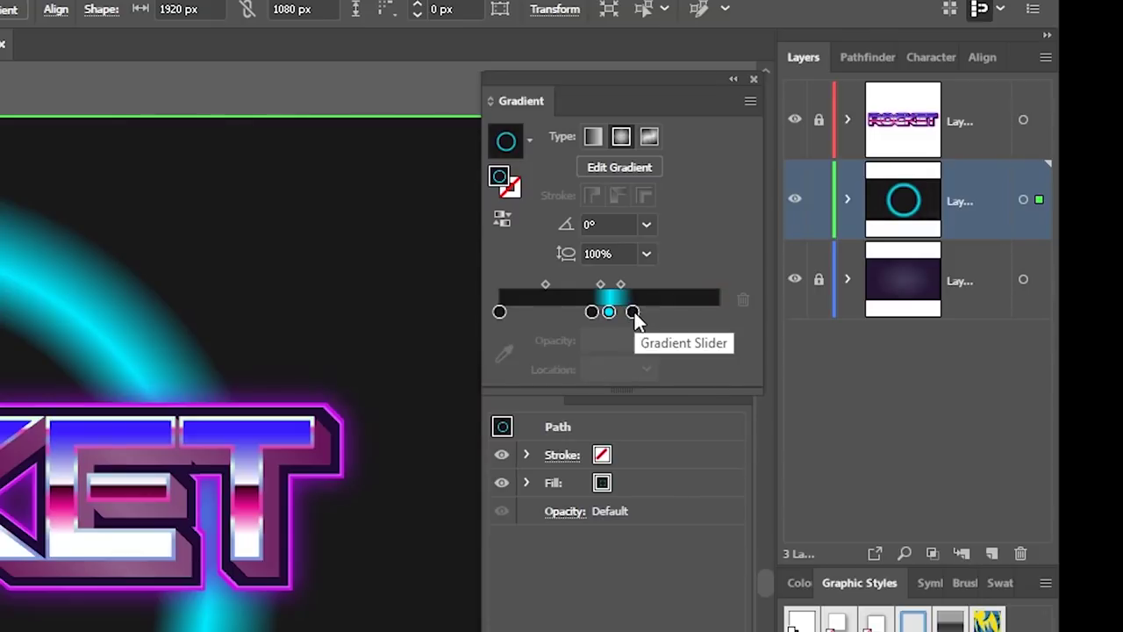
pyautogui.moveTo(670, 312); pyautogui.dragTo(720, 314)
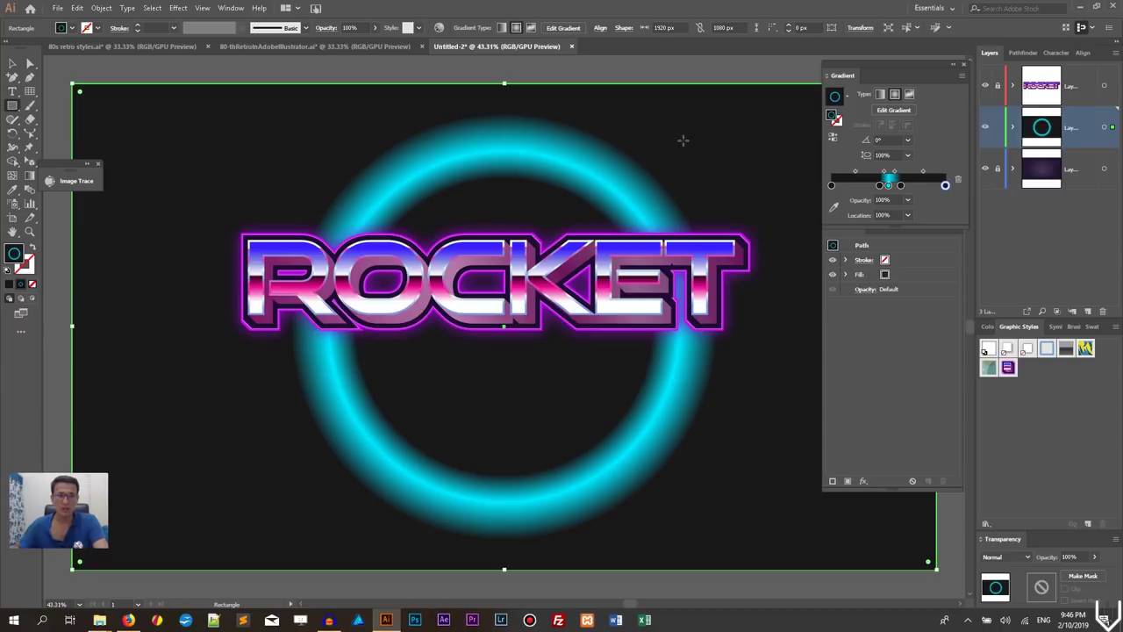
# Set the gradient rectangle's blending mode to Color Dodge and deselect it
pyautogui.click(13, 63)
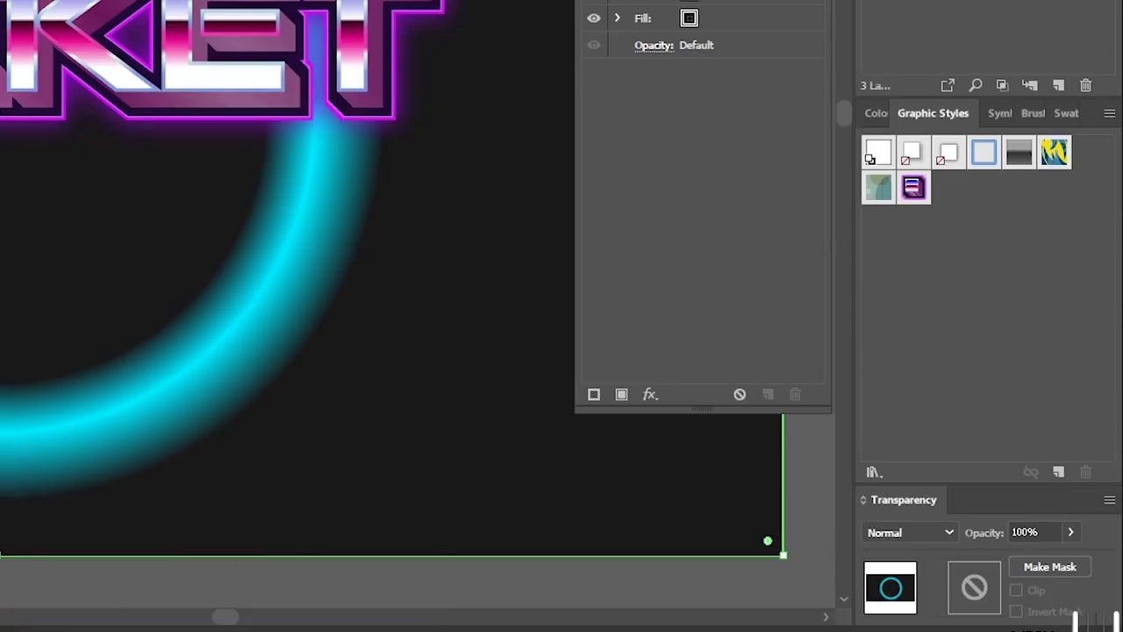
pyautogui.click(910, 531)
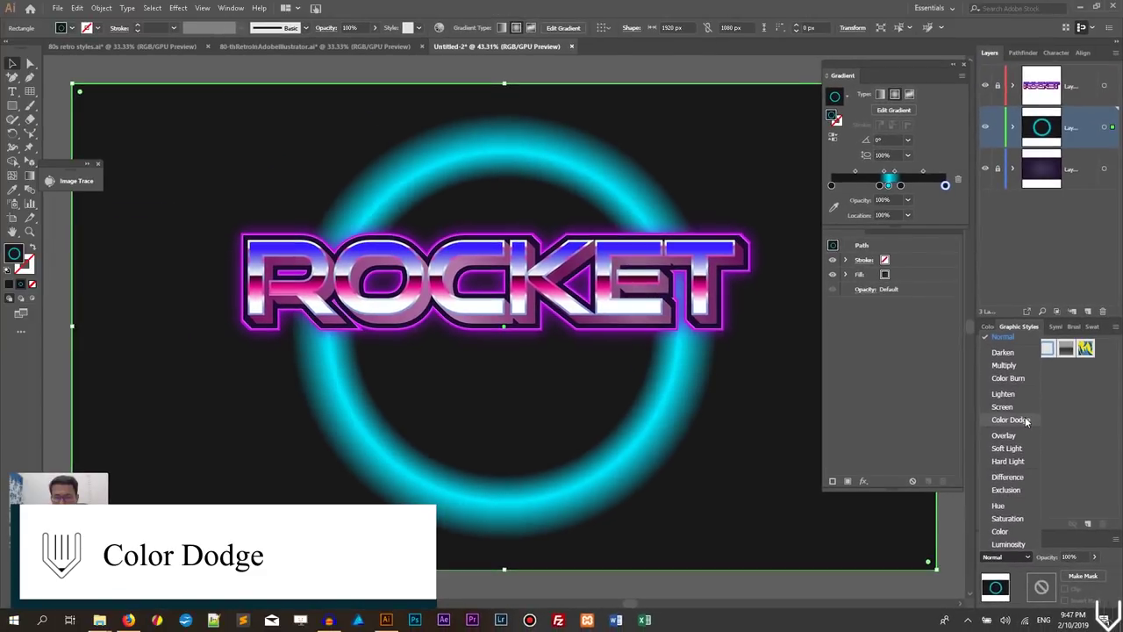
pyautogui.click(1015, 404)
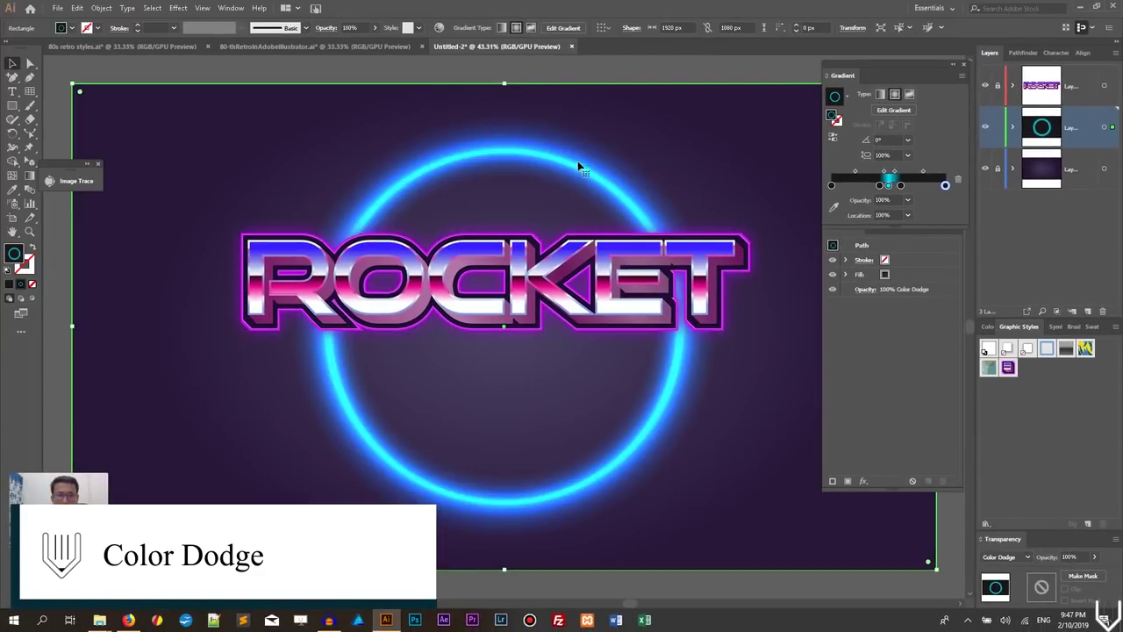
pyautogui.click(569, 70)
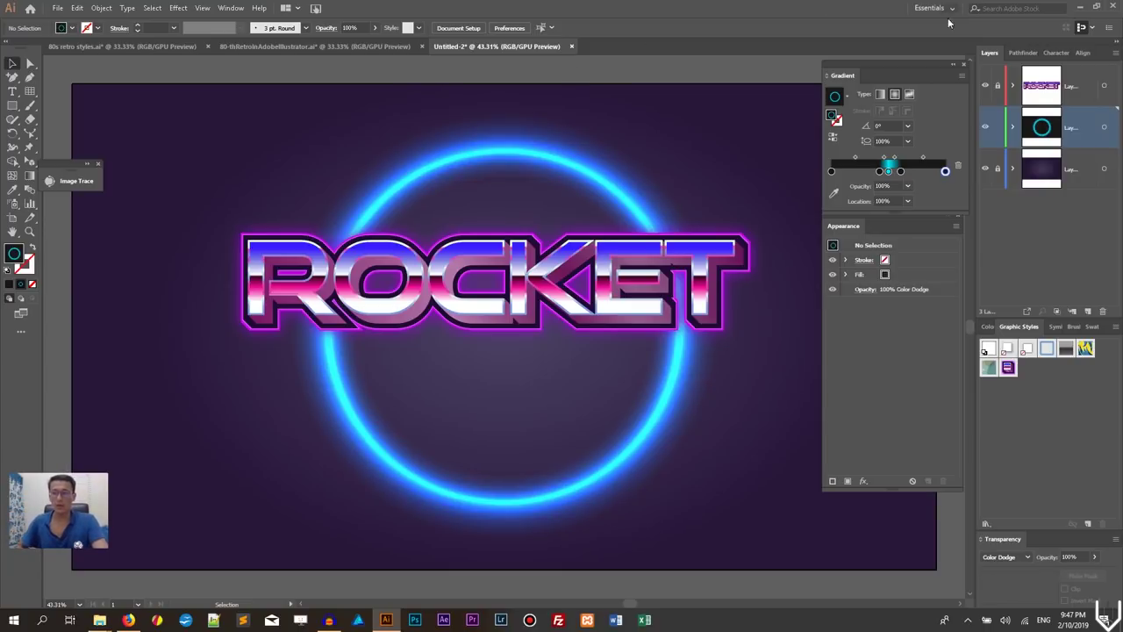
# Lock the glowing ring's layer and add a new layer above it
pyautogui.click(997, 129)
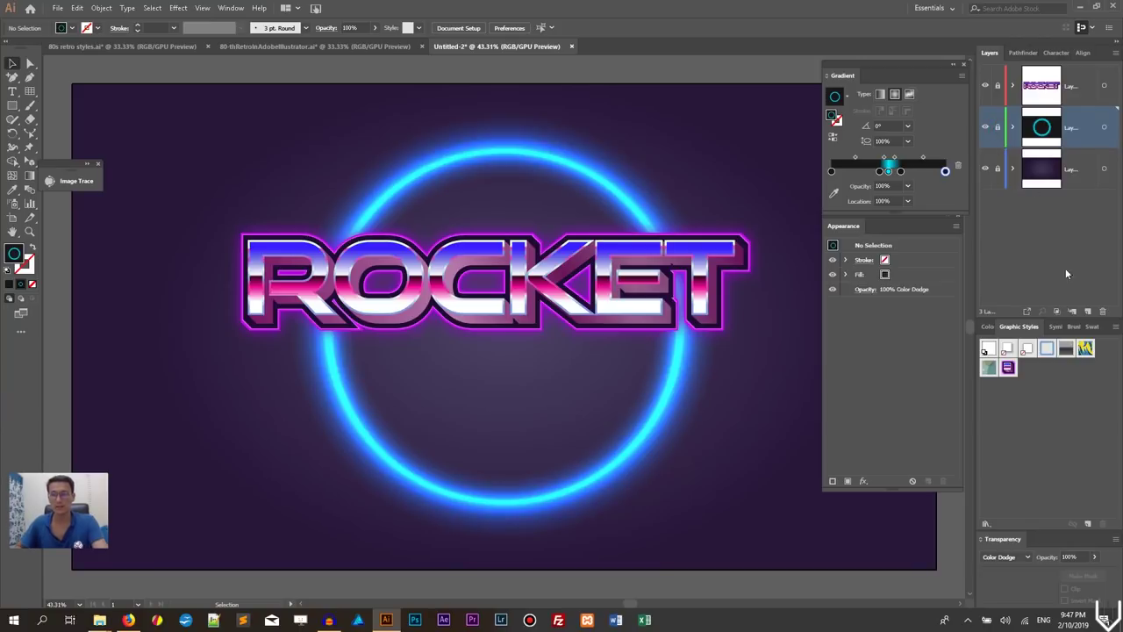
pyautogui.click(1089, 311)
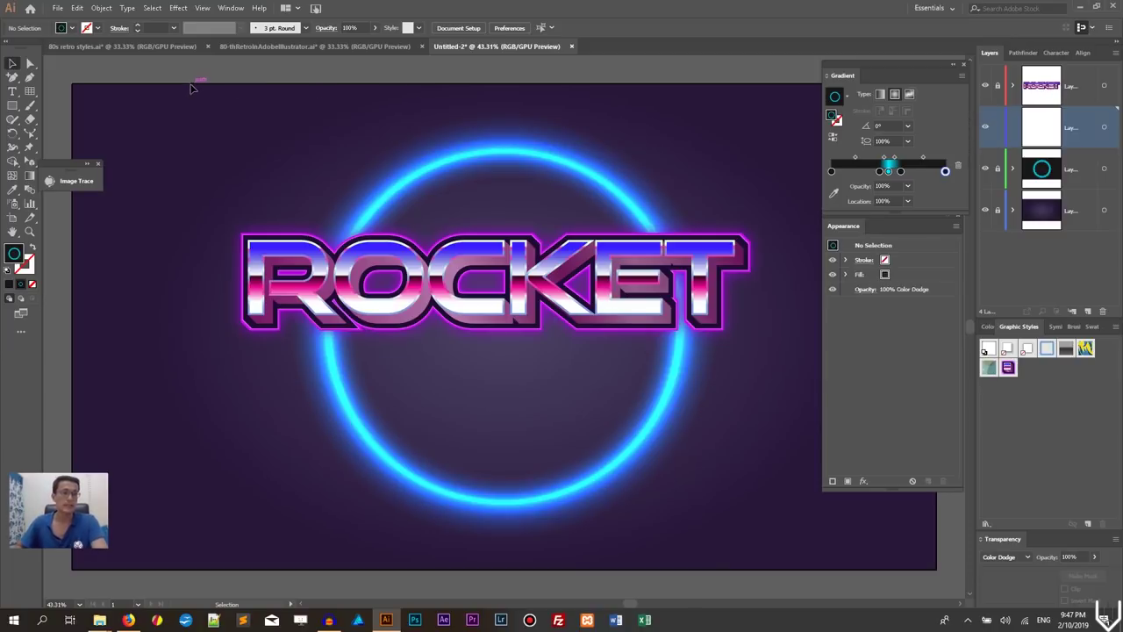
# Check the finished retro design document, and draw a thin rectangle about 440 × 11 px near this artboard's upper-left corner
pyautogui.hotkey('ctrl', 'shift', 'Tab')
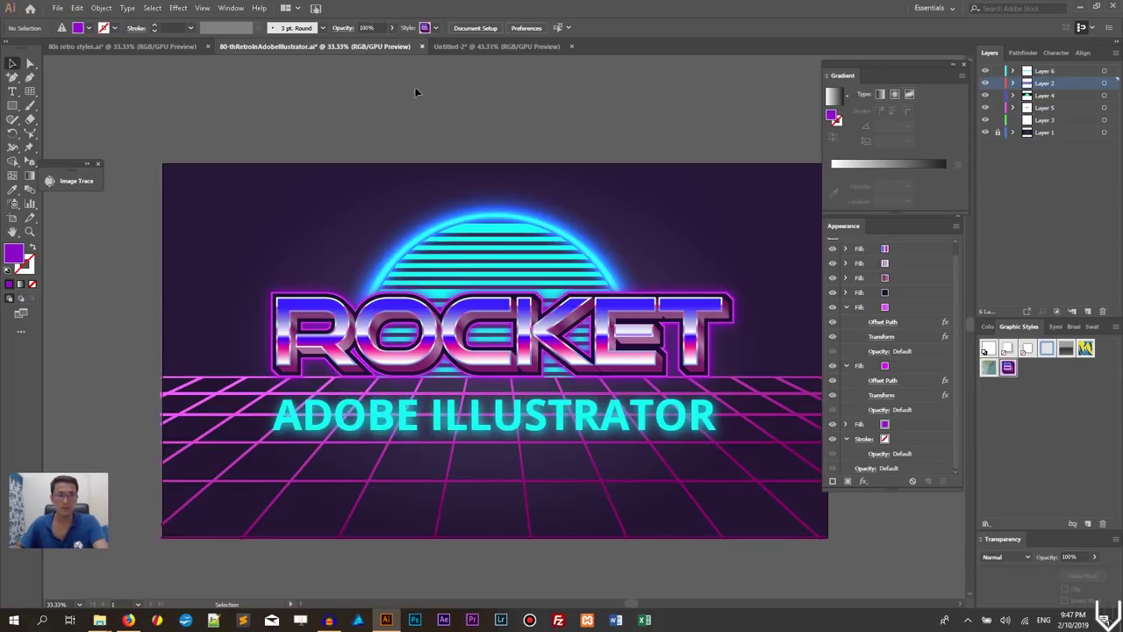
pyautogui.click(474, 46)
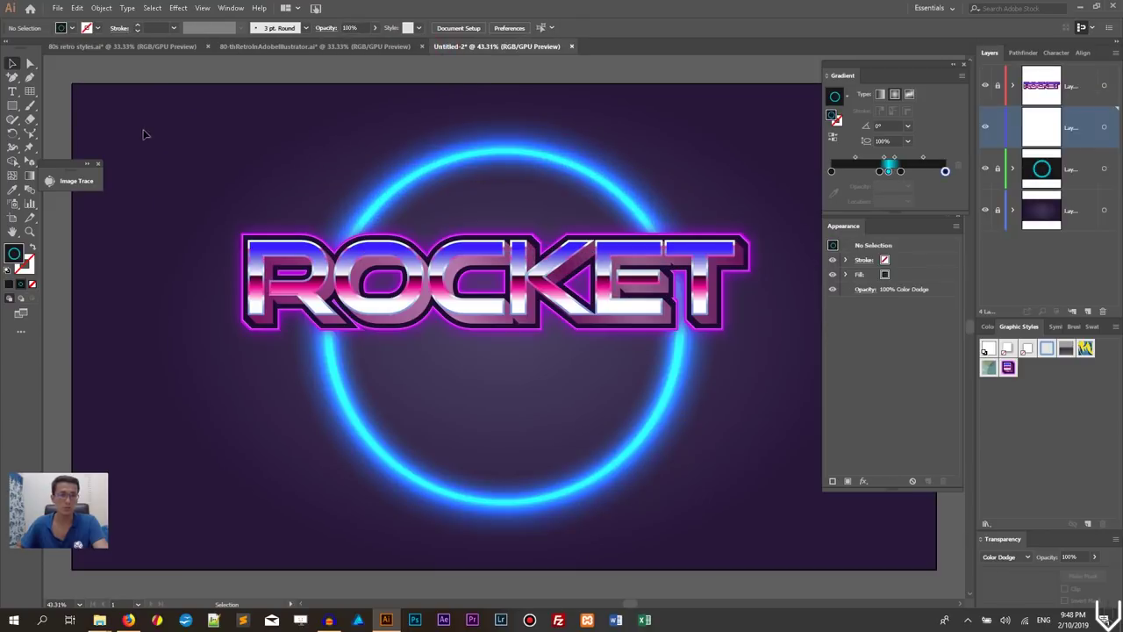
pyautogui.click(13, 106)
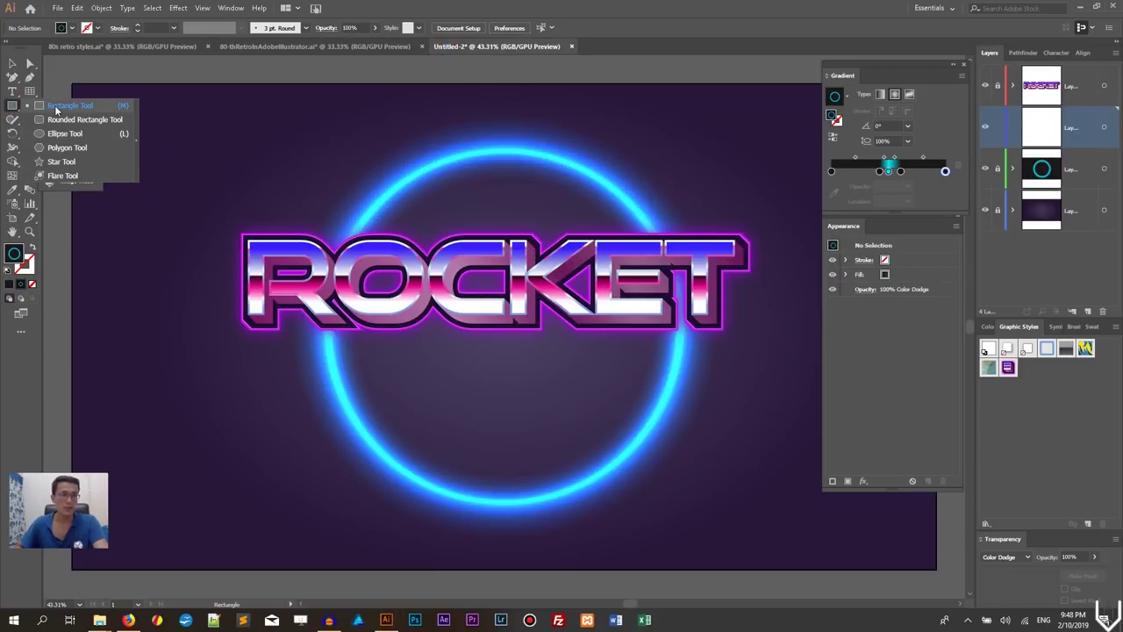
pyautogui.moveTo(110, 102); pyautogui.dragTo(309, 106)
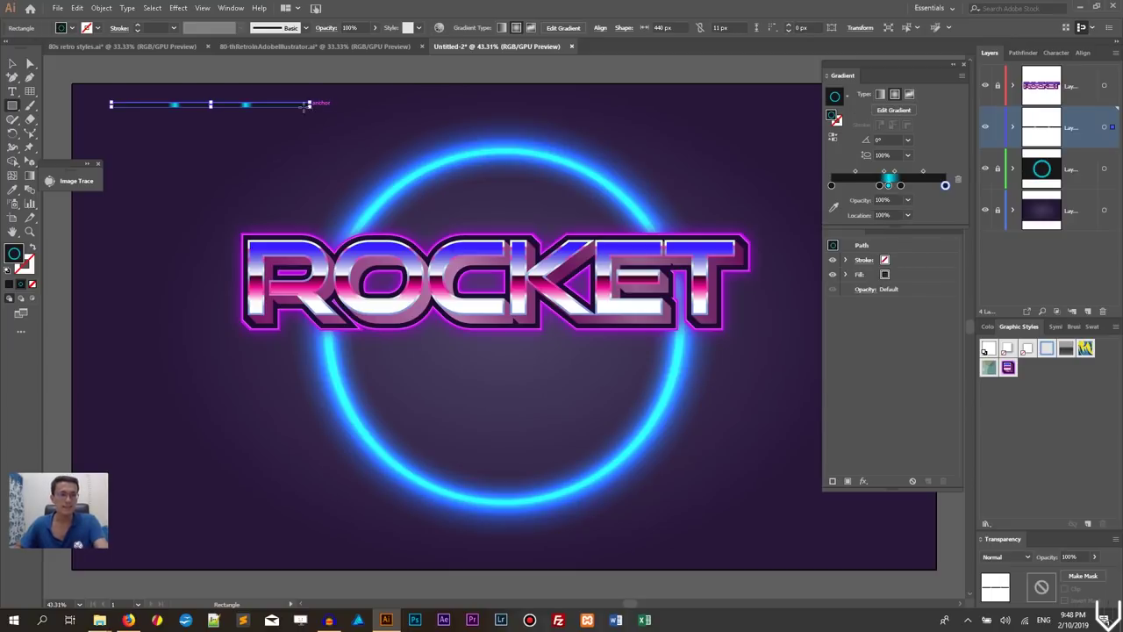
# Replace the thin rectangle's gradient with a solid turquoise fill, 4de2e2, and deselect it
pyautogui.click(12, 63)
pyautogui.click(9, 283)
pyautogui.doubleClick(15, 255)
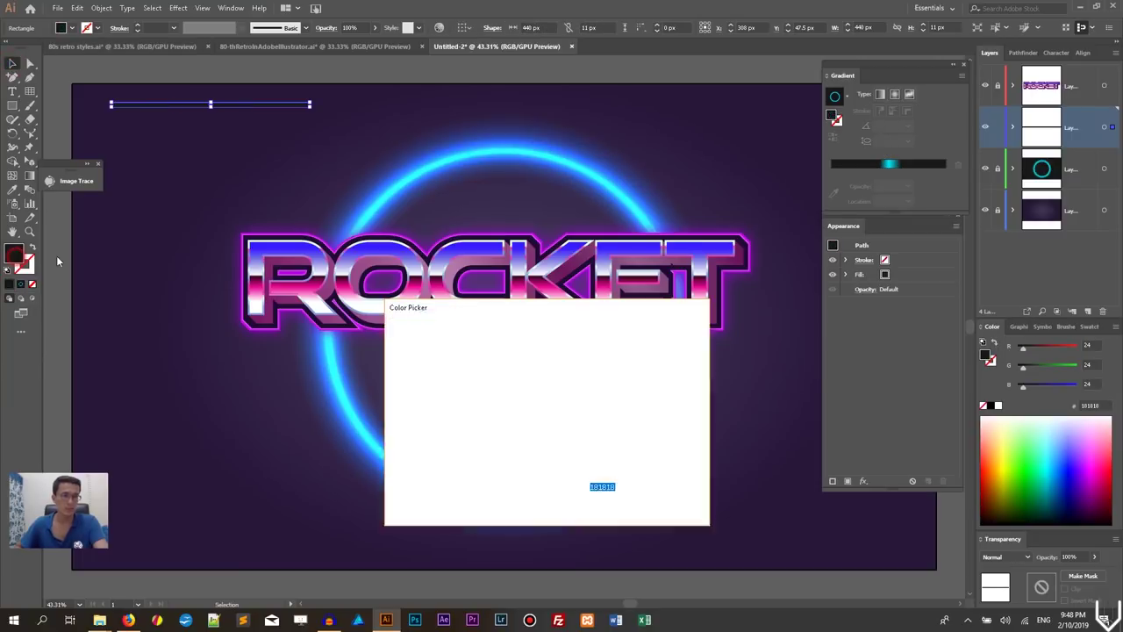
pyautogui.click(491, 357)
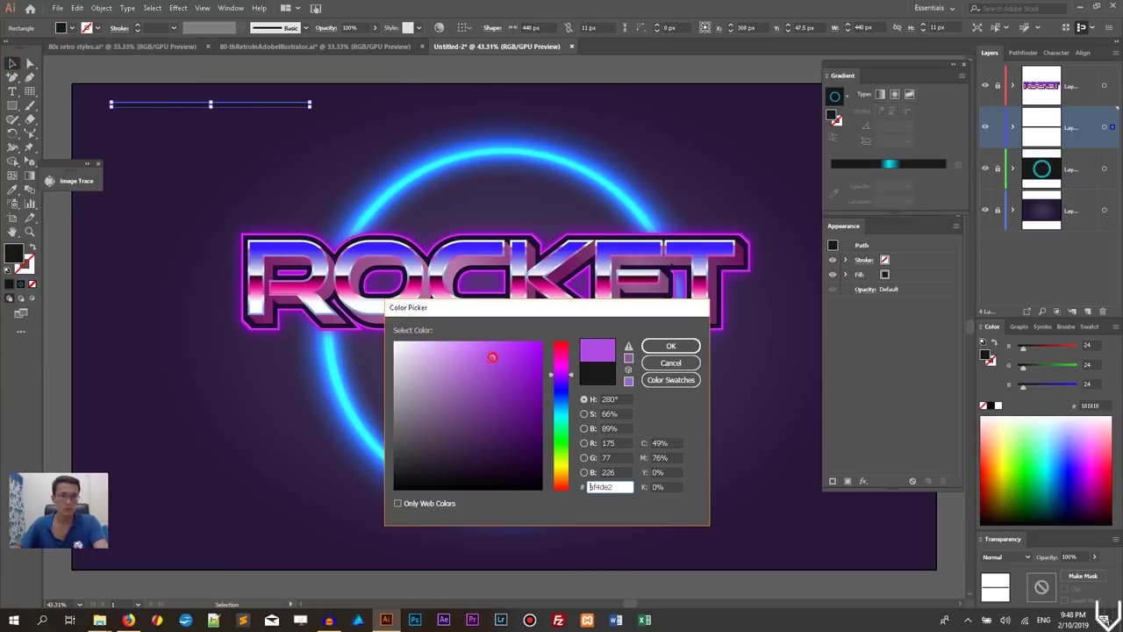
pyautogui.click(569, 418)
pyautogui.click(671, 346)
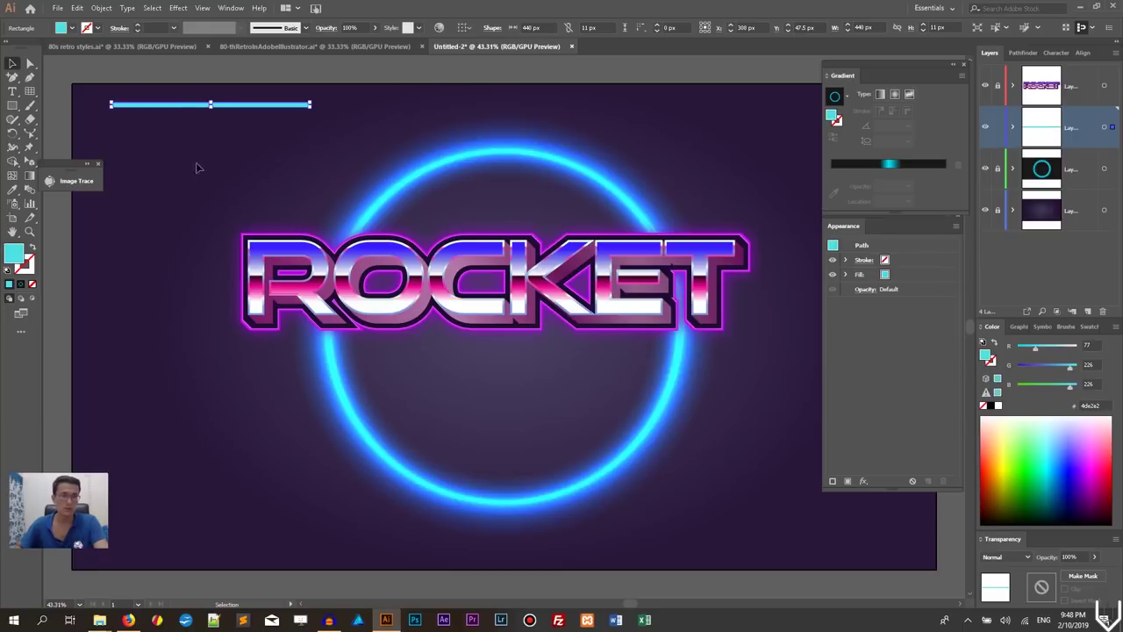
pyautogui.click(170, 72)
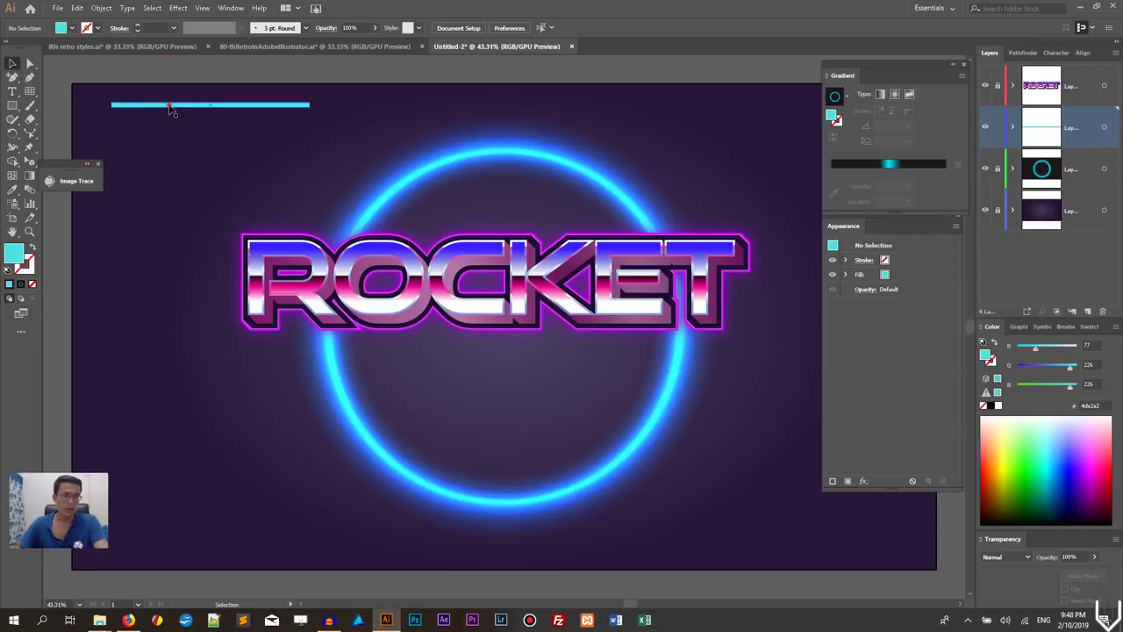
# Set the turquoise bar's height to 10 px
pyautogui.click(171, 106)
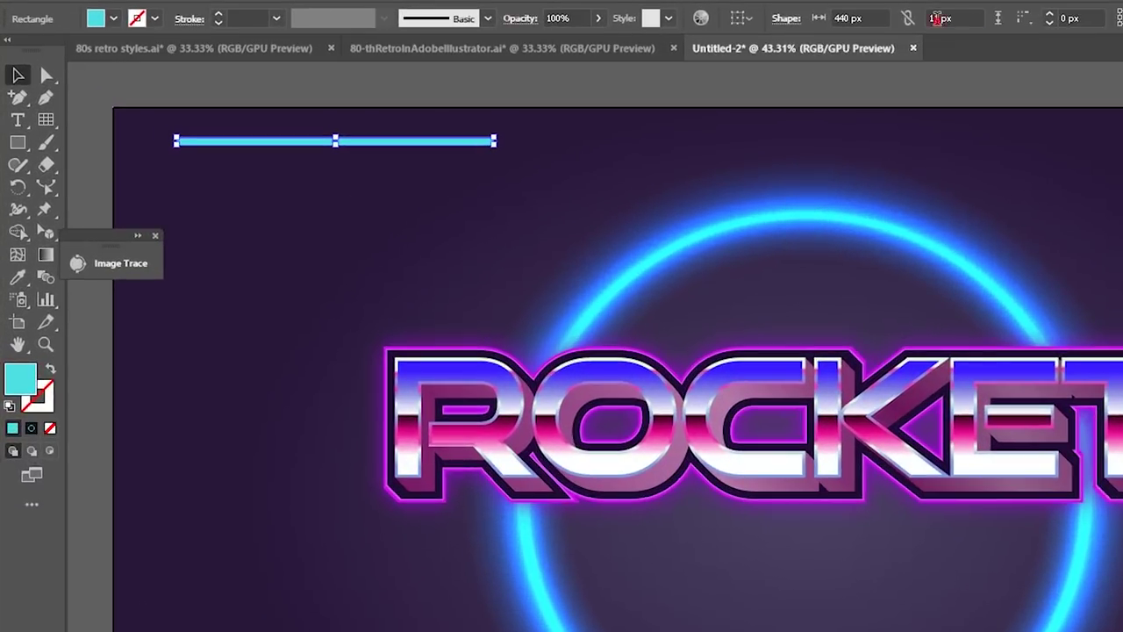
pyautogui.click(594, 24)
pyautogui.write('10')
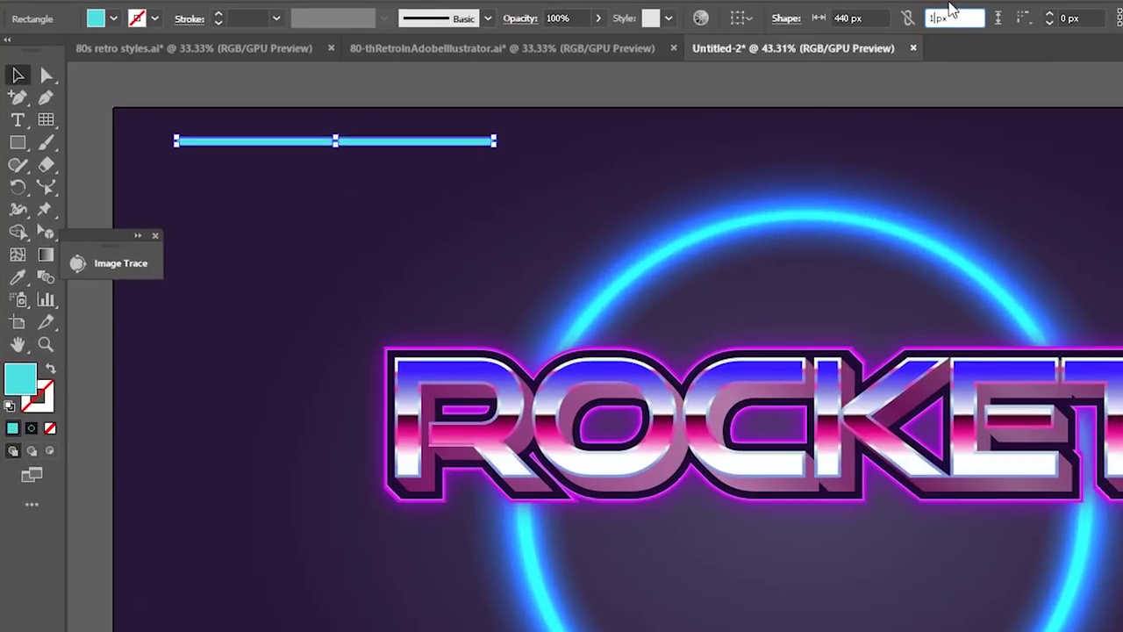
pyautogui.press('Return')
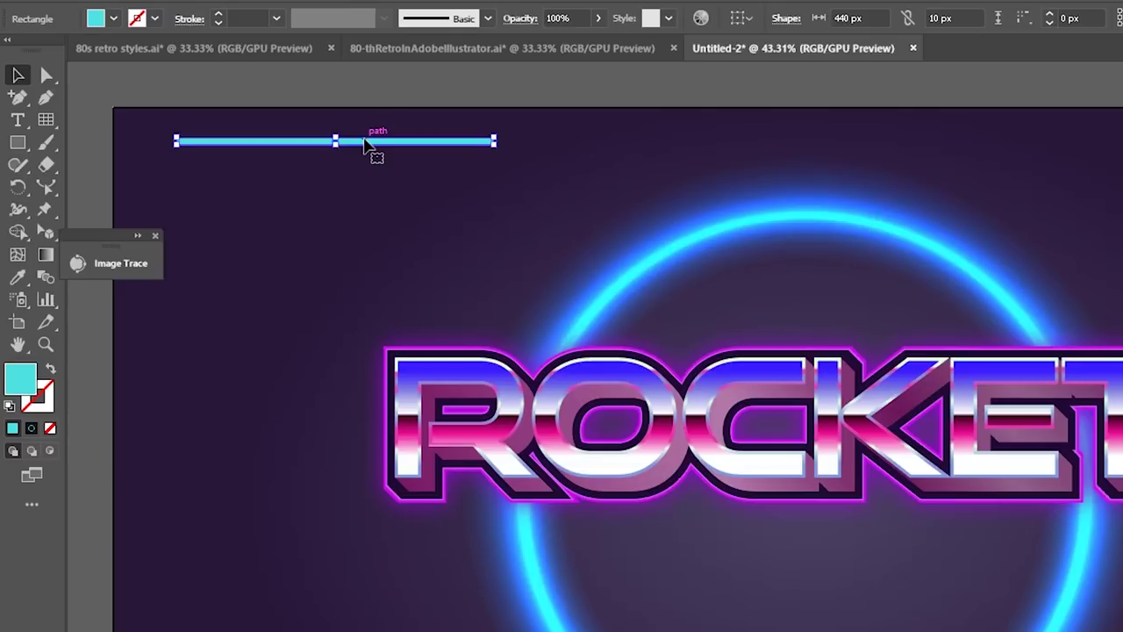
pyautogui.moveTo(367, 144); pyautogui.dragTo(369, 147)
# Change the bar's fill colour to hex 1bfff3
pyautogui.doubleClick(20, 380)
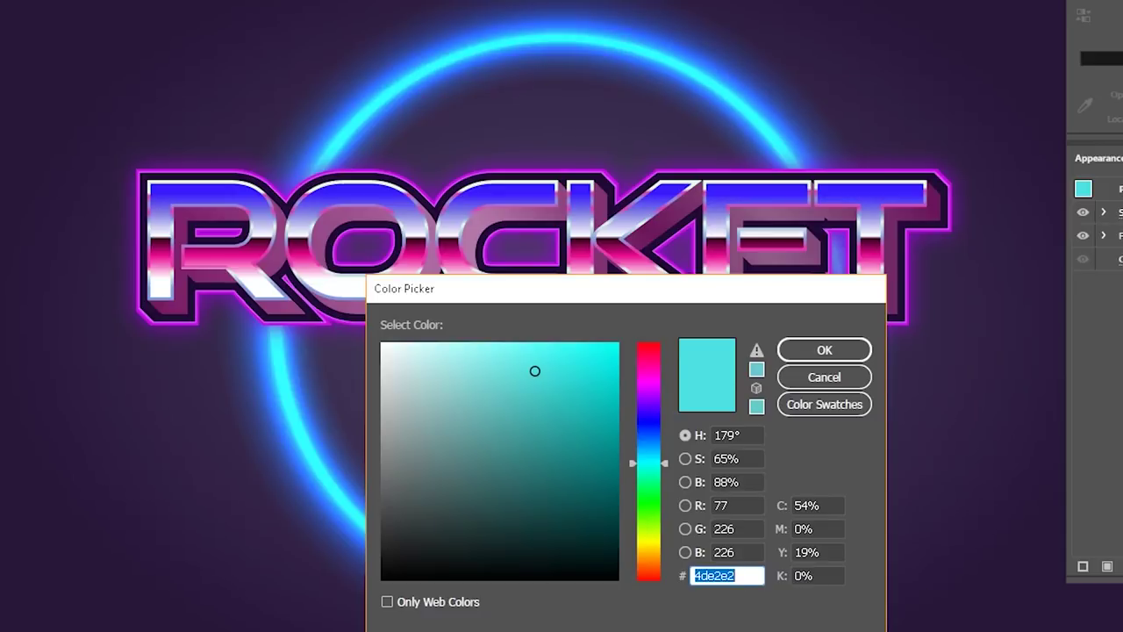
pyautogui.write('1bfff3')
pyautogui.press('Return')
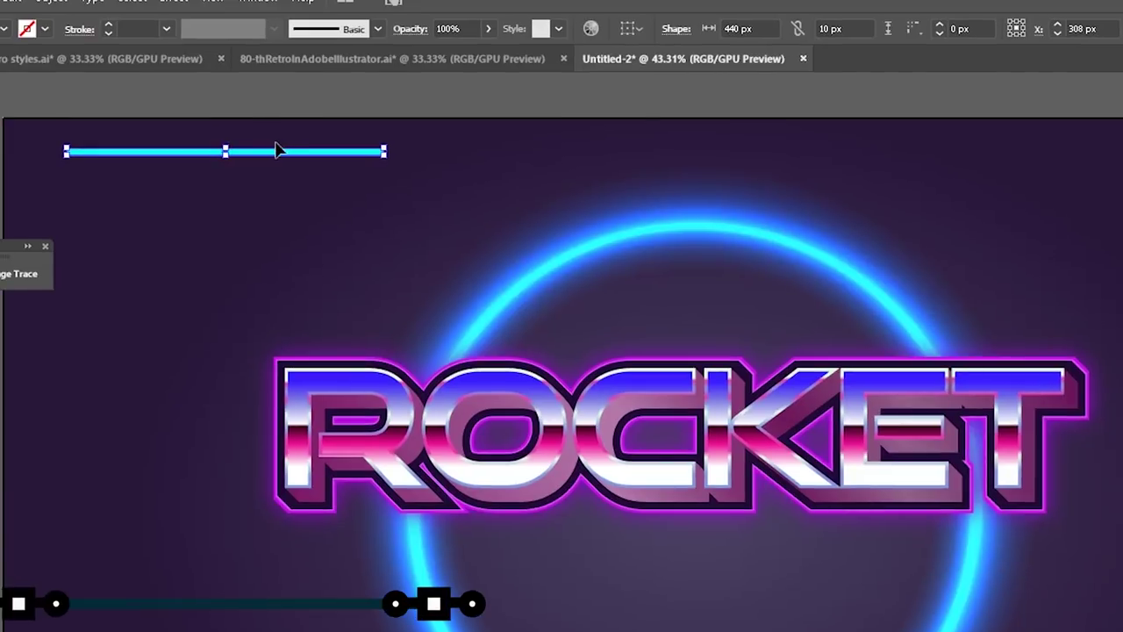
# Duplicate the turquoise bar directly below itself, leaving a gap about as tall as the bar
pyautogui.click(272, 157)
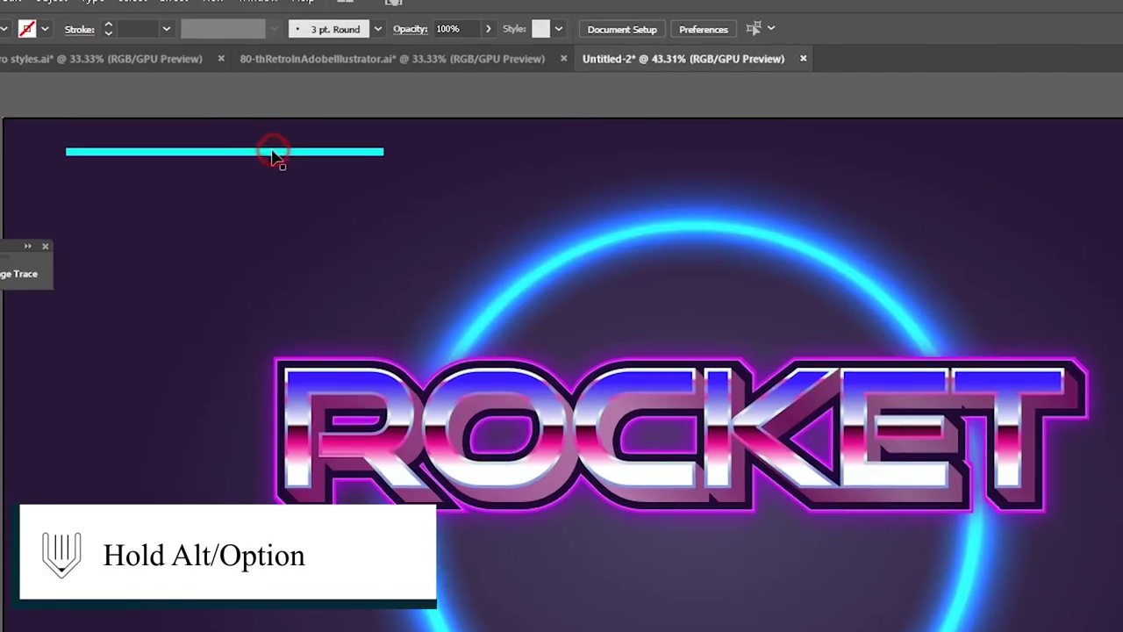
pyautogui.click(271, 155)
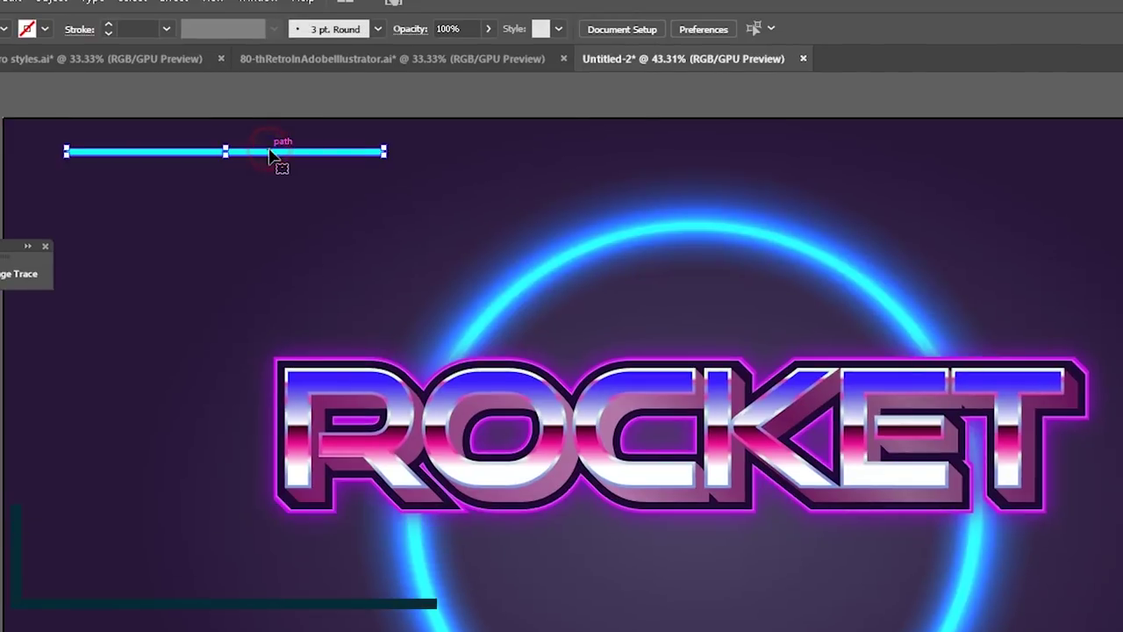
pyautogui.scroll(1, 271, 156)
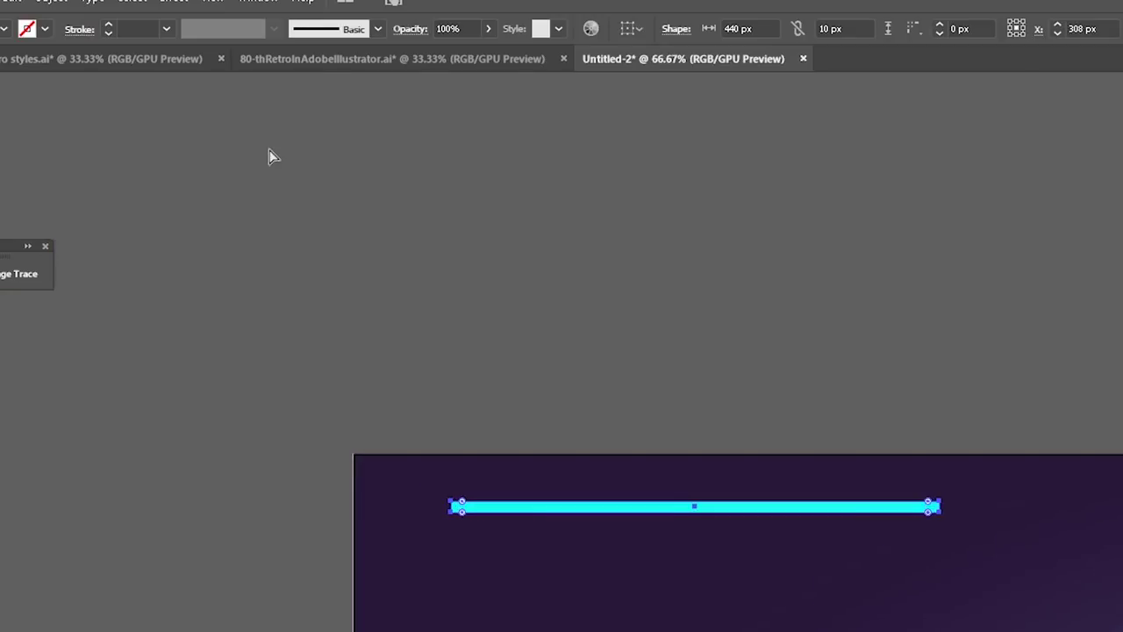
pyautogui.moveTo(687, 273); pyautogui.dragTo(526, 49)
pyautogui.moveTo(602, 270); pyautogui.dragTo(612, 297)
pyautogui.hotkey('ctrl', 'z')
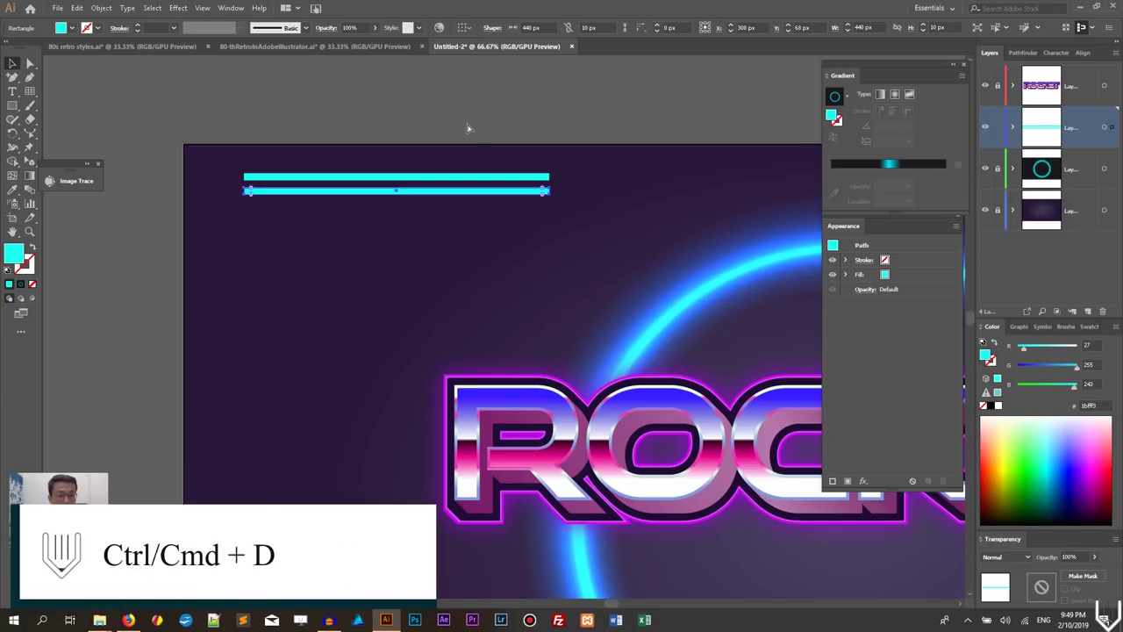
# Repeat the duplication to build a stack of nine evenly spaced turquoise stripes
pyautogui.hotkey('ctrl', 'd')
pyautogui.hotkey('ctrl', 'd')
pyautogui.hotkey('ctrl', 'd')
pyautogui.hotkey('ctrl', 'd')
pyautogui.hotkey('ctrl', 'd')
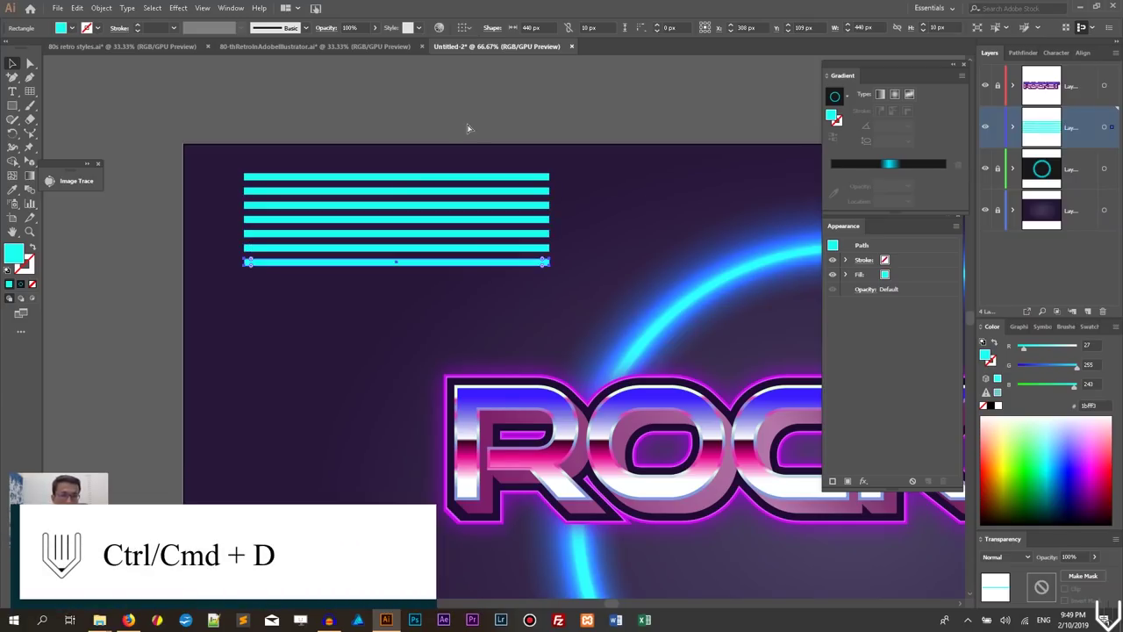
pyautogui.hotkey('ctrl', 'd')
pyautogui.hotkey('ctrl', 'd')
# Make a pattern swatch from all nine stripes, keeping the Grid tile type and the 440 × 174 px tile size
pyautogui.click(217, 120)
pyautogui.moveTo(217, 121); pyautogui.dragTo(351, 351)
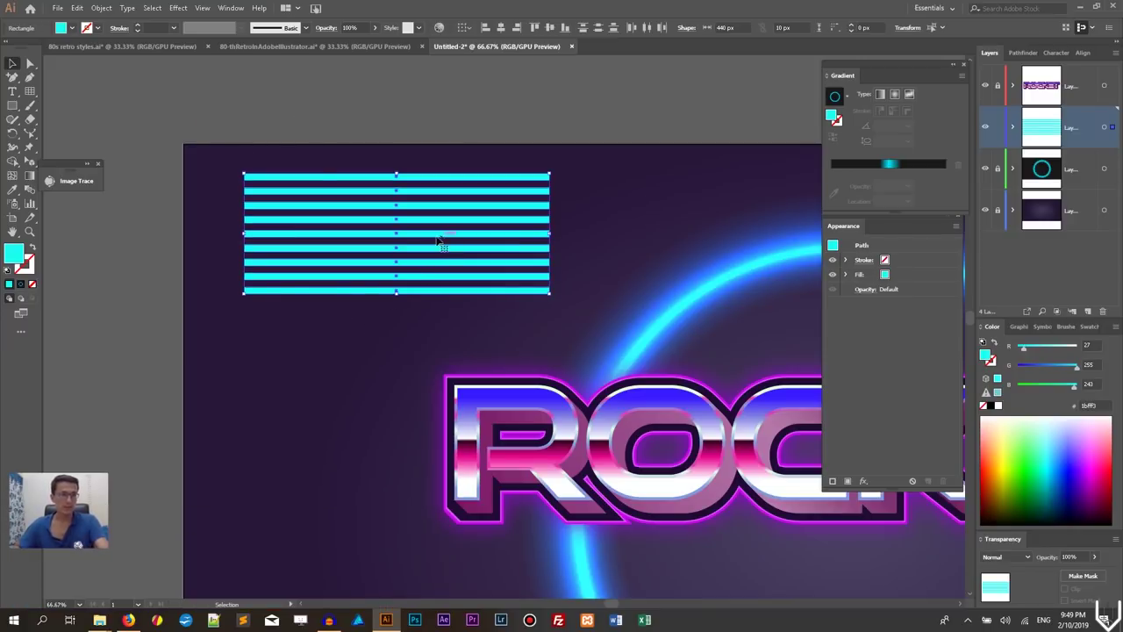
pyautogui.click(101, 8)
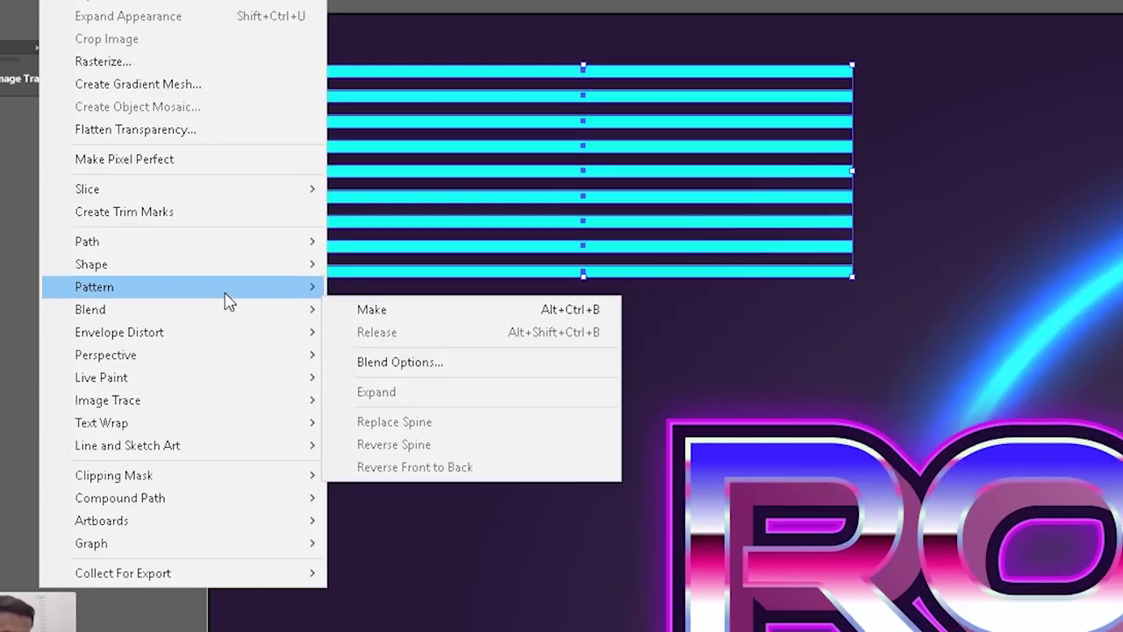
pyautogui.moveTo(205, 296)
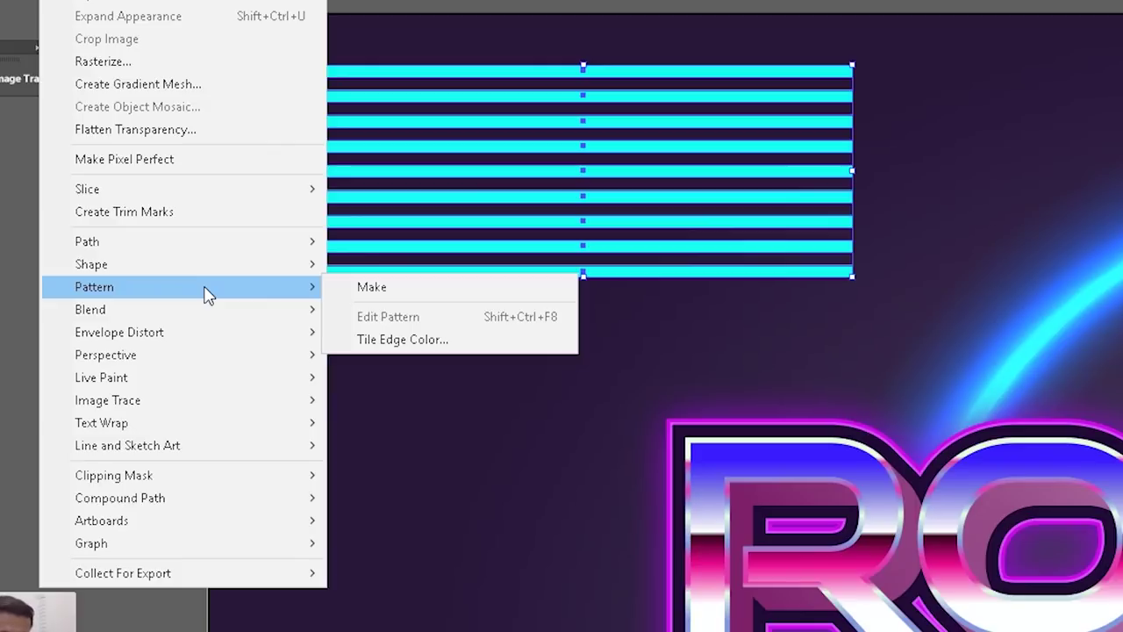
pyautogui.click(395, 291)
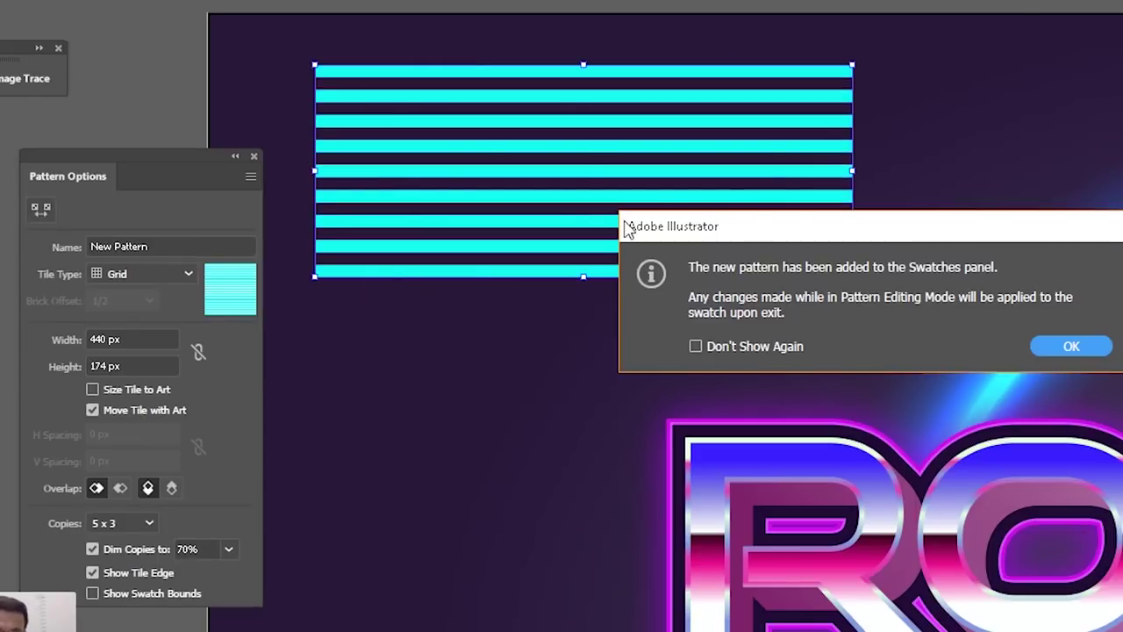
pyautogui.click(1066, 346)
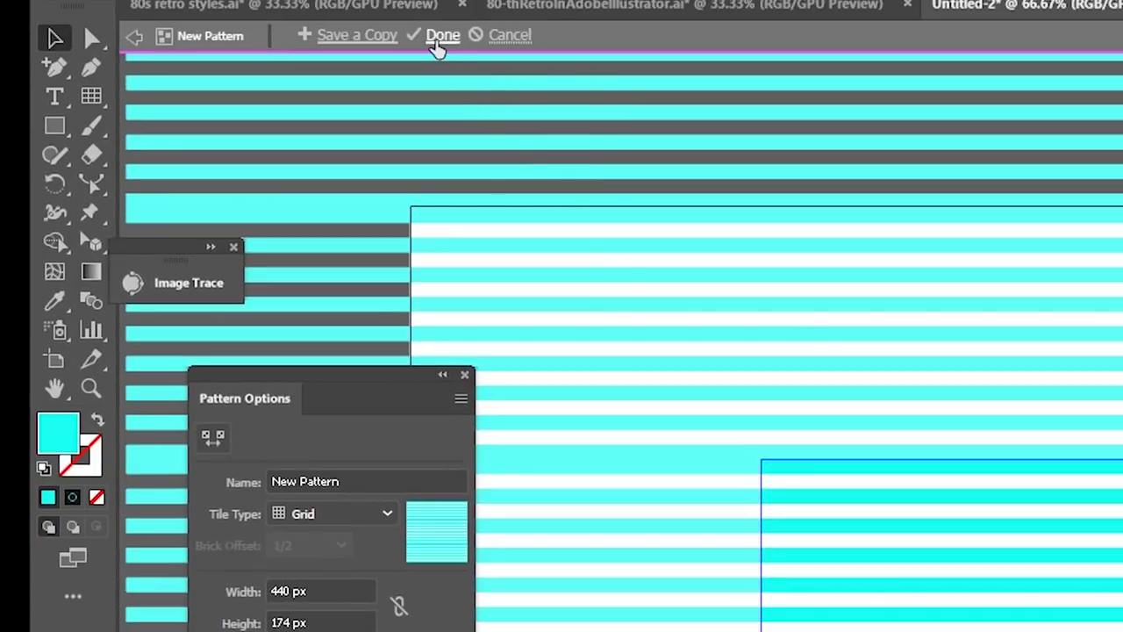
pyautogui.click(438, 40)
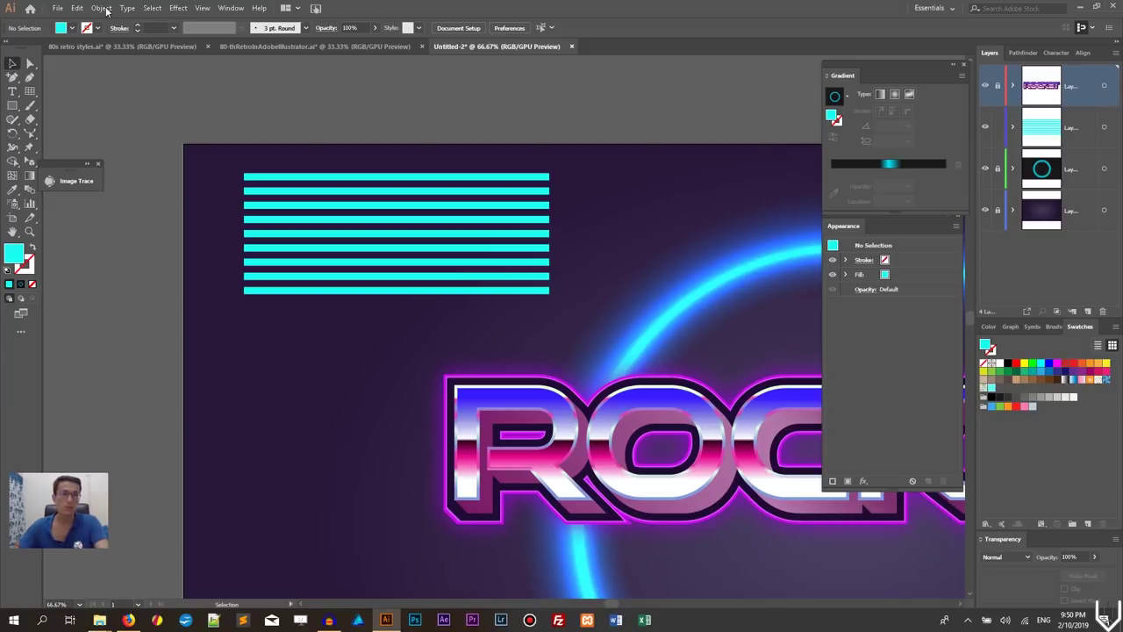
pyautogui.click(231, 7)
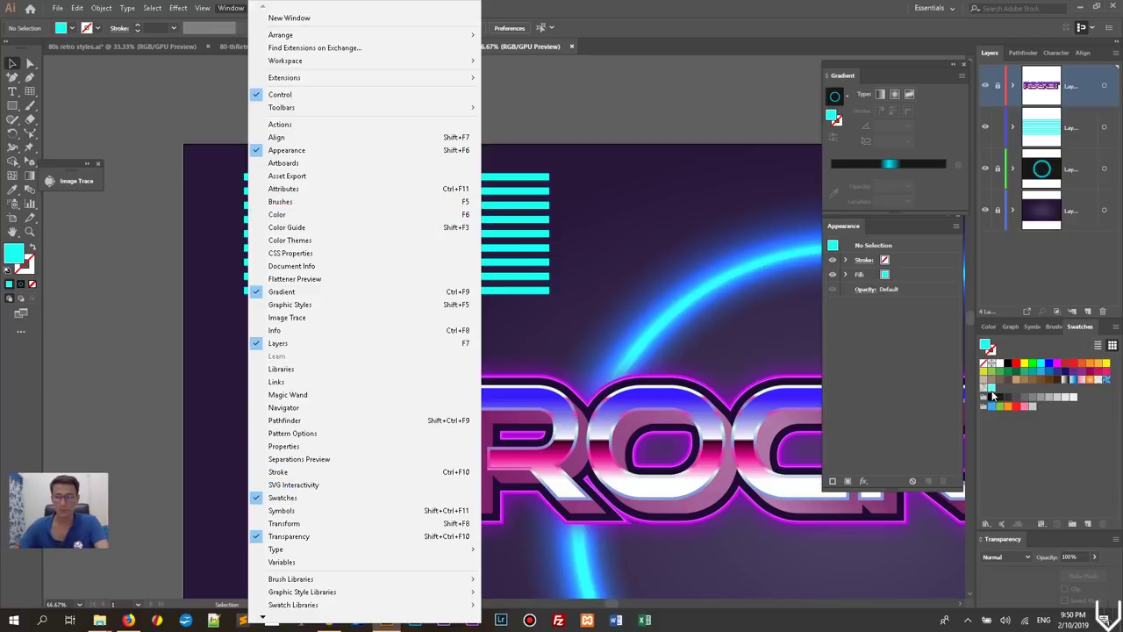
pyautogui.click(1006, 438)
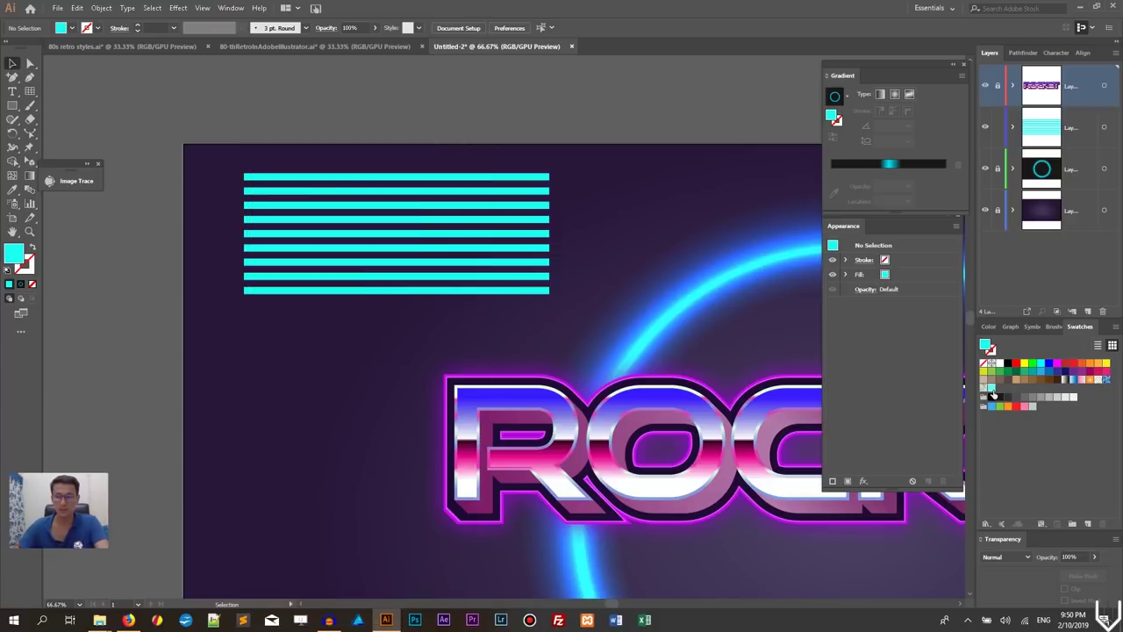
# On the stripes' layer, draw a circle about 772 px in diameter from the centre of the glowing ring
pyautogui.moveTo(692, 246); pyautogui.dragTo(294, 5)
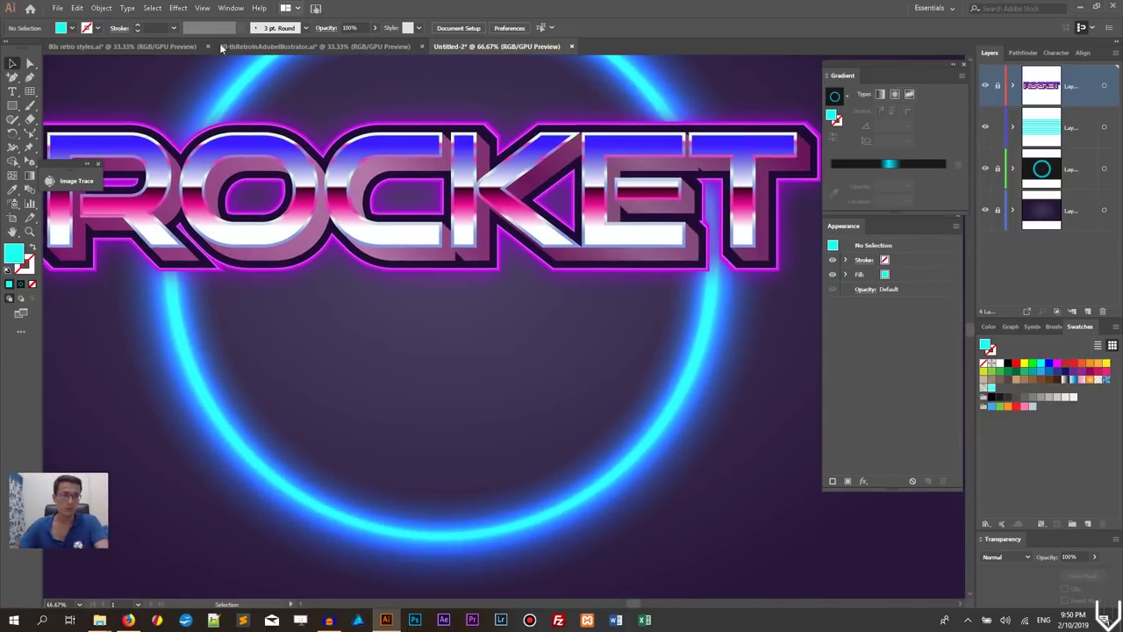
pyautogui.click(11, 105)
pyautogui.click(88, 136)
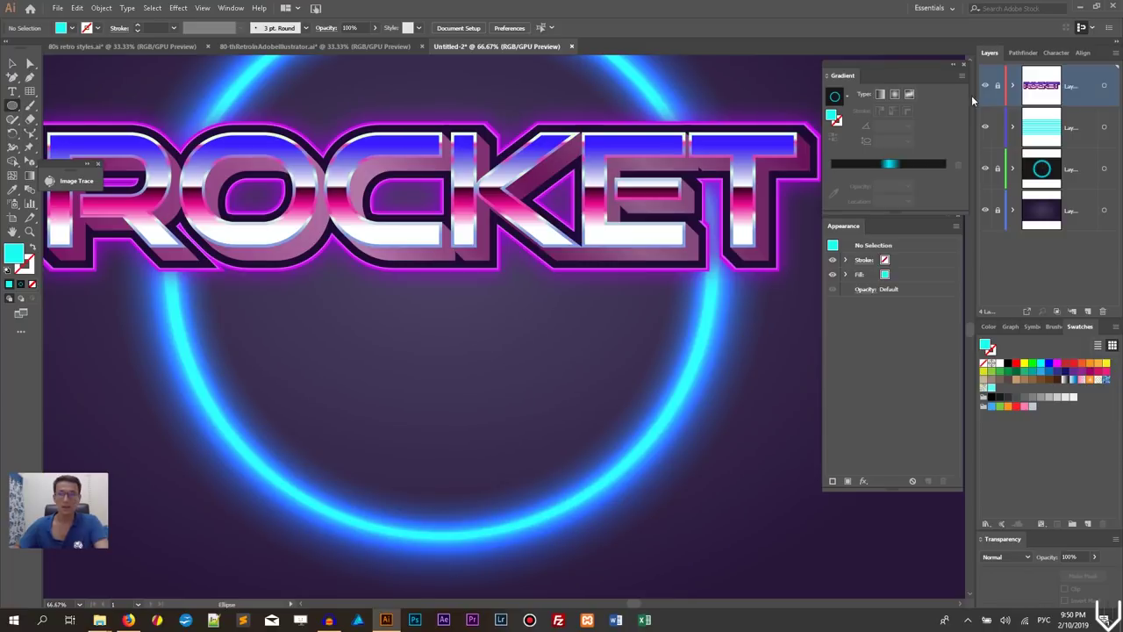
pyautogui.click(1074, 126)
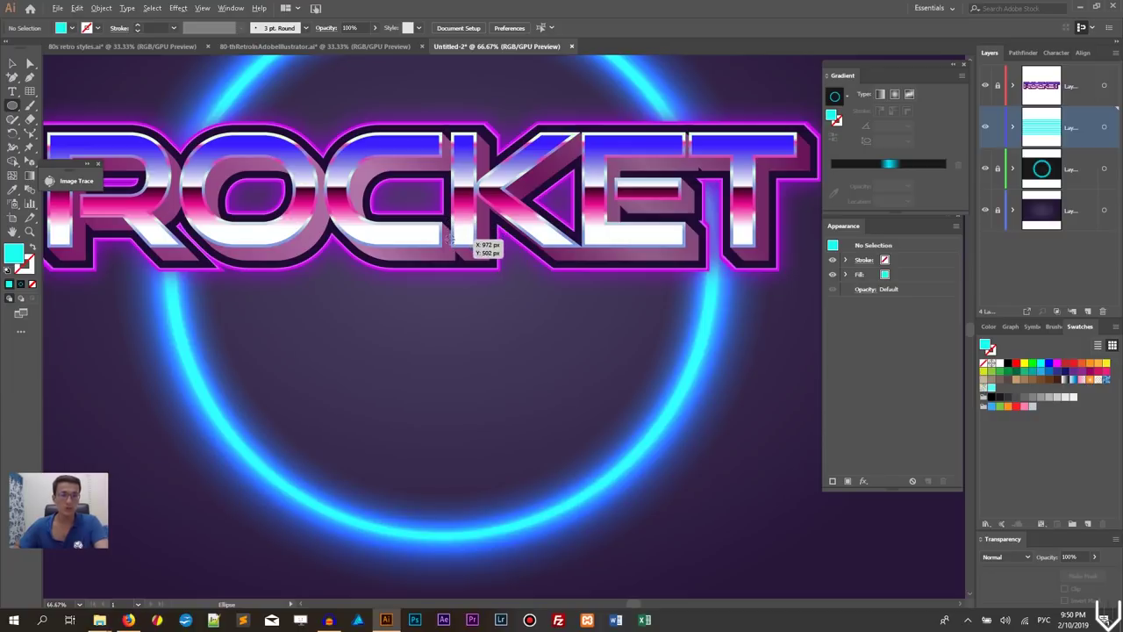
pyautogui.moveTo(450, 238); pyautogui.dragTo(718, 507)
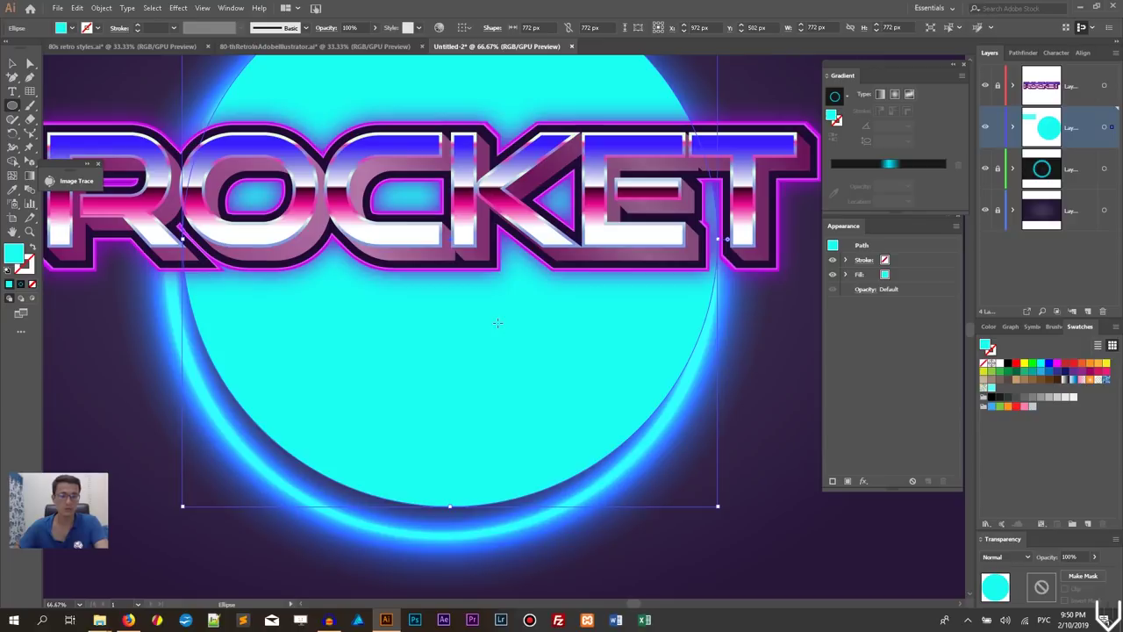
# Centre the turquoise circle inside the glowing ring and scale it down to about 749 px so it fits
pyautogui.press('v')
pyautogui.moveTo(497, 321); pyautogui.dragTo(489, 342)
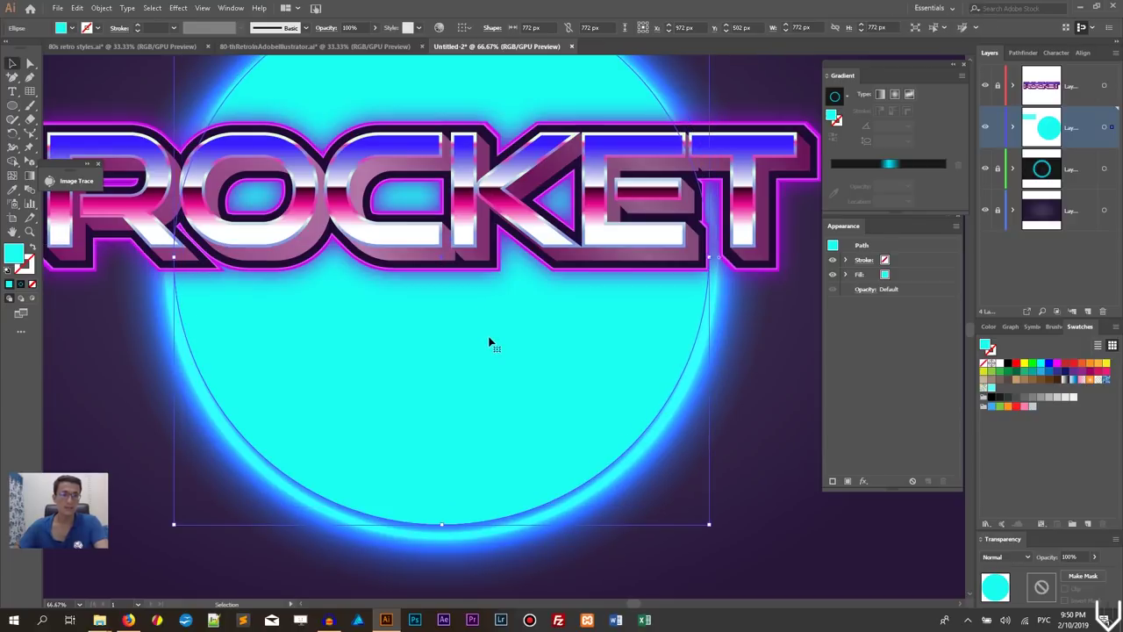
pyautogui.scroll(3, 484, 306)
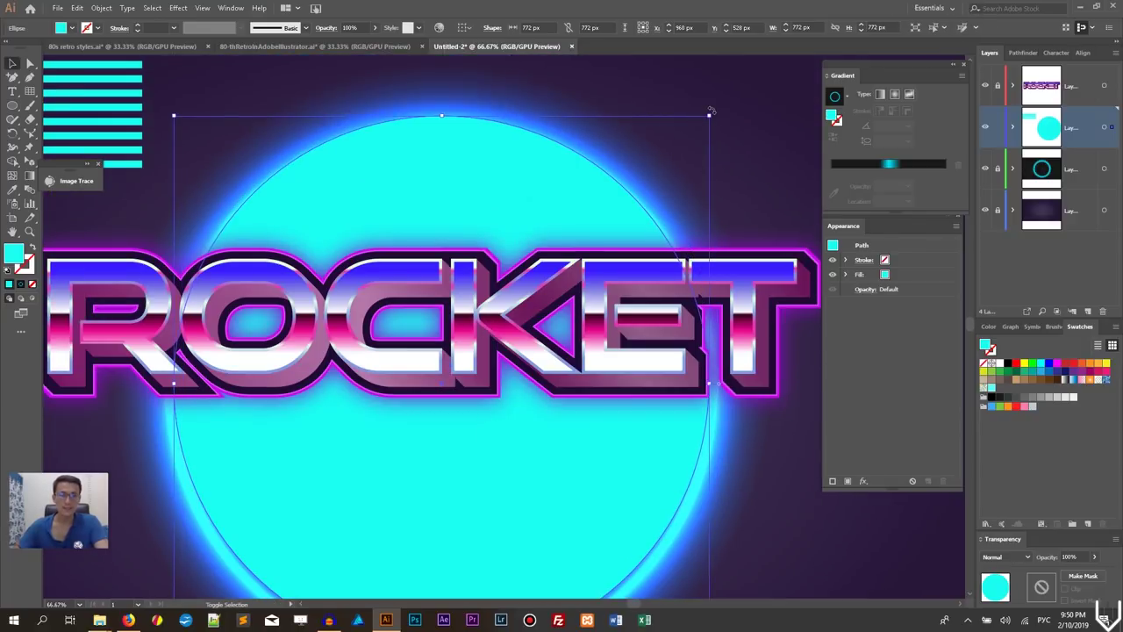
pyautogui.moveTo(709, 115); pyautogui.dragTo(700, 133)
pyautogui.moveTo(556, 181); pyautogui.dragTo(555, 183)
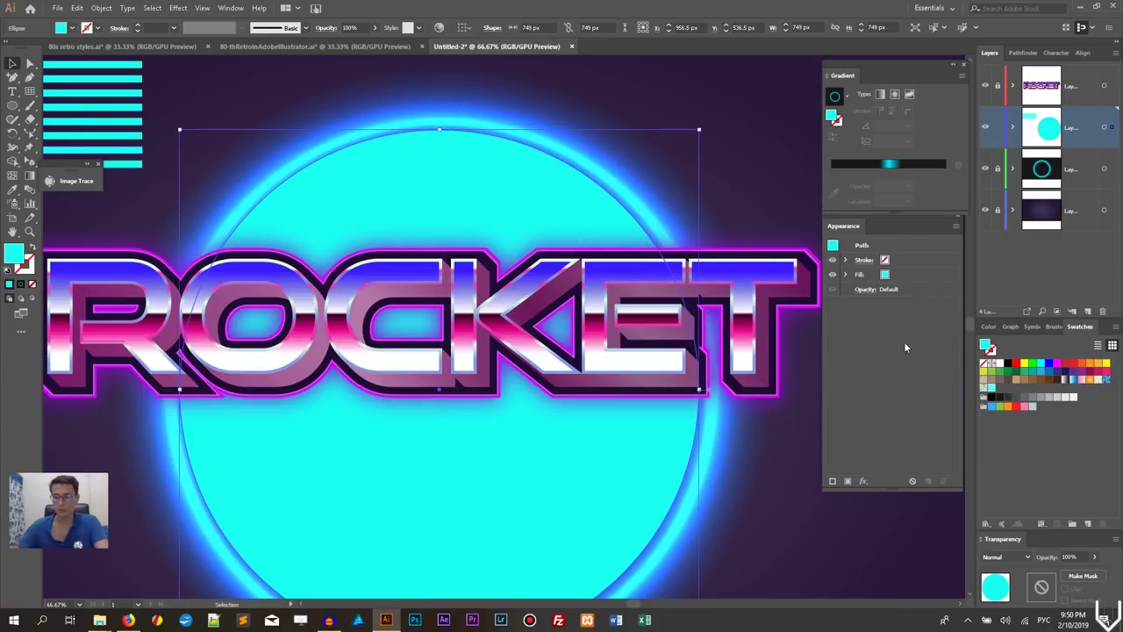
# Fill the circle with the new stripe pattern swatch, and delete the nine loose stripes near the artboard's upper-left corner
pyautogui.click(991, 389)
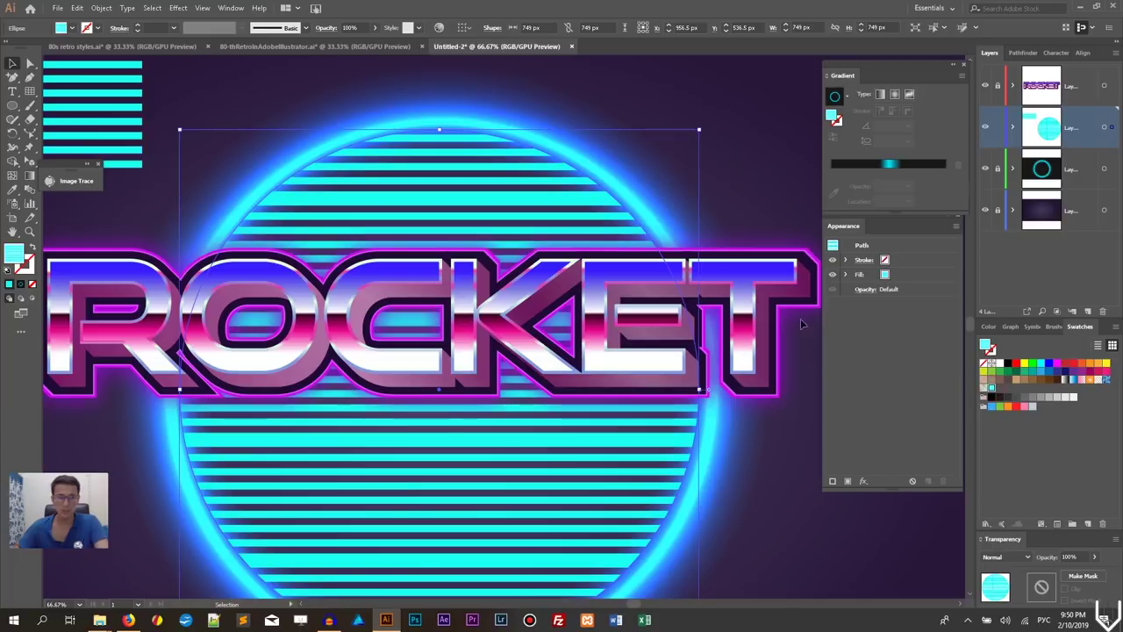
pyautogui.click(738, 108)
pyautogui.hotkey('ctrl', '-')
pyautogui.hotkey('ctrl', '-')
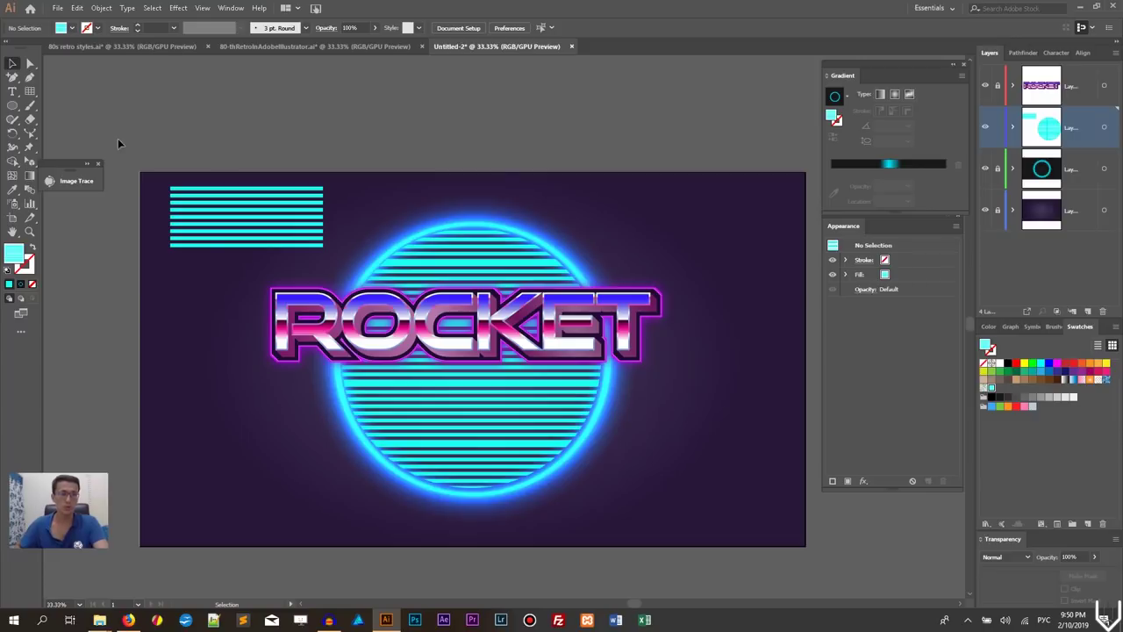
pyautogui.moveTo(177, 206); pyautogui.dragTo(192, 254)
pyautogui.press('Delete')
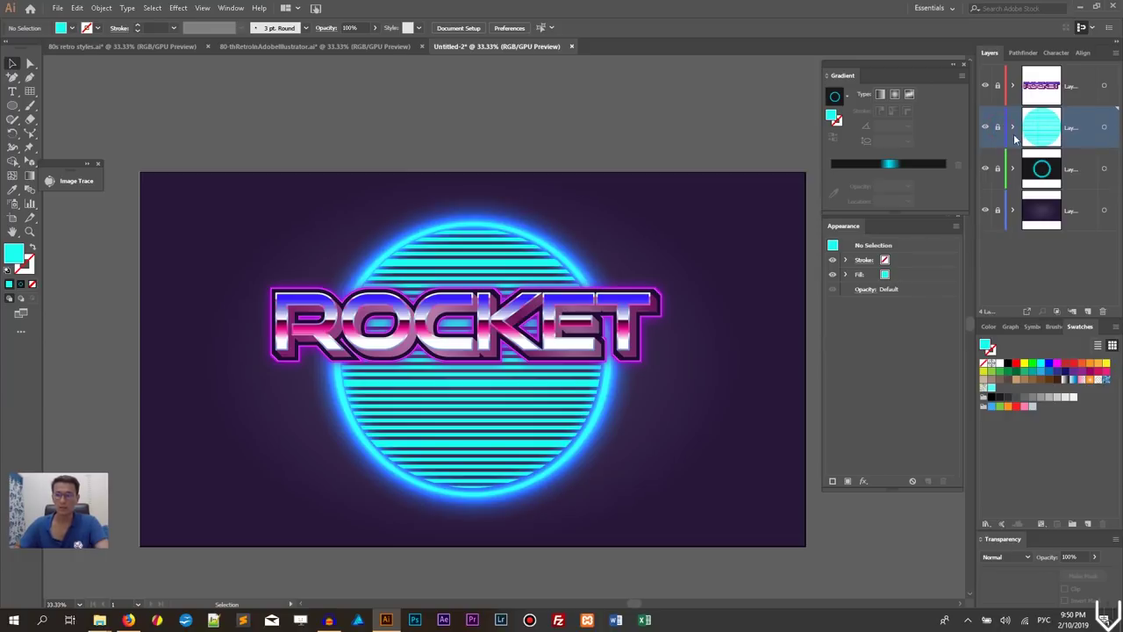
# Add an empty layer between the ROCKET lettering and the striped circle, and check the floor grid in the finished retro design document
pyautogui.click(1088, 311)
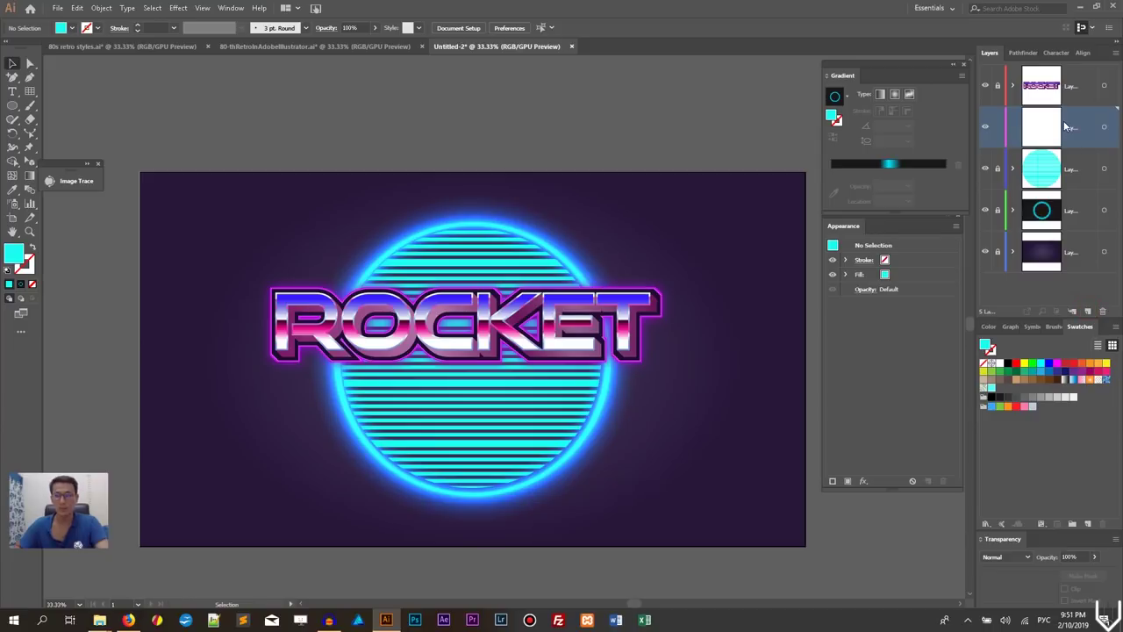
pyautogui.click(1073, 92)
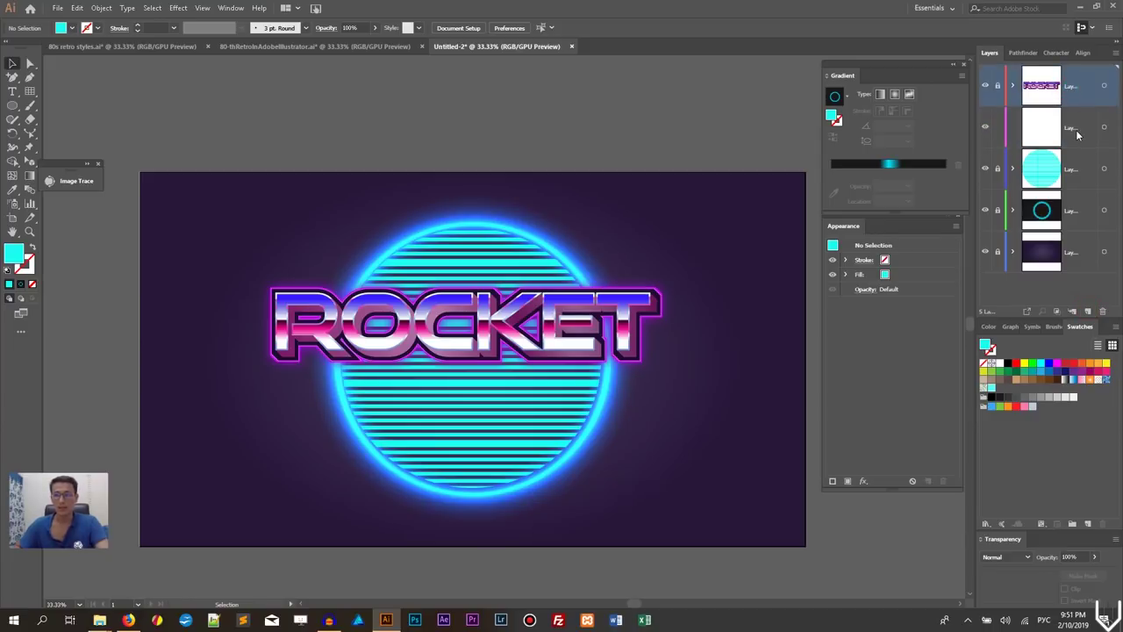
pyautogui.click(1074, 173)
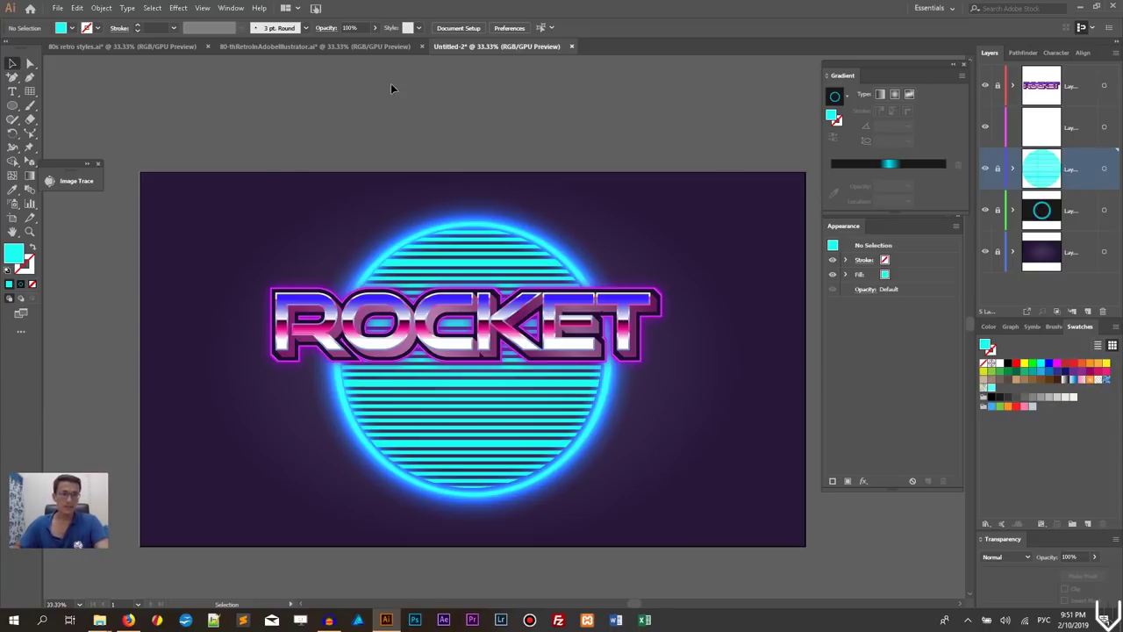
pyautogui.click(290, 47)
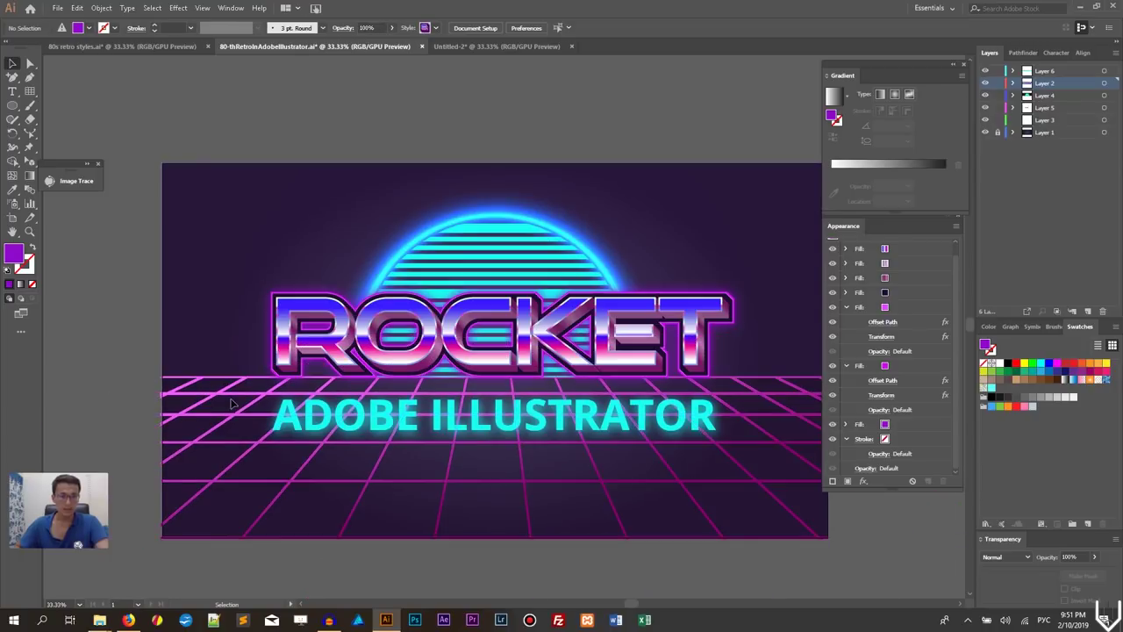
pyautogui.click(465, 46)
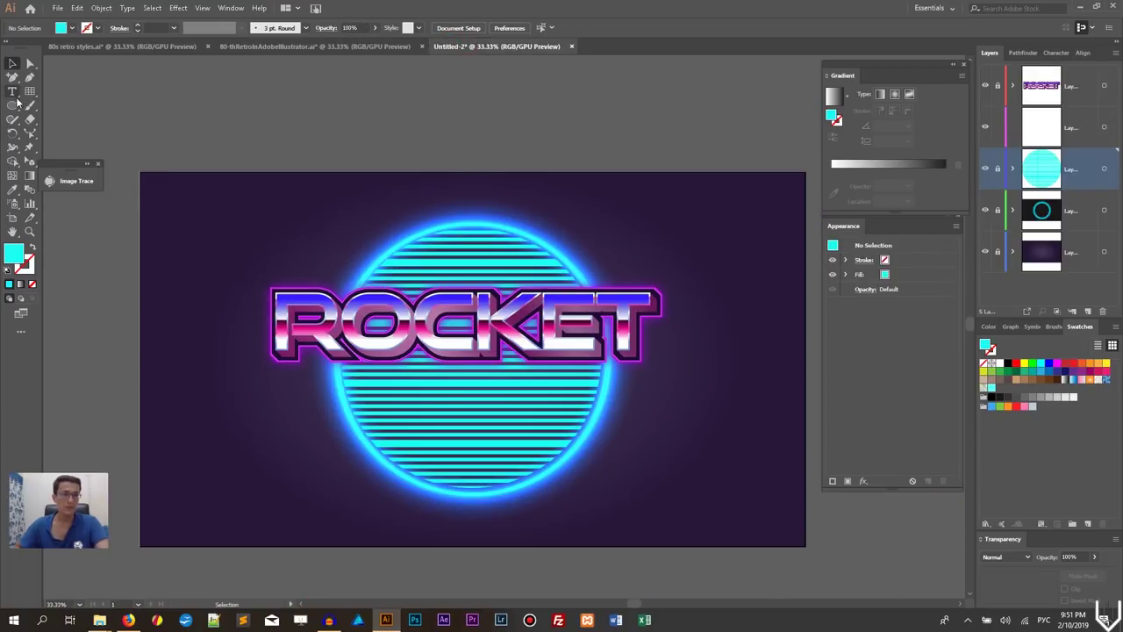
# On the new empty layer, start drawing a rectangular grid across most of the artboard and adjust it to 11 rows
pyautogui.click(30, 91)
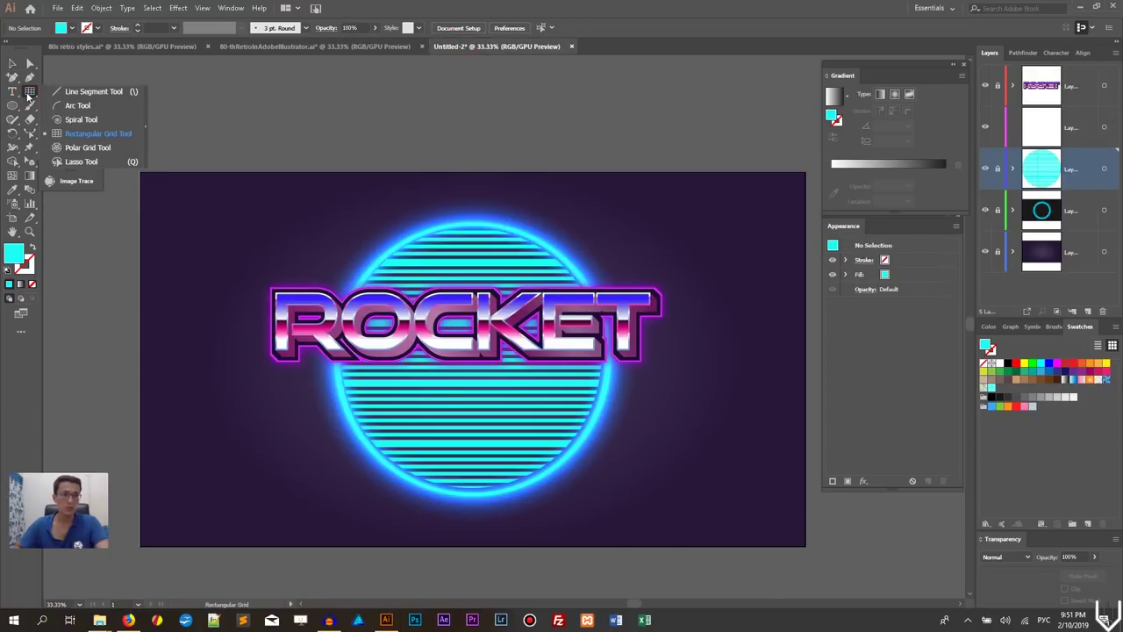
pyautogui.click(79, 138)
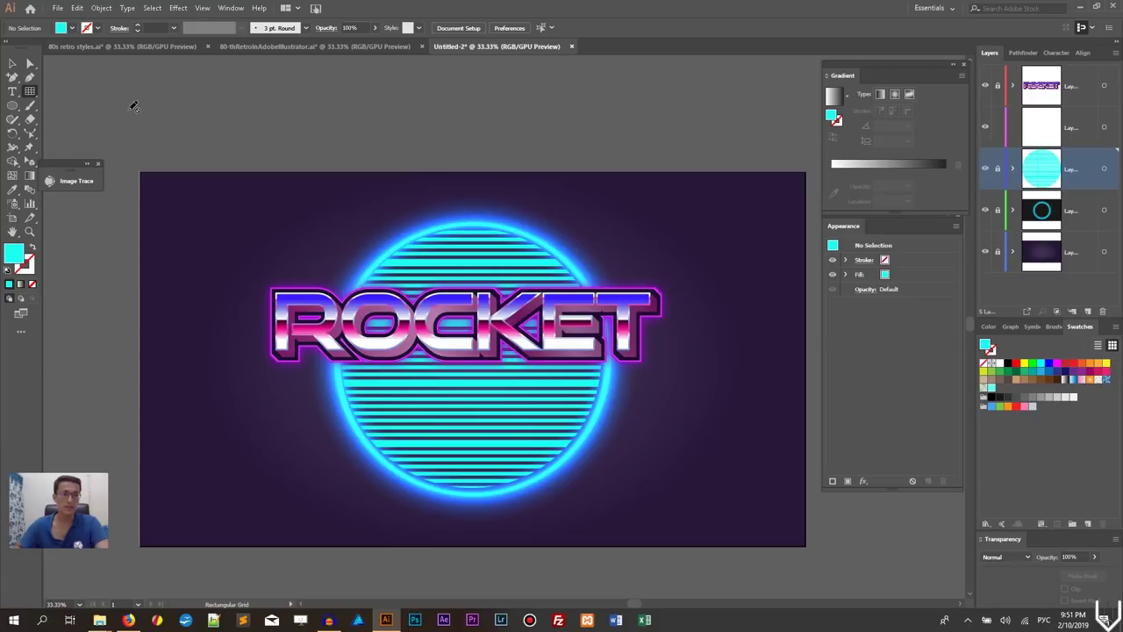
pyautogui.click(1060, 129)
pyautogui.moveTo(125, 77); pyautogui.dragTo(788, 490)
pyautogui.press('Down')
pyautogui.press('Down')
pyautogui.press('Down')
pyautogui.press('Up')
pyautogui.press('Down')
pyautogui.press('Up')
pyautogui.press('Up')
pyautogui.press('Up')
pyautogui.press('Up')
pyautogui.press('Up')
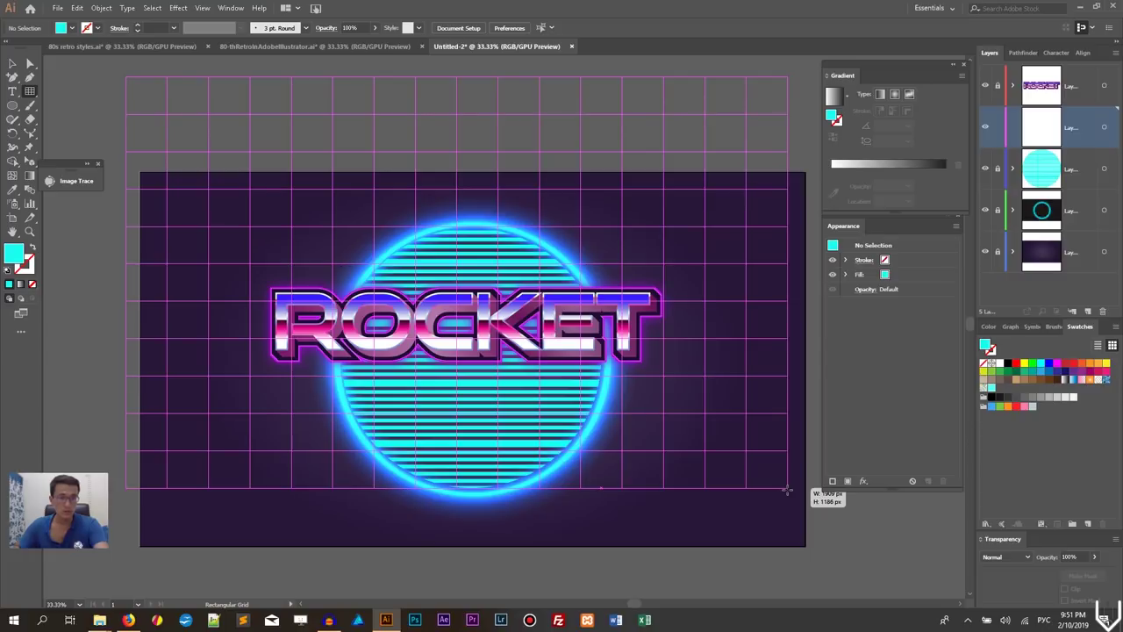
# Adjust the rectangular grid to 18 columns and finish drawing it at about 1943 × 1239 px
pyautogui.moveTo(787, 490); pyautogui.dragTo(787, 489)
pyautogui.press('Left')
pyautogui.moveTo(787, 489); pyautogui.dragTo(787, 490)
pyautogui.press('Right')
pyautogui.press('Right')
pyautogui.press('Right')
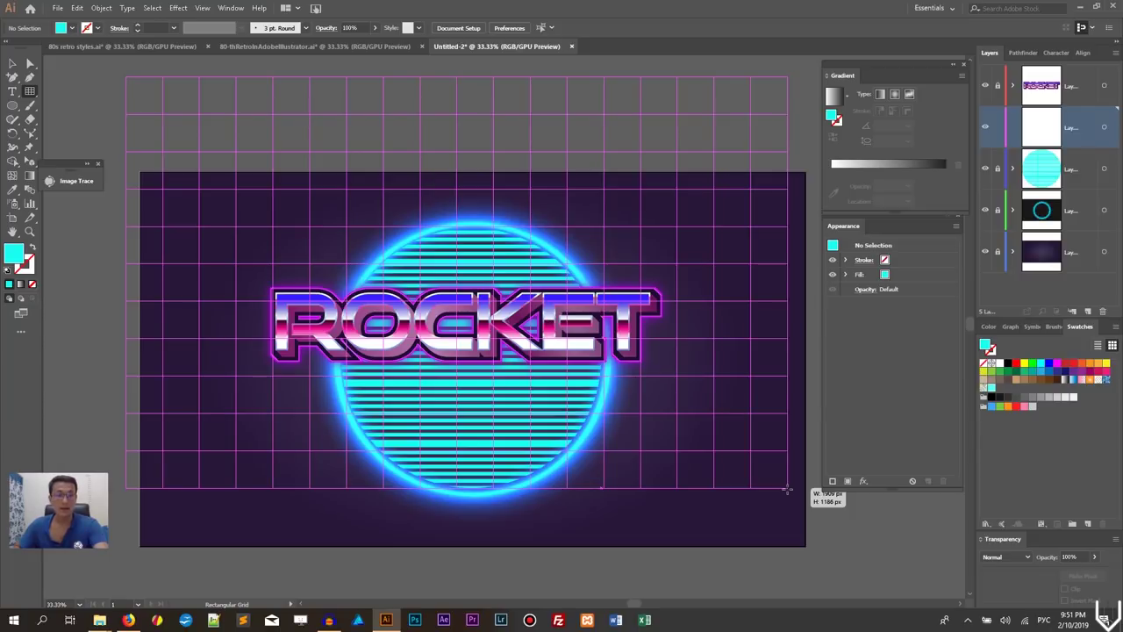
pyautogui.moveTo(787, 490); pyautogui.dragTo(794, 497)
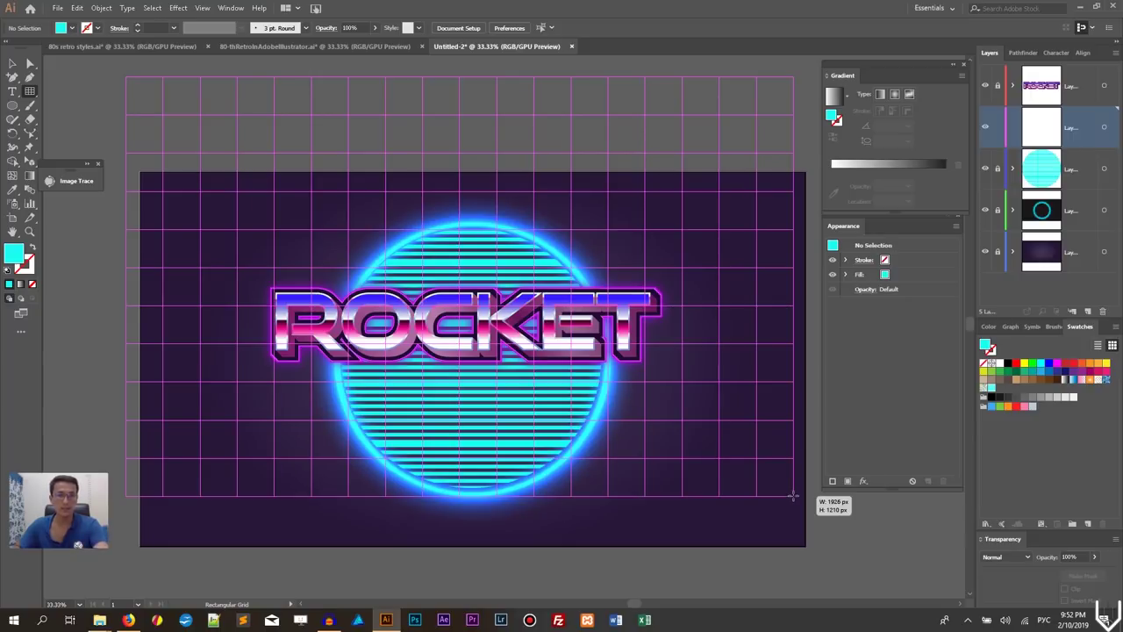
pyautogui.moveTo(793, 497); pyautogui.dragTo(799, 507)
# Give the selected rectangular grid a cyan stroke with a weight of 4 pt
pyautogui.click(11, 65)
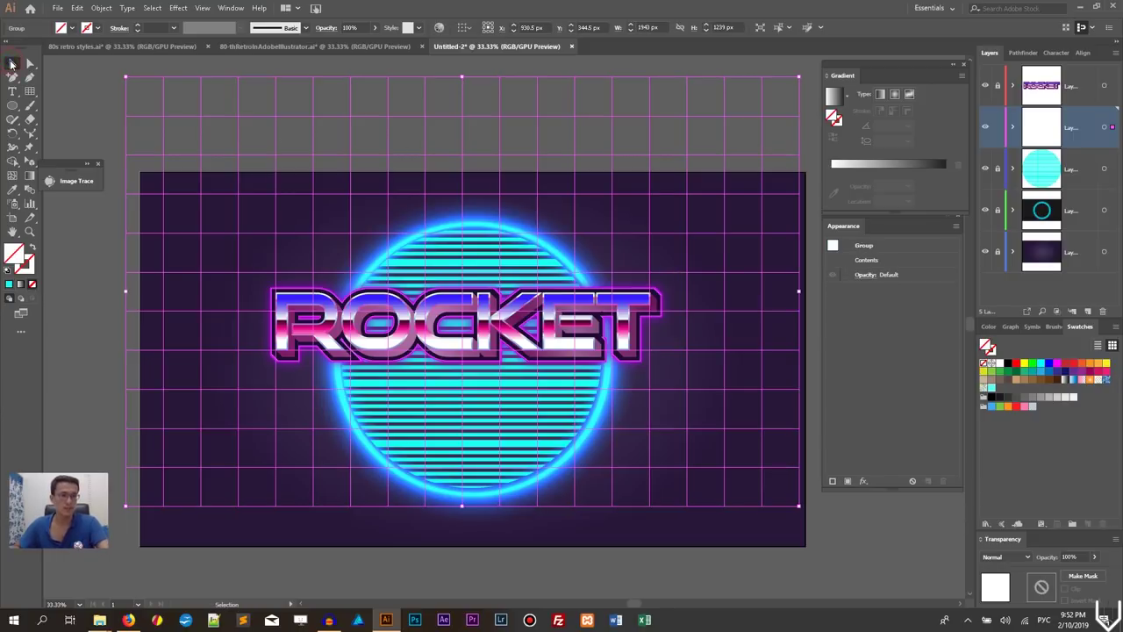
pyautogui.click(23, 271)
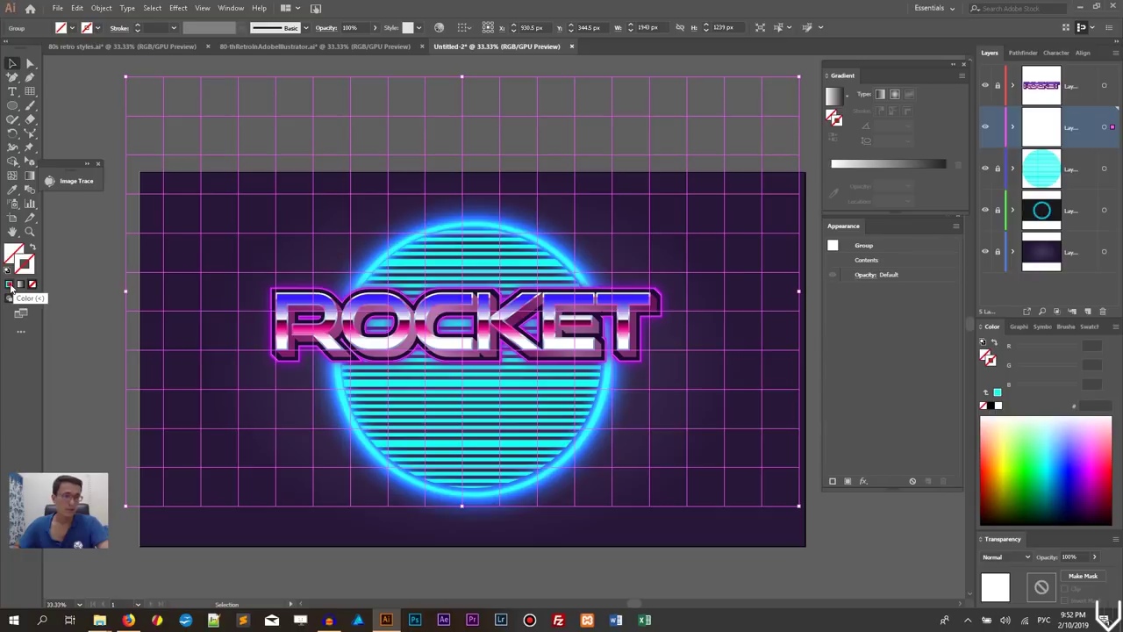
pyautogui.click(9, 283)
pyautogui.click(138, 24)
pyautogui.click(138, 25)
pyautogui.click(138, 24)
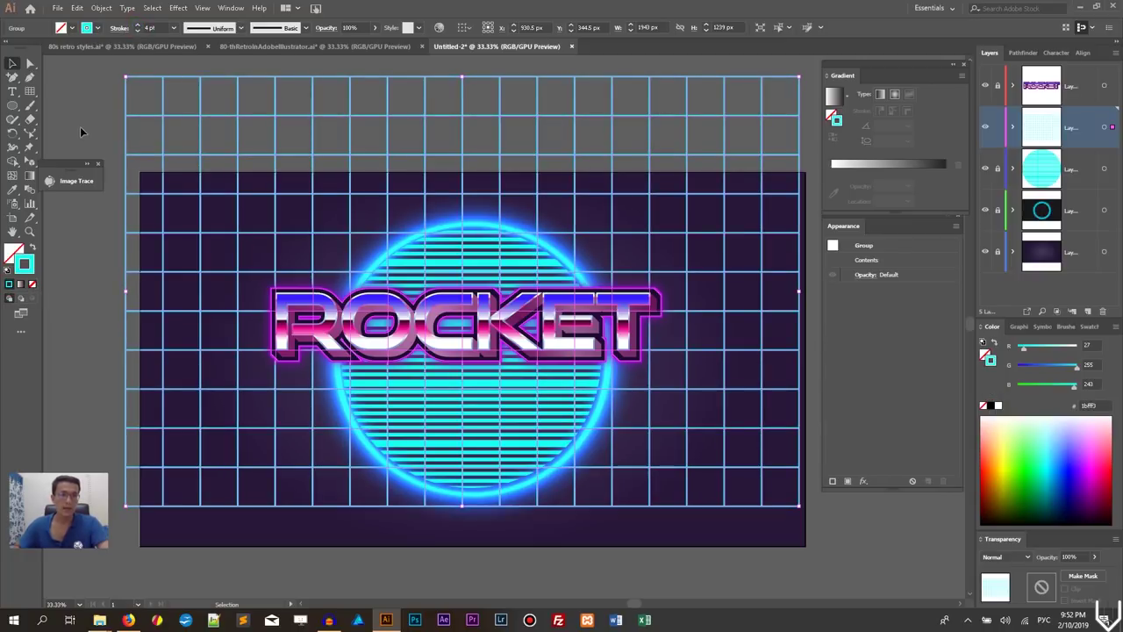
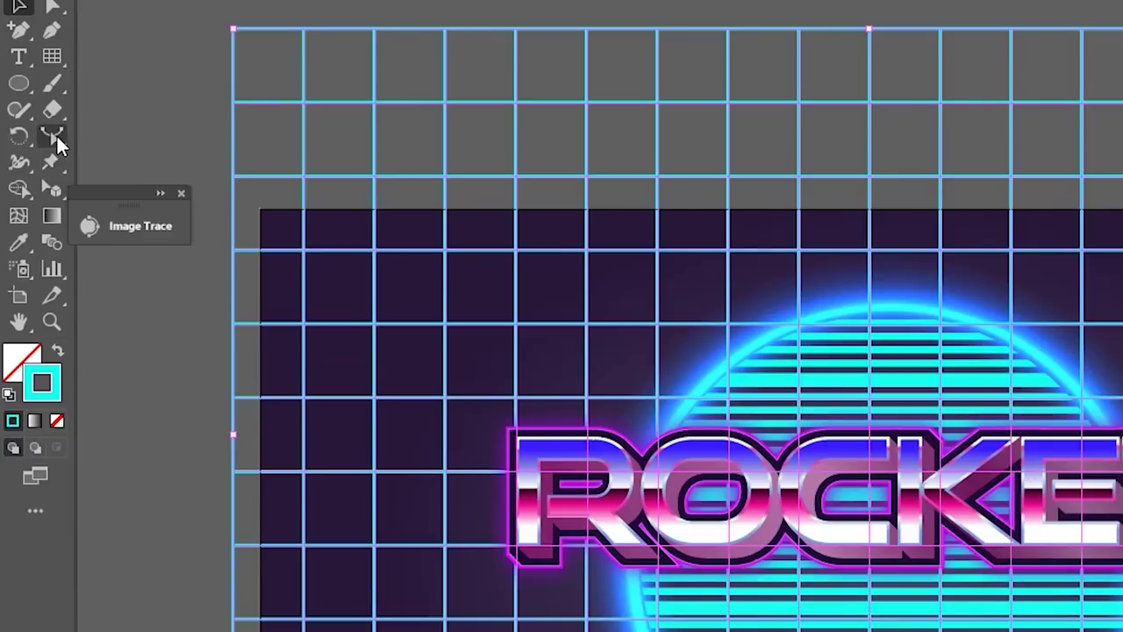
# Turn on the perspective grid and hide all the artwork layers, including the cyan grid layer
pyautogui.moveTo(55, 197); pyautogui.dragTo(140, 193)
pyautogui.click(985, 168)
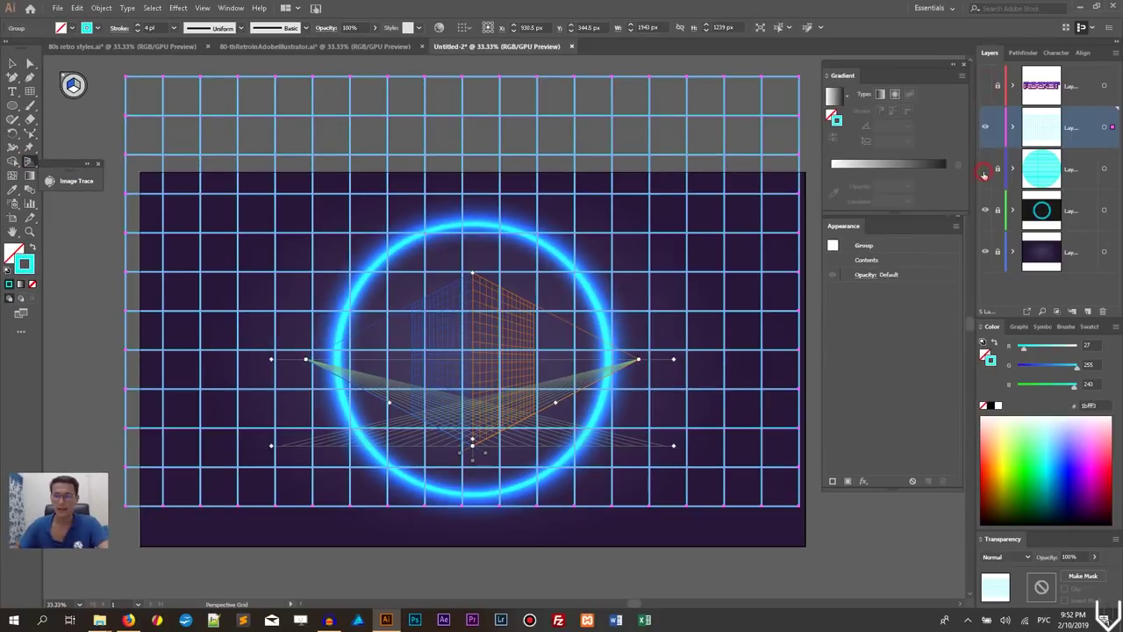
pyautogui.click(985, 211)
pyautogui.click(984, 251)
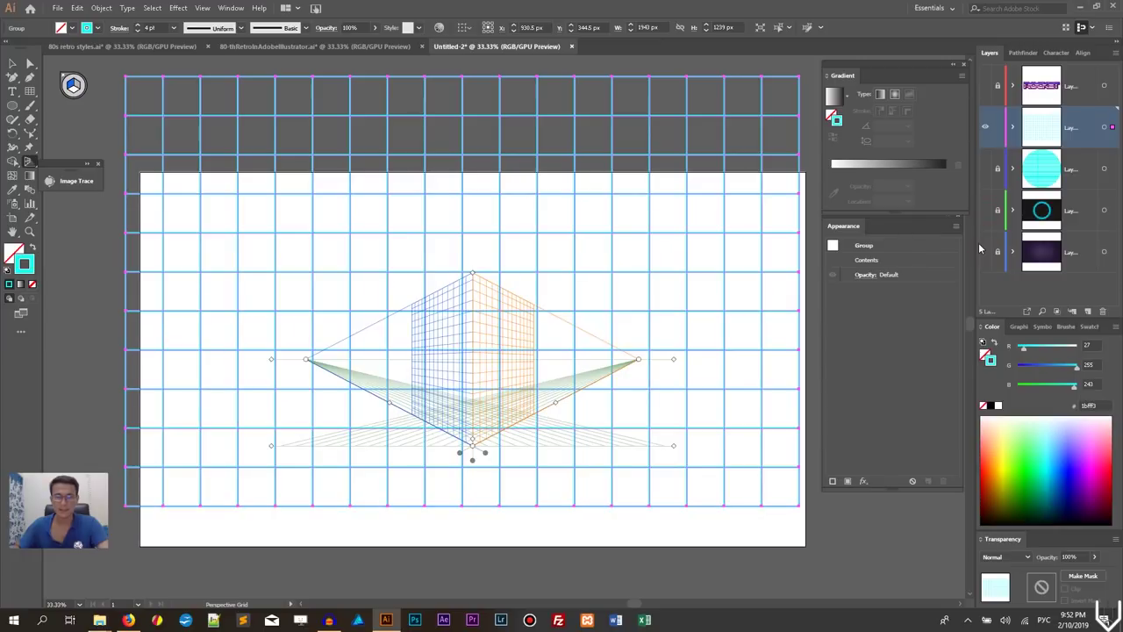
pyautogui.click(984, 129)
# Check the artboard in outline view, add an empty layer above the cyan grid layer, and return to preview
pyautogui.hotkey('ctrl', 'y')
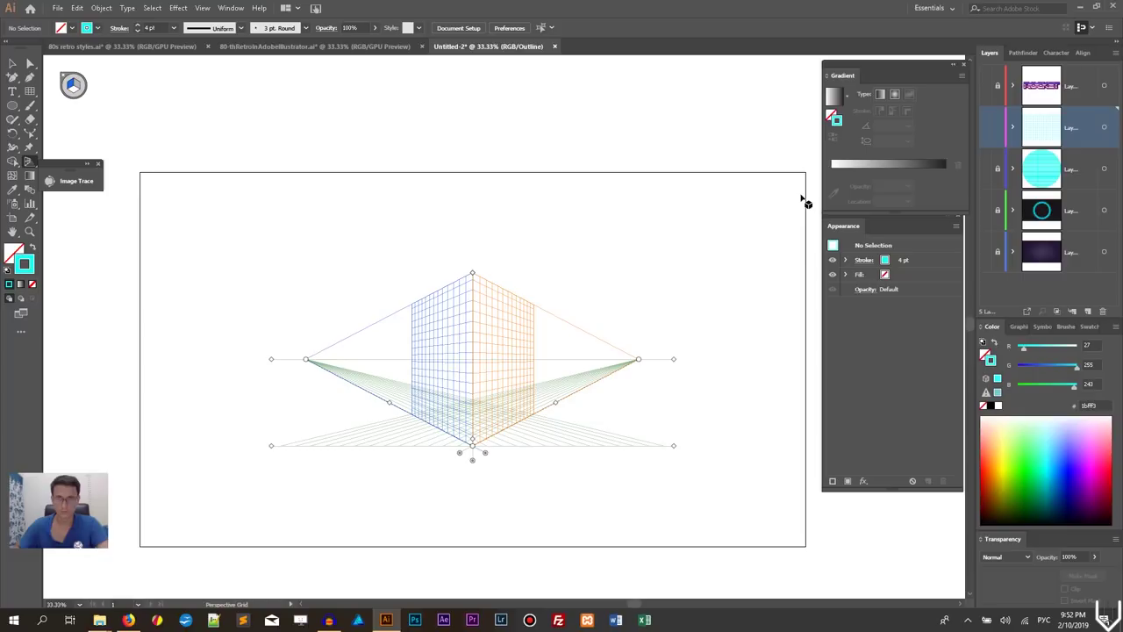
pyautogui.click(1088, 312)
pyautogui.hotkey('ctrl', 'y')
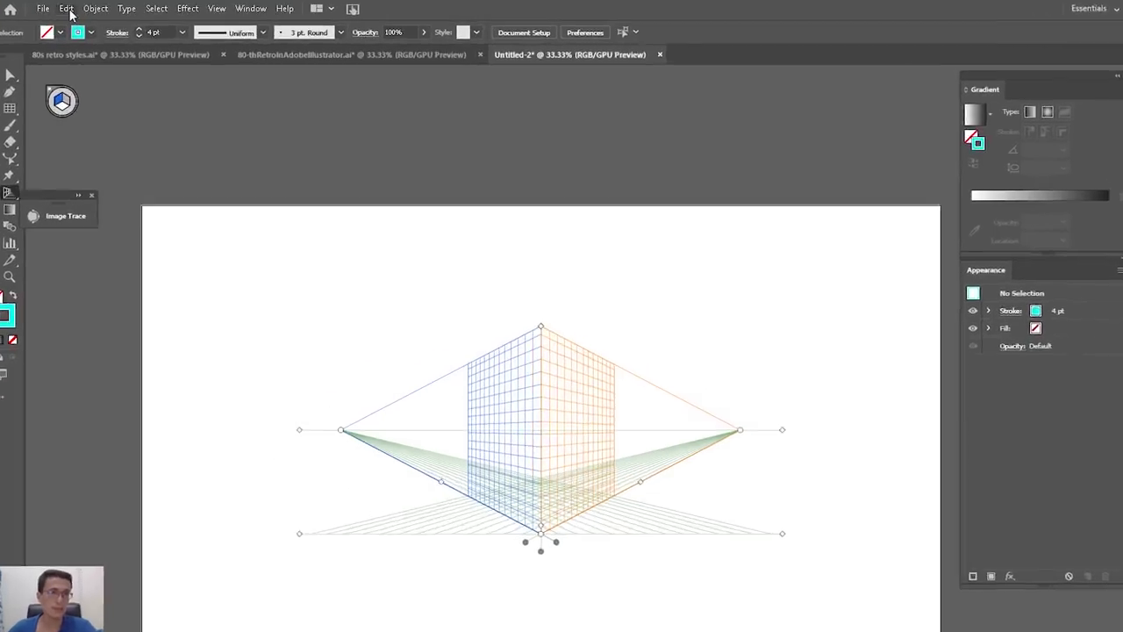
# Change the perspective grid to the one-point preset [1P-Normal View]
pyautogui.click(78, 10)
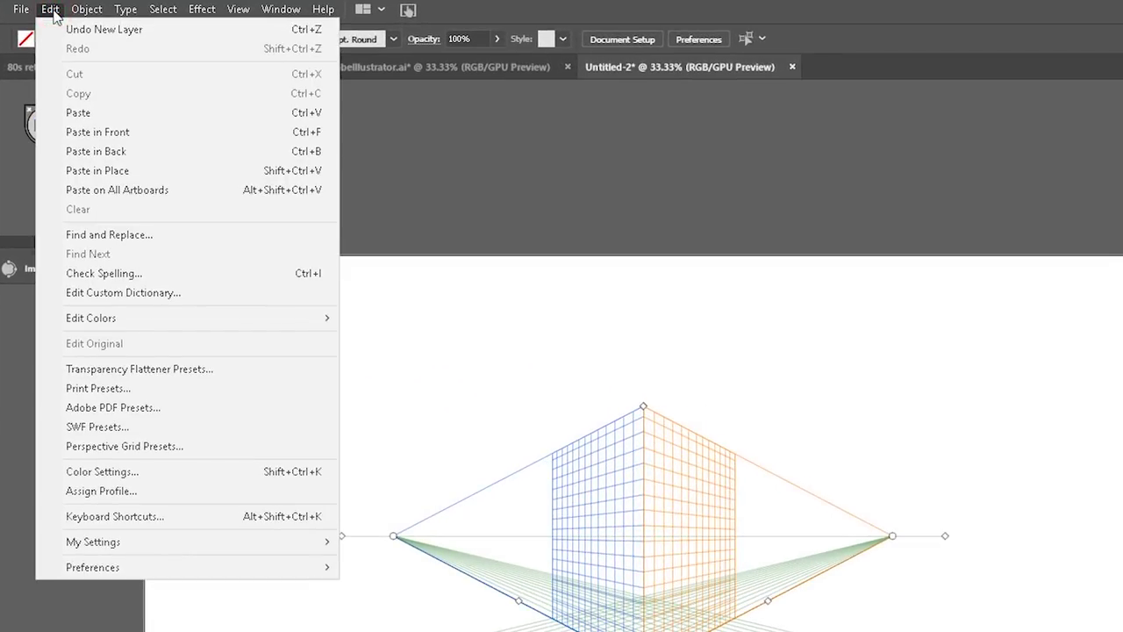
pyautogui.moveTo(244, 12)
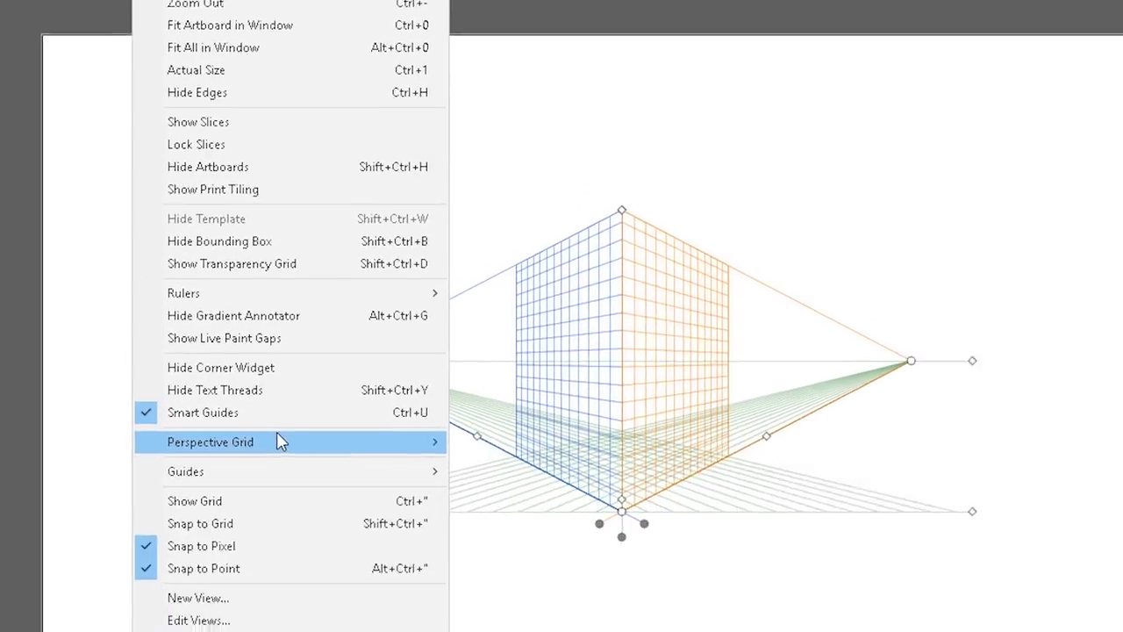
pyautogui.moveTo(342, 599)
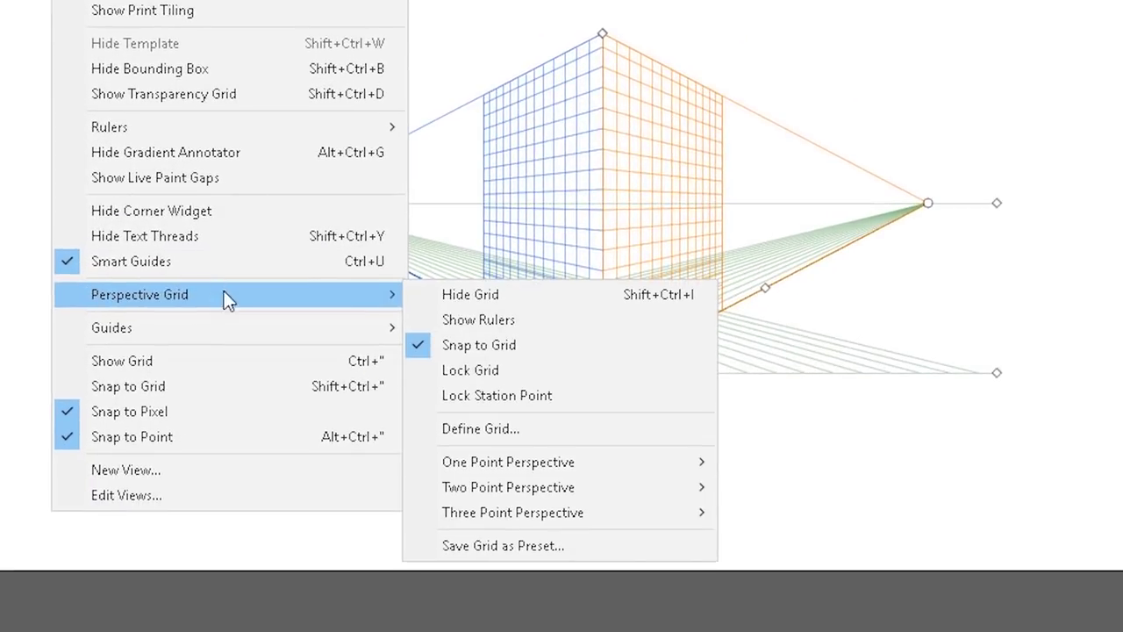
pyautogui.moveTo(568, 465)
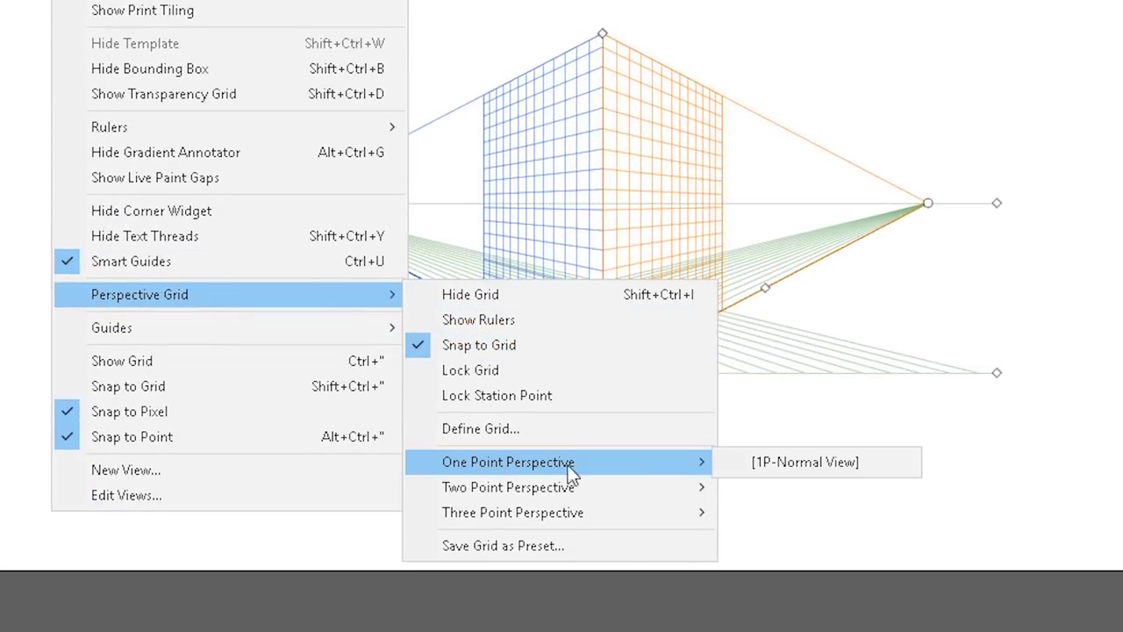
pyautogui.click(789, 472)
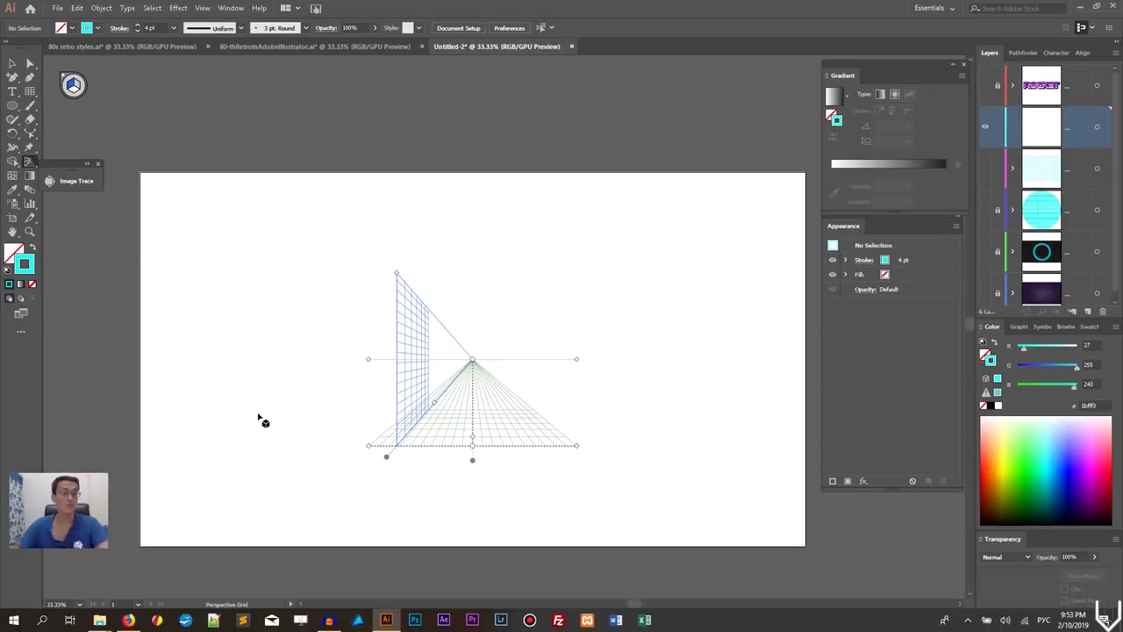
# Make the horizontal grid the active plane of the perspective grid
pyautogui.hotkey('shift', 'v')
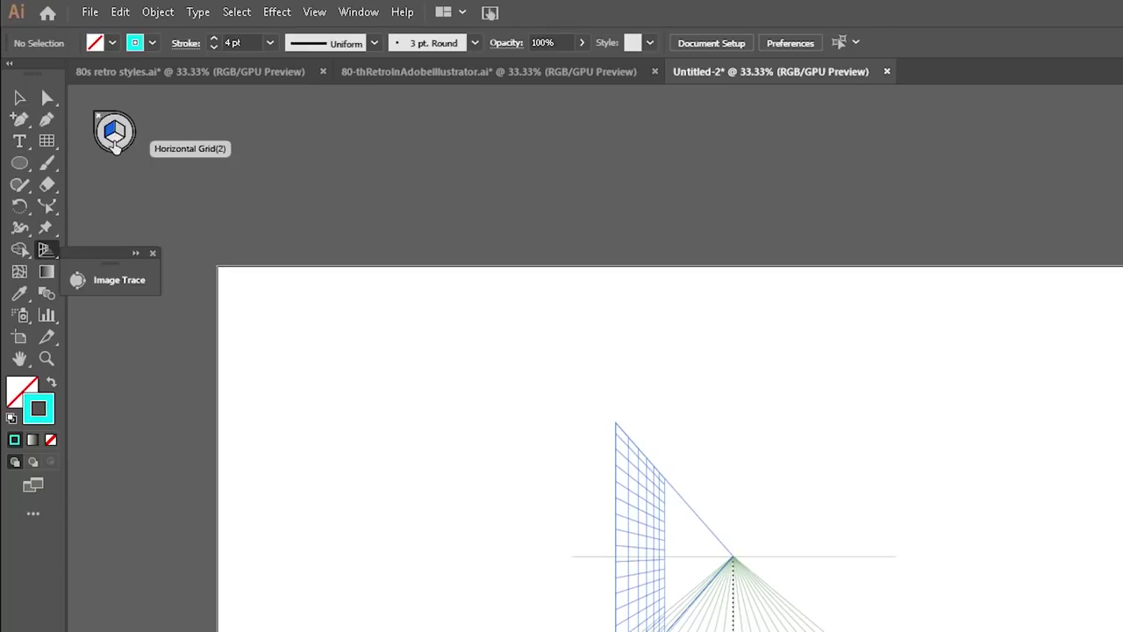
pyautogui.press('3')
pyautogui.press('4')
pyautogui.press('2')
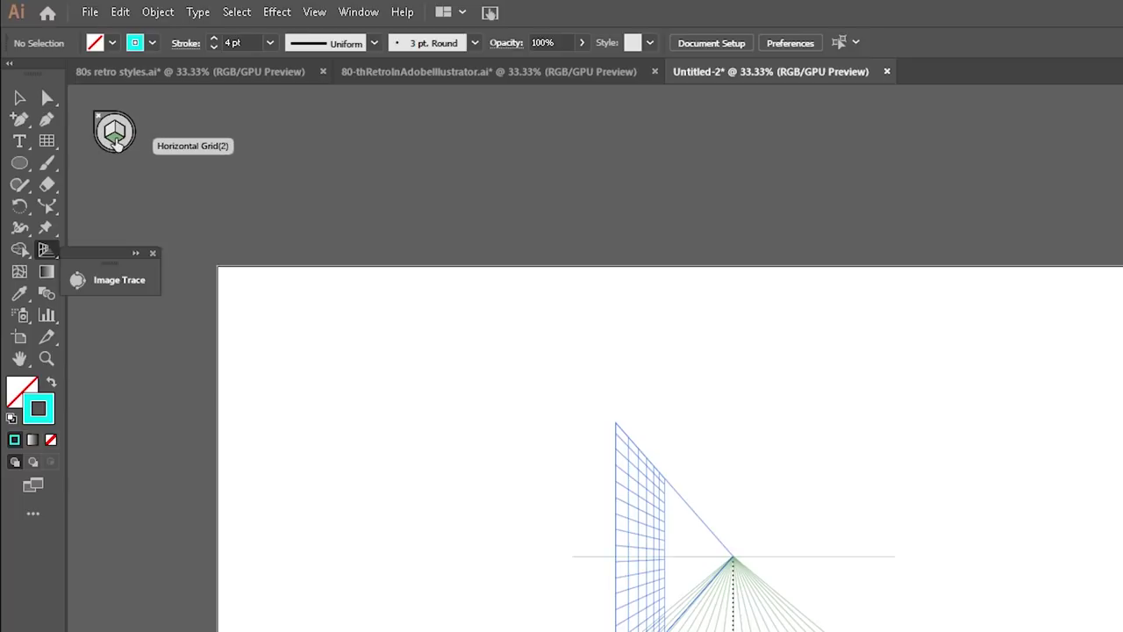
pyautogui.click(114, 142)
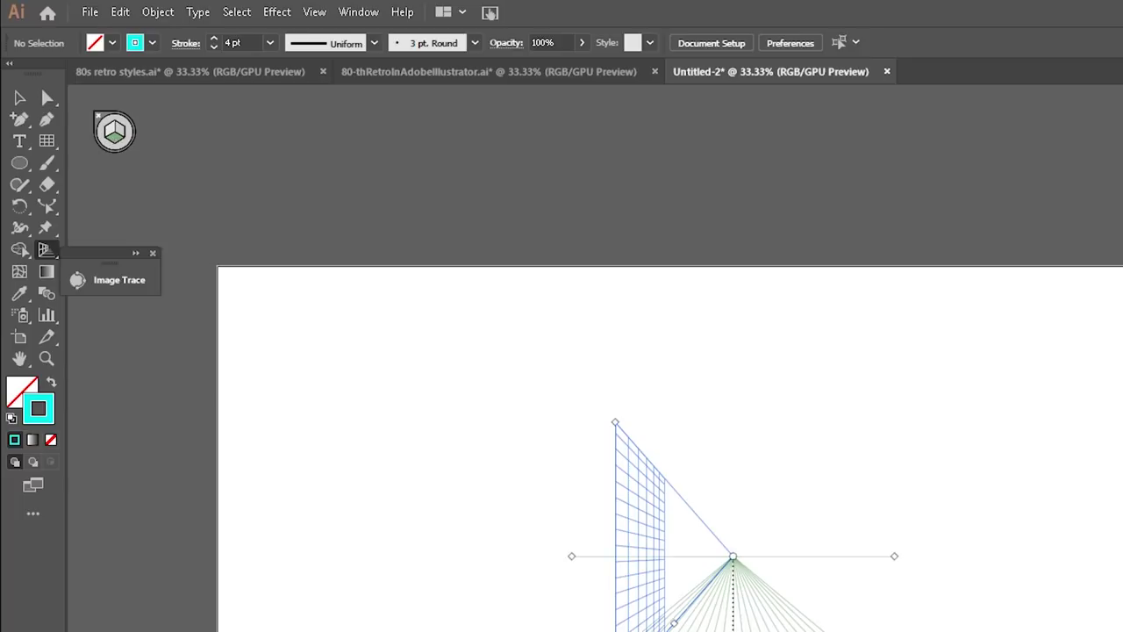
# Try placing the cyan grid on the horizontal perspective plane with the Perspective Selection tool, and delete it
pyautogui.click(47, 253)
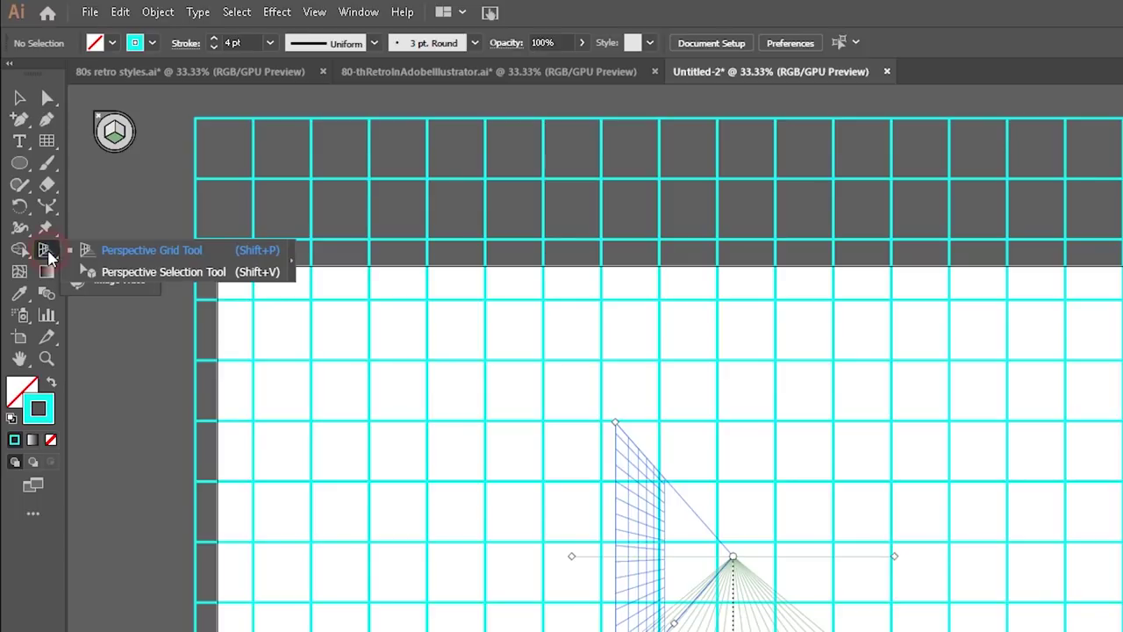
pyautogui.click(99, 273)
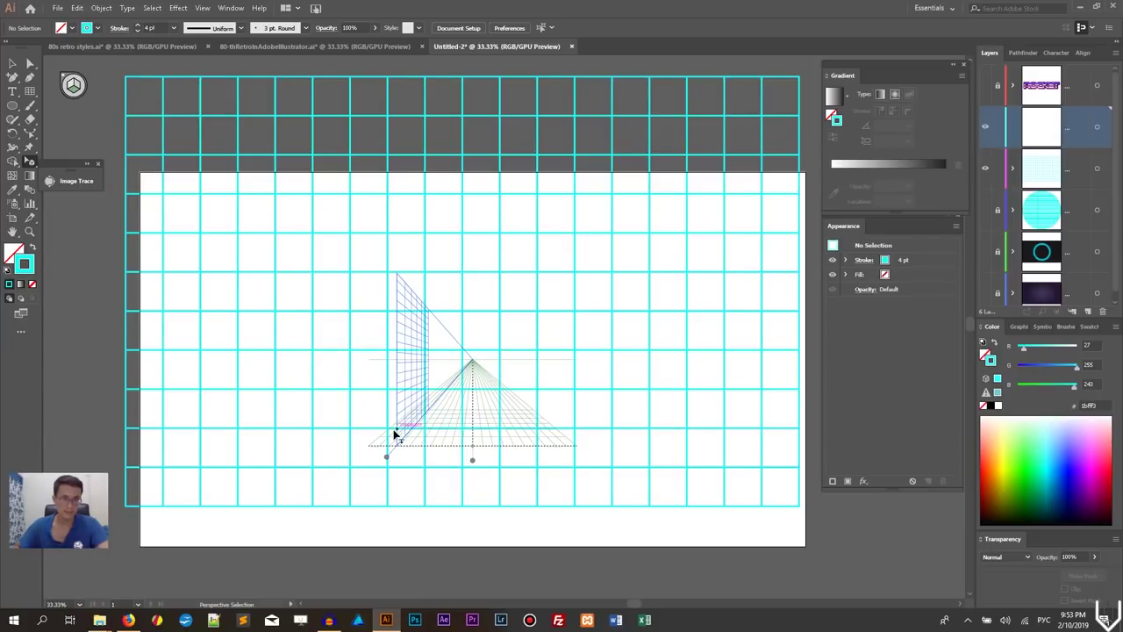
pyautogui.moveTo(375, 432); pyautogui.dragTo(416, 444)
pyautogui.click(13, 65)
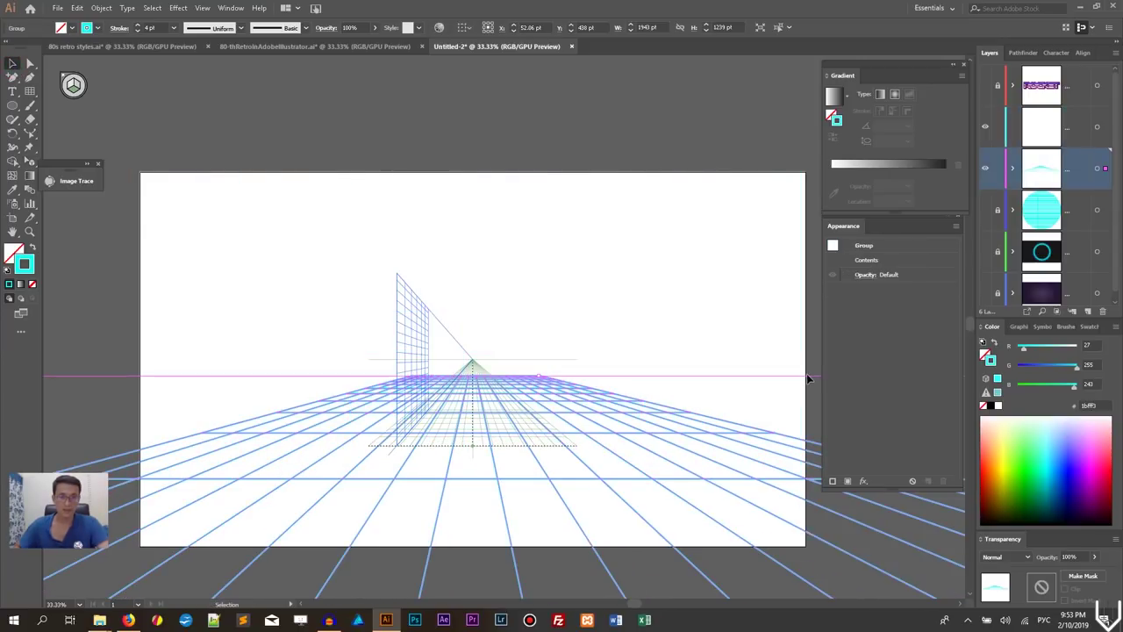
pyautogui.press('Delete')
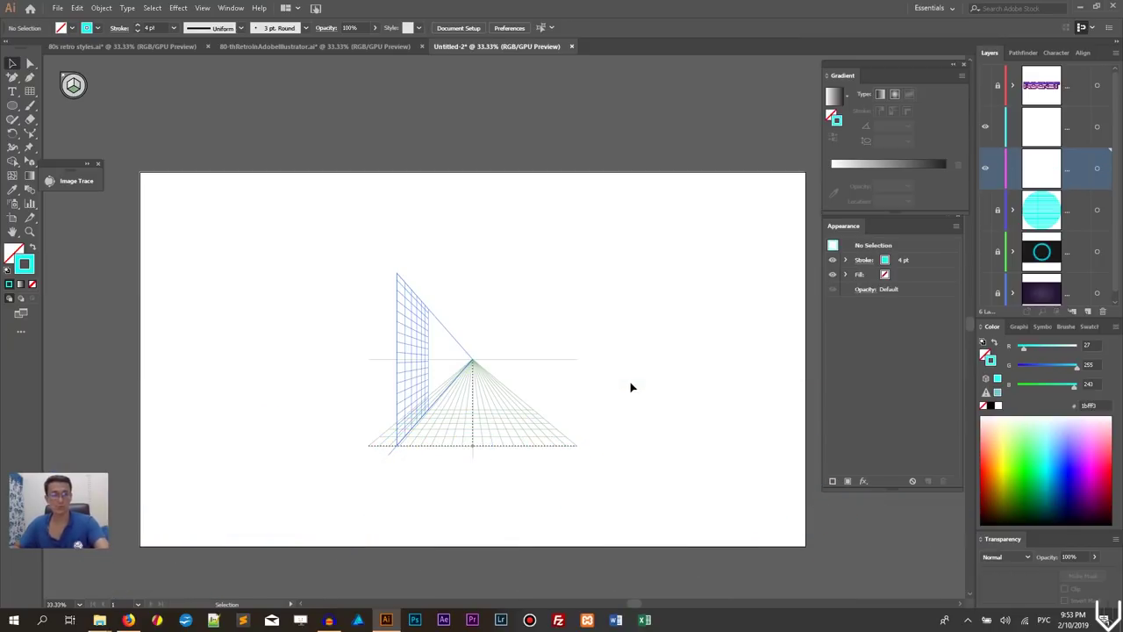
# Try drawing a rectangular grid directly on the horizontal perspective plane across the artboard's lower half, and undo it
pyautogui.click(30, 91)
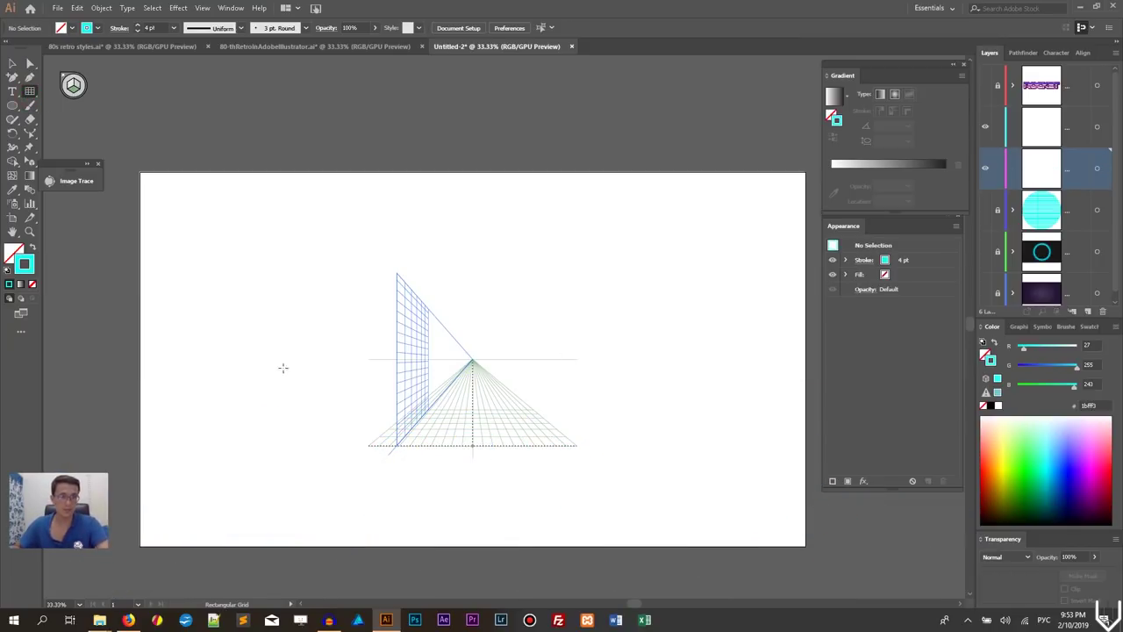
pyautogui.moveTo(321, 383); pyautogui.dragTo(907, 500)
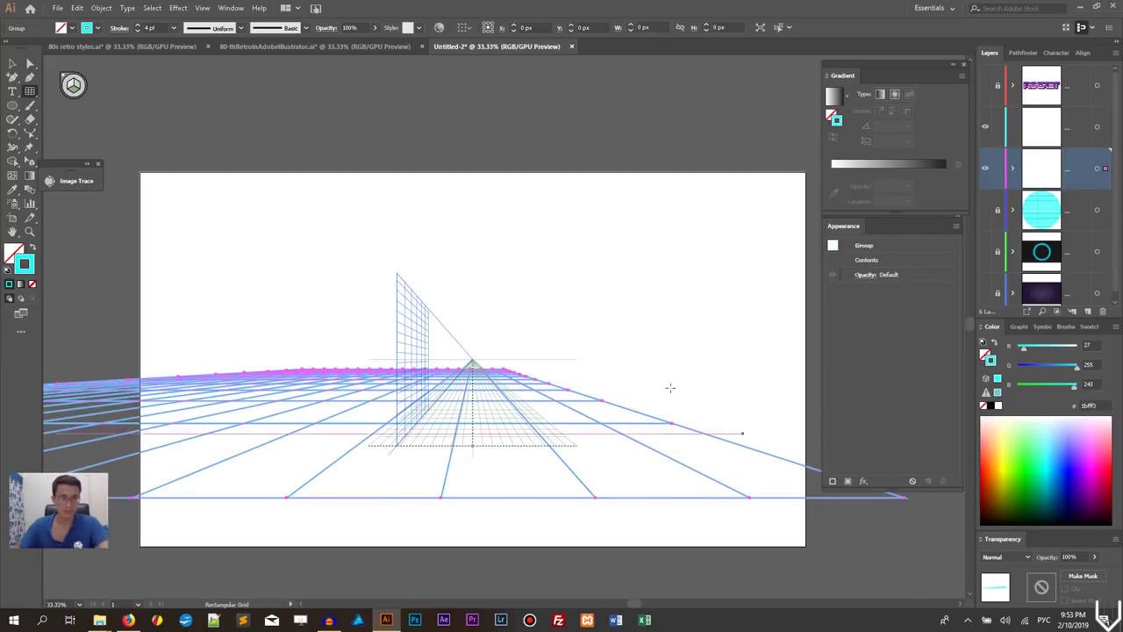
pyautogui.hotkey('shift', 'v')
pyautogui.press('ctrl')
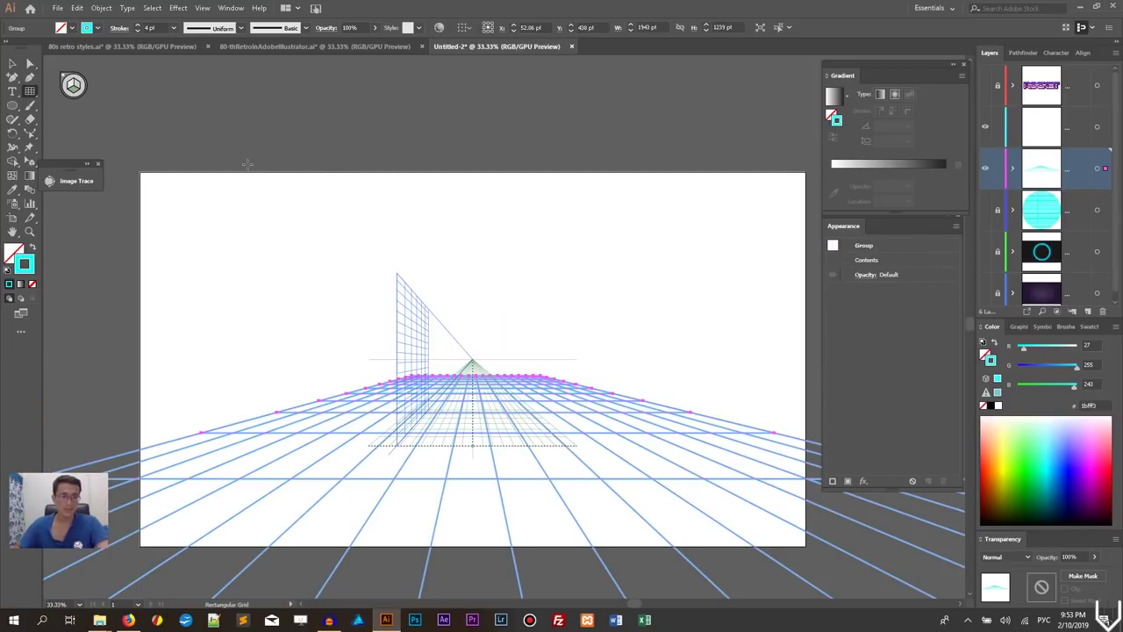
# Raise the perspective grid's ground level slightly, nudge its vanishing point, and enlarge its cells
pyautogui.click(30, 163)
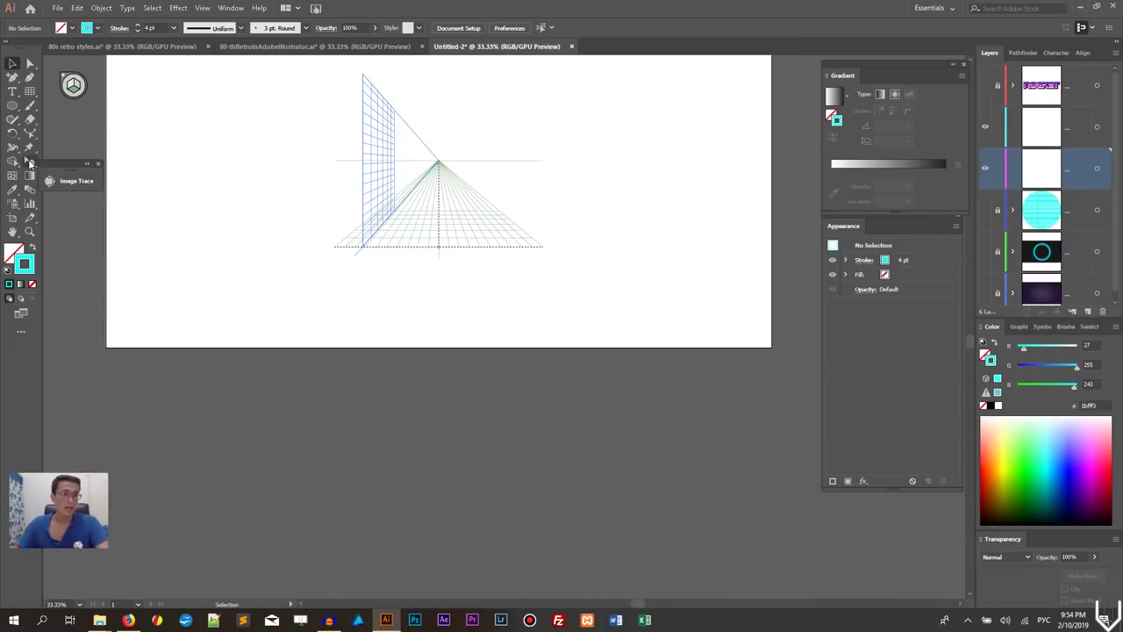
pyautogui.moveTo(29, 164); pyautogui.dragTo(48, 176)
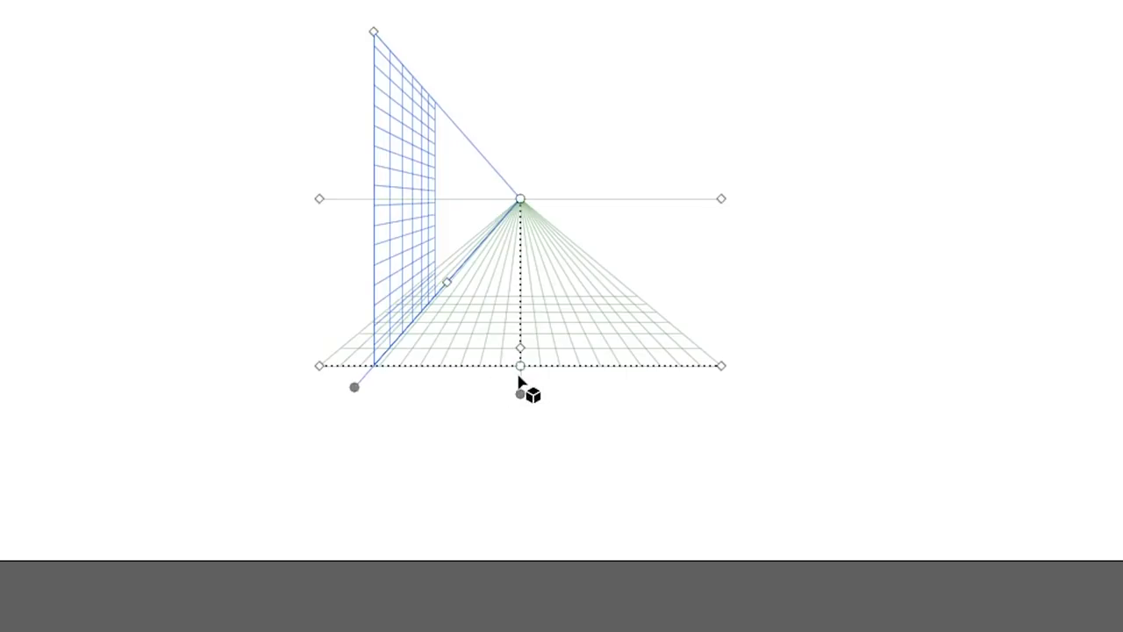
pyautogui.moveTo(518, 396)
pyautogui.mouseDown()
pyautogui.moveTo(508, 318)
pyautogui.moveTo(522, 320)
pyautogui.moveTo(568, 531)
pyautogui.moveTo(534, 384)
pyautogui.mouseUp()
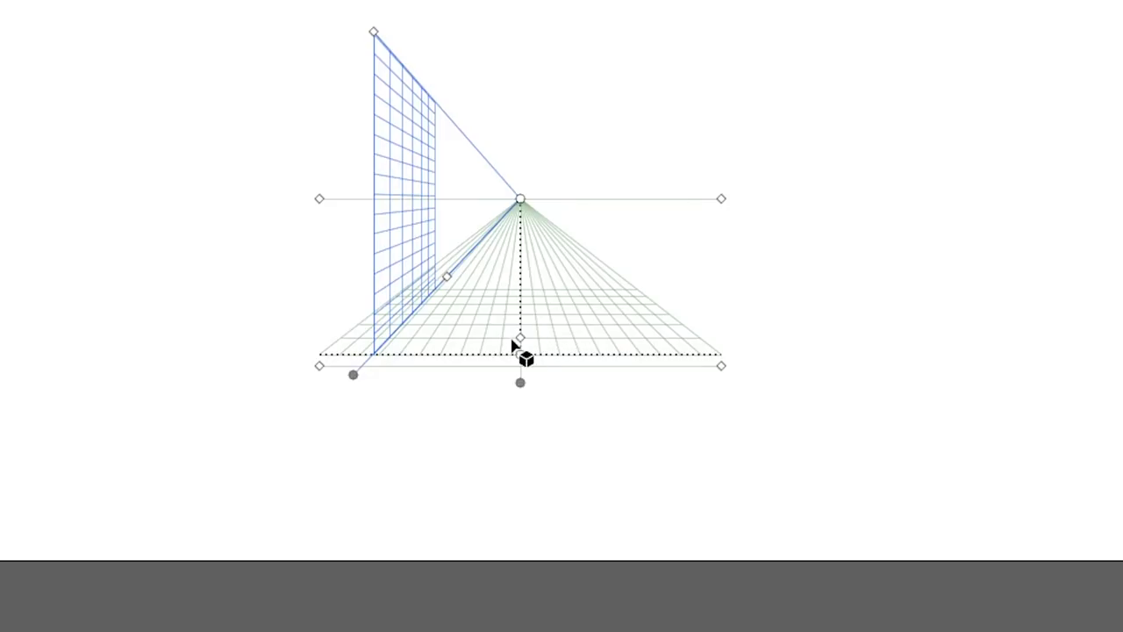
pyautogui.moveTo(521, 344); pyautogui.dragTo(516, 322)
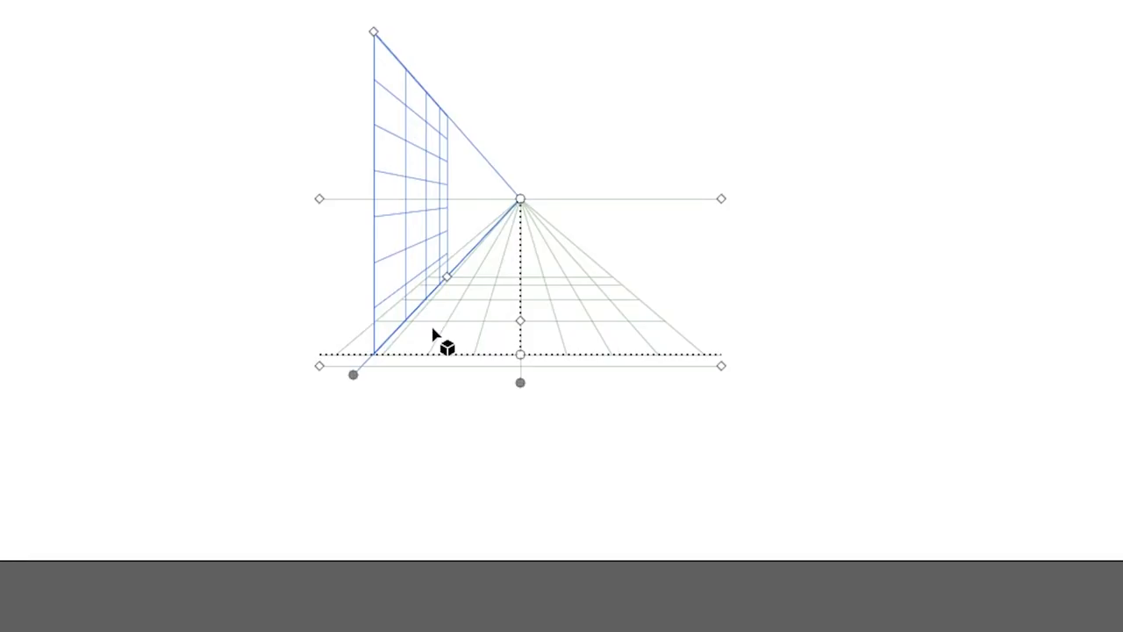
pyautogui.moveTo(520, 200); pyautogui.dragTo(524, 201)
pyautogui.moveTo(524, 334); pyautogui.dragTo(523, 337)
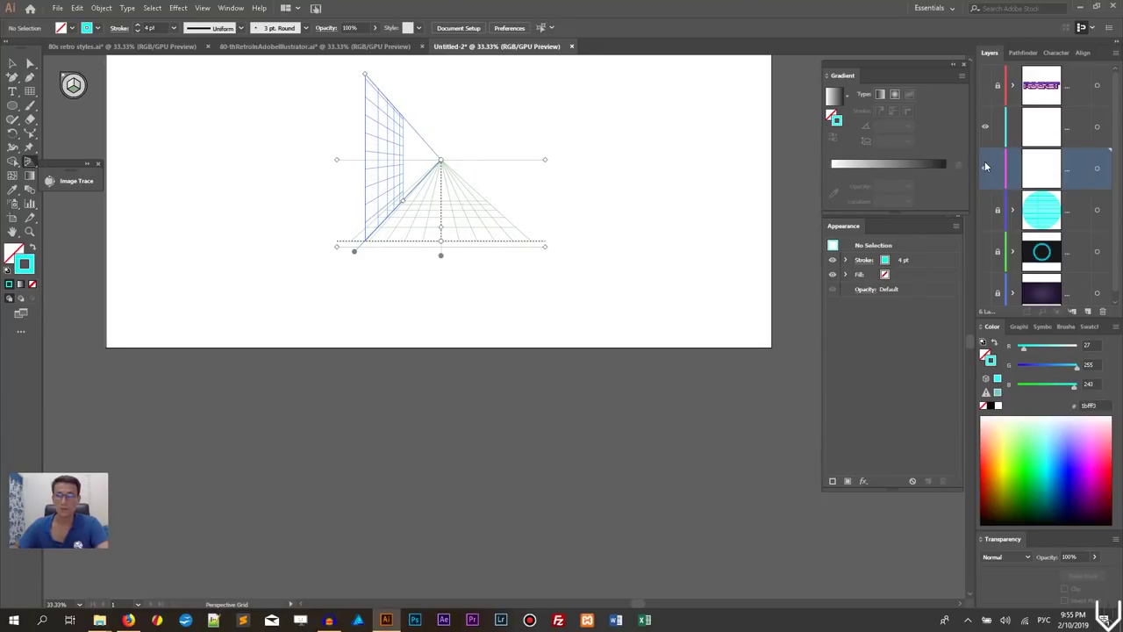
# Draw a wide rectangular grid in perspective from the ground line, and undo it
pyautogui.click(29, 91)
pyautogui.moveTo(419, 246); pyautogui.dragTo(829, 242)
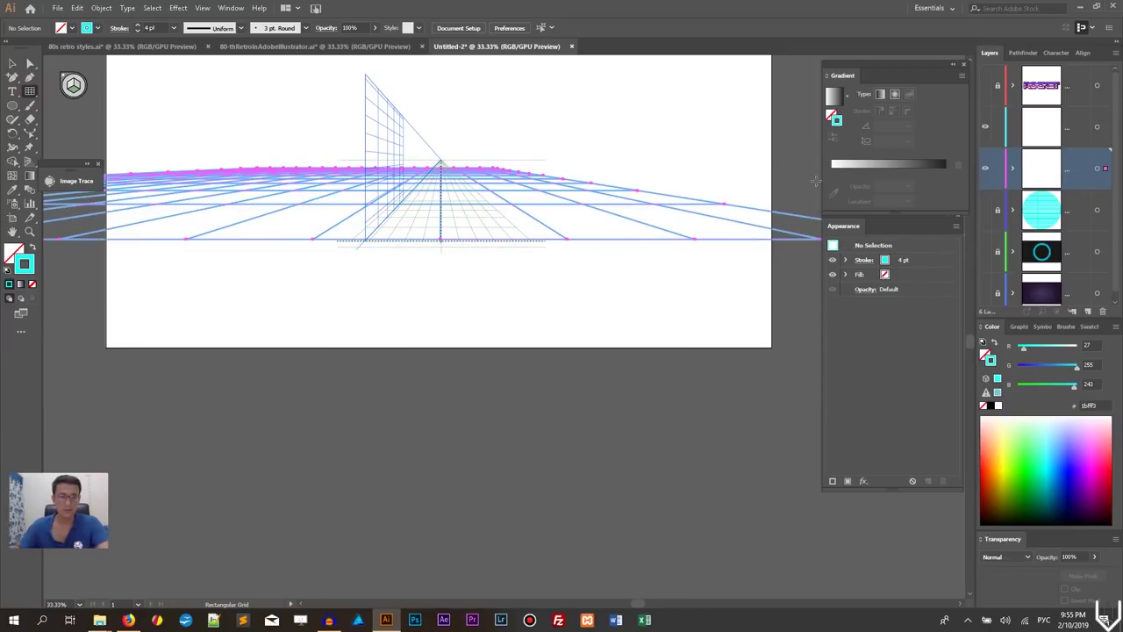
pyautogui.hotkey('ctrl', 'z')
# Draw a flat rectangular grid about 650 × 413 px beside the perspective grid, overlapping the artboard's edge
pyautogui.moveTo(614, 98); pyautogui.dragTo(822, 238)
pyautogui.hotkey('shift', 'v')
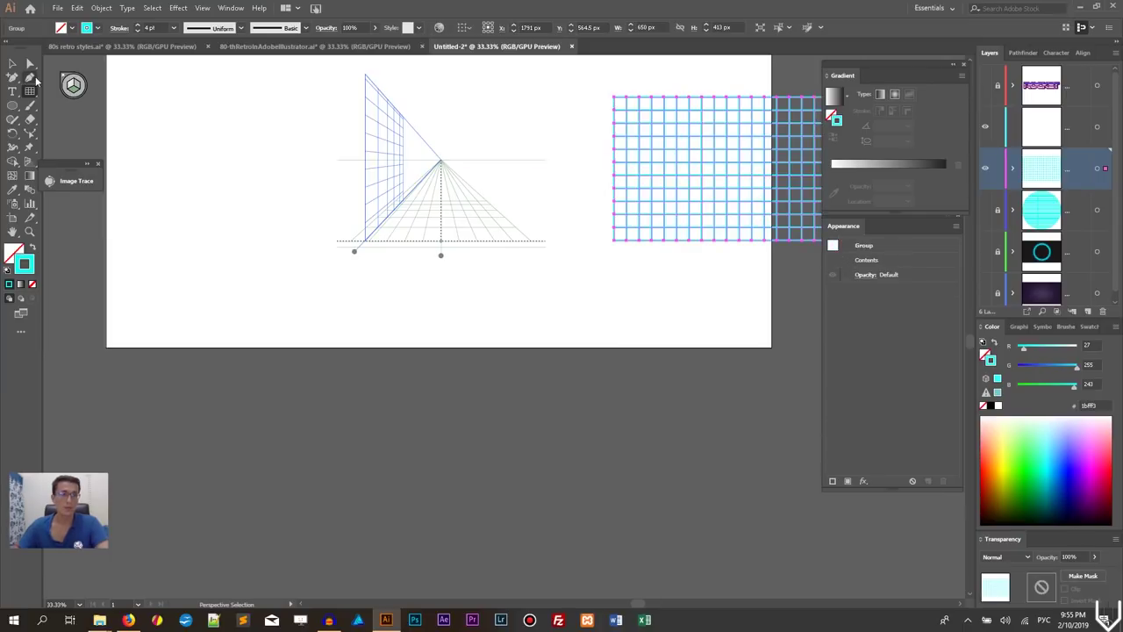
pyautogui.click(12, 64)
# Enlarge the flat rectangular grid to nearly the artboard's width and move it over the perspective grid
pyautogui.moveTo(670, 146); pyautogui.dragTo(612, 316)
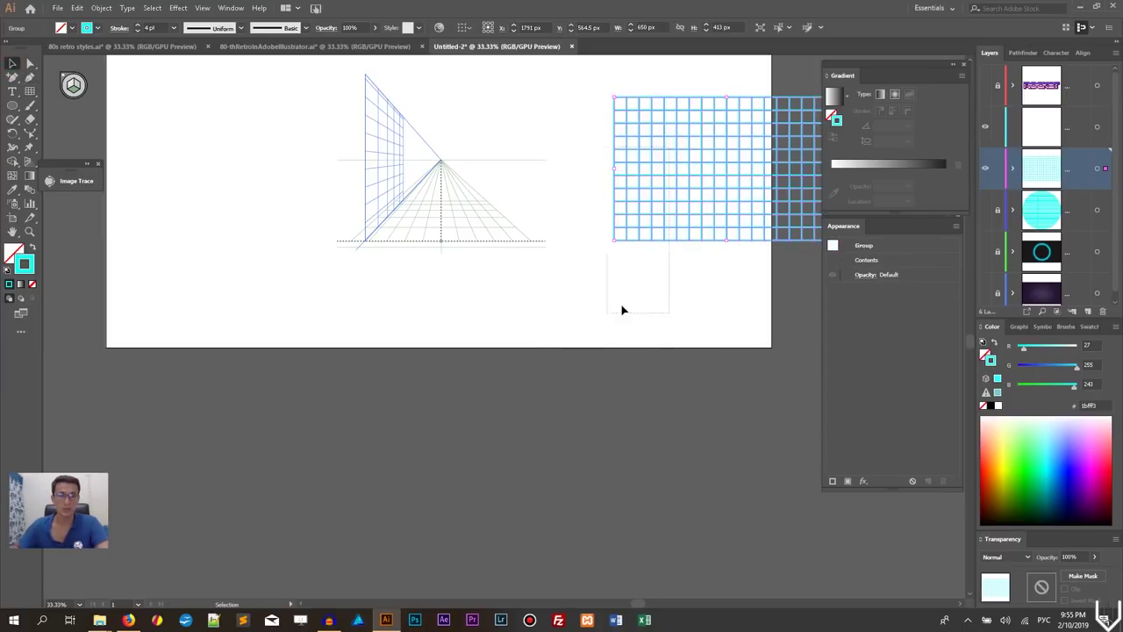
pyautogui.moveTo(676, 238); pyautogui.dragTo(434, 444)
pyautogui.moveTo(597, 305); pyautogui.dragTo(825, 132)
pyautogui.click(683, 250)
pyautogui.moveTo(683, 249); pyautogui.dragTo(631, 215)
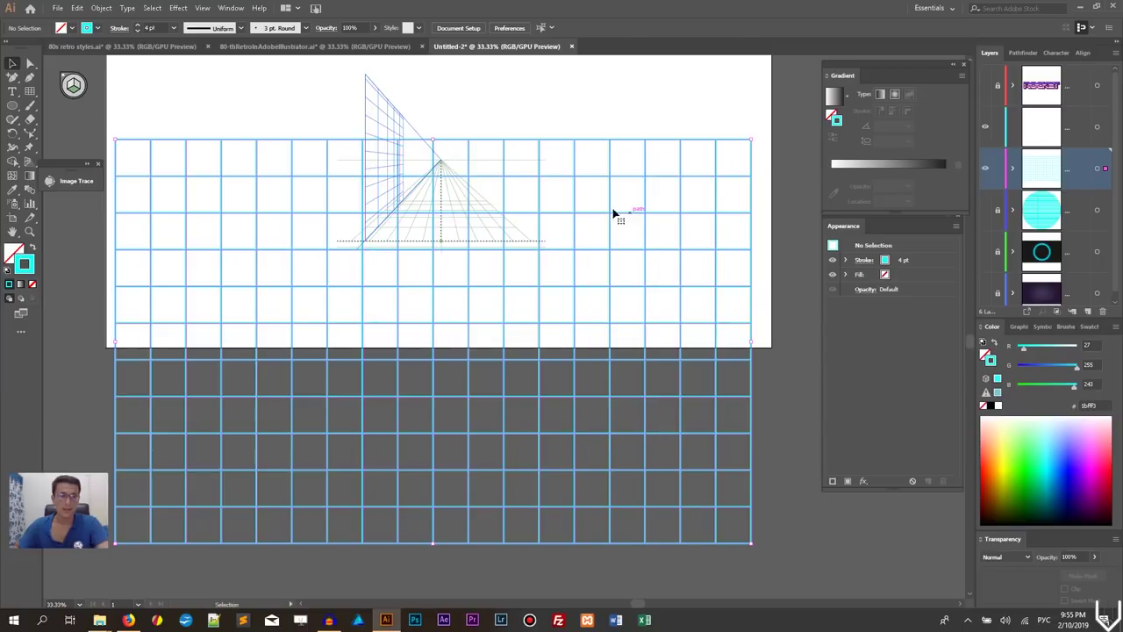
# Attach the flat rectangular grid to the perspective floor plane with the Perspective Selection tool, centred below the vanishing point
pyautogui.click(29, 163)
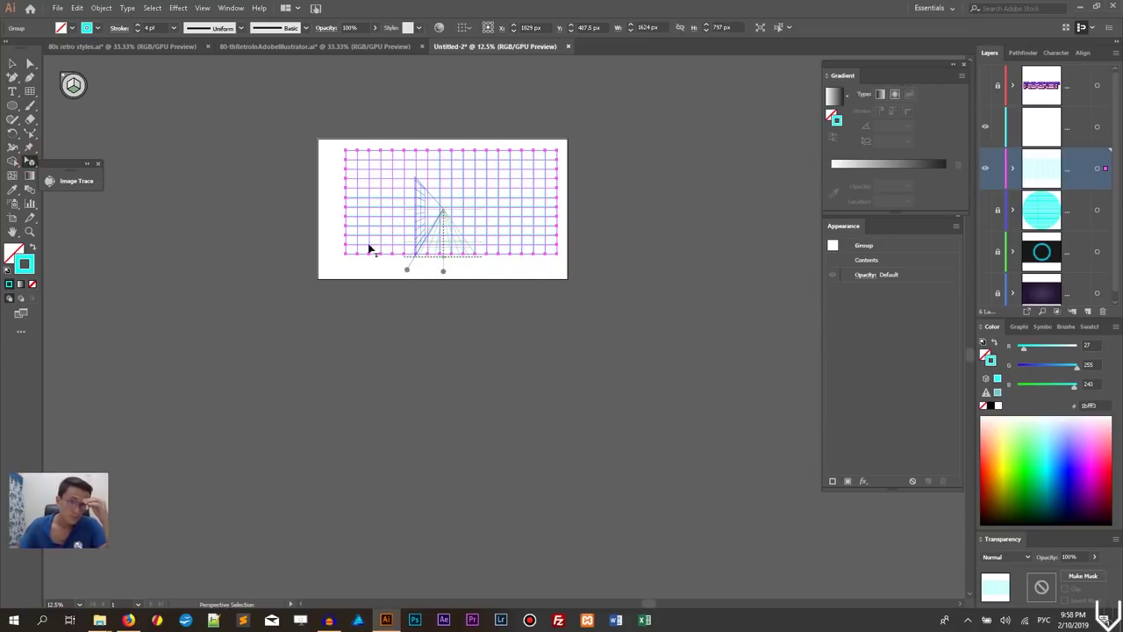
pyautogui.hotkey('ctrl', '+')
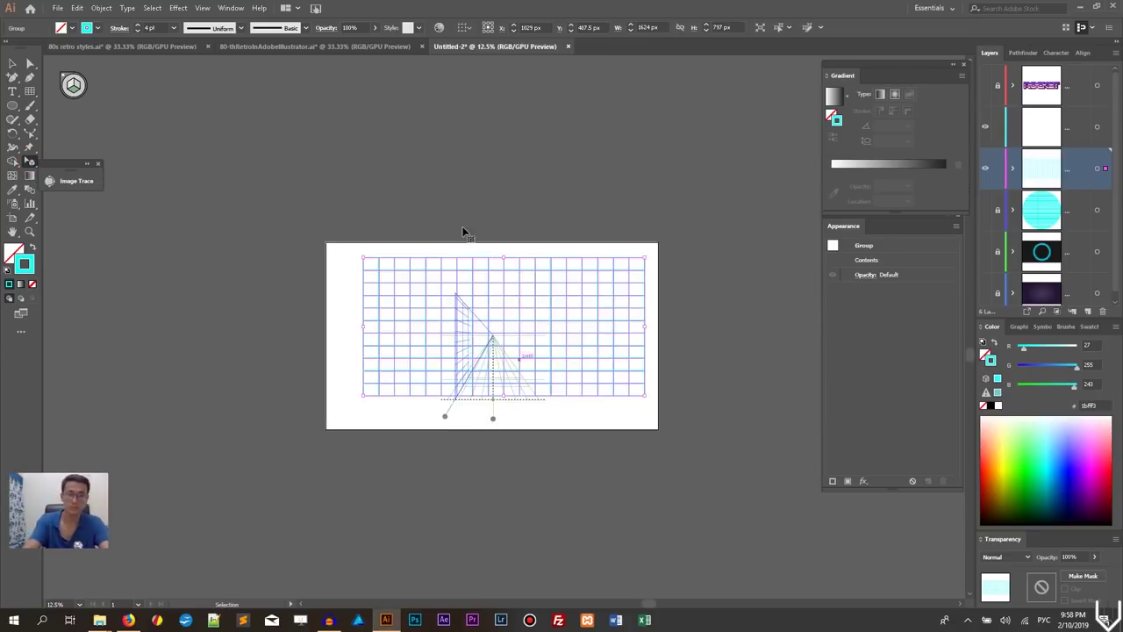
pyautogui.hotkey('ctrl', '+')
pyautogui.hotkey('ctrl', '+')
pyautogui.hotkey('ctrl', '+')
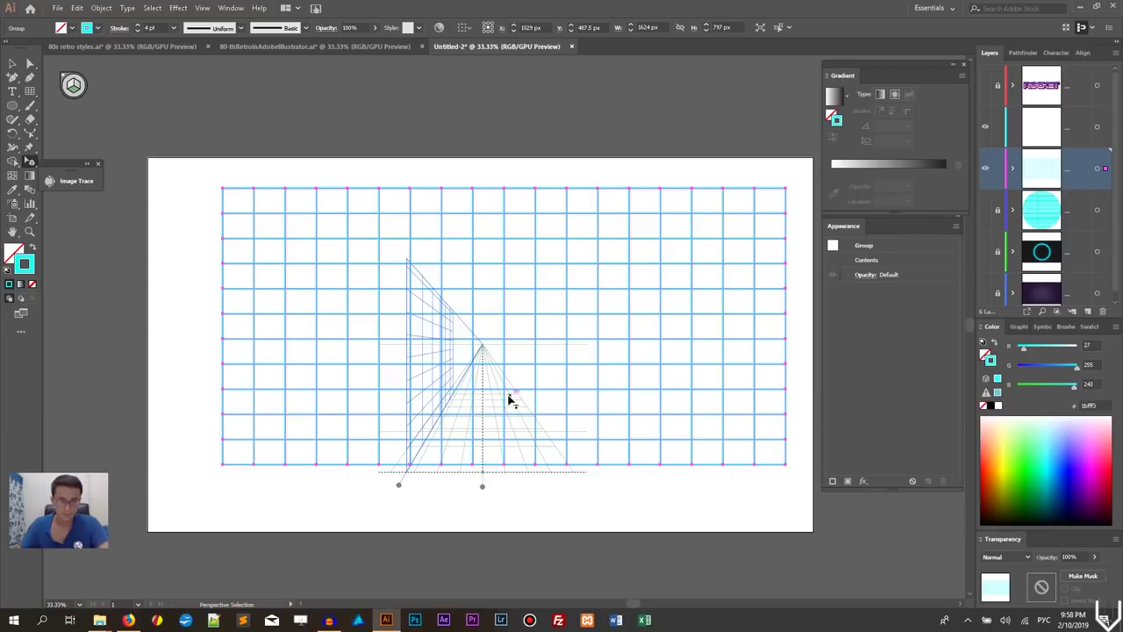
pyautogui.moveTo(506, 401); pyautogui.dragTo(497, 433)
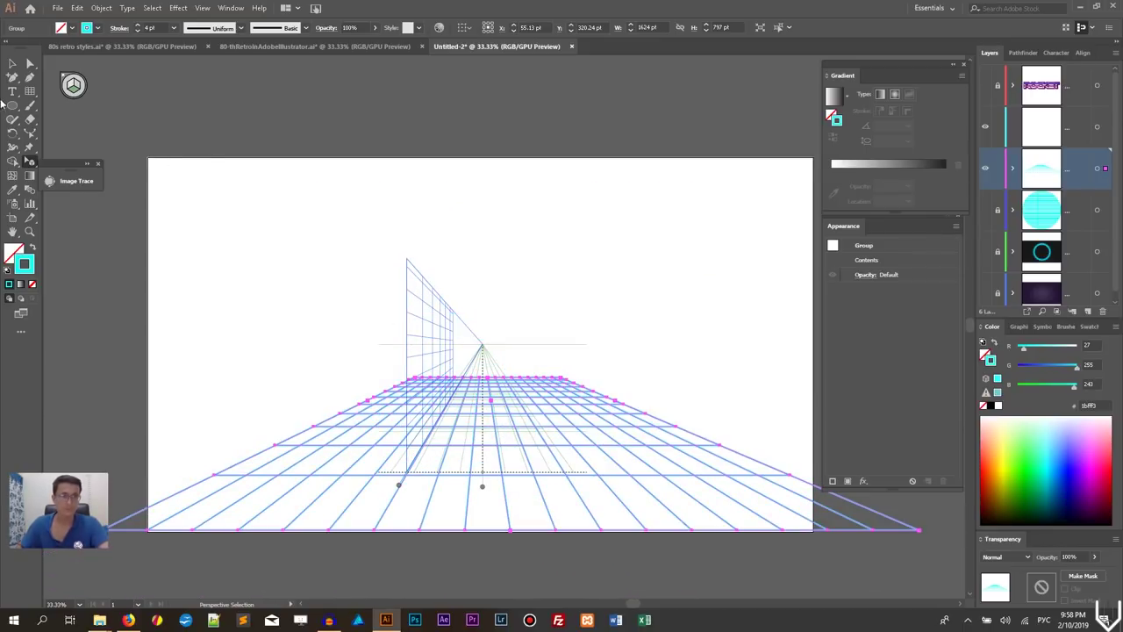
# Stretch the perspective floor grid horizontally about its centre until it extends far beyond both sides of the artboard
pyautogui.click(12, 64)
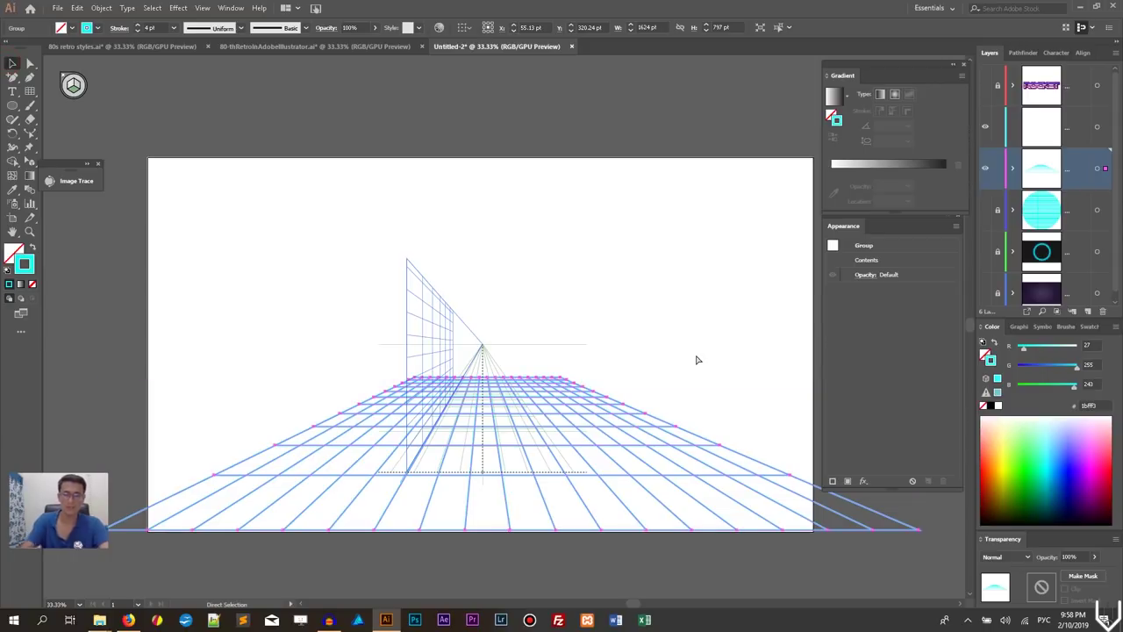
pyautogui.hotkey('ctrl', '-')
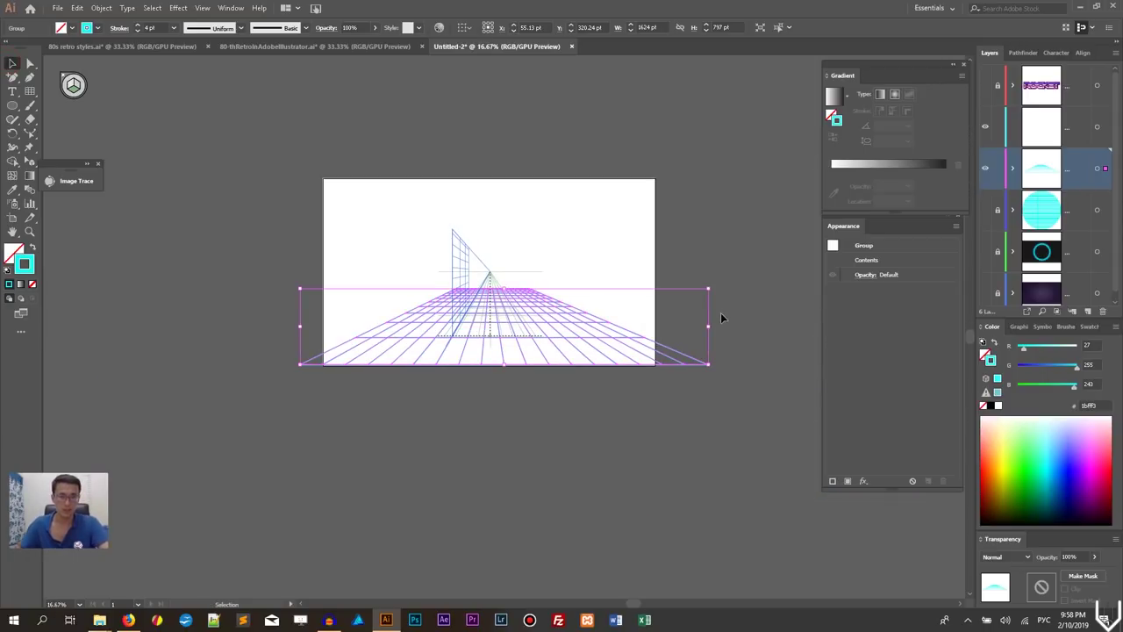
pyautogui.moveTo(707, 326); pyautogui.dragTo(949, 326)
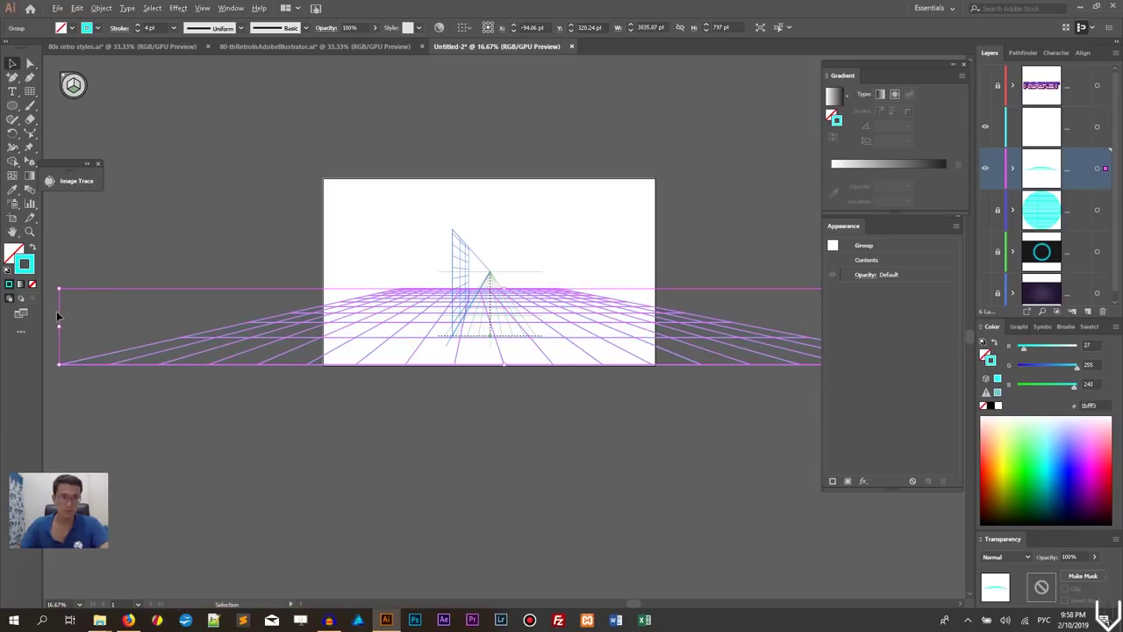
pyautogui.hscroll(-5, 75, 334)
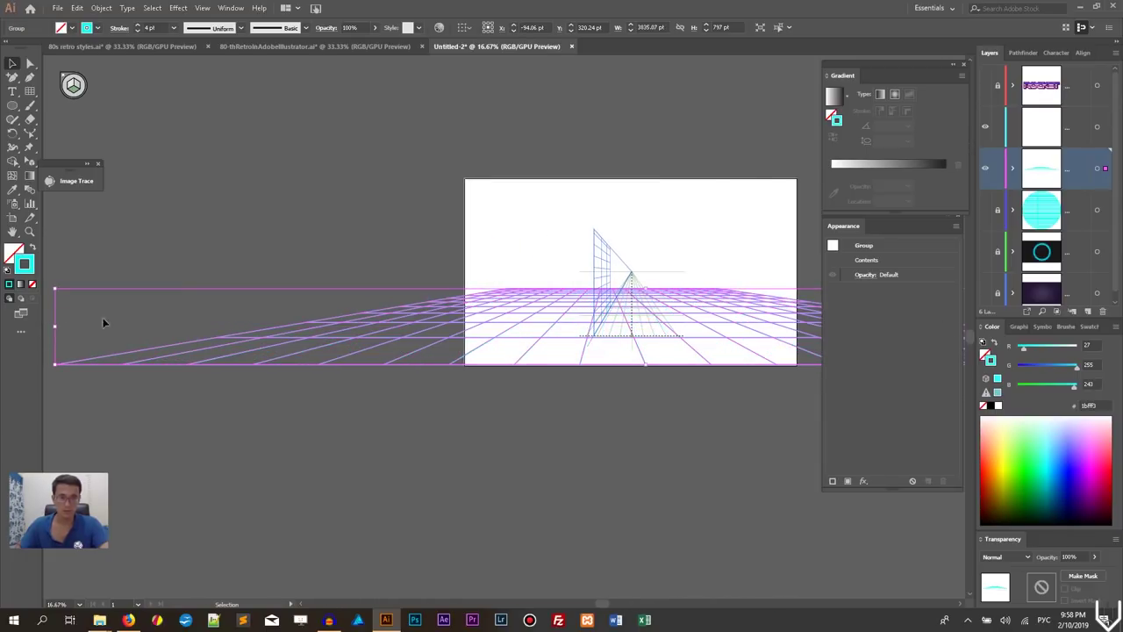
pyautogui.moveTo(346, 273); pyautogui.dragTo(148, 300)
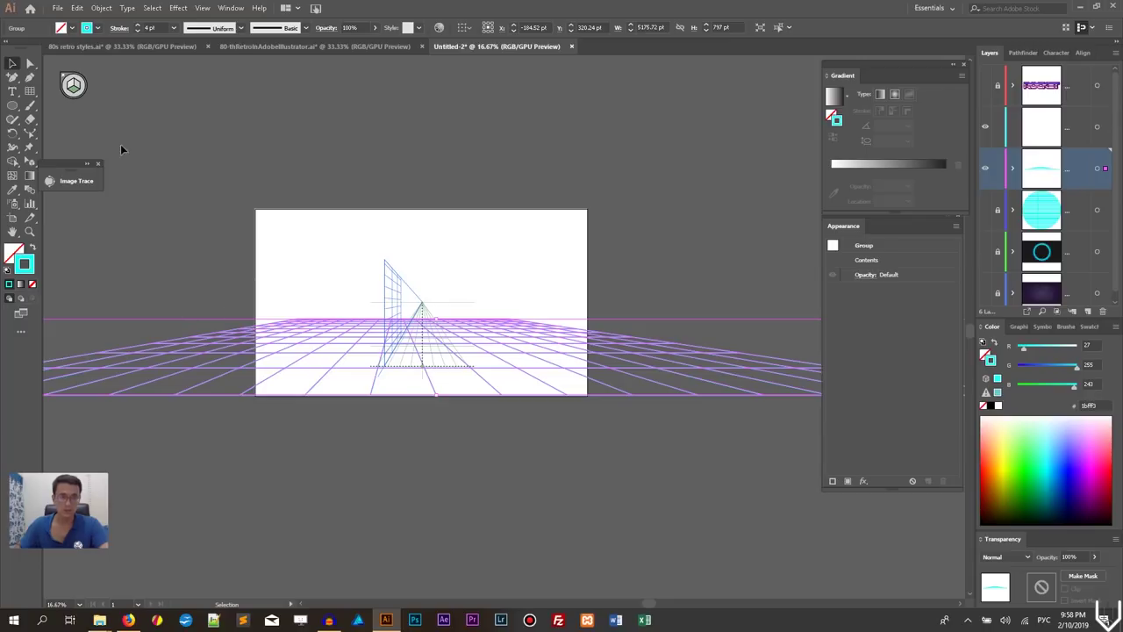
pyautogui.click(217, 235)
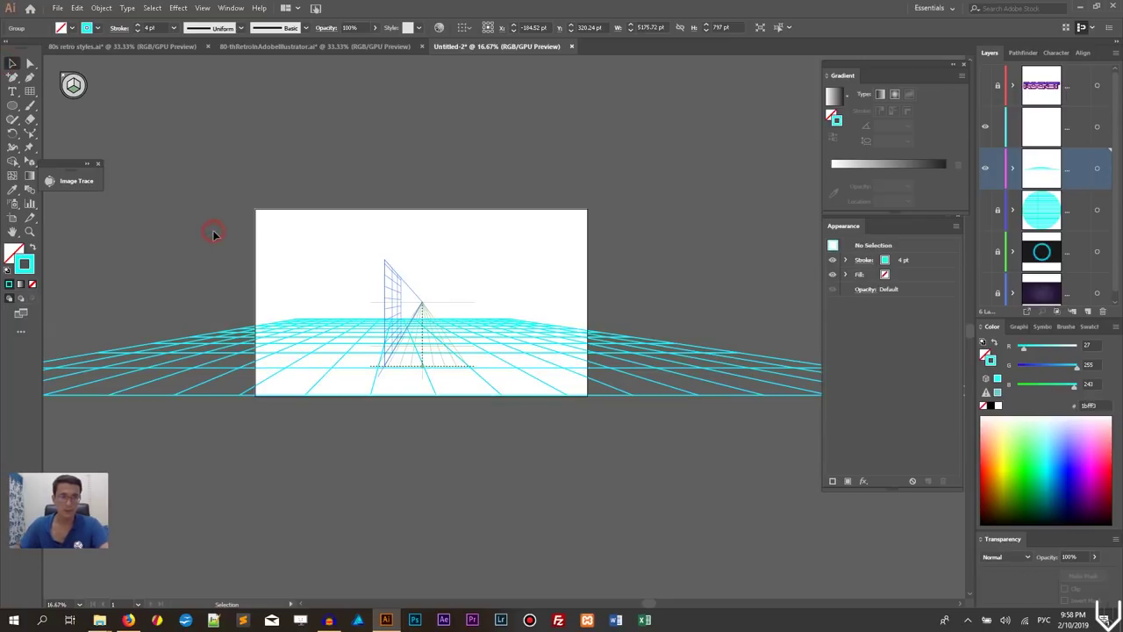
# Thicken the floor grid's stroke to 8 pt
pyautogui.click(580, 356)
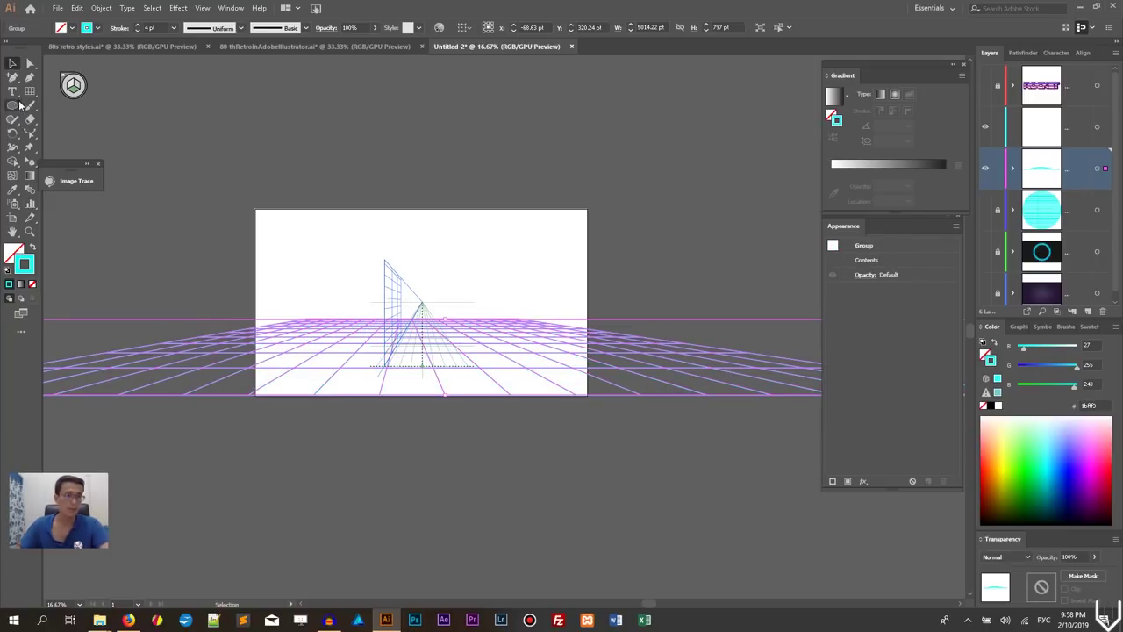
pyautogui.click(138, 26)
pyautogui.click(178, 123)
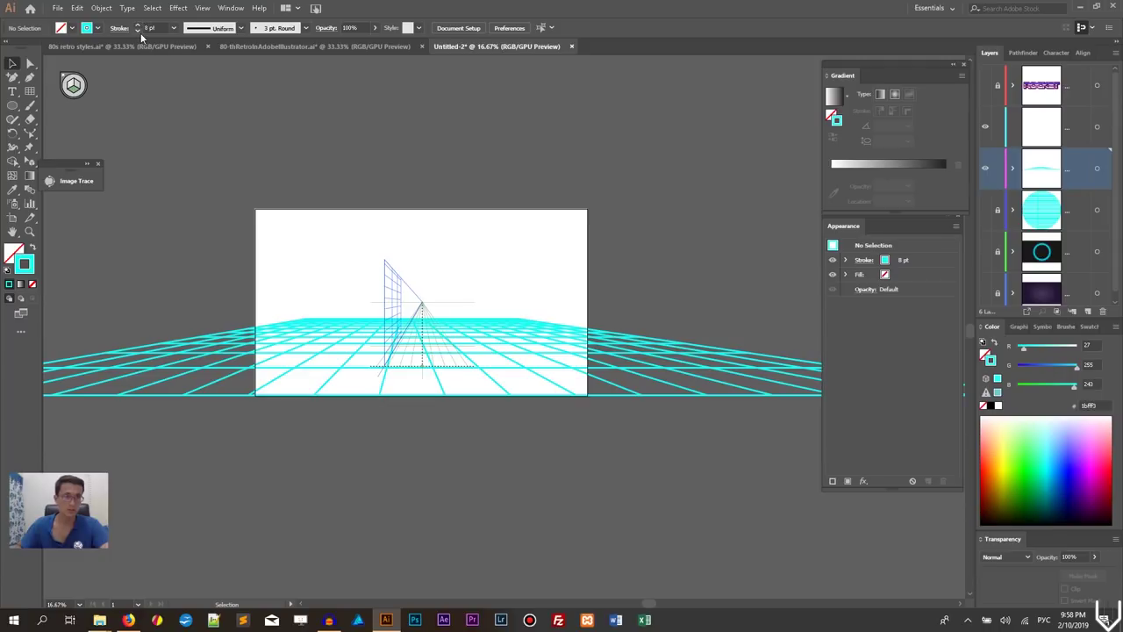
# Convert the floor grid's strokes into filled shapes with Outline Stroke
pyautogui.click(180, 351)
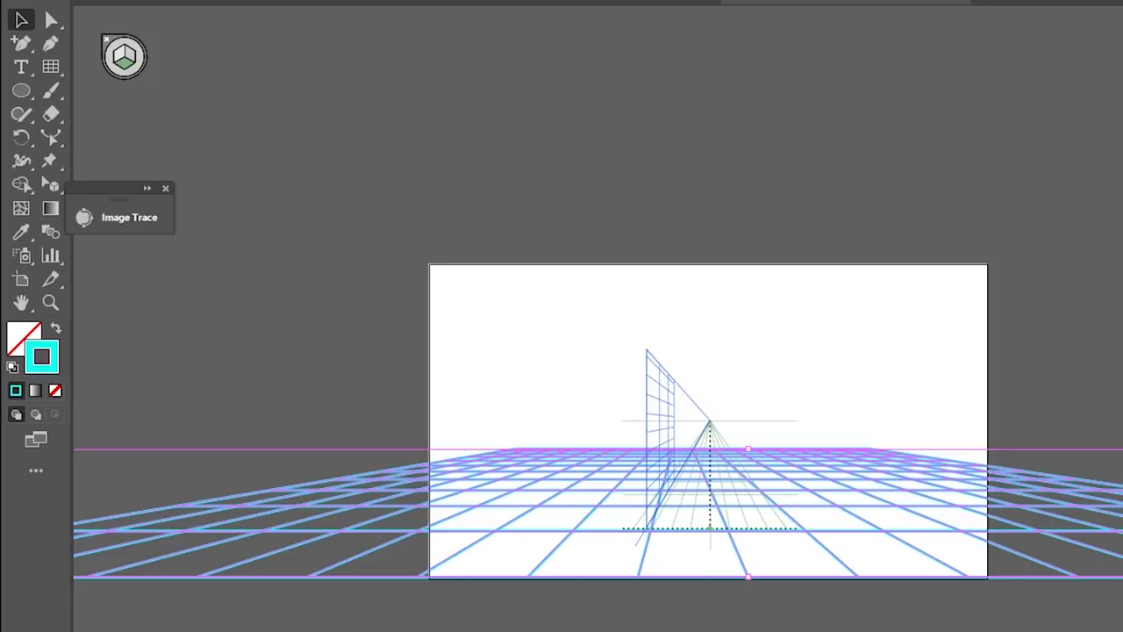
pyautogui.click(77, 8)
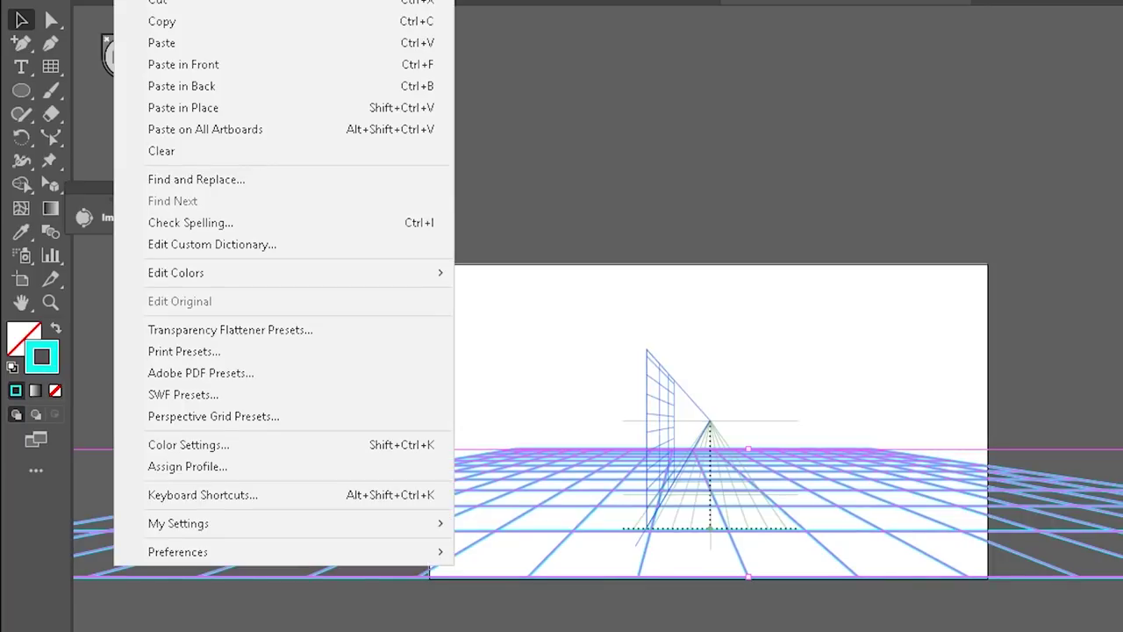
pyautogui.moveTo(240, 372)
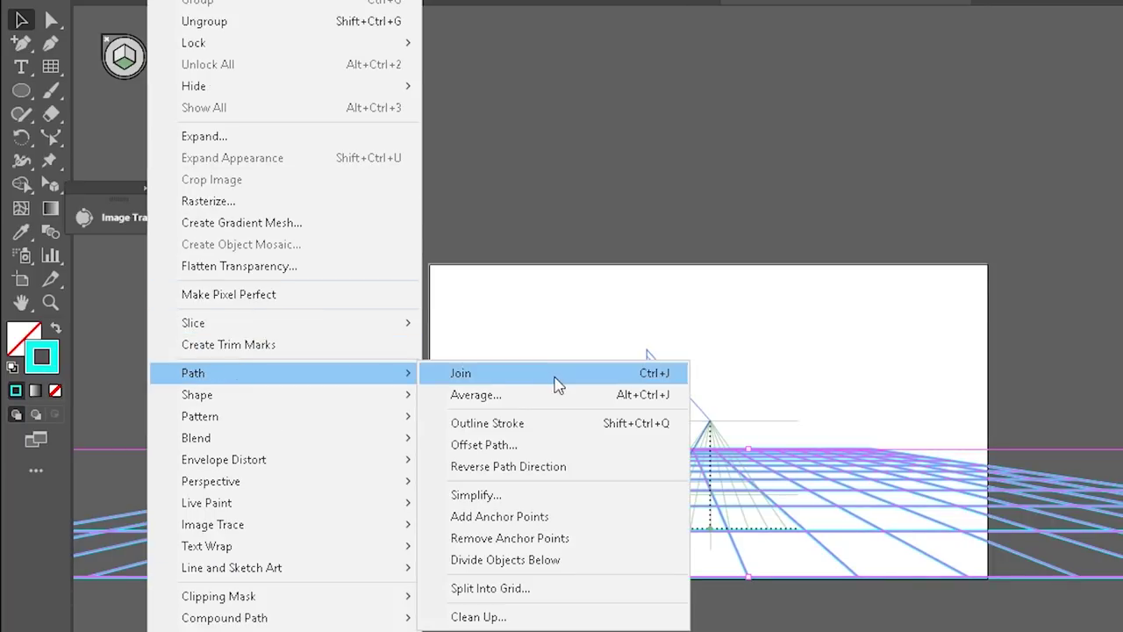
pyautogui.click(532, 425)
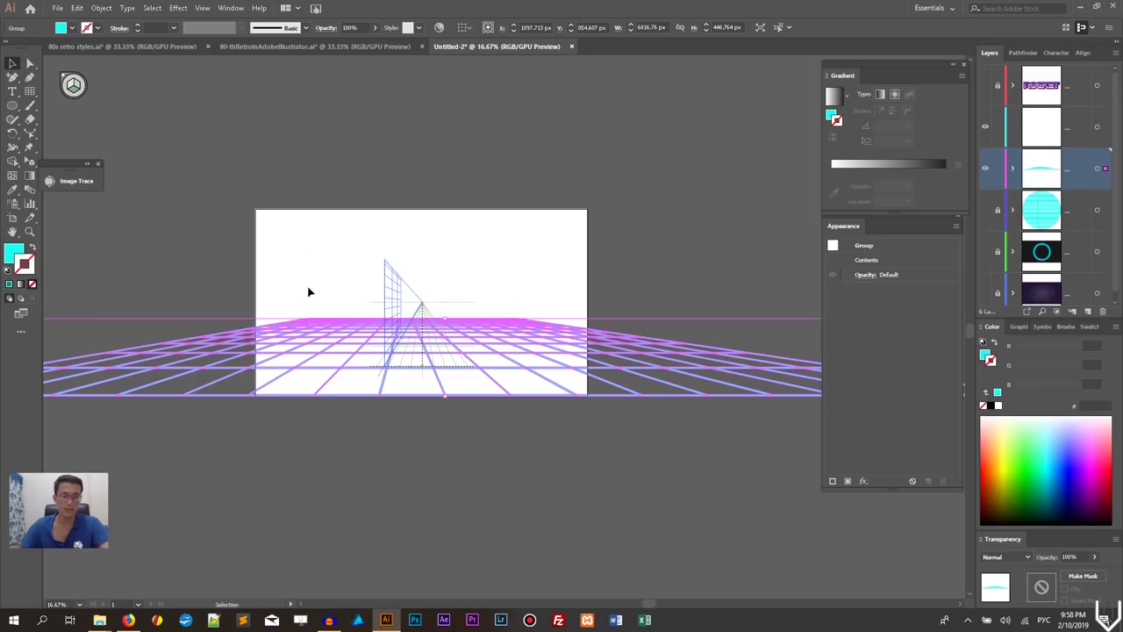
# Combine the outlined floor grid into a single compound path
pyautogui.hotkey('ctrl', 'shift', 'b')
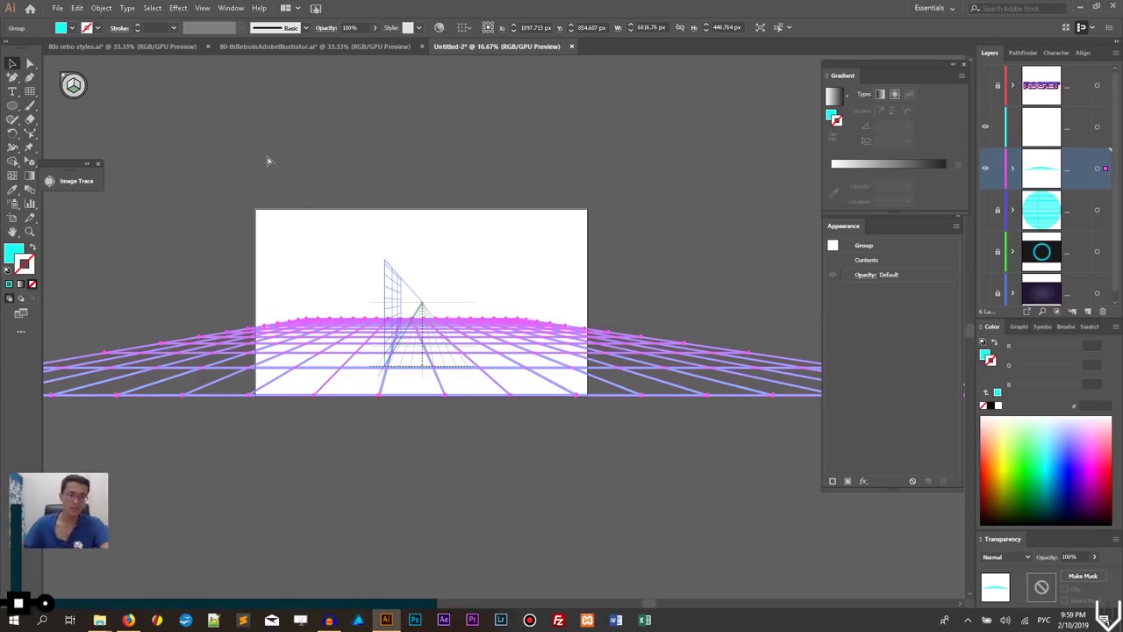
pyautogui.hotkey('ctrl', '8')
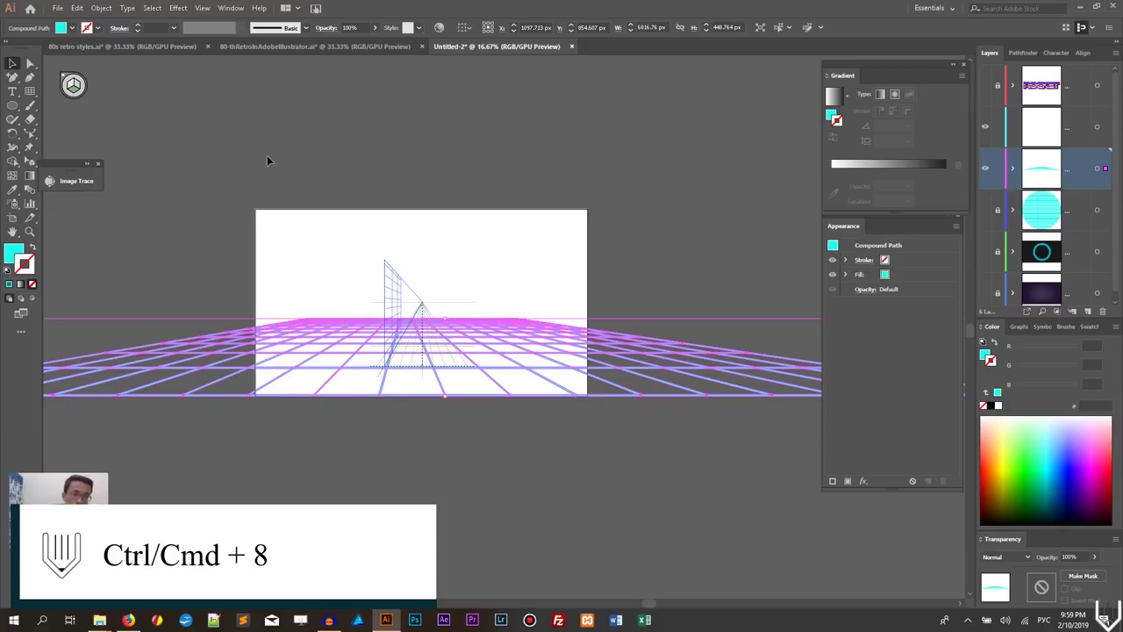
pyautogui.click(102, 8)
pyautogui.moveTo(222, 422)
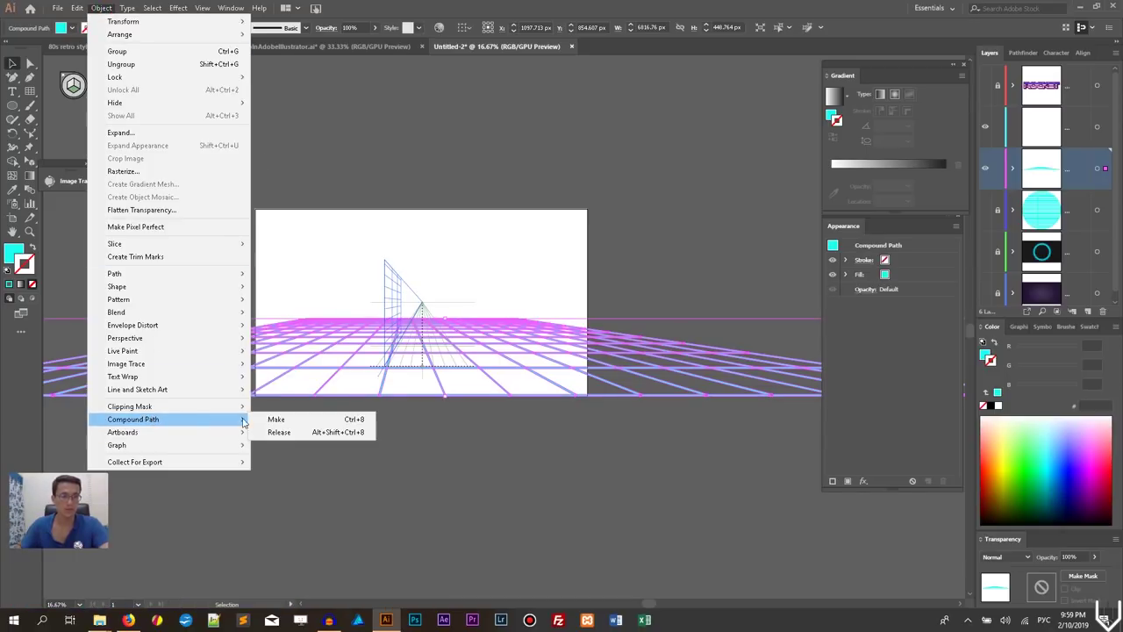
pyautogui.click(264, 420)
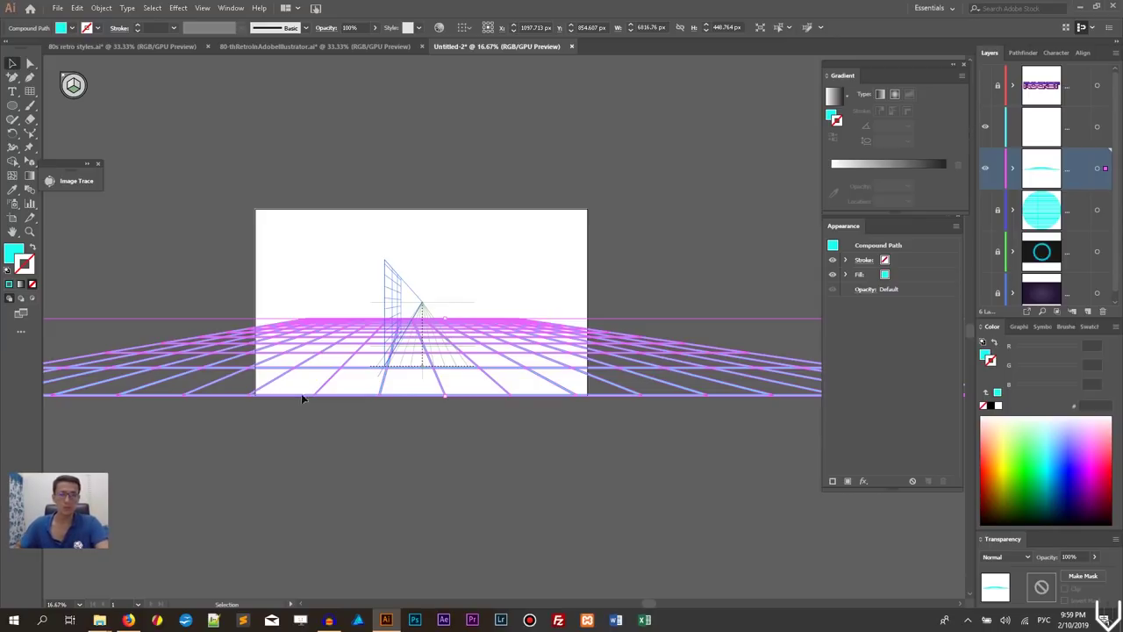
# Apply a linear gradient to the compound path's stroke and set its starting stop to RGB colour f15cff
pyautogui.click(900, 166)
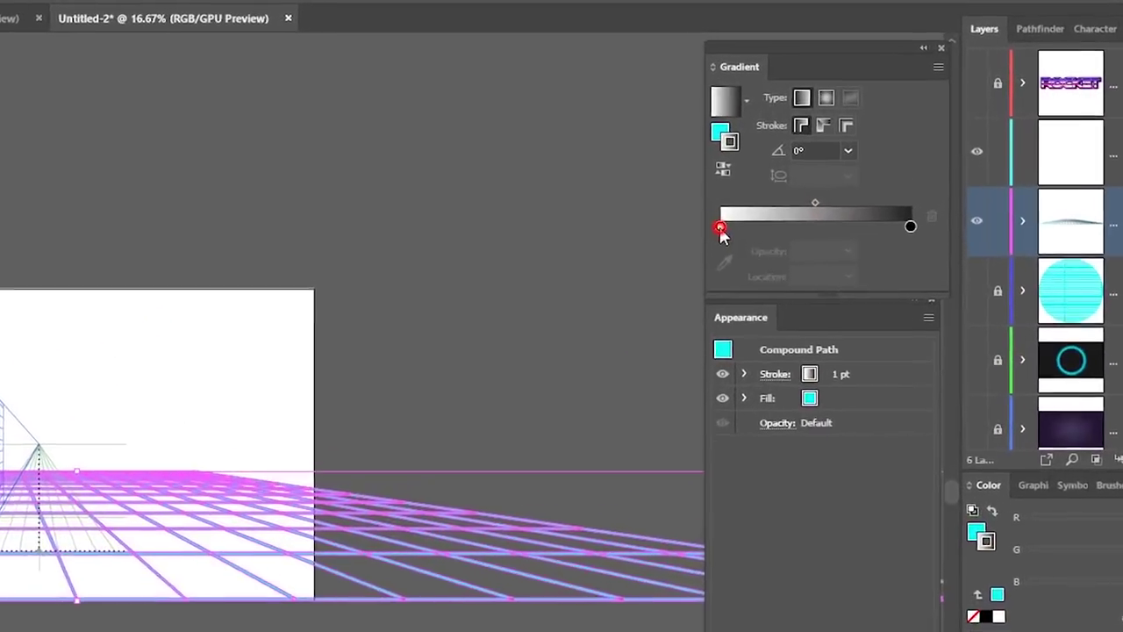
pyautogui.doubleClick(832, 170)
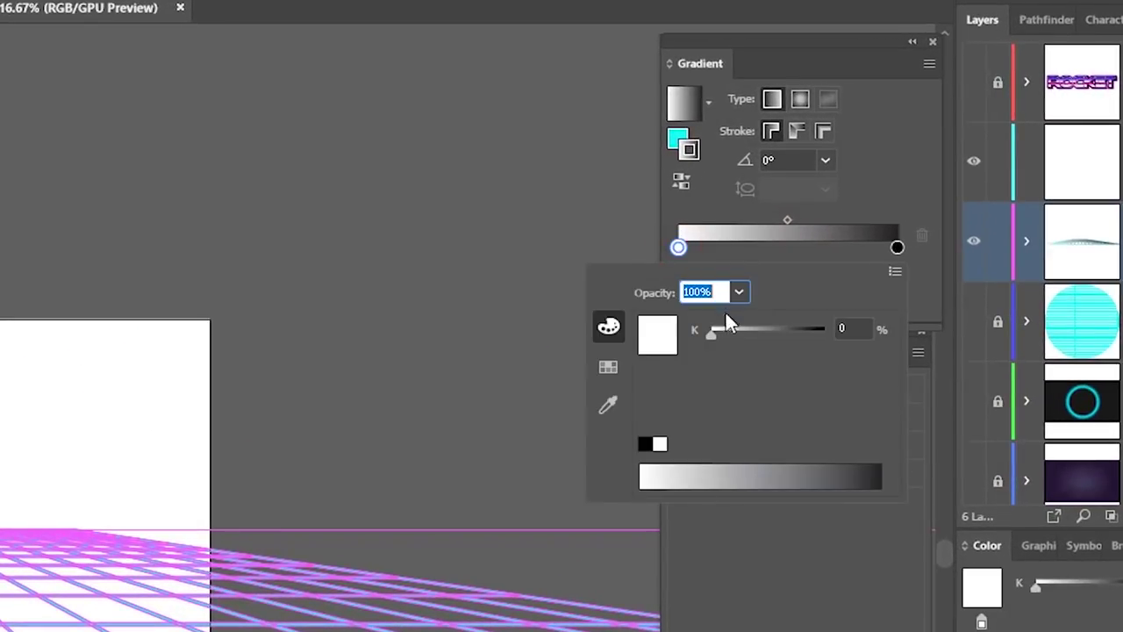
pyautogui.click(895, 272)
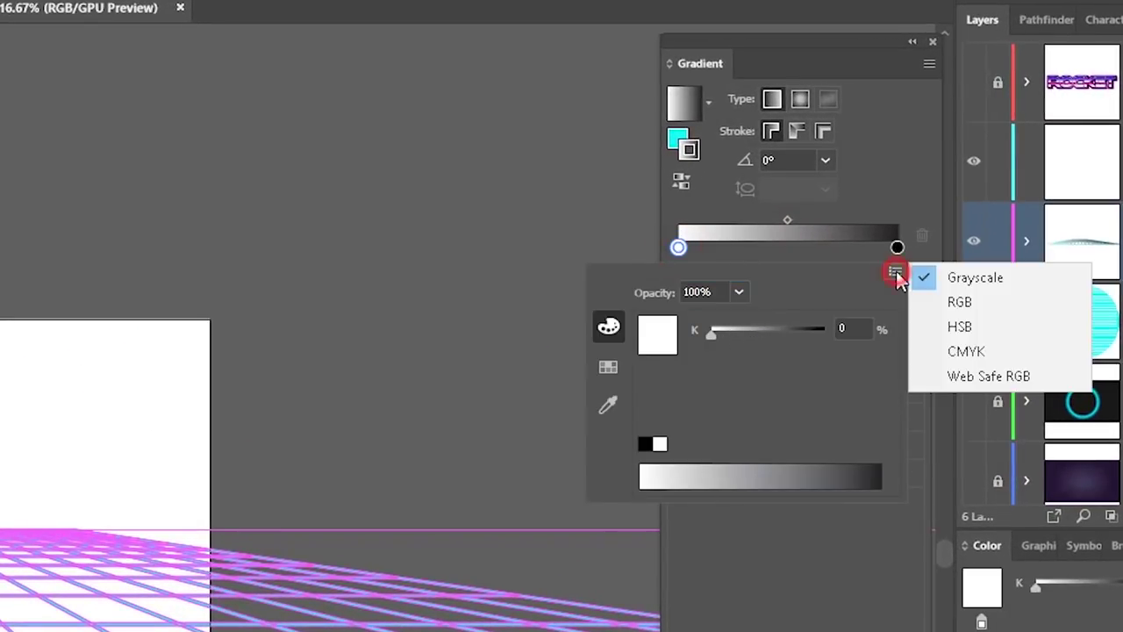
pyautogui.click(943, 302)
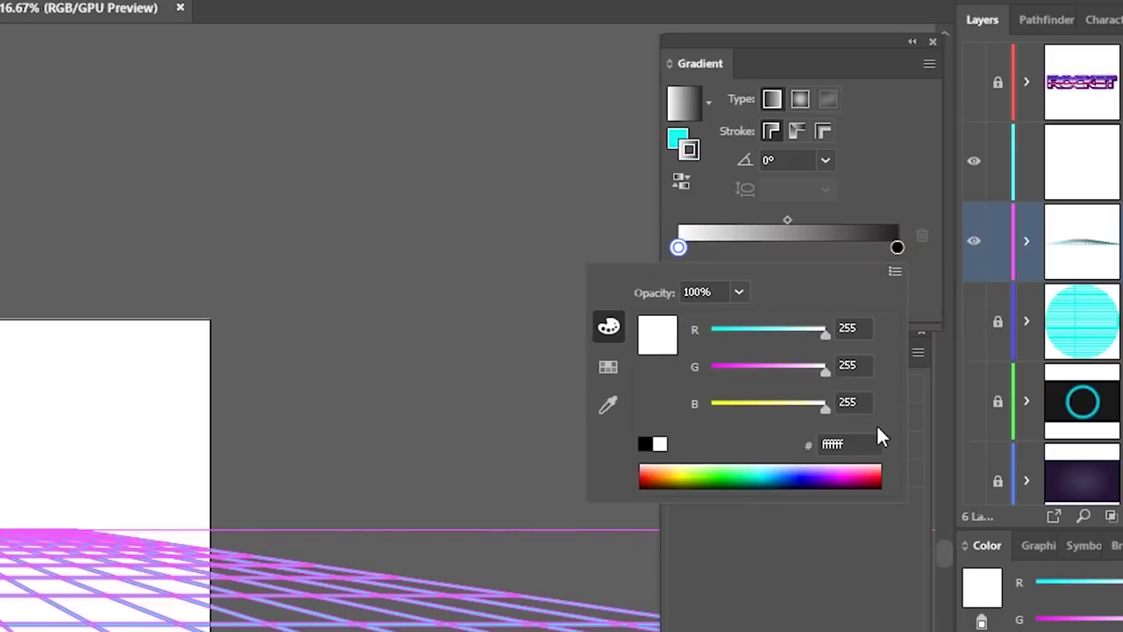
pyautogui.click(852, 442)
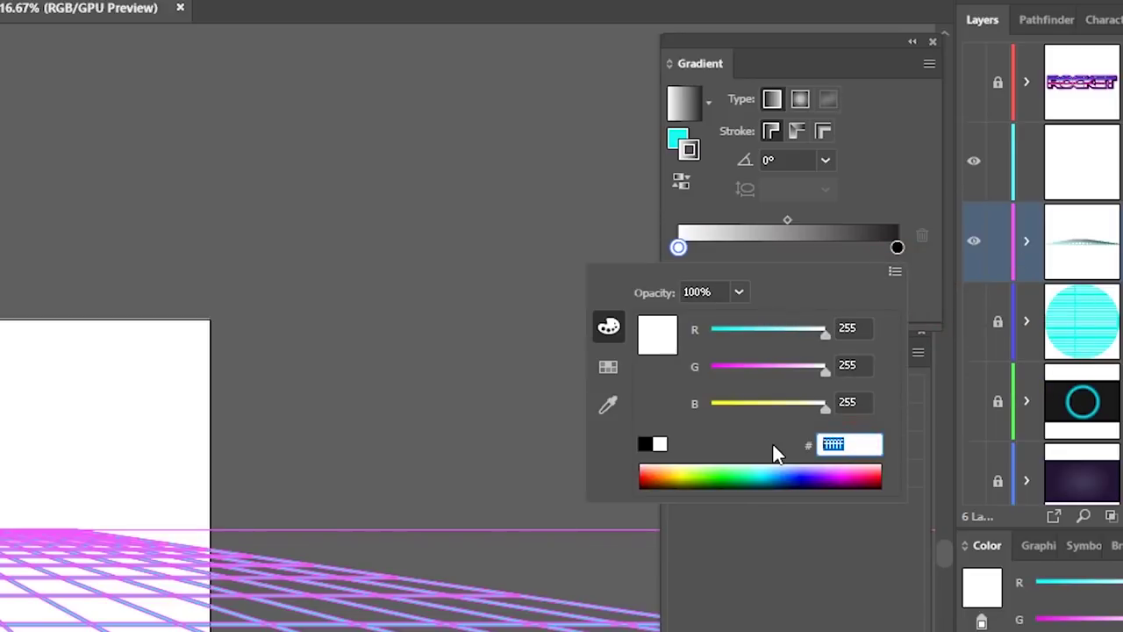
pyautogui.press('BackSpace')
pyautogui.write('f15cff')
pyautogui.press('Return')
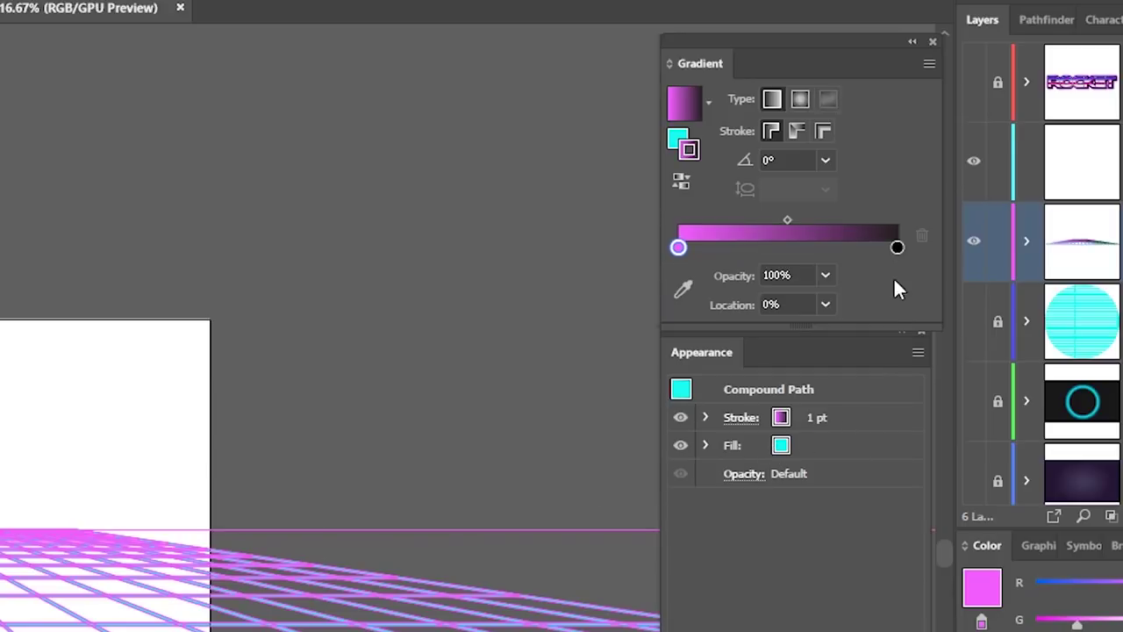
# Move the gradient's black end stop to about 40.2% and recolour it in RGB as 82006a
pyautogui.moveTo(897, 247); pyautogui.dragTo(768, 265)
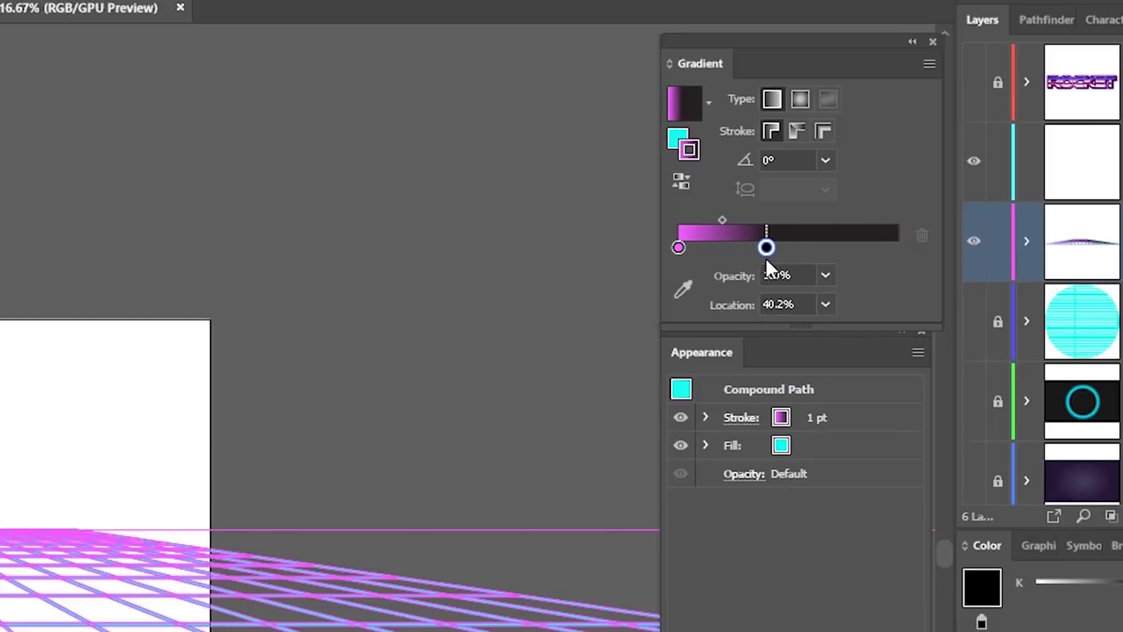
pyautogui.doubleClick(767, 249)
pyautogui.click(907, 272)
pyautogui.click(944, 354)
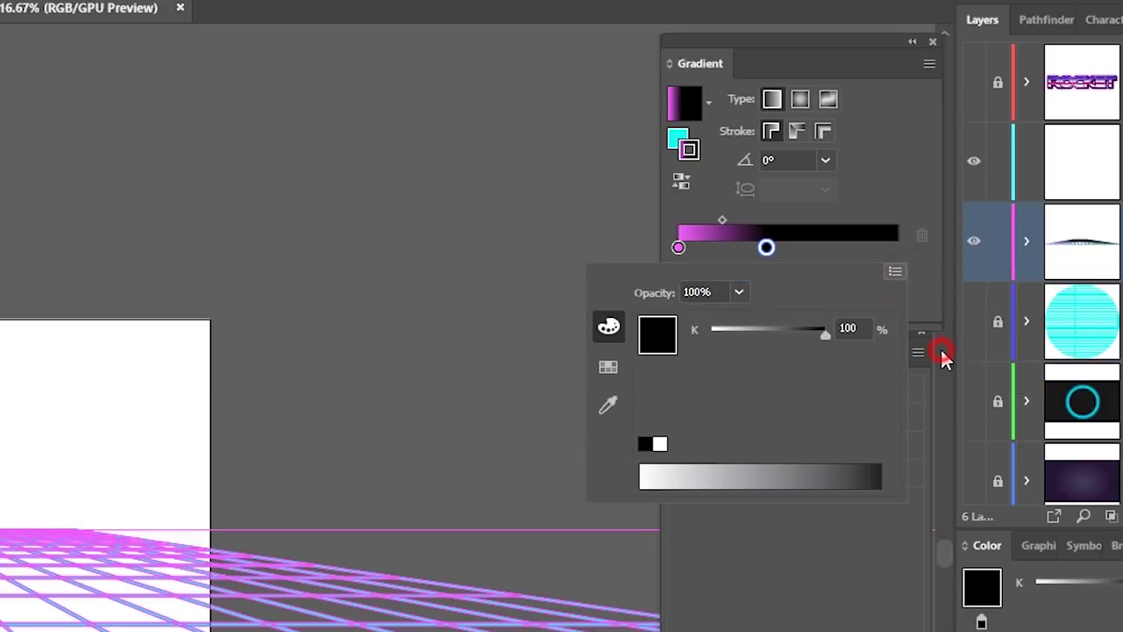
pyautogui.click(895, 272)
pyautogui.click(930, 302)
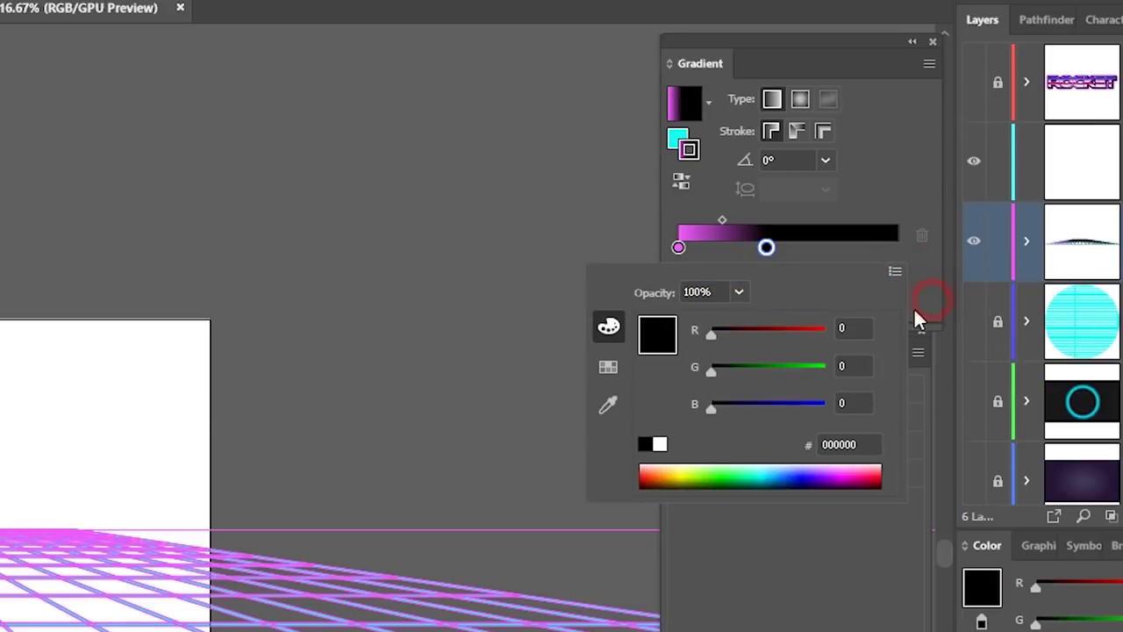
pyautogui.click(848, 444)
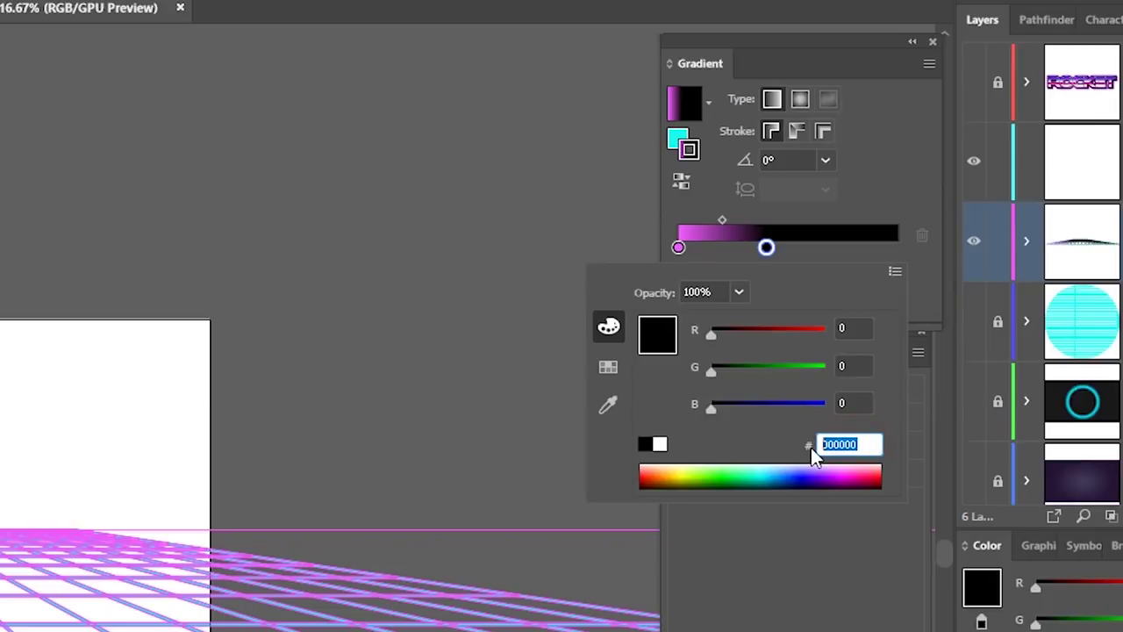
pyautogui.press('BackSpace')
pyautogui.write('82006a')
pyautogui.press('Return')
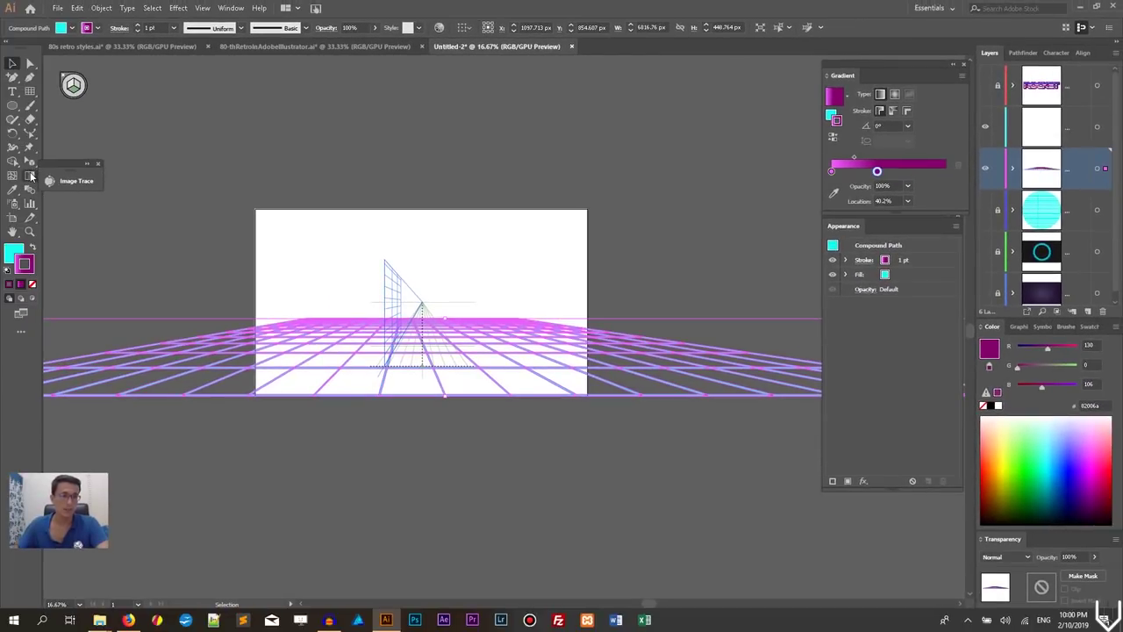
# Swap the floor grid's fill and stroke so the gradient becomes the fill, and remove the stroke
pyautogui.click(30, 176)
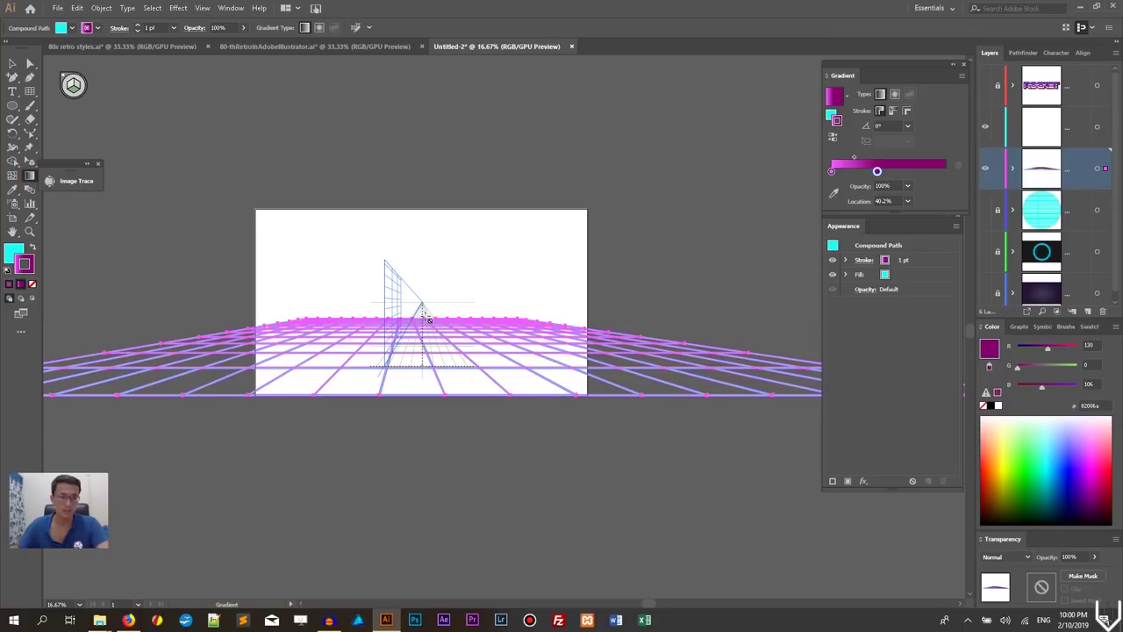
pyautogui.press('v')
pyautogui.hotkey('shift', 'x')
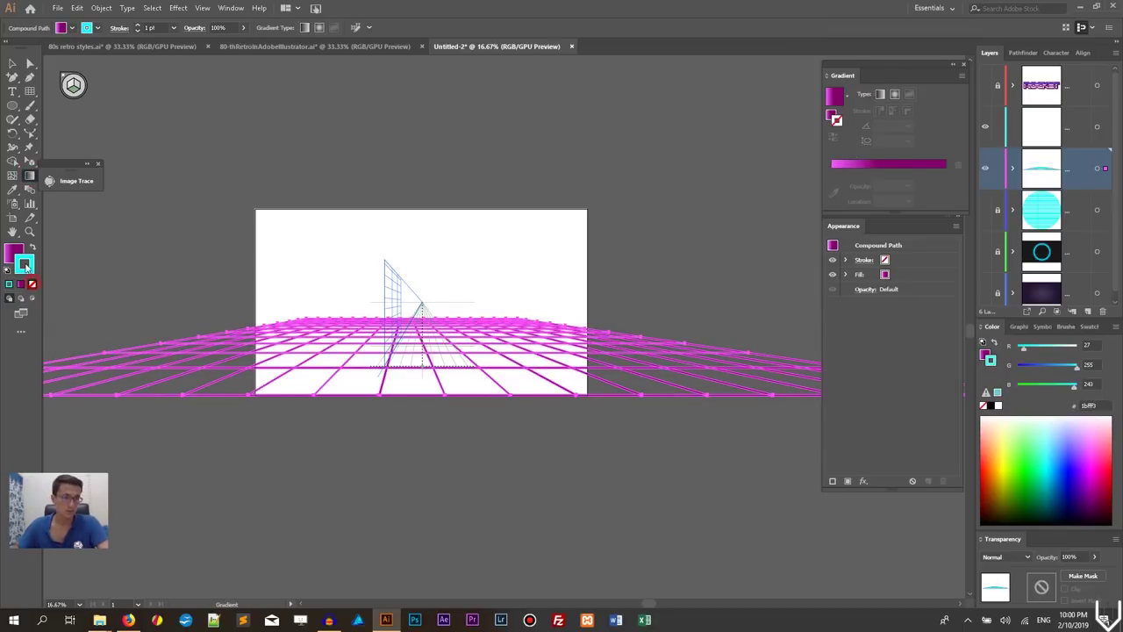
pyautogui.press('/')
# Run the fill gradient vertically from the floor grid's far edge to below the artboard's bottom, with pink at the horizon
pyautogui.moveTo(395, 311); pyautogui.dragTo(397, 405)
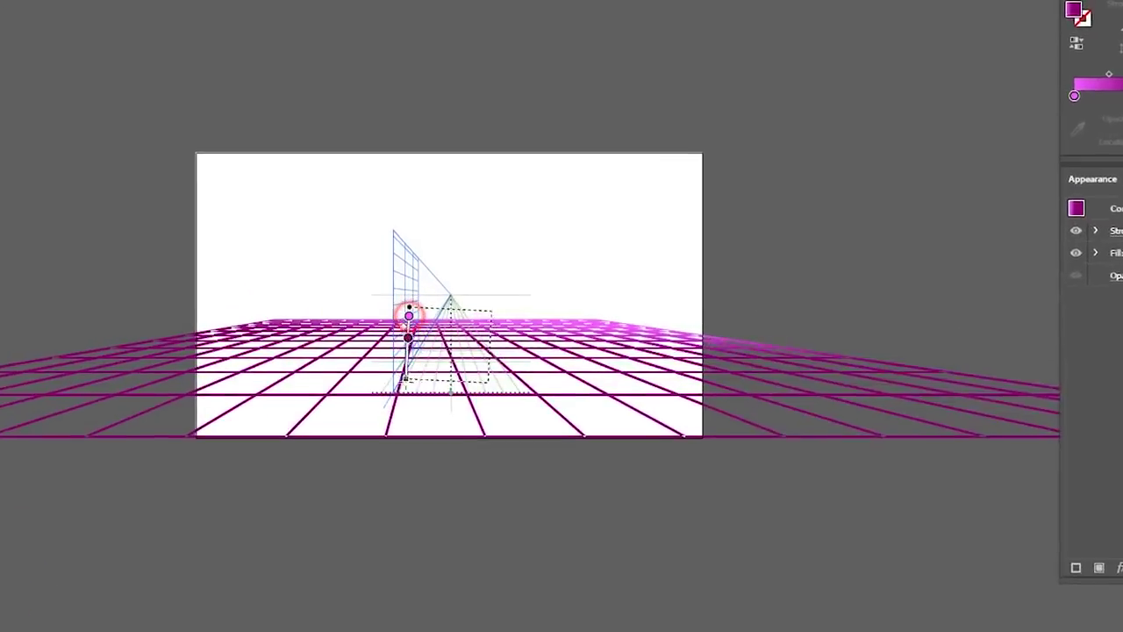
pyautogui.moveTo(421, 485)
pyautogui.mouseDown()
pyautogui.moveTo(418, 569)
pyautogui.moveTo(421, 550)
pyautogui.mouseUp()
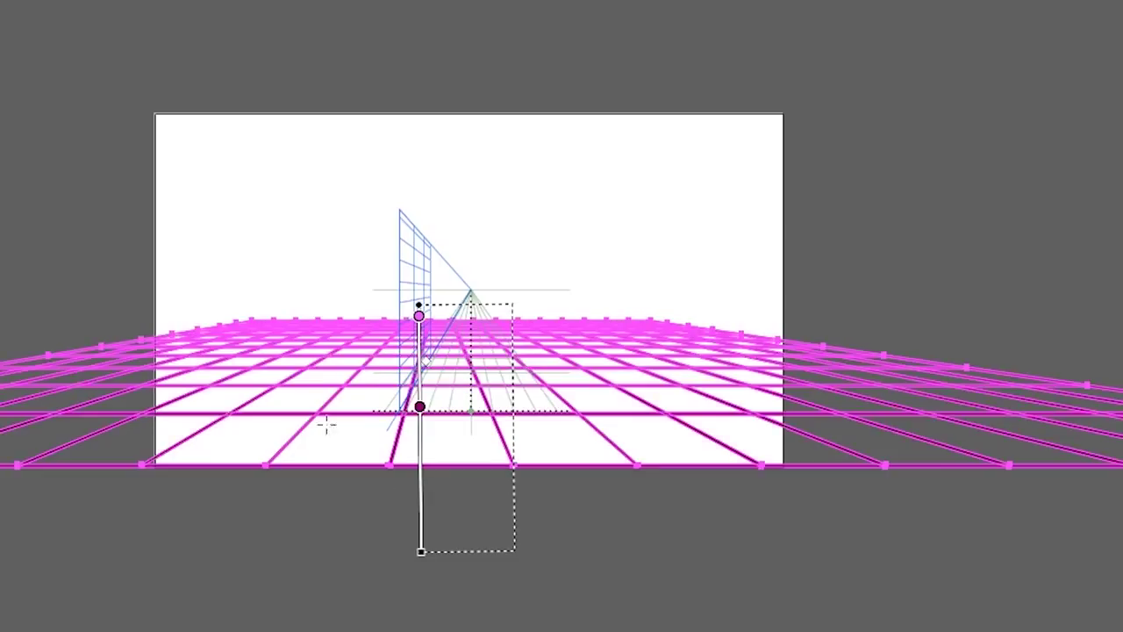
# Deselect the floor grid, hide the perspective grid, and draw a rectangle about 1920 × 400 px over the artboard's lower part, starting just below the horizon
pyautogui.click(12, 64)
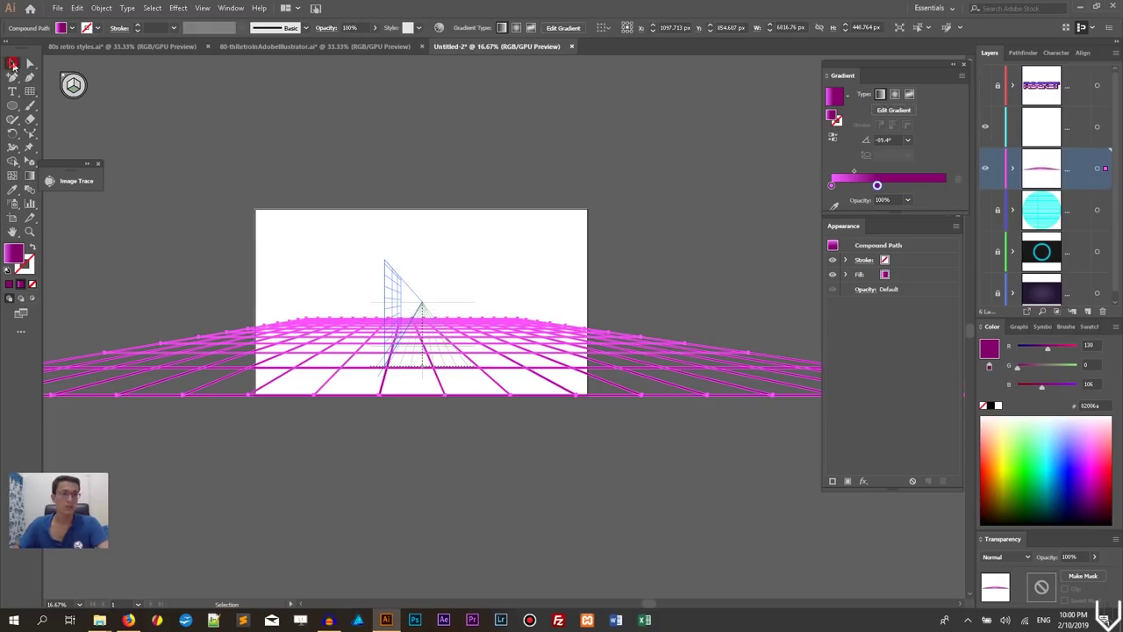
pyautogui.click(163, 191)
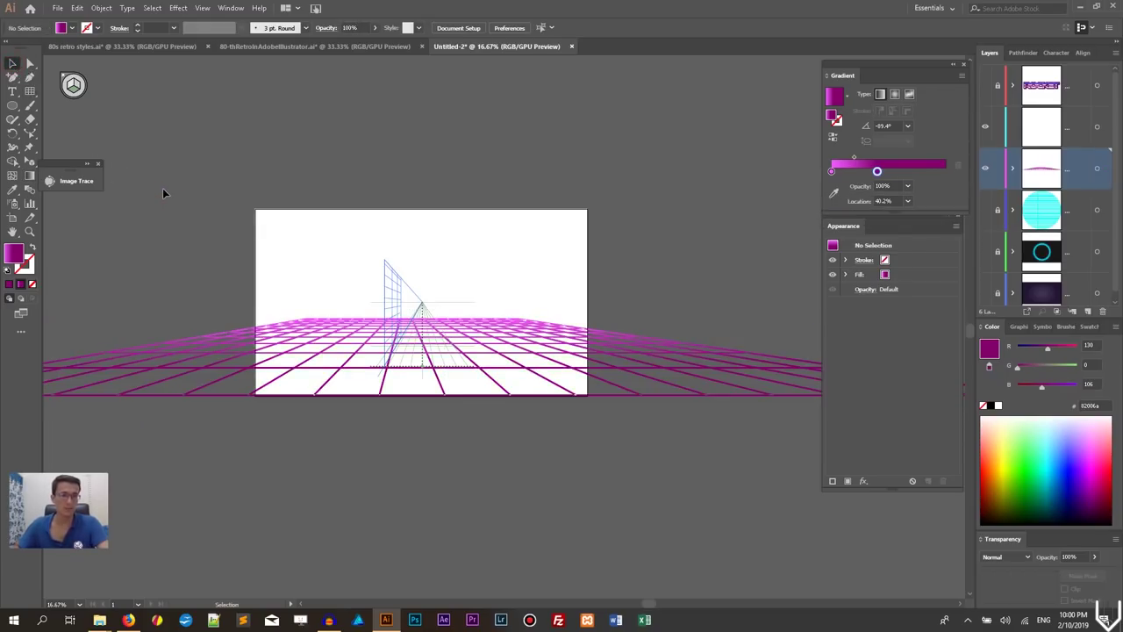
pyautogui.moveTo(12, 106); pyautogui.dragTo(62, 106)
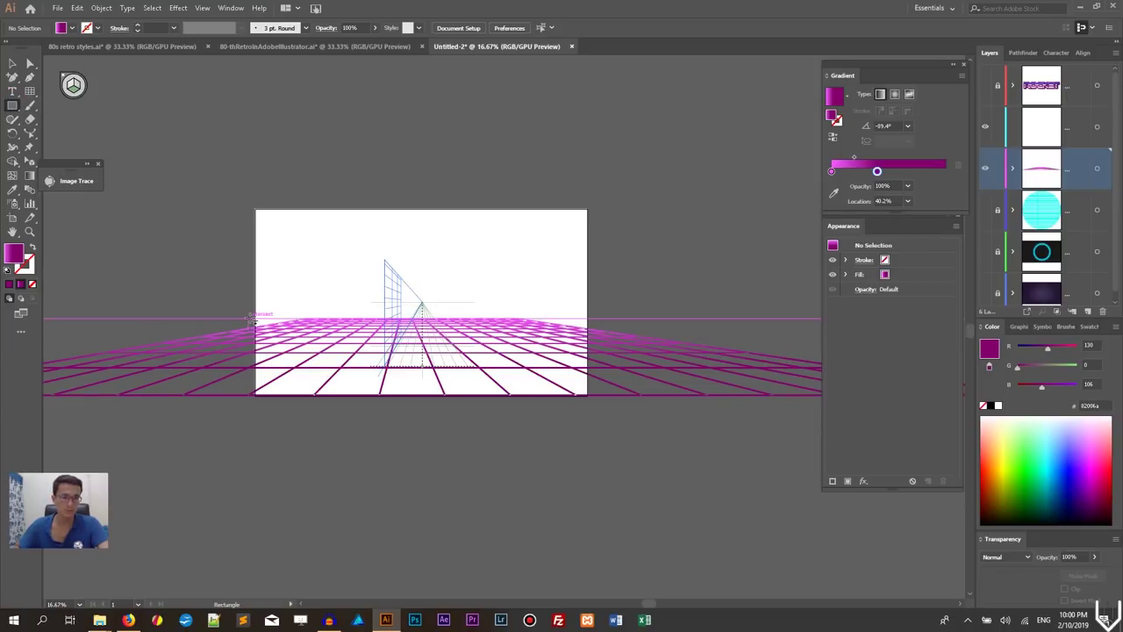
pyautogui.moveTo(257, 313); pyautogui.dragTo(252, 158)
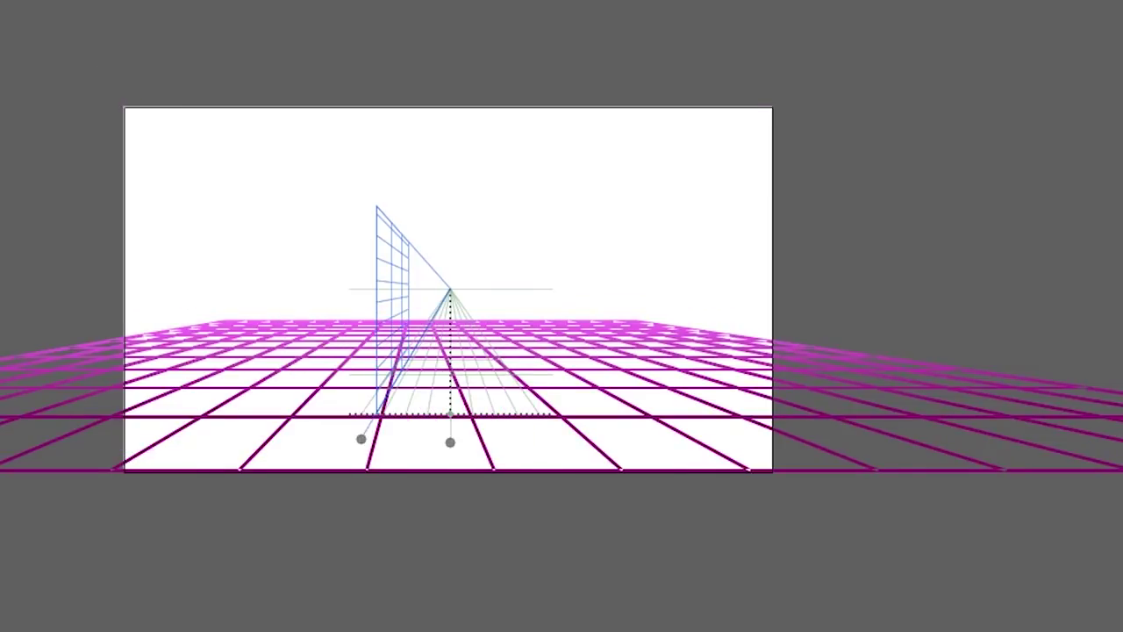
pyautogui.press('m')
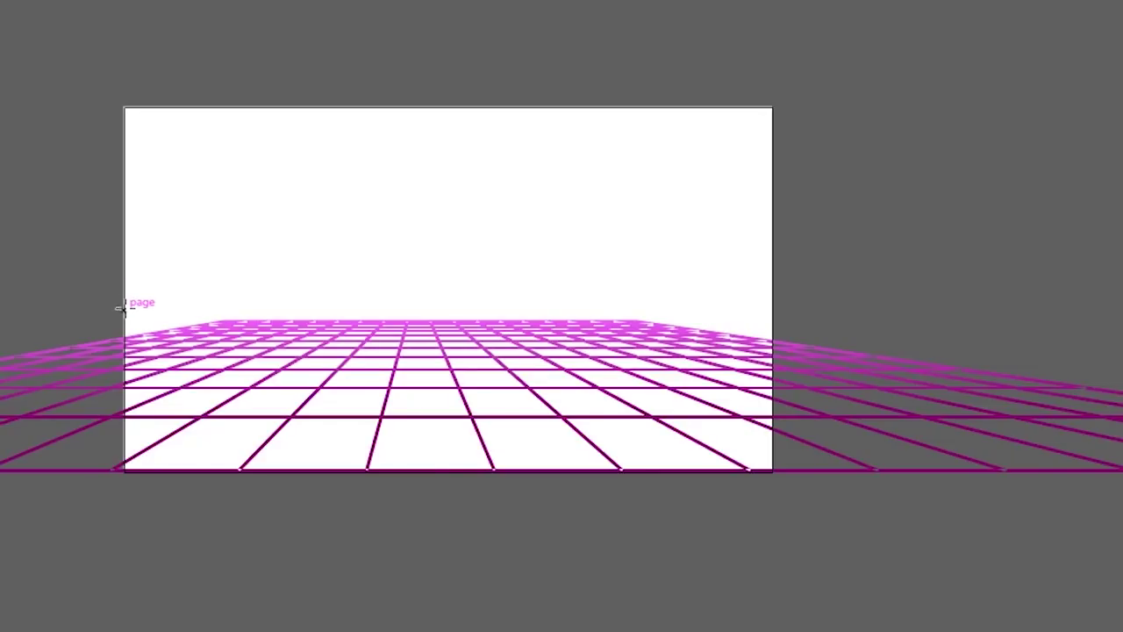
pyautogui.moveTo(123, 330); pyautogui.dragTo(773, 471)
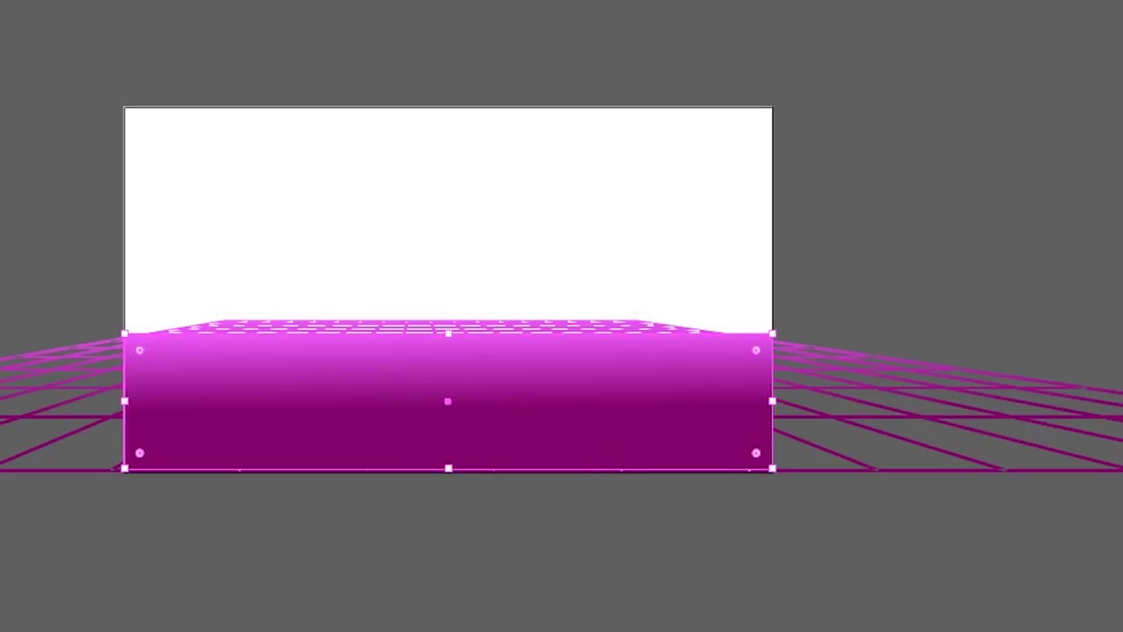
# Clip the floor grid to the new rectangle with a clipping mask and deselect it
pyautogui.click(532, 409)
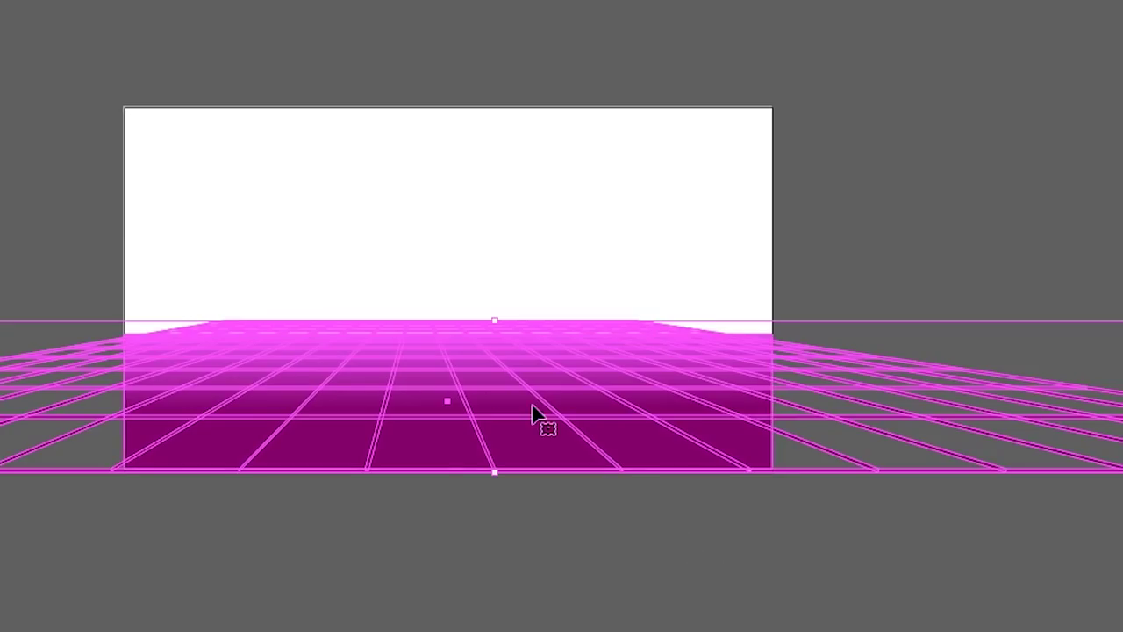
pyautogui.rightClick(485, 379)
pyautogui.click(620, 539)
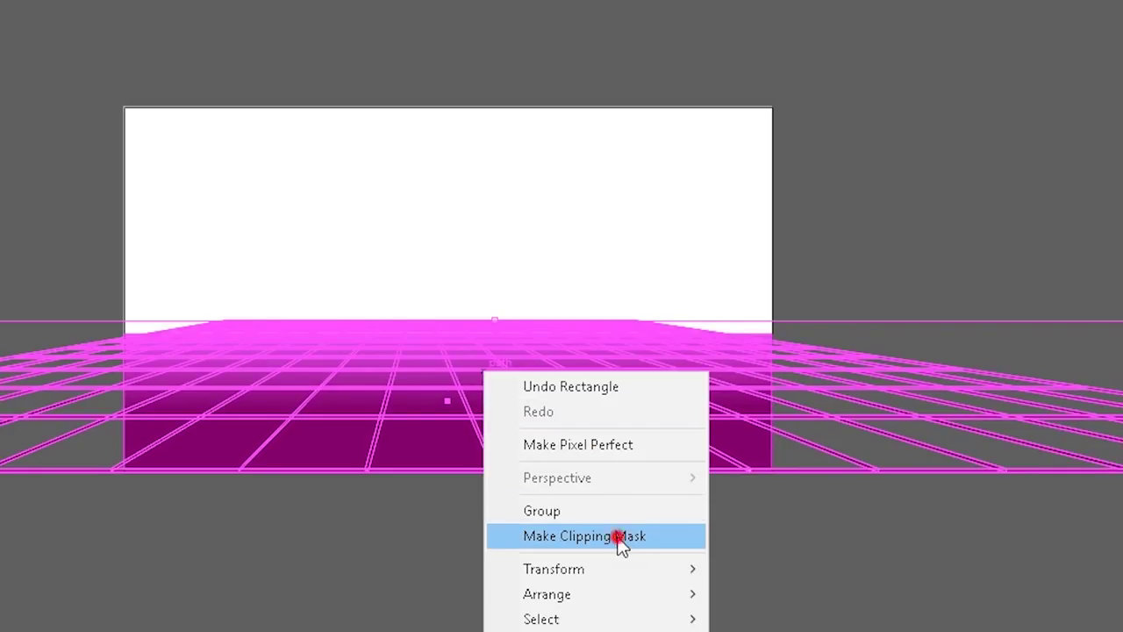
pyautogui.click(570, 516)
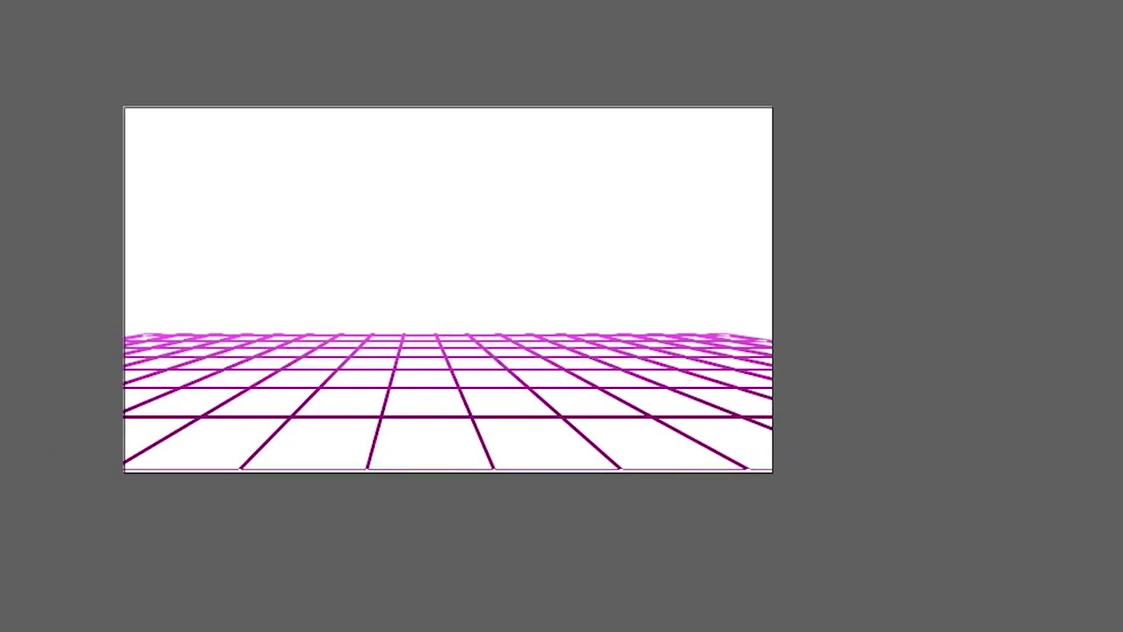
# Show the hidden artwork layers, unlock the text layer, and move the ROCKET text down to just above the floor grid's far edge
pyautogui.hotkey('ctrl', 'b')
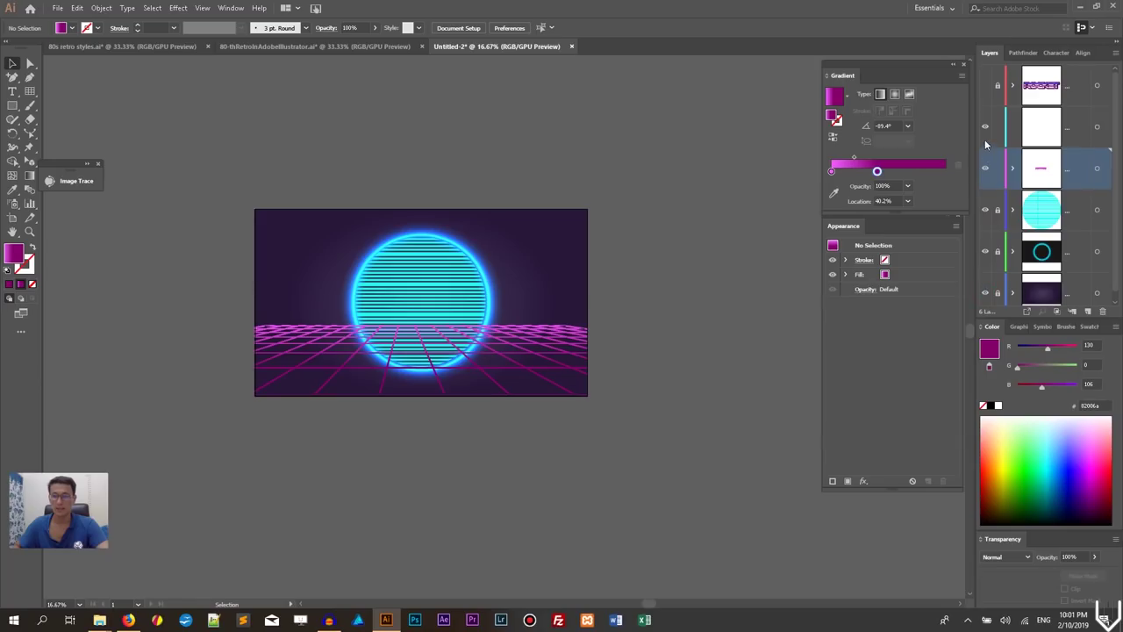
pyautogui.click(985, 86)
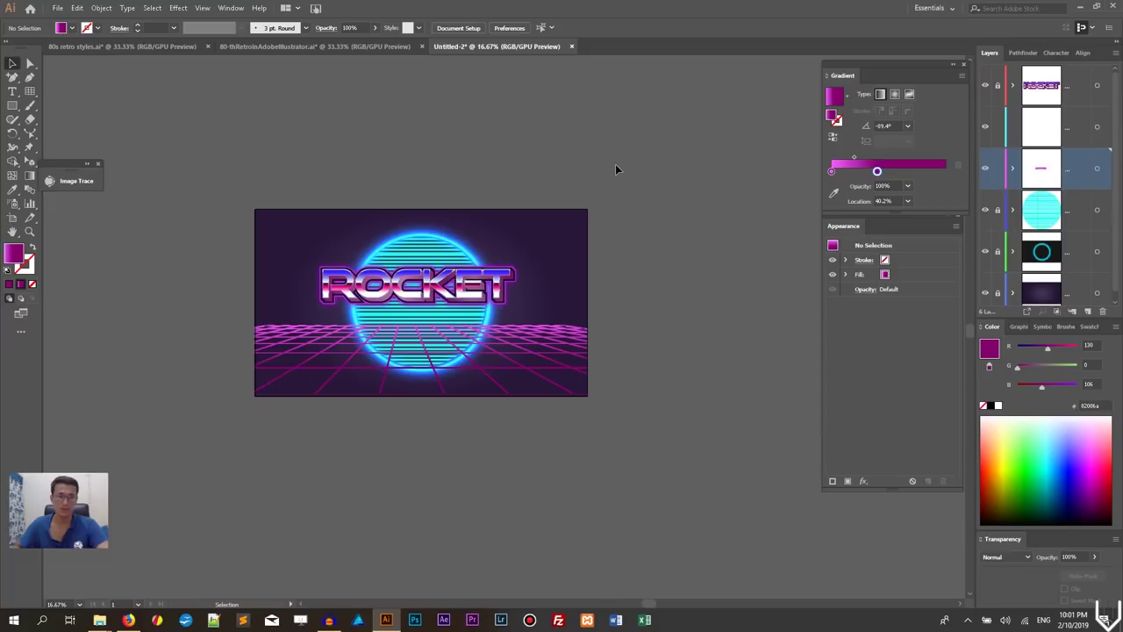
pyautogui.hotkey('ctrl', '=')
pyautogui.hotkey('ctrl', '=')
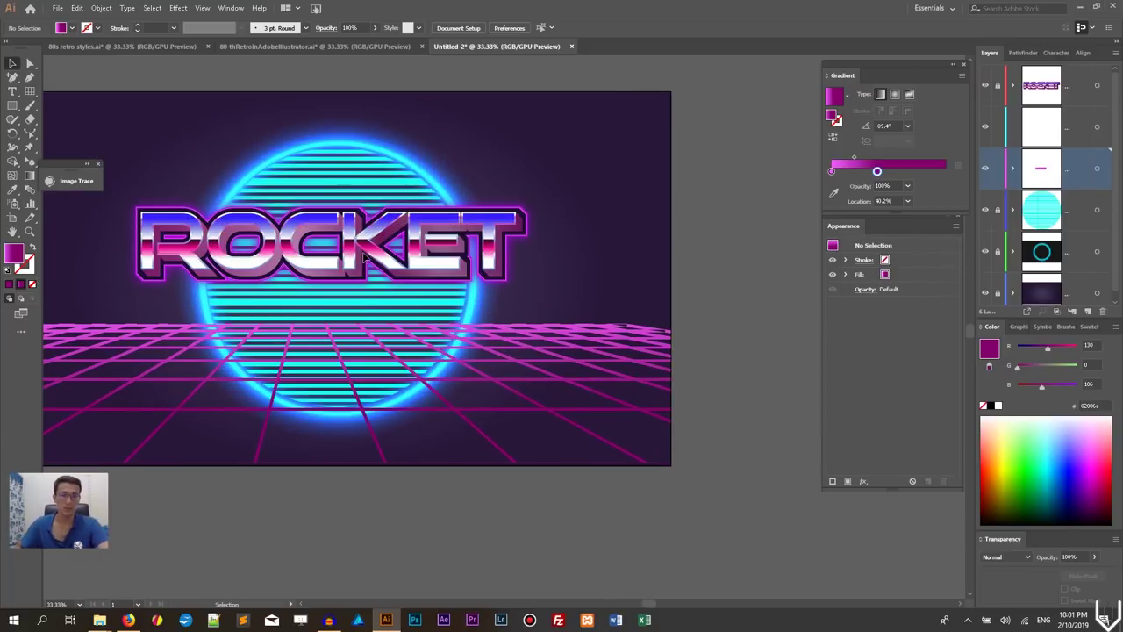
pyautogui.moveTo(371, 244); pyautogui.dragTo(378, 286)
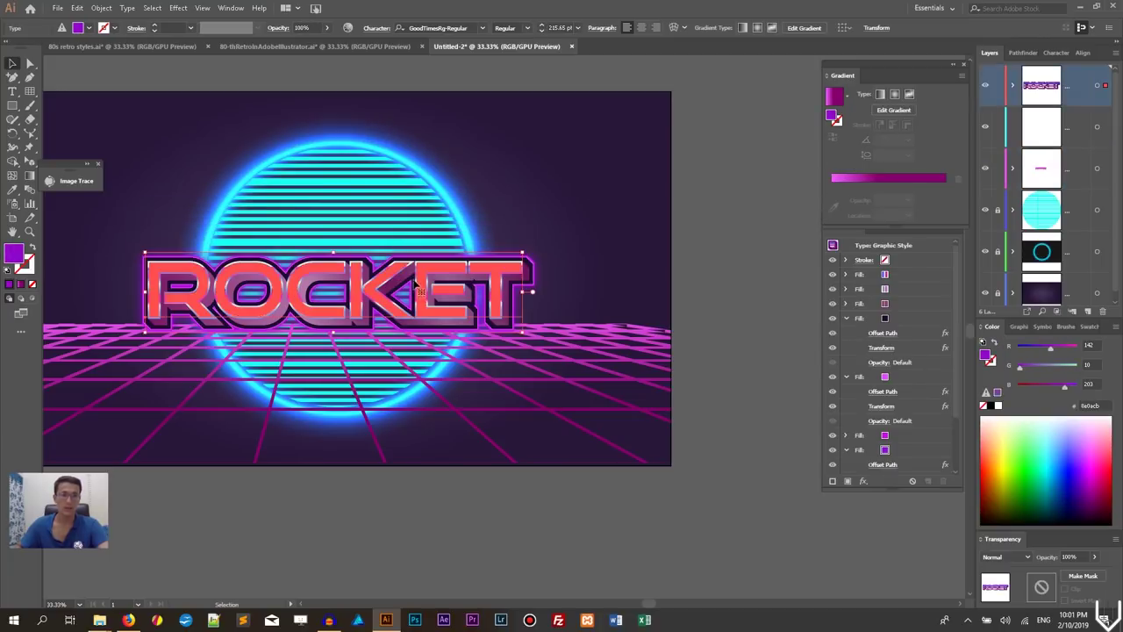
pyautogui.moveTo(364, 77); pyautogui.dragTo(471, 83)
pyautogui.click(469, 84)
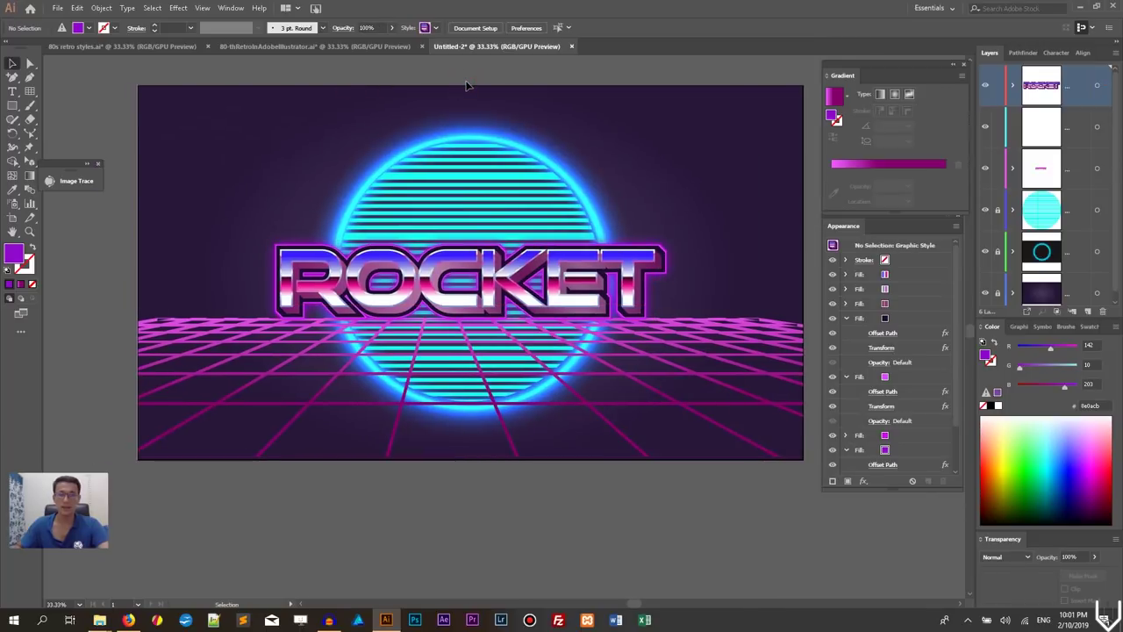
# Isolate the floor grid's clip group, stretch the grid sideways in both directions to fill the artboard's width, and exit isolation
pyautogui.click(777, 335)
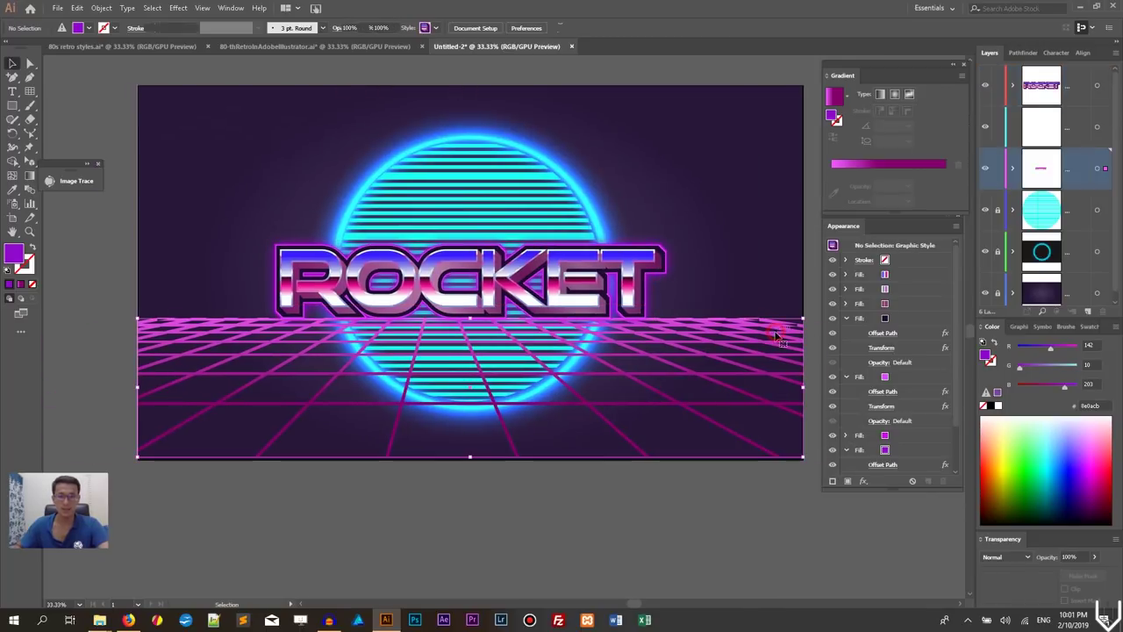
pyautogui.hotkey('ctrl', '-')
pyautogui.hotkey('ctrl', '-')
pyautogui.hotkey('ctrl', '+')
pyautogui.doubleClick(725, 336)
pyautogui.hotkey('ctrl', '-')
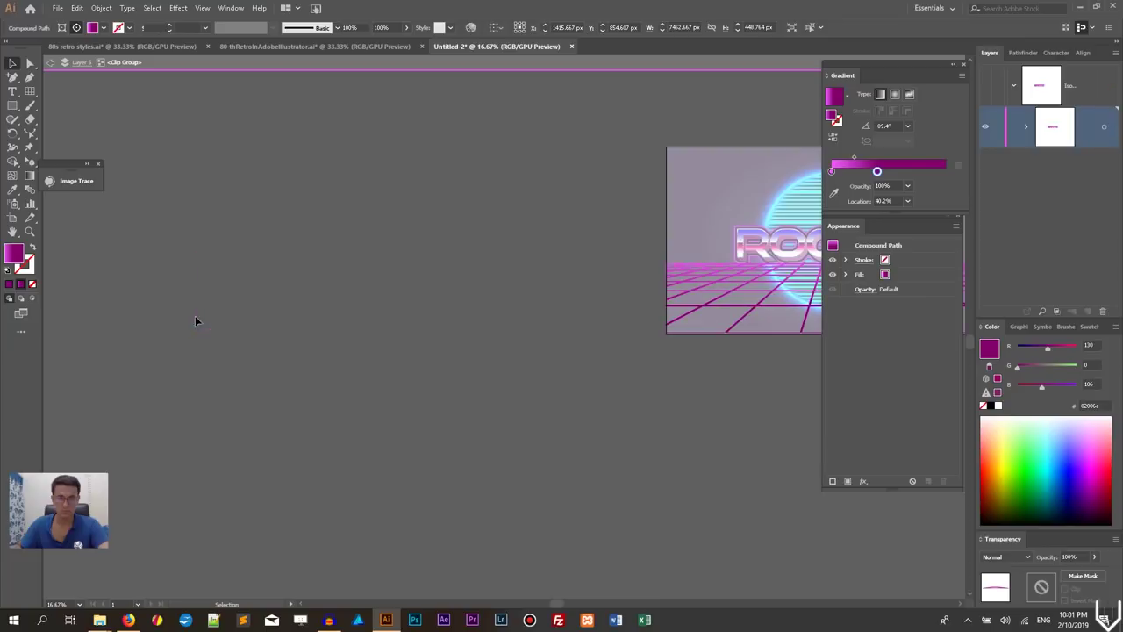
pyautogui.moveTo(450, 280); pyautogui.dragTo(71, 304)
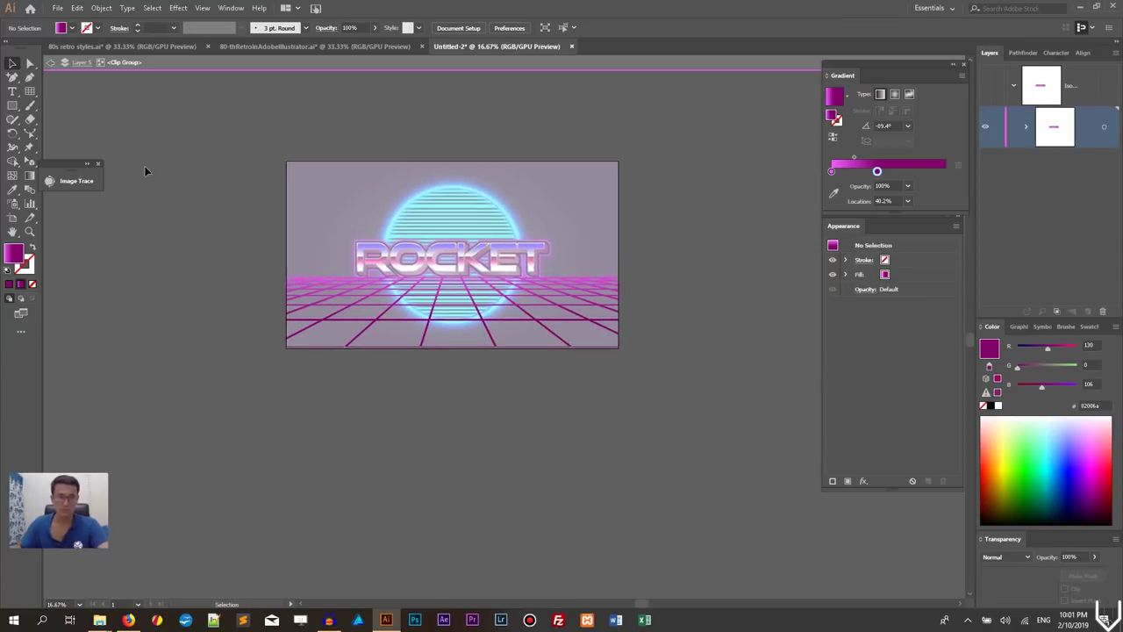
pyautogui.doubleClick(118, 119)
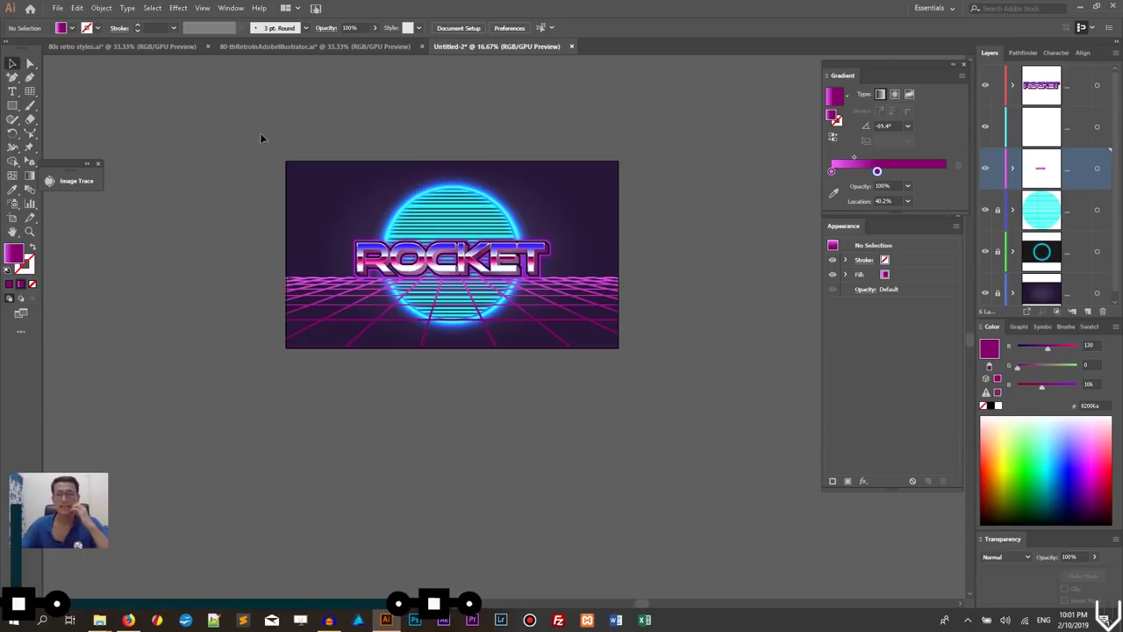
# Move the floor grid's layer below the striped circle's layer and unlock the circle and glow ring layers
pyautogui.click(1097, 169)
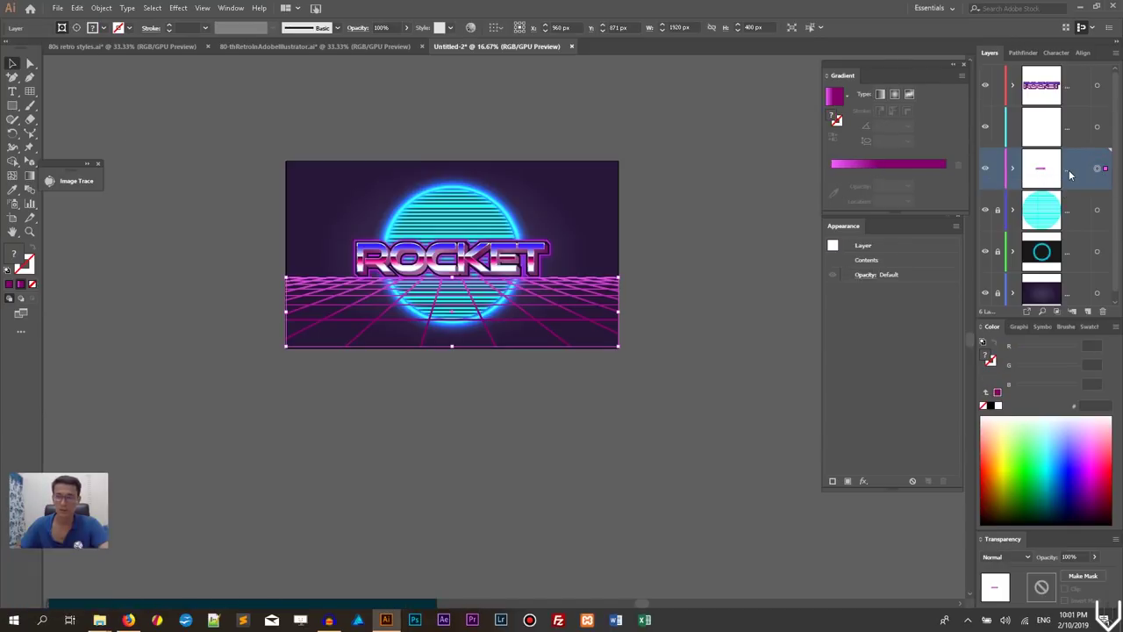
pyautogui.moveTo(1076, 172); pyautogui.dragTo(1079, 226)
pyautogui.click(709, 203)
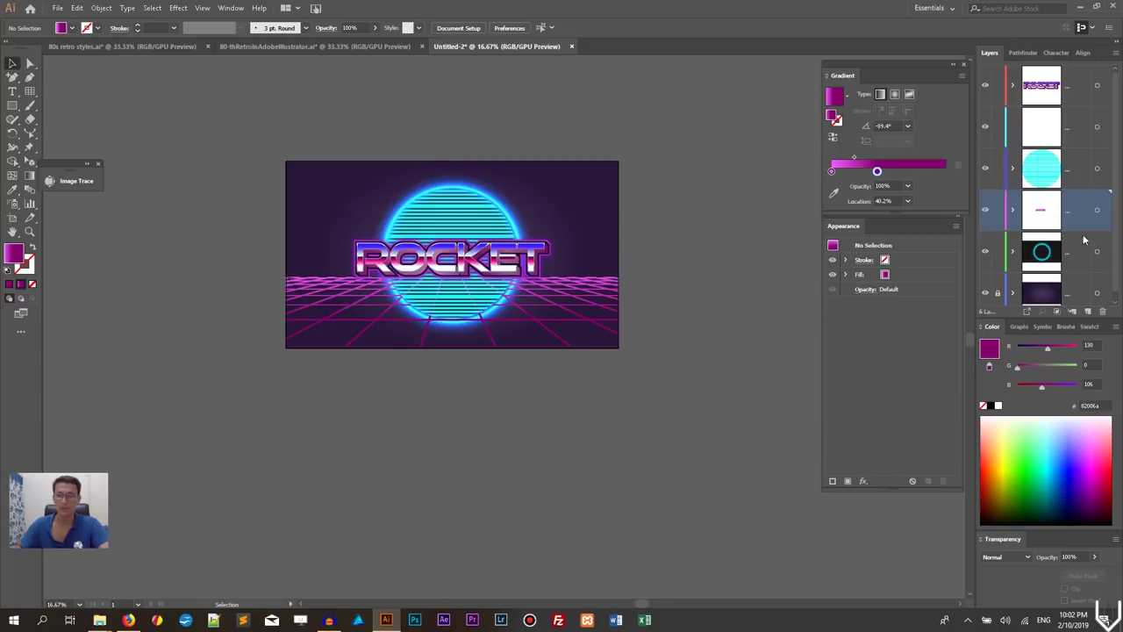
# On the empty layer, draw a 1920 × 659 px rectangle from the artboard's top to the horizon and clip the striped circle and glow ring with it
pyautogui.click(1078, 130)
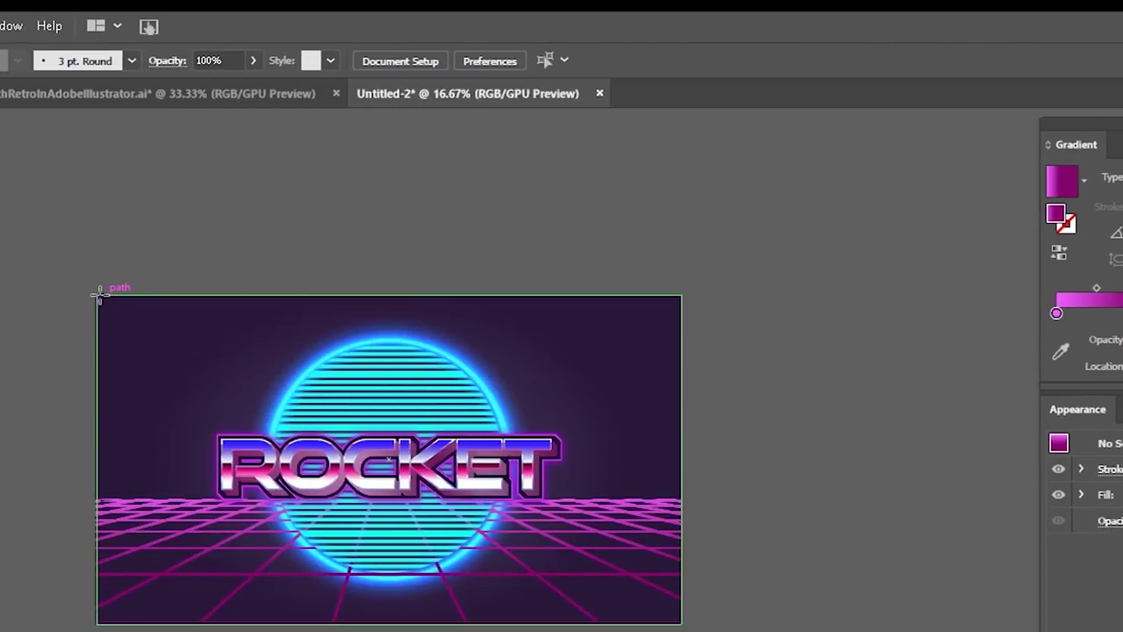
pyautogui.moveTo(98, 294); pyautogui.dragTo(683, 496)
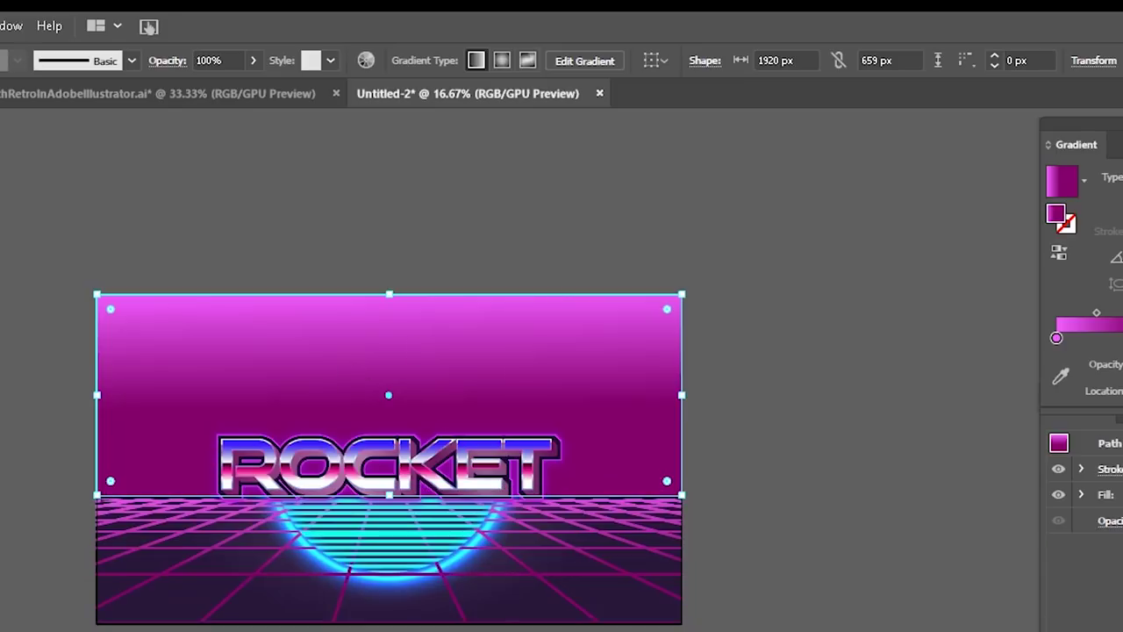
pyautogui.keyDown('shift'); pyautogui.click(388, 344); pyautogui.keyUp('shift')
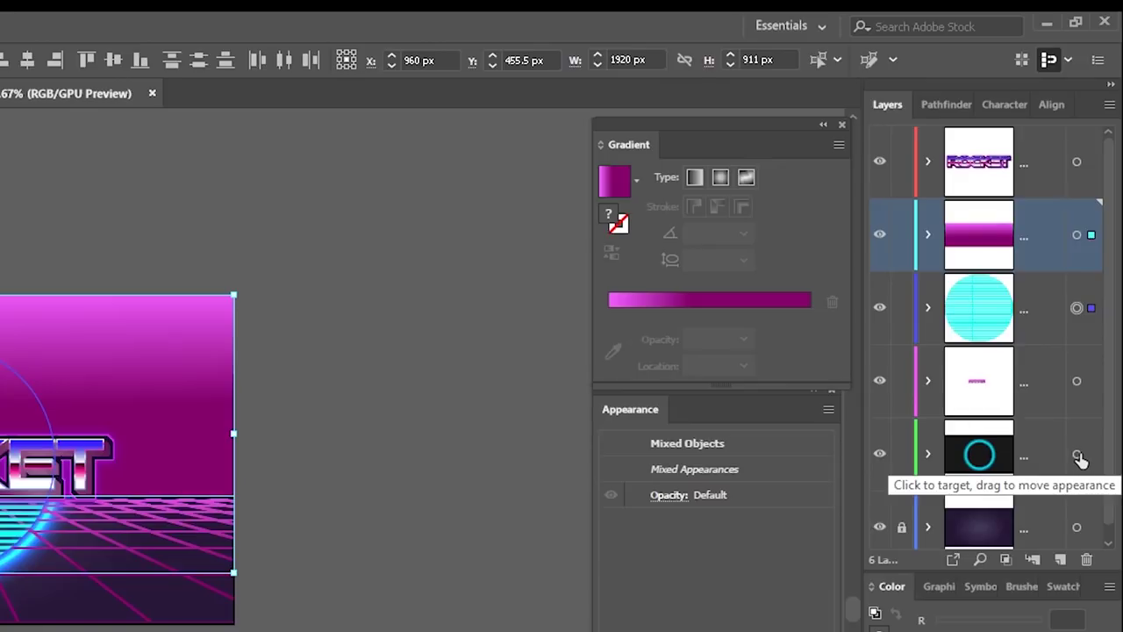
pyautogui.keyDown('shift'); pyautogui.click(1078, 455); pyautogui.keyUp('shift')
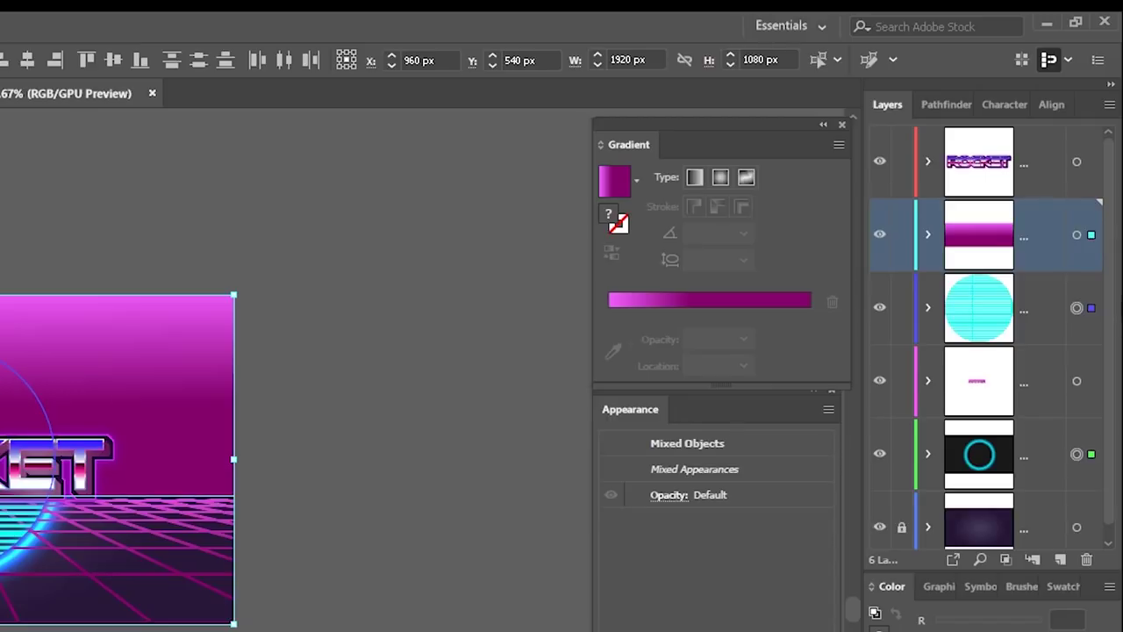
pyautogui.rightClick(129, 388)
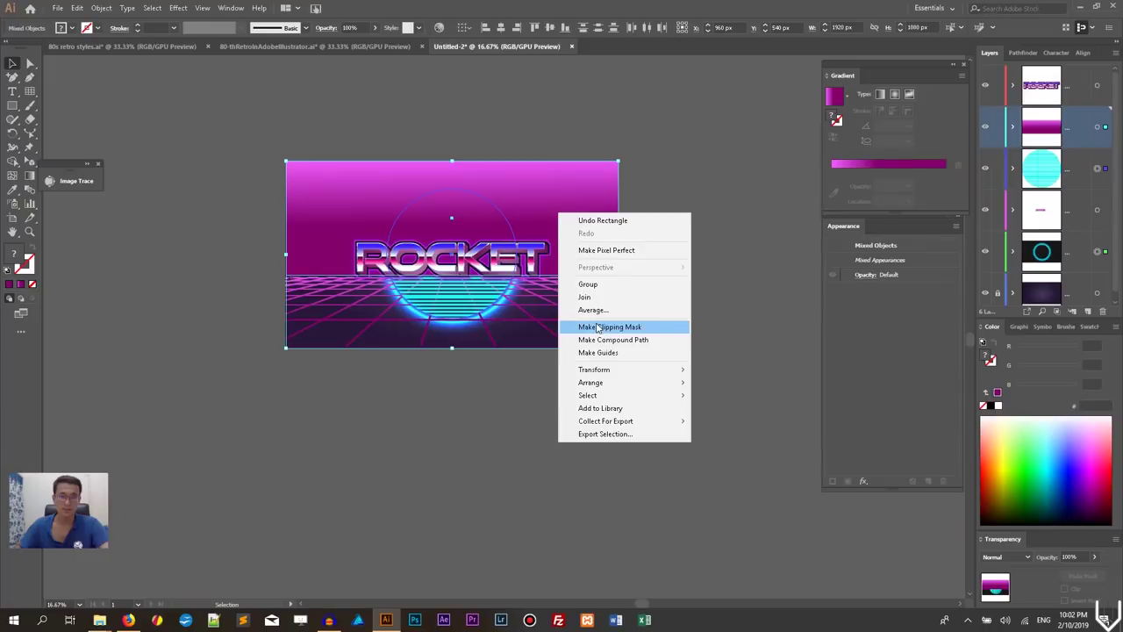
pyautogui.click(207, 586)
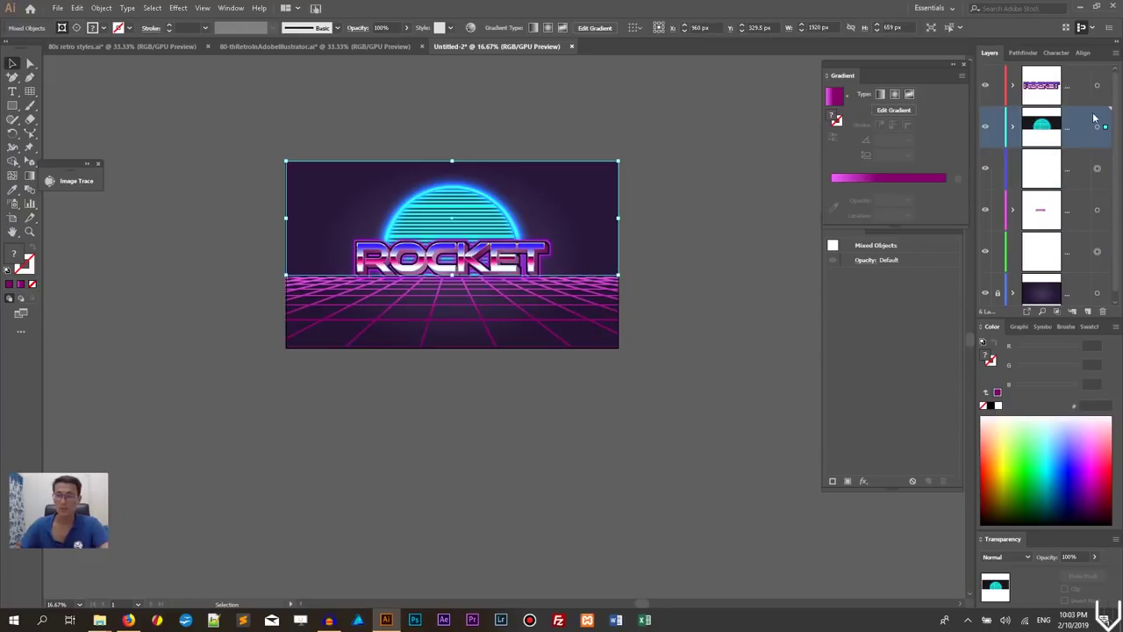
# Move the clipped circle artwork onto the glow ring's layer below the floor grid and inspect the glow rectangle inside the clip group
pyautogui.moveTo(1111, 187); pyautogui.dragTo(1110, 252)
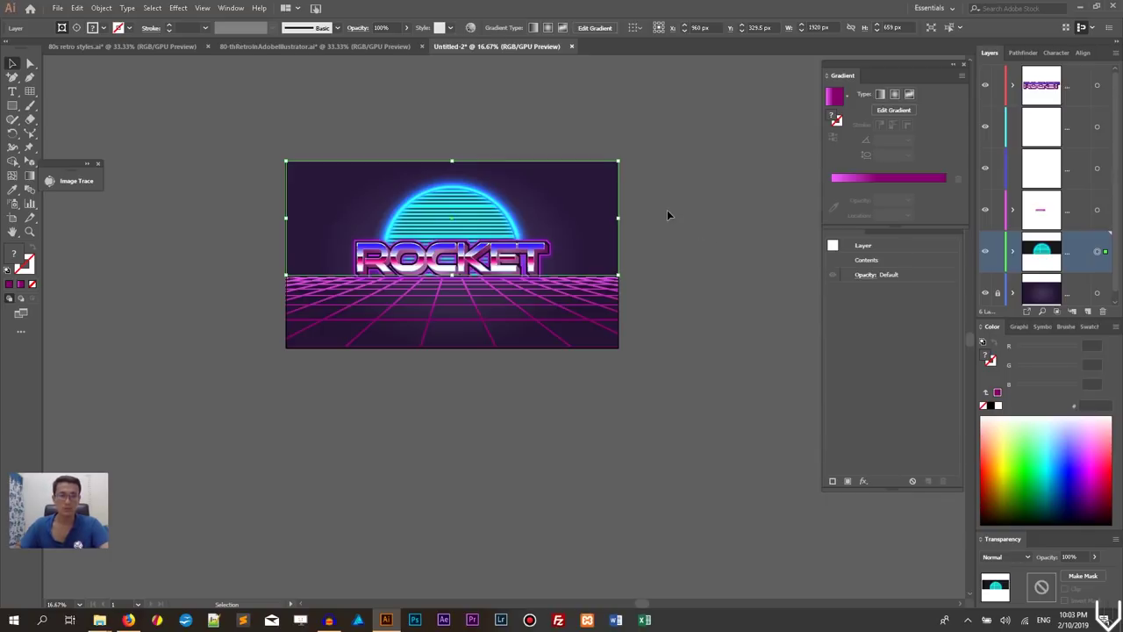
pyautogui.click(1012, 252)
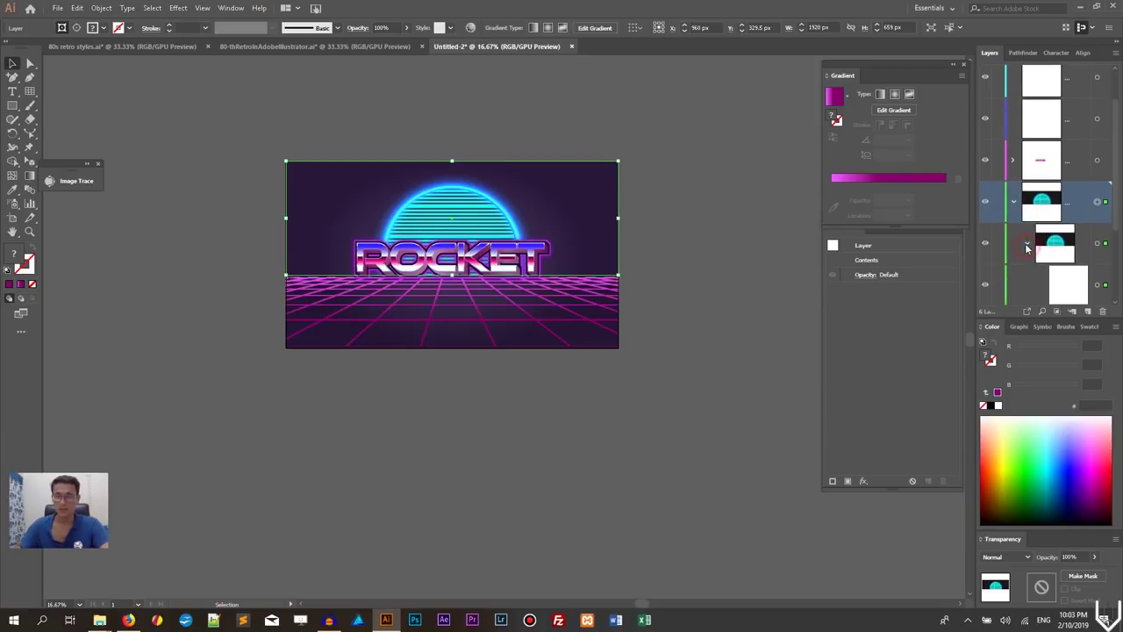
pyautogui.click(1027, 244)
pyautogui.click(1106, 245)
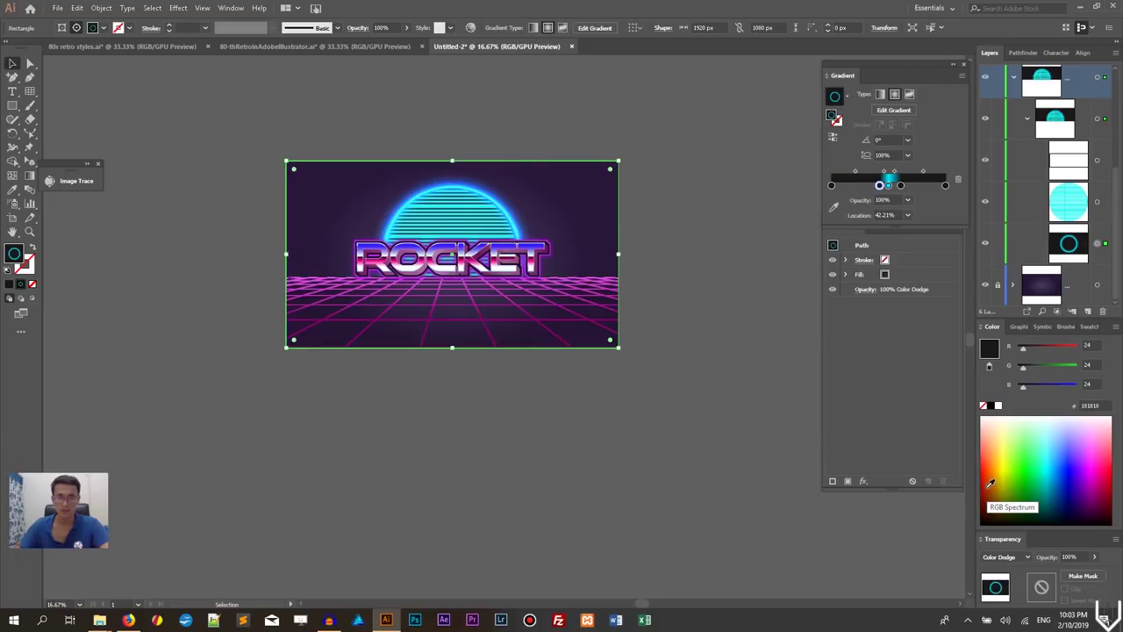
pyautogui.click(676, 246)
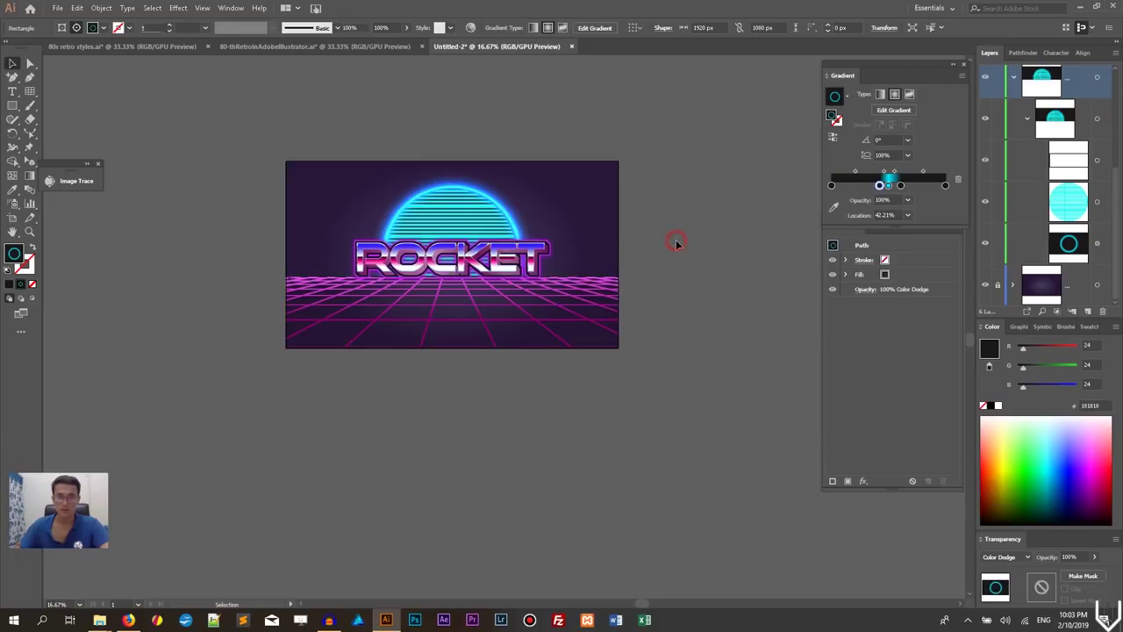
# Collapse the clipped circle's layer and delete the emptied striped circle layer
pyautogui.scroll(3, 1037, 193)
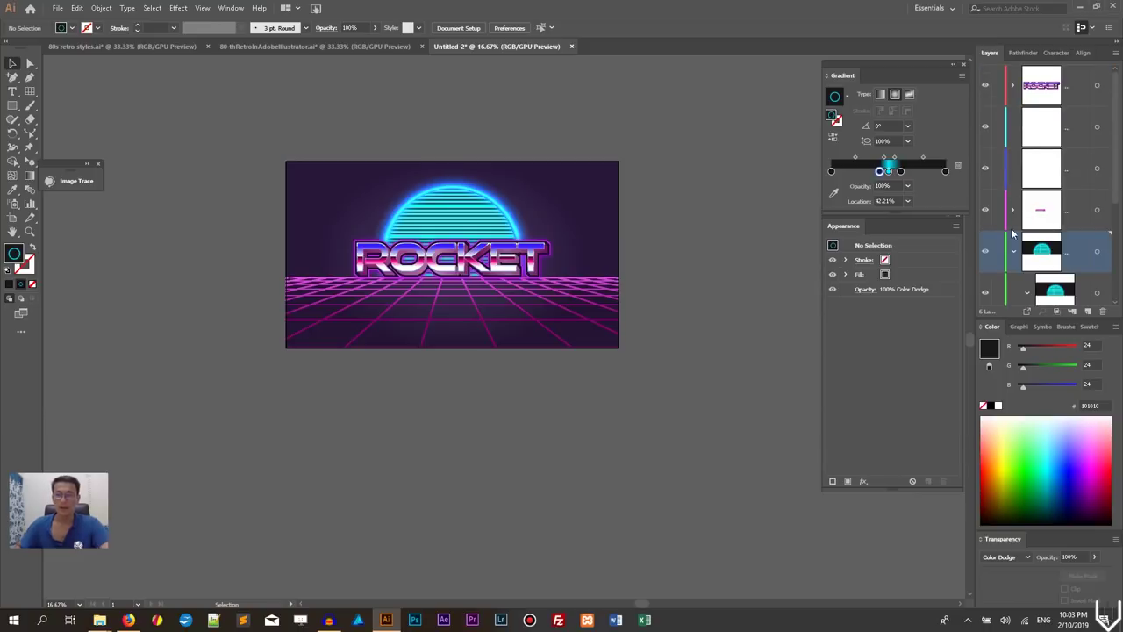
pyautogui.click(1013, 253)
pyautogui.click(1081, 167)
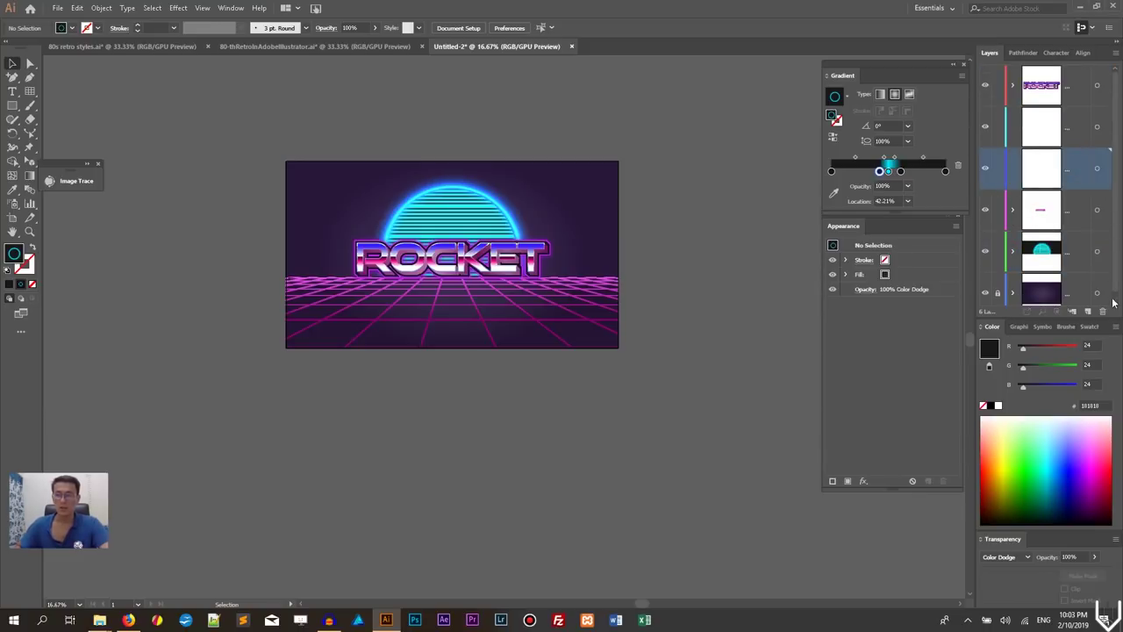
pyautogui.click(1103, 311)
# On the empty layer, add the text Adobe Illustrator below ROCKET, following the reference artwork's subtitle, and scale it to about 148 pt
pyautogui.click(1077, 130)
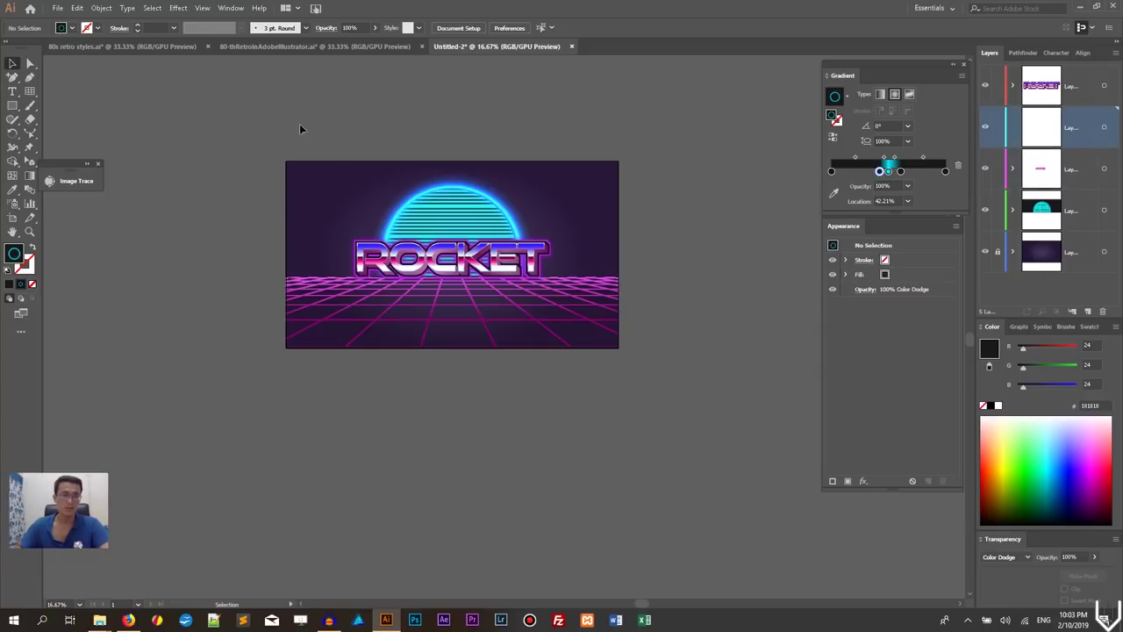
pyautogui.click(13, 91)
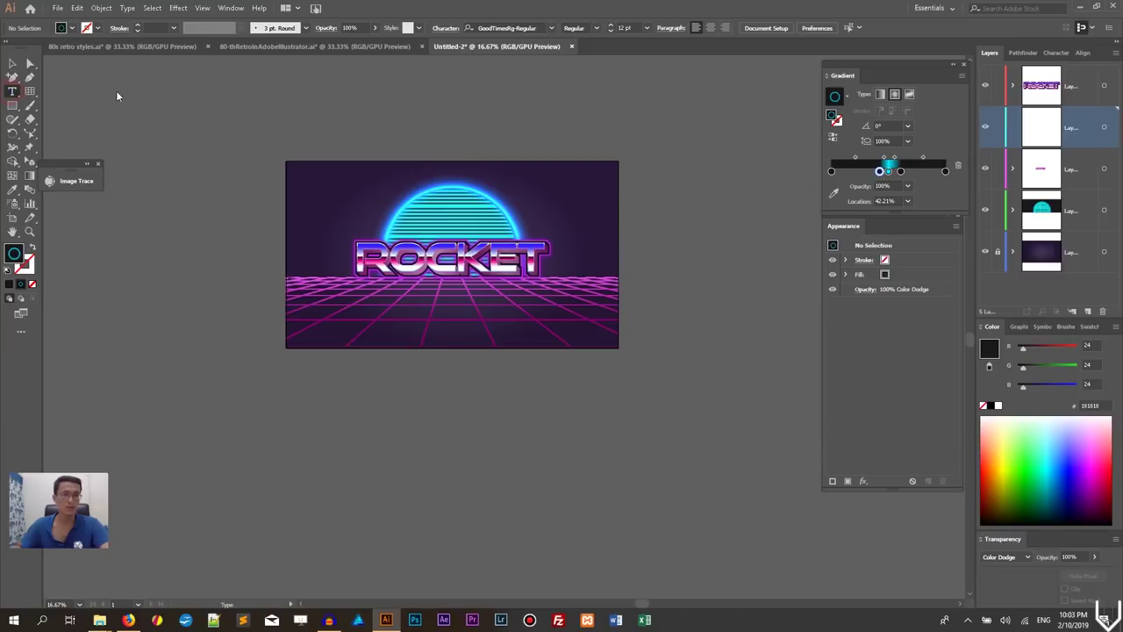
pyautogui.click(306, 48)
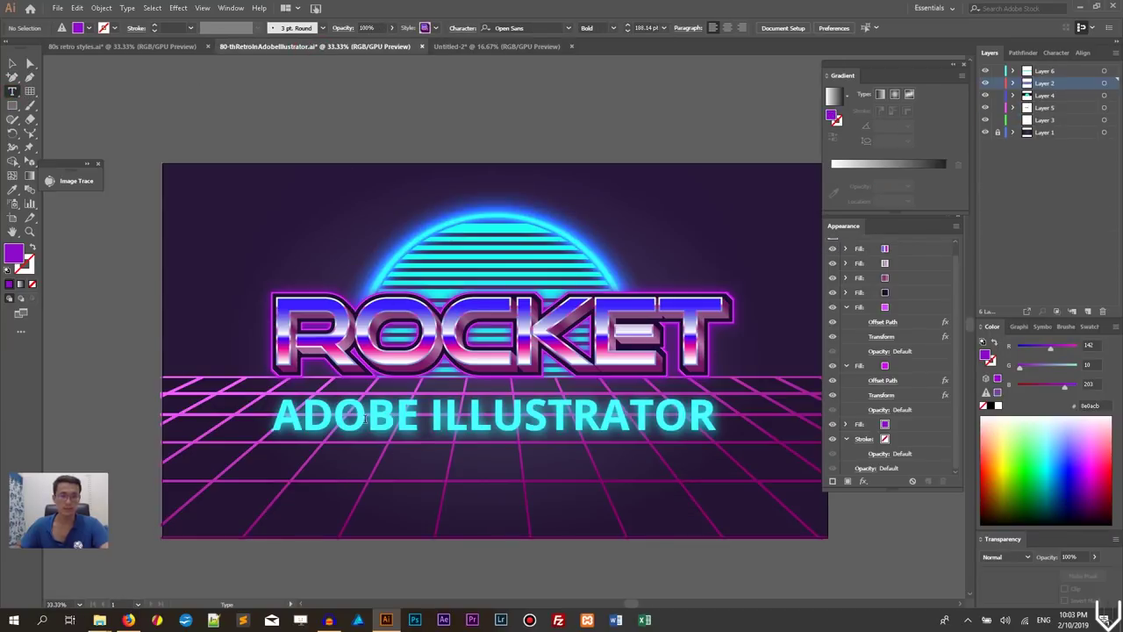
pyautogui.click(8, 63)
pyautogui.click(401, 421)
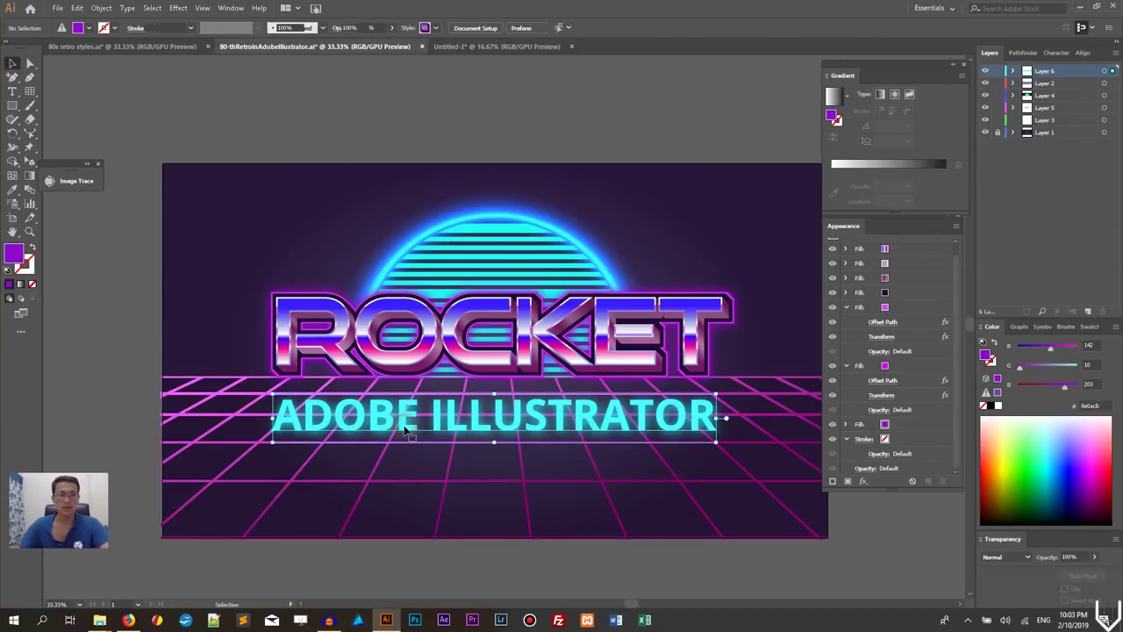
pyautogui.click(472, 47)
pyautogui.click(13, 92)
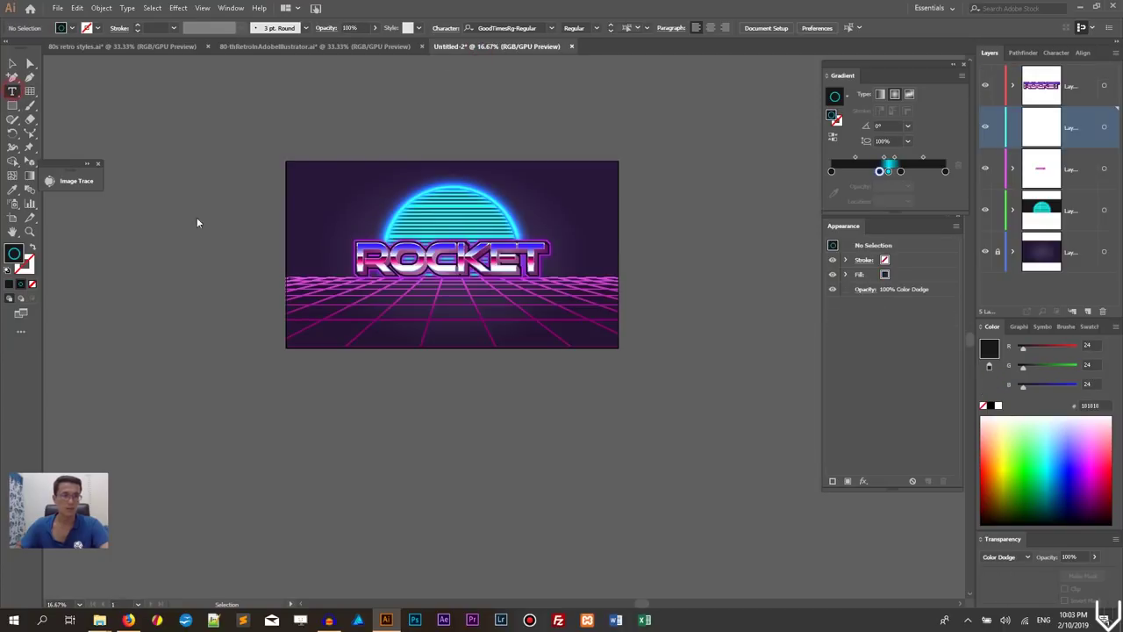
pyautogui.click(349, 176)
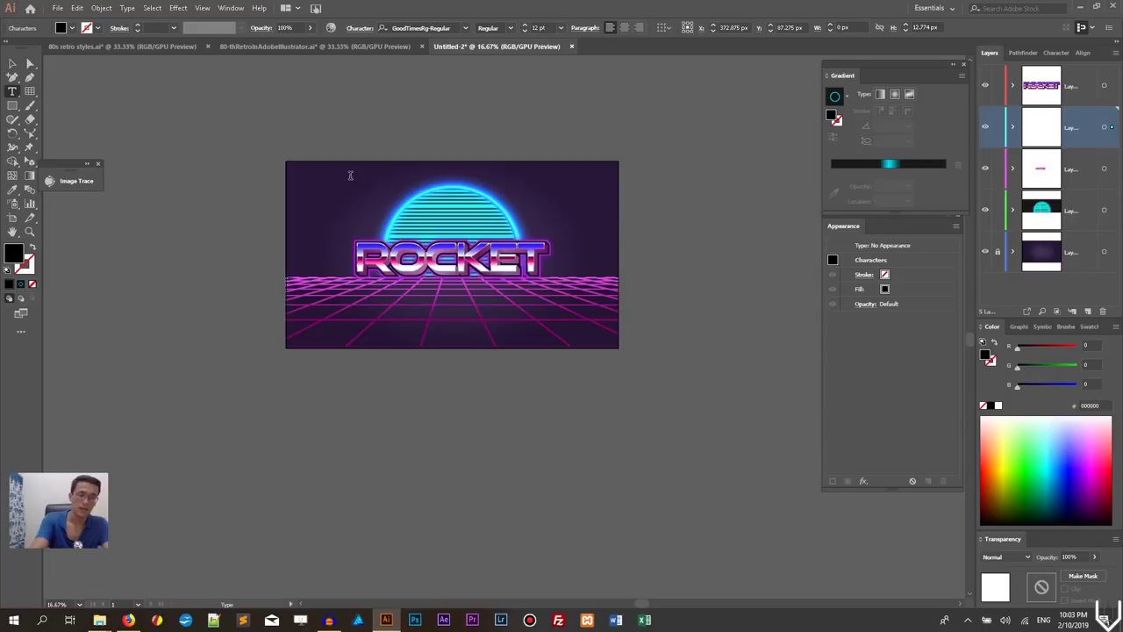
pyautogui.write('A')
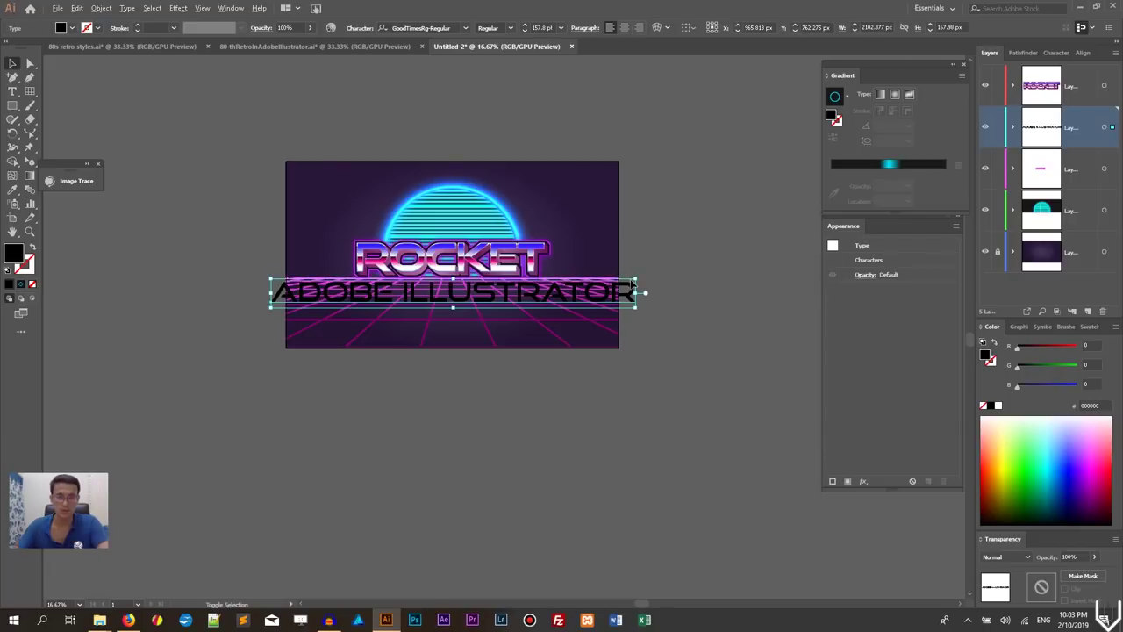
pyautogui.moveTo(645, 279); pyautogui.dragTo(626, 279)
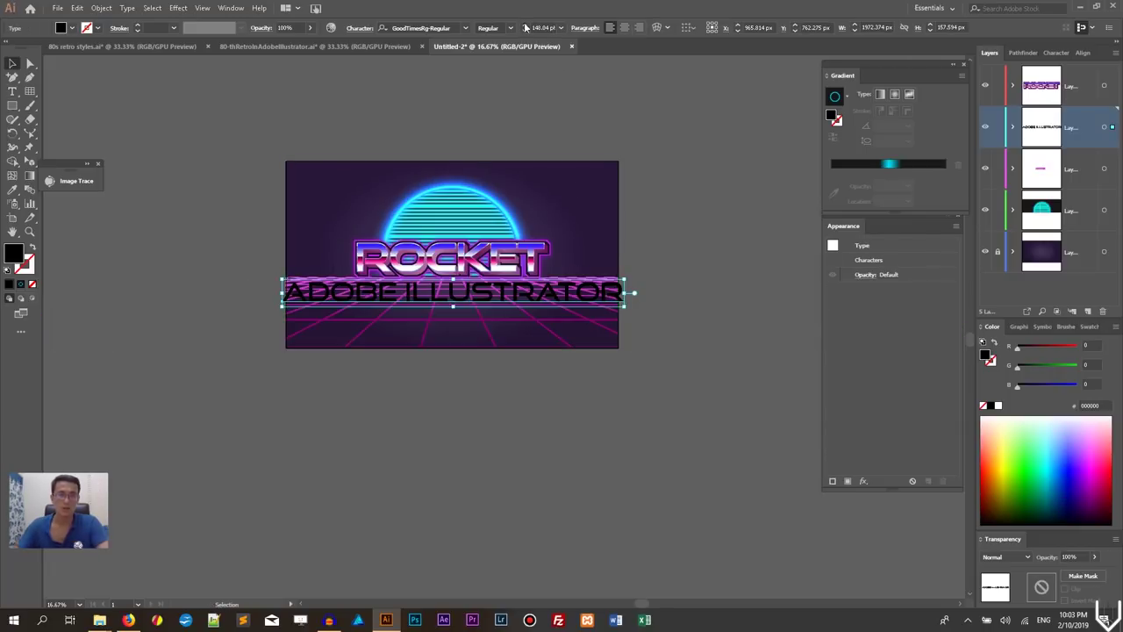
# Set the subtitle's font to Open Sans and turn on All Caps
pyautogui.click(465, 29)
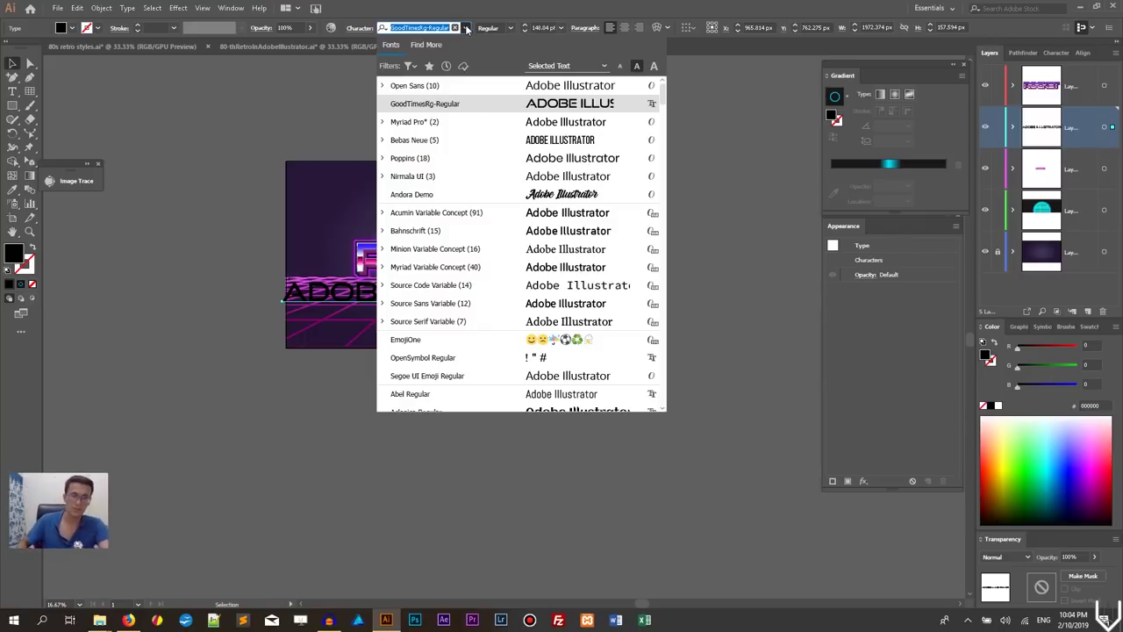
pyautogui.click(460, 86)
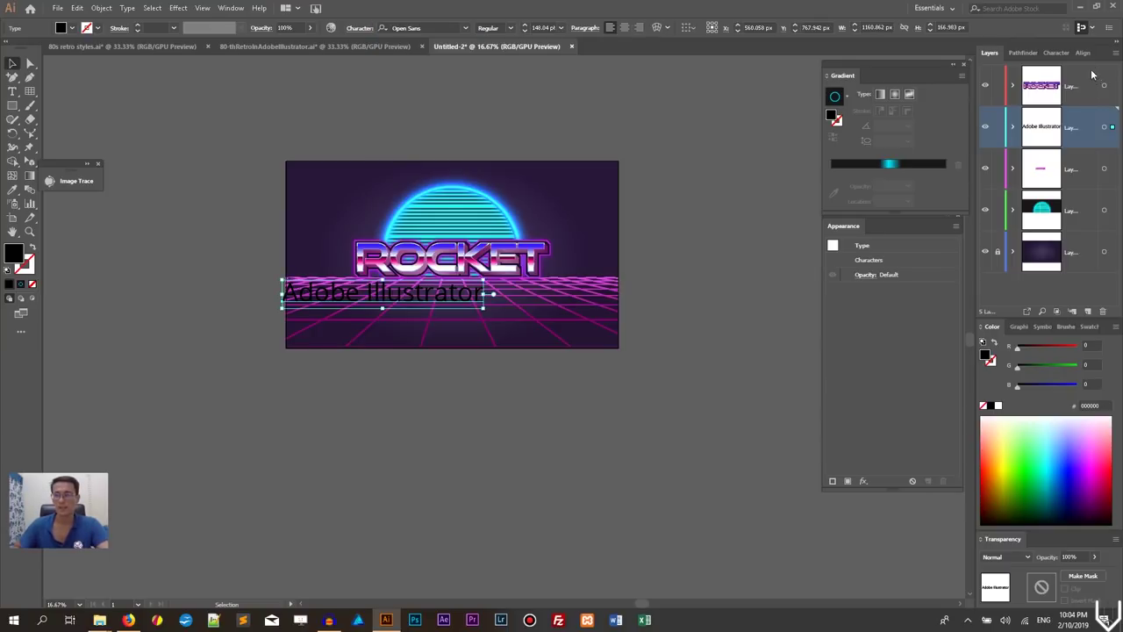
pyautogui.click(1049, 54)
pyautogui.click(1057, 54)
pyautogui.click(1114, 52)
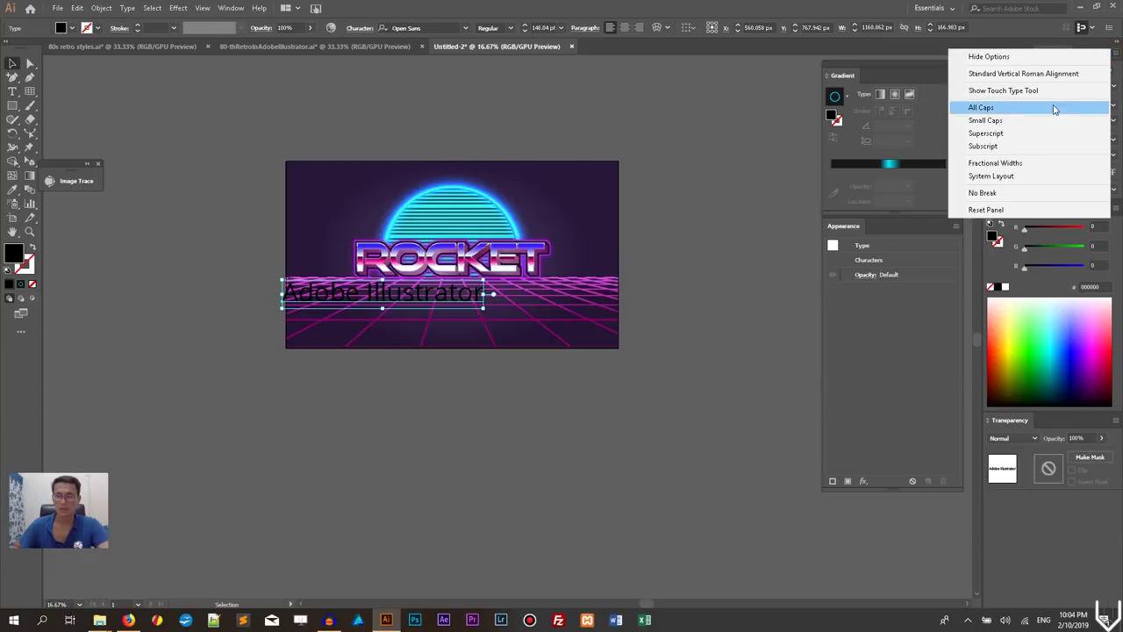
pyautogui.click(1011, 107)
# Set the subtitle's font style to Bold and position it centred beneath the ROCKET text
pyautogui.moveTo(521, 295)
pyautogui.mouseDown()
pyautogui.moveTo(551, 301)
pyautogui.moveTo(541, 304)
pyautogui.mouseUp()
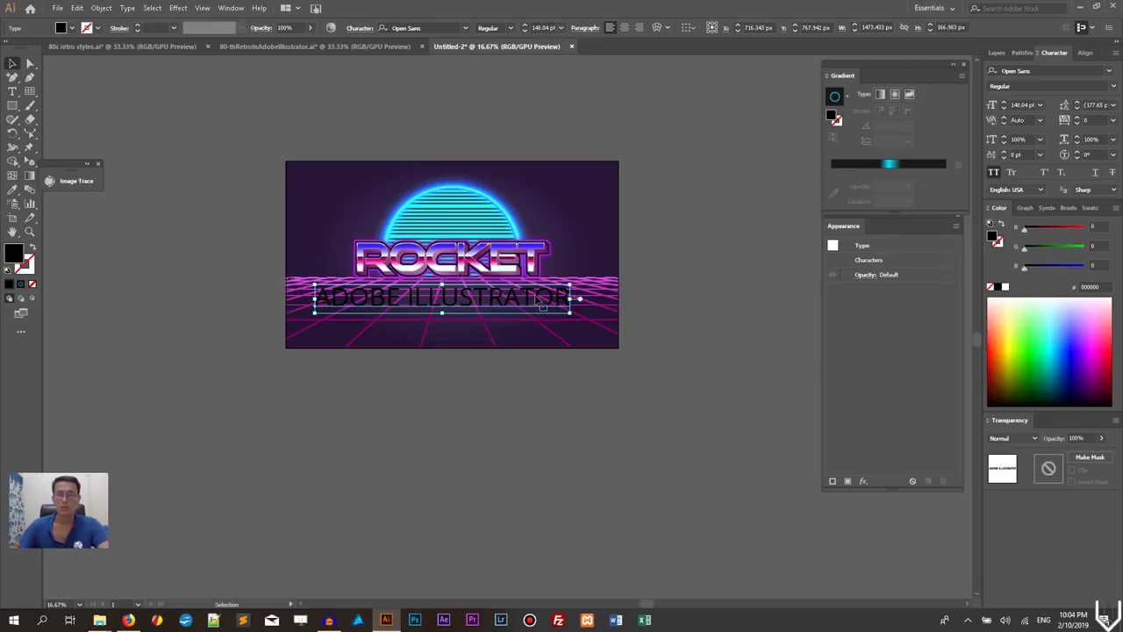
pyautogui.click(510, 28)
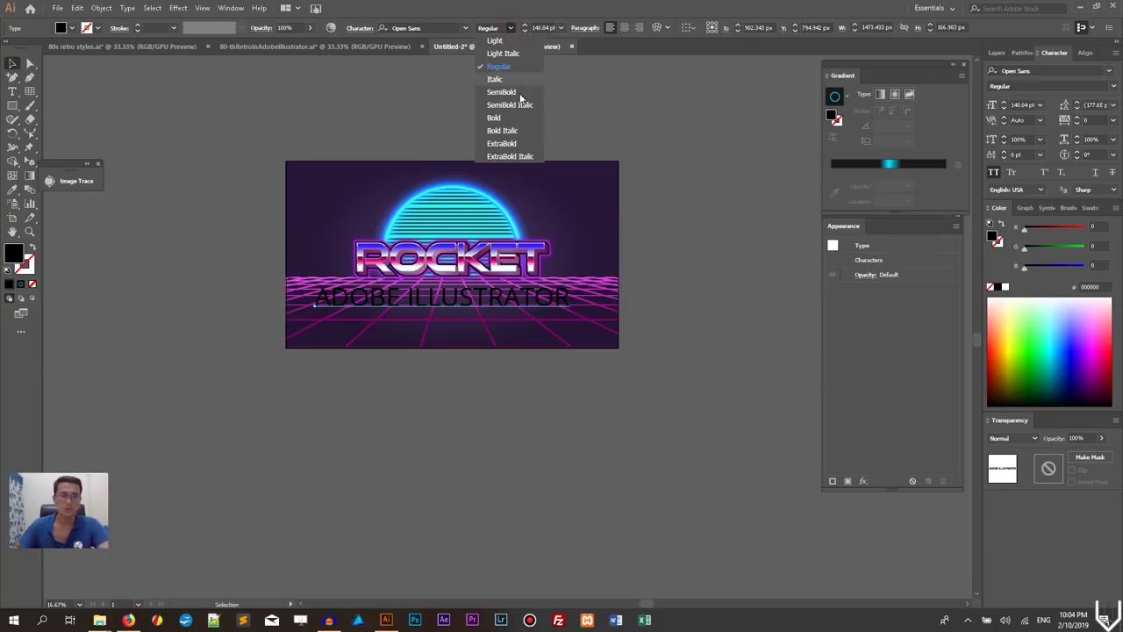
pyautogui.click(509, 118)
pyautogui.moveTo(507, 298); pyautogui.dragTo(512, 292)
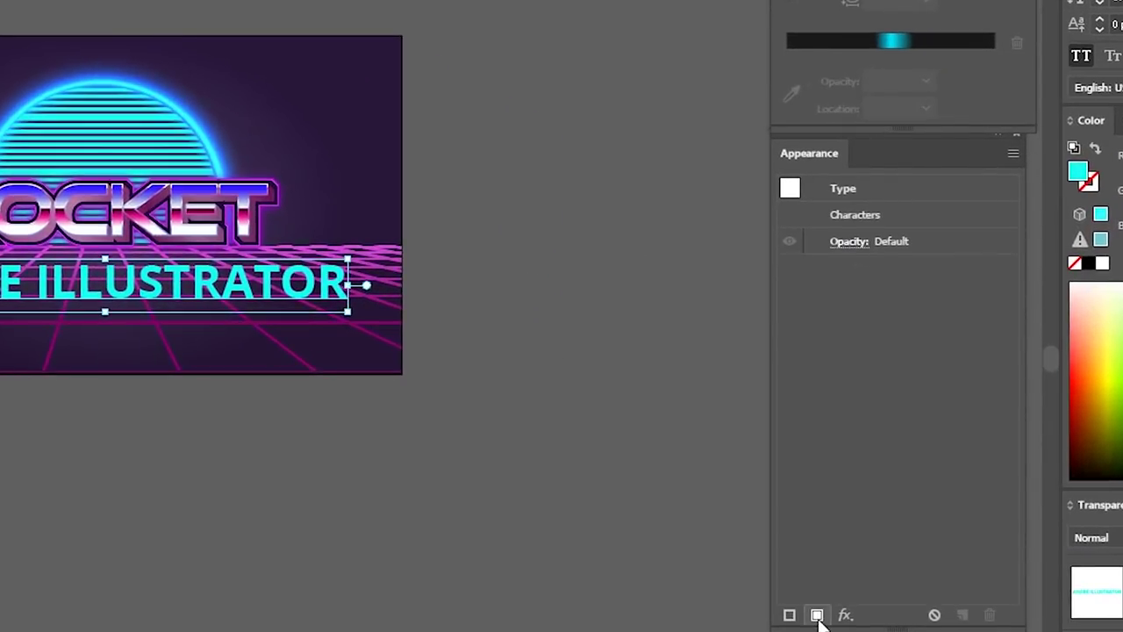
pyautogui.click(817, 615)
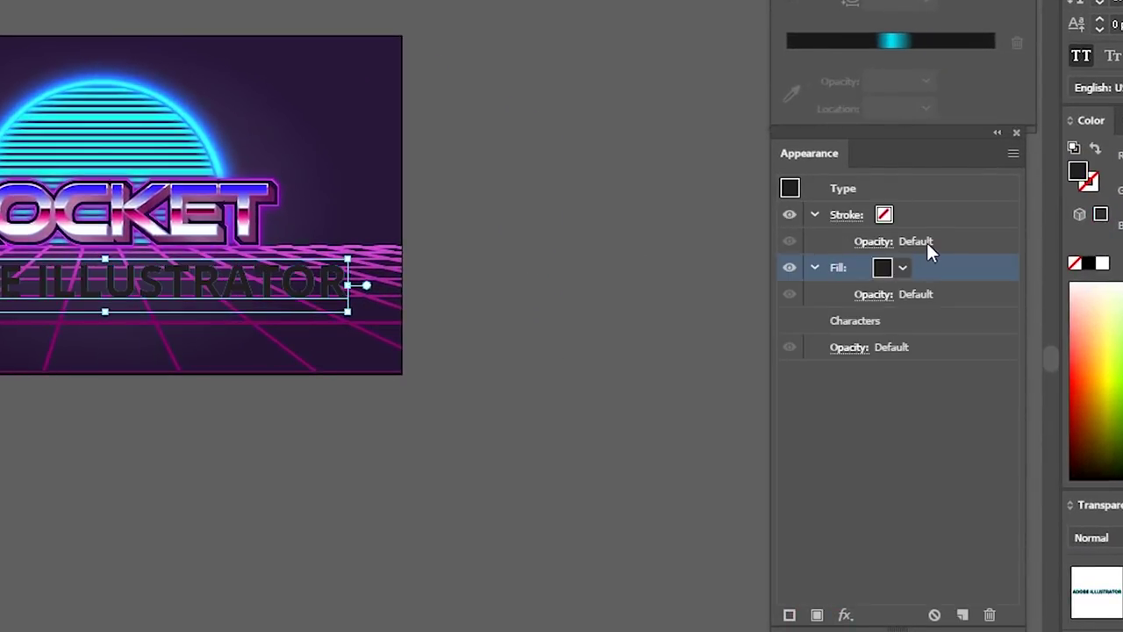
pyautogui.click(817, 615)
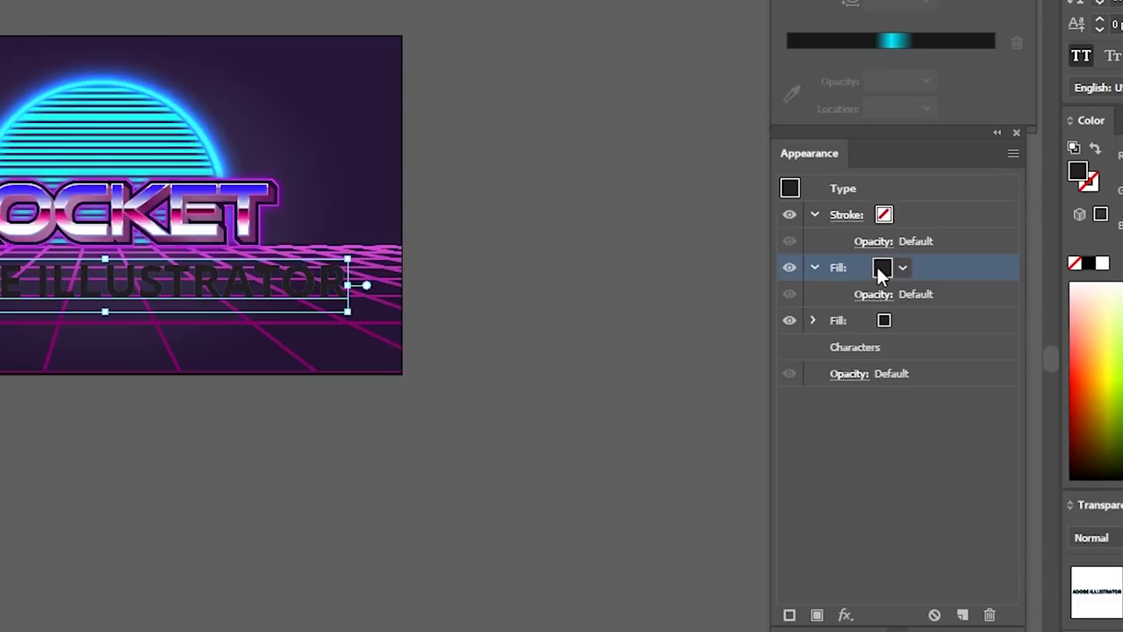
pyautogui.hotkey('ctrl', 'z')
pyautogui.hotkey('ctrl', 'z')
pyautogui.hotkey('ctrl', 'z')
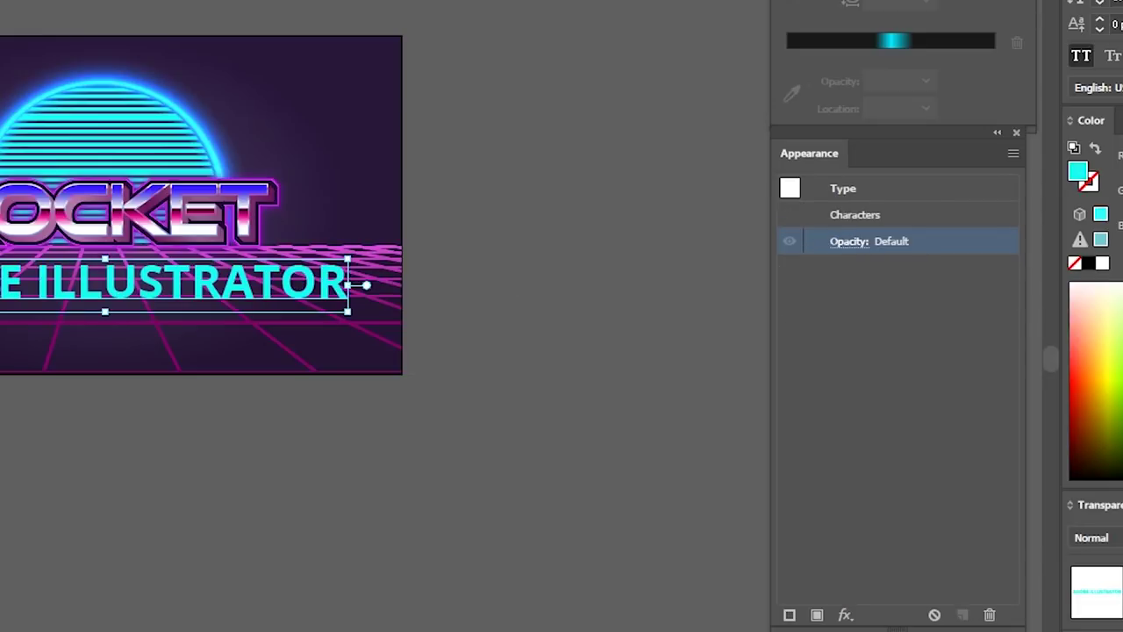
# Reuse the subtitle's text colour #1BFFF3 for a new appearance fill and add a second fill in the same colour
pyautogui.doubleClick(1078, 172)
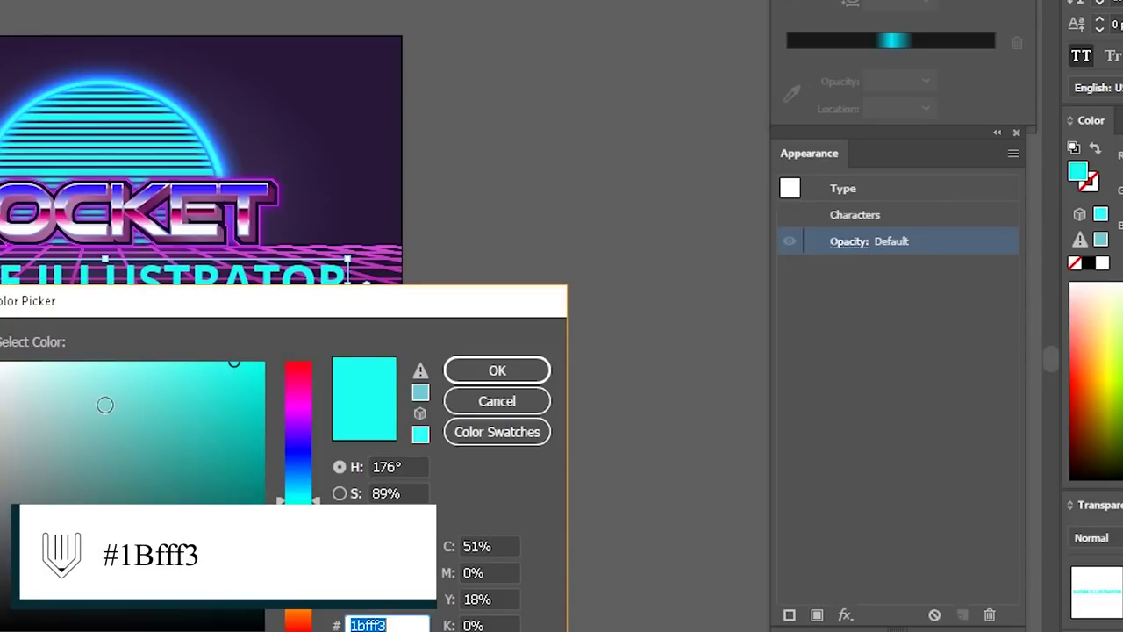
pyautogui.click(509, 375)
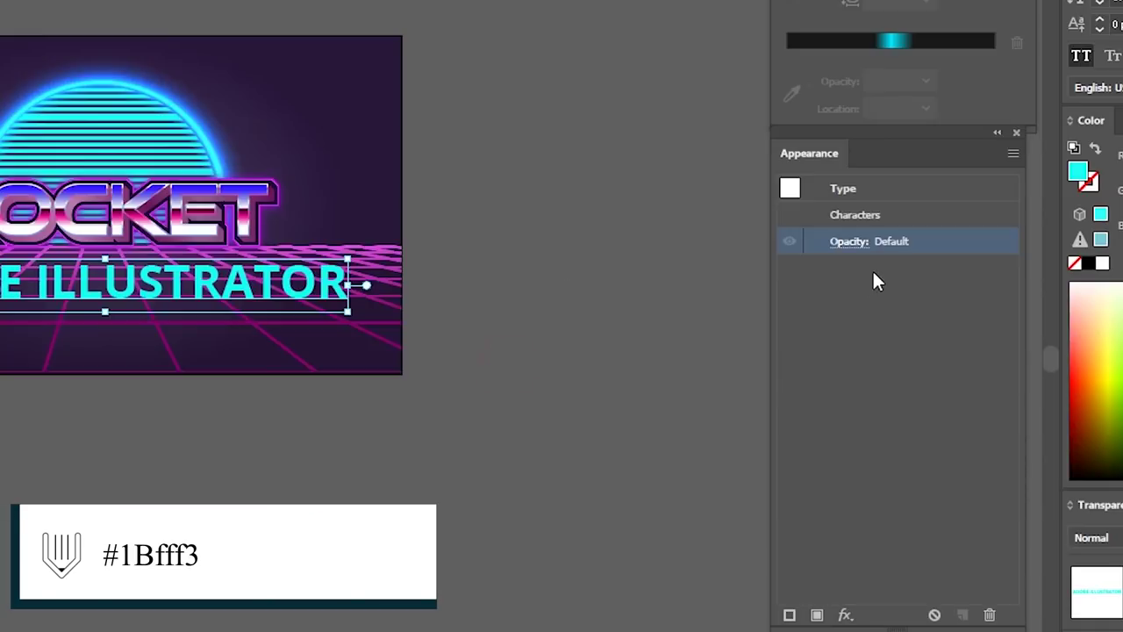
pyautogui.click(817, 614)
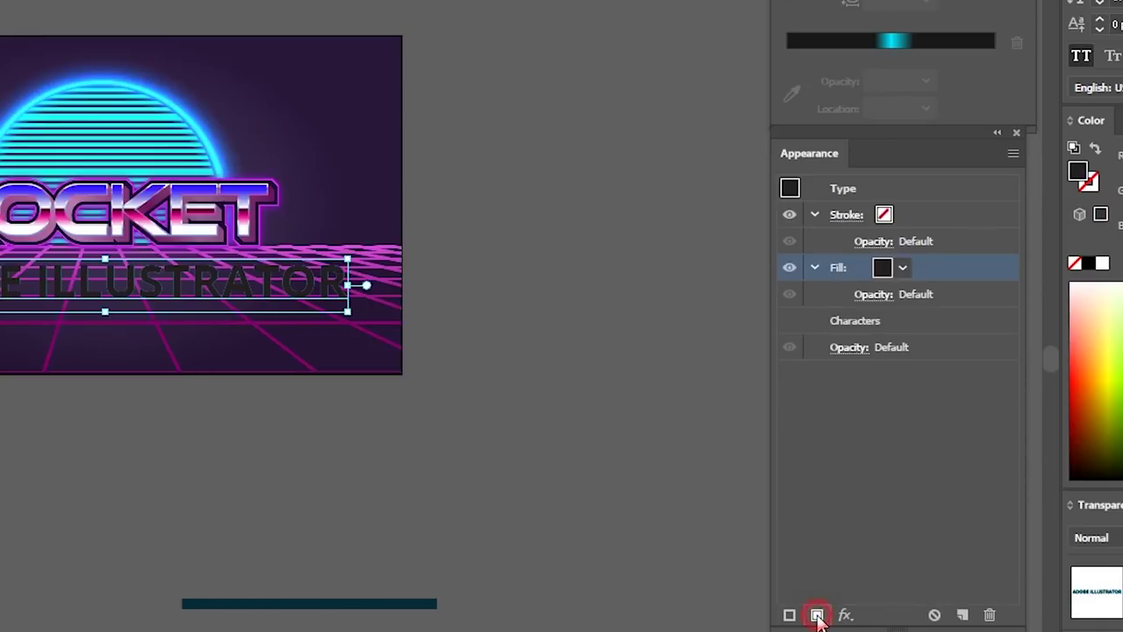
pyautogui.click(883, 267)
pyautogui.keyDown('shift'); pyautogui.click(882, 268); pyautogui.keyUp('shift')
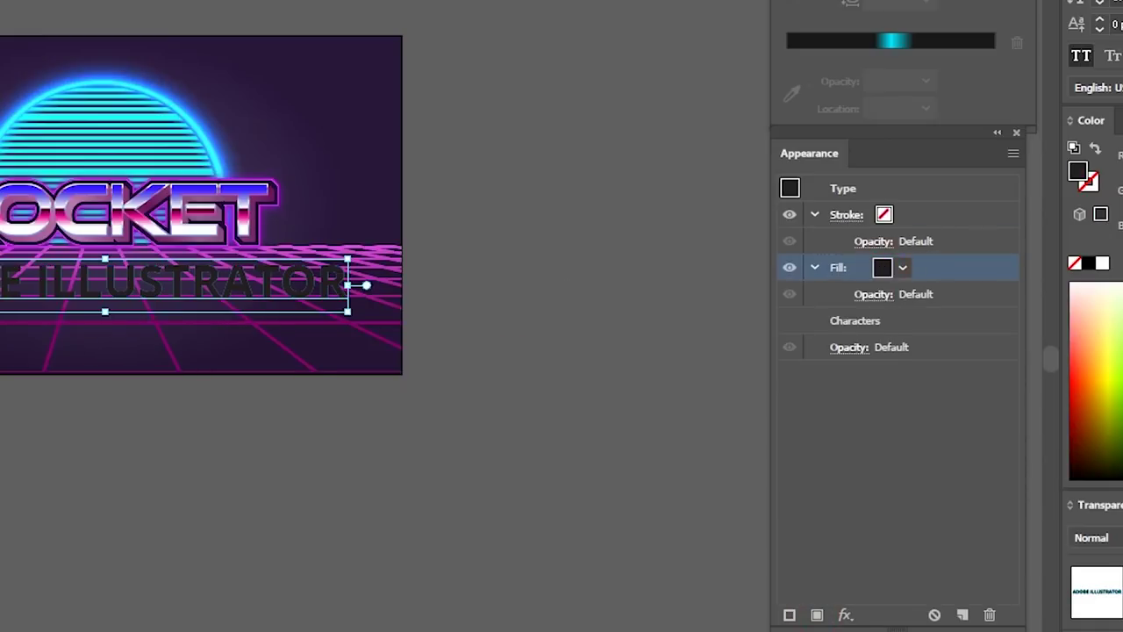
pyautogui.write('1Bfff3')
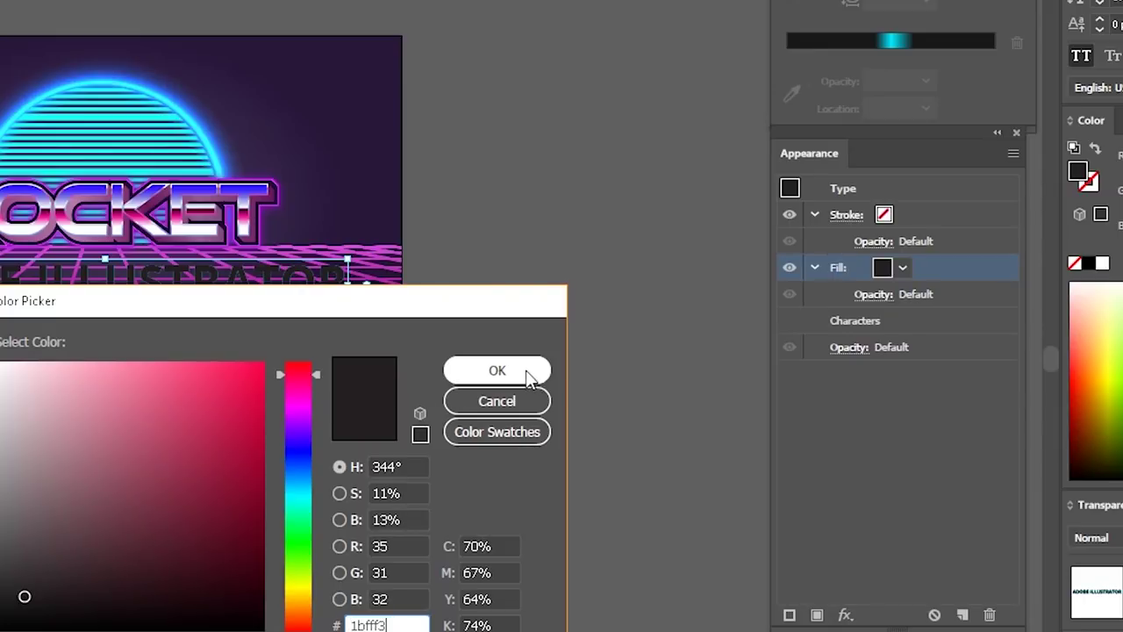
pyautogui.click(513, 372)
pyautogui.click(817, 614)
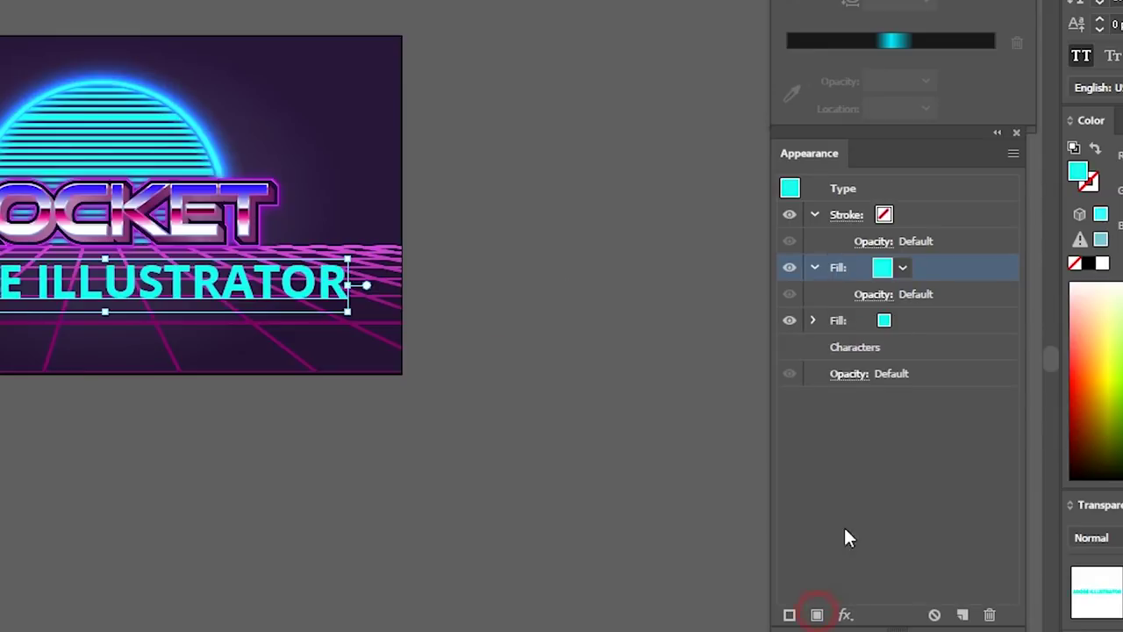
# Apply a Transform effect to the subtitle's lower fill, moving it 3 px horizontally and 5 px vertically
pyautogui.click(922, 316)
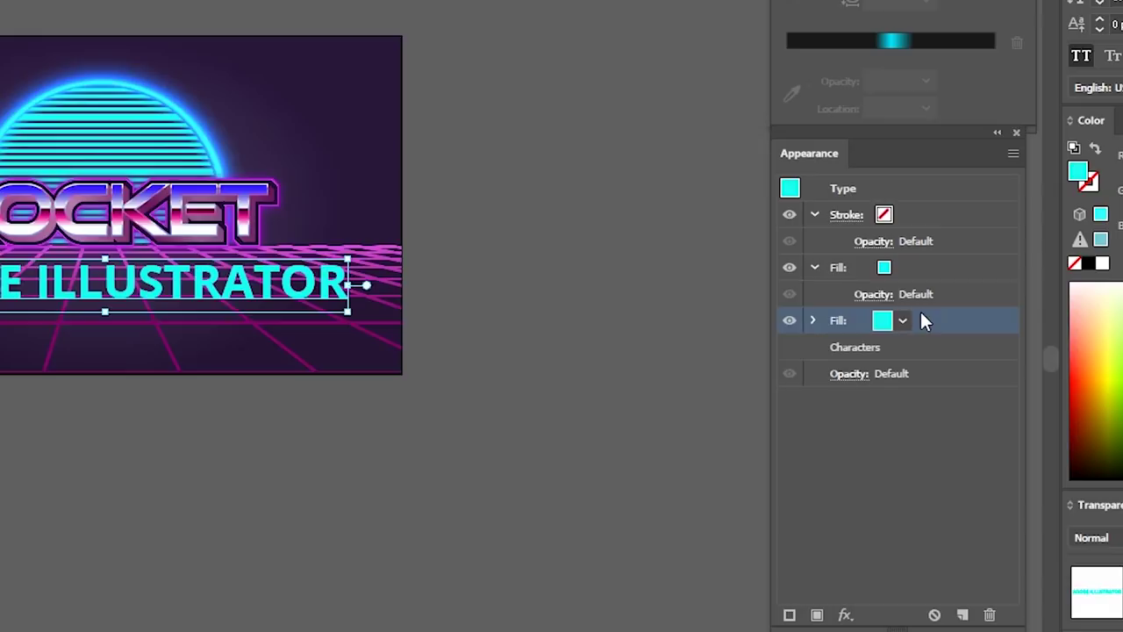
pyautogui.click(845, 614)
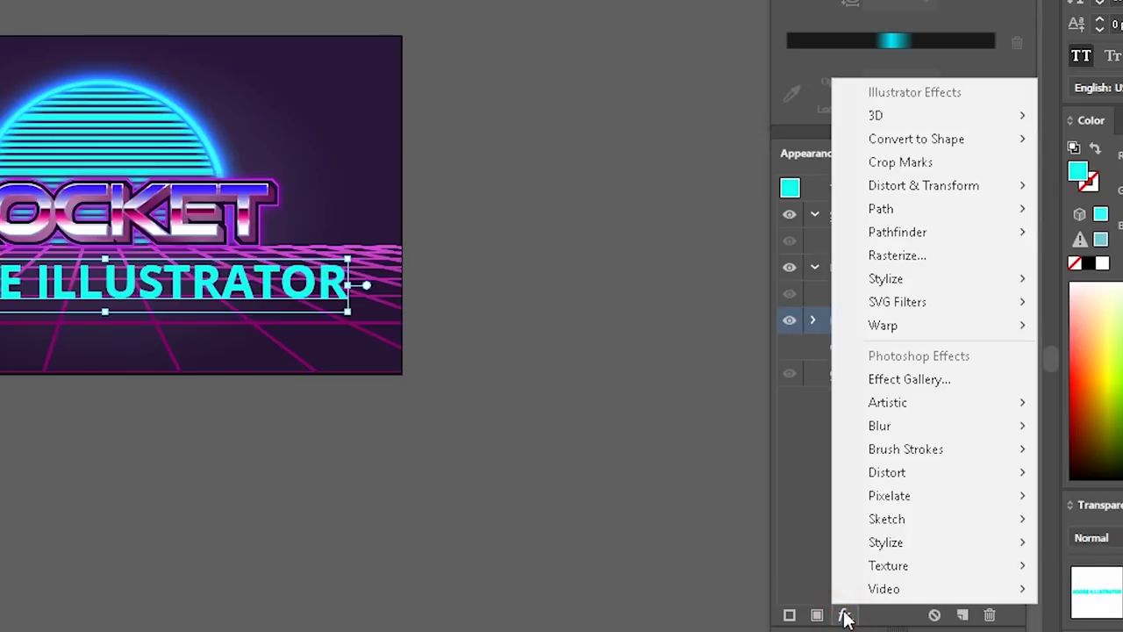
pyautogui.moveTo(917, 191)
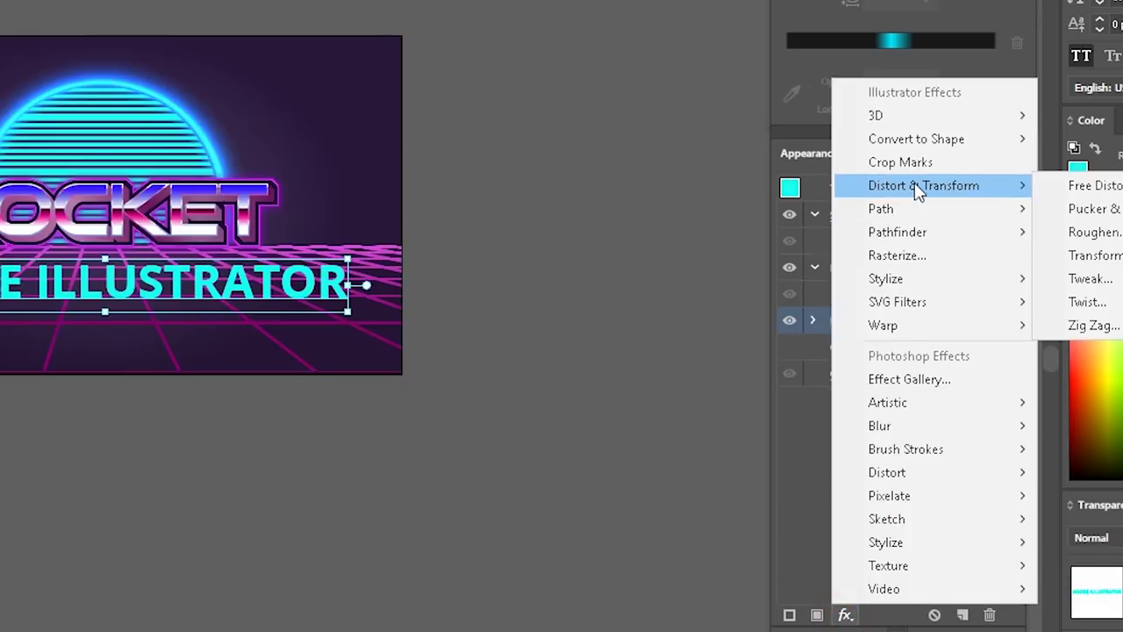
pyautogui.click(1084, 255)
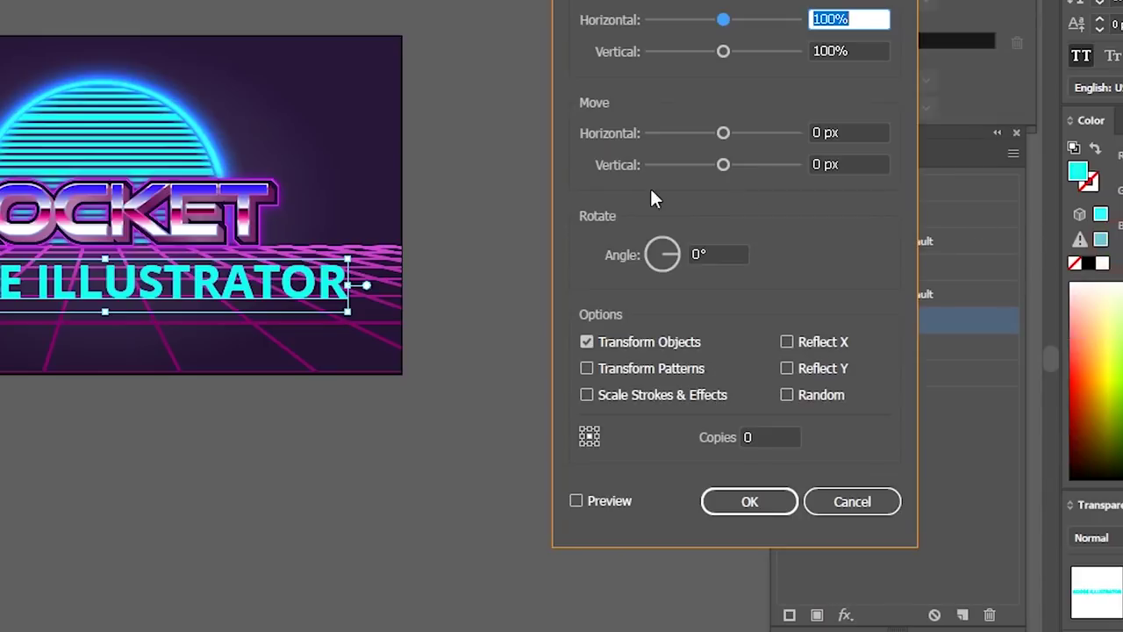
pyautogui.click(816, 164)
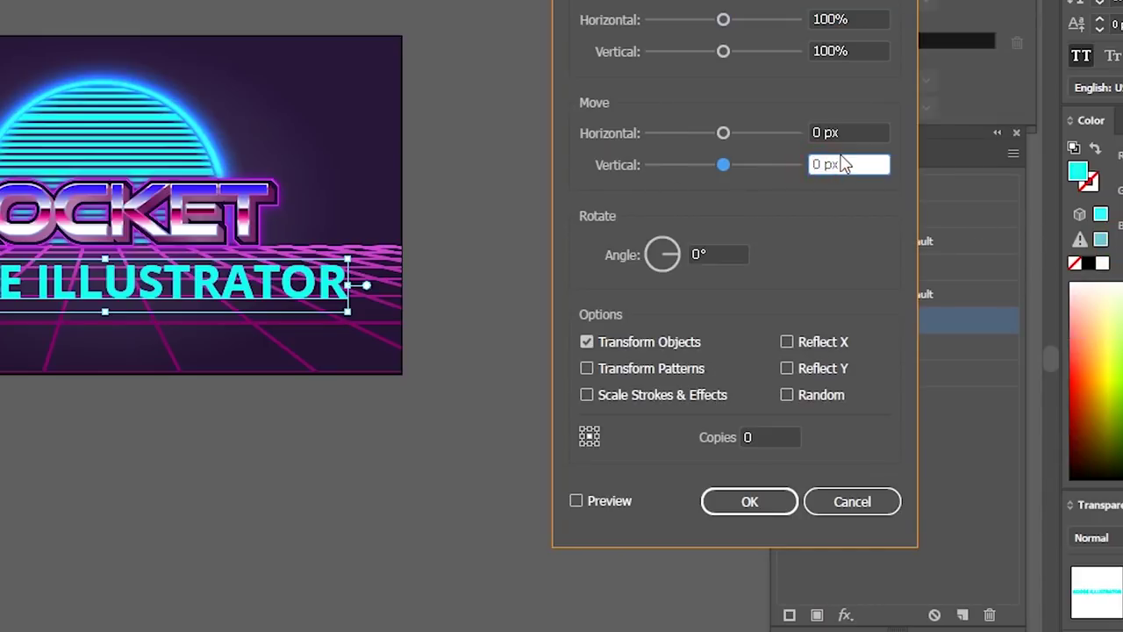
pyautogui.press('Down')
pyautogui.press('Down')
pyautogui.press('Down')
pyautogui.press('Down')
pyautogui.press('Down')
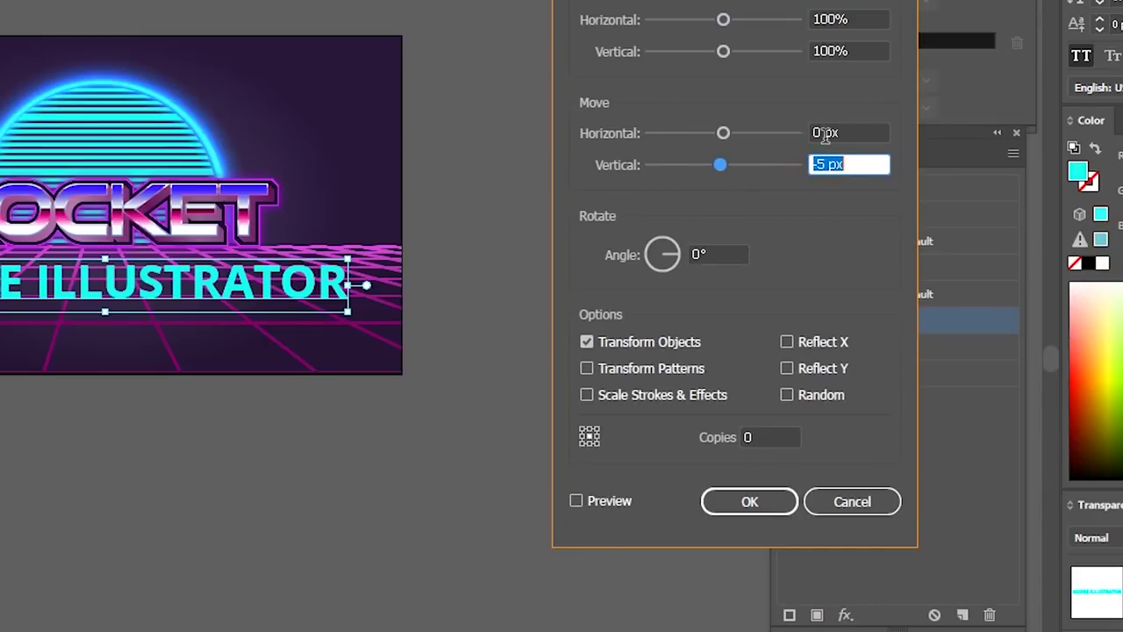
pyautogui.press('Up')
pyautogui.press('Up')
pyautogui.press('Up')
pyautogui.press('Up')
pyautogui.press('Up')
pyautogui.press('Up')
pyautogui.press('Up')
pyautogui.press('Up')
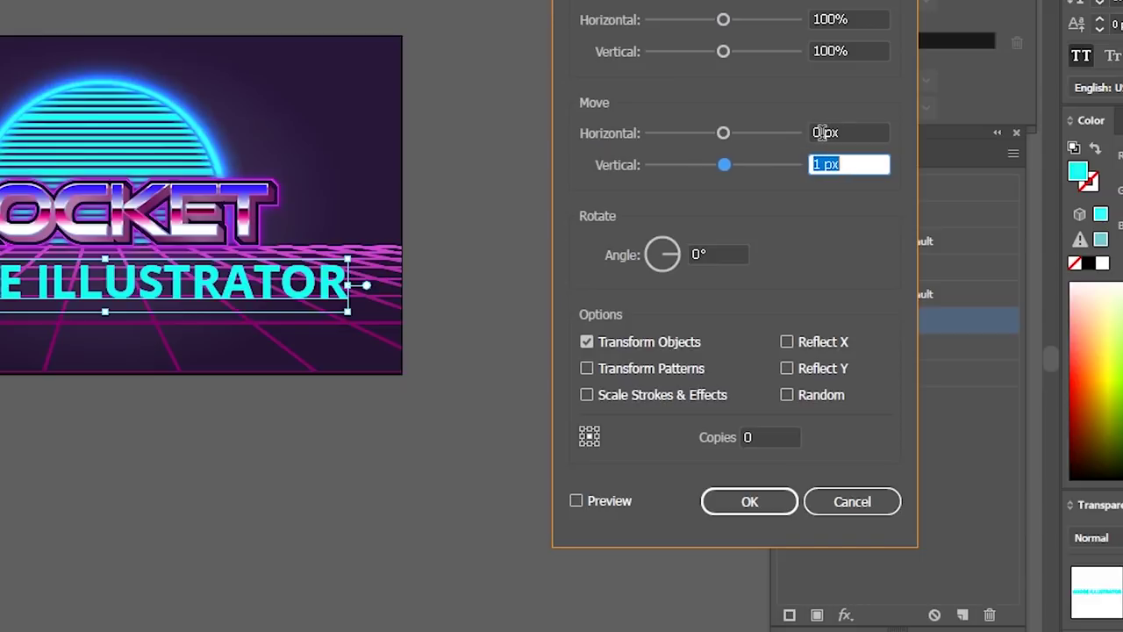
pyautogui.press('Up')
pyautogui.press('Up')
pyautogui.click(822, 131)
pyautogui.press('Up')
pyautogui.press('Up')
pyautogui.press('Up')
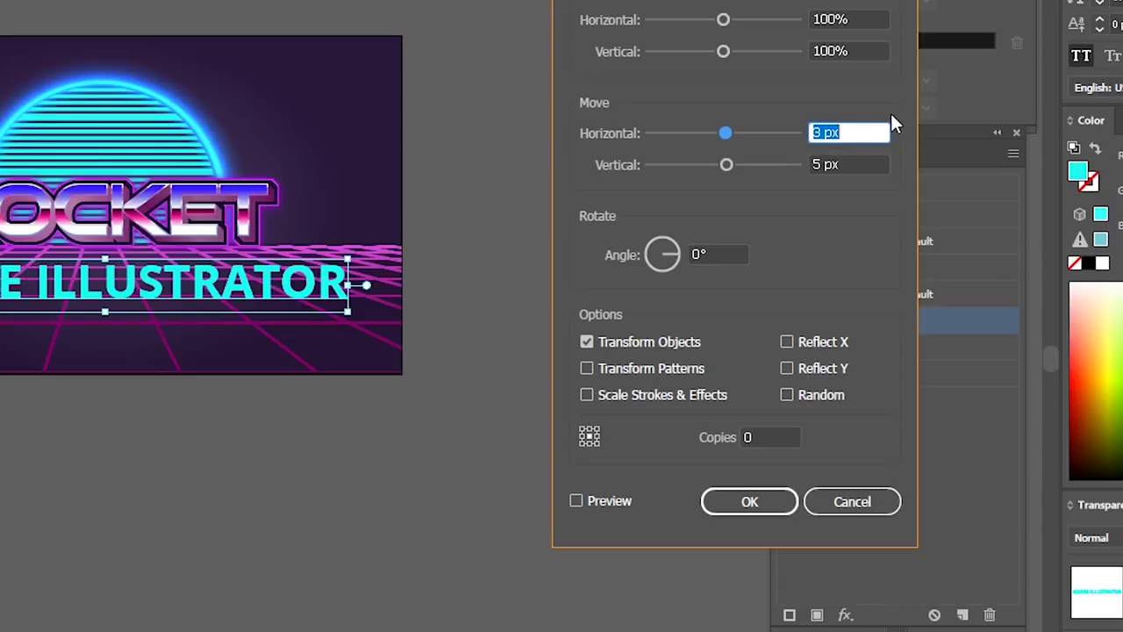
pyautogui.click(576, 500)
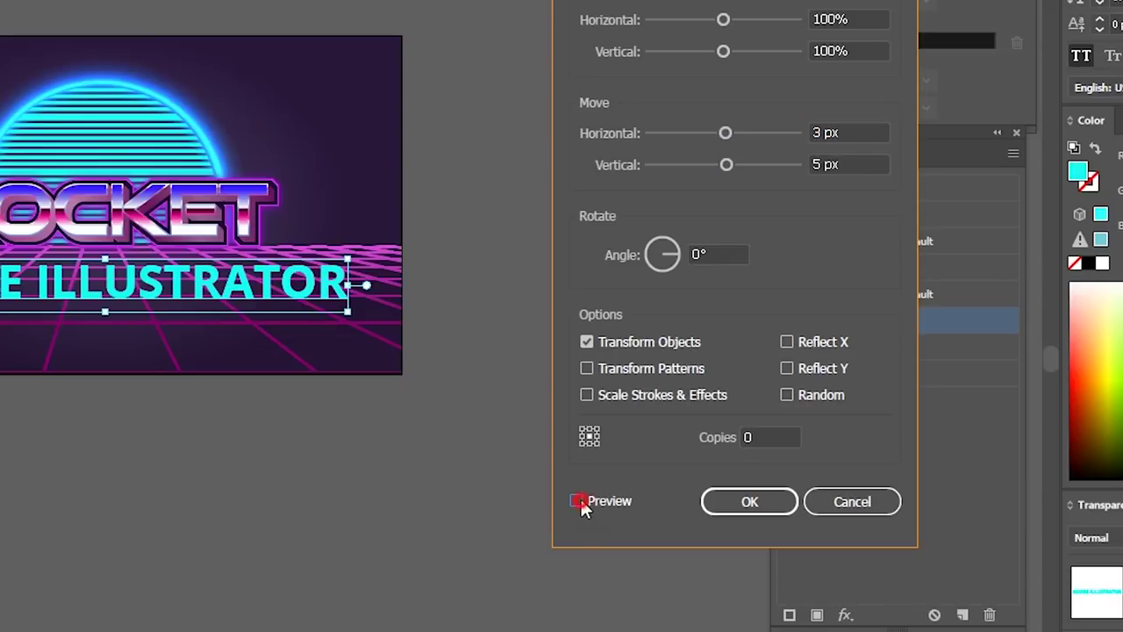
pyautogui.click(768, 504)
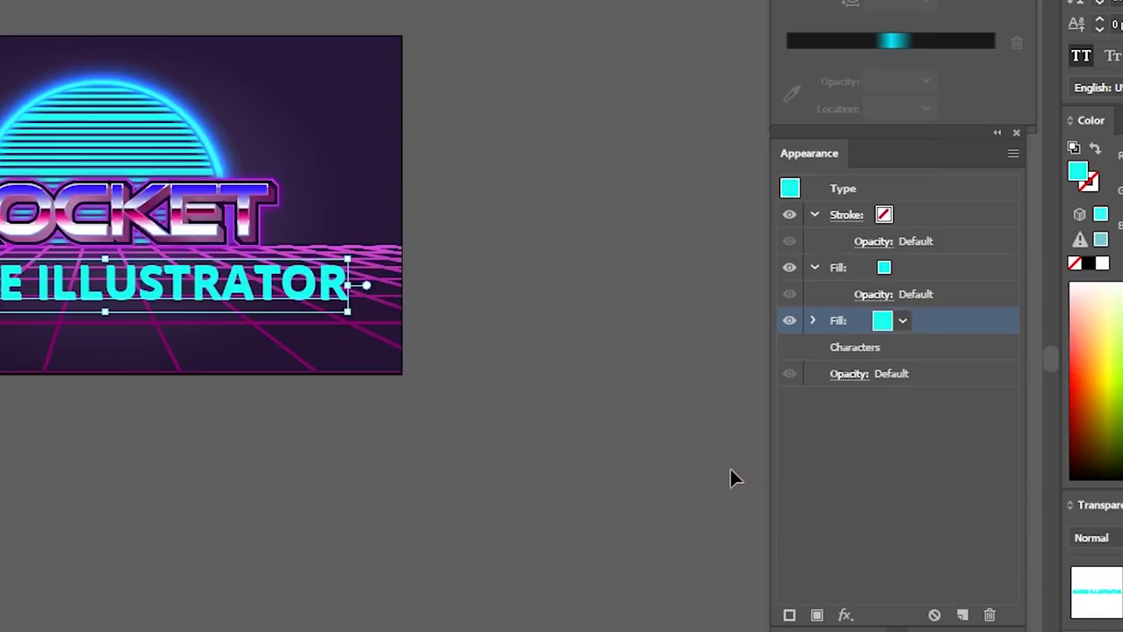
# Apply a Gaussian Blur effect with a 15-pixel radius to the subtitle's lower fill
pyautogui.click(845, 614)
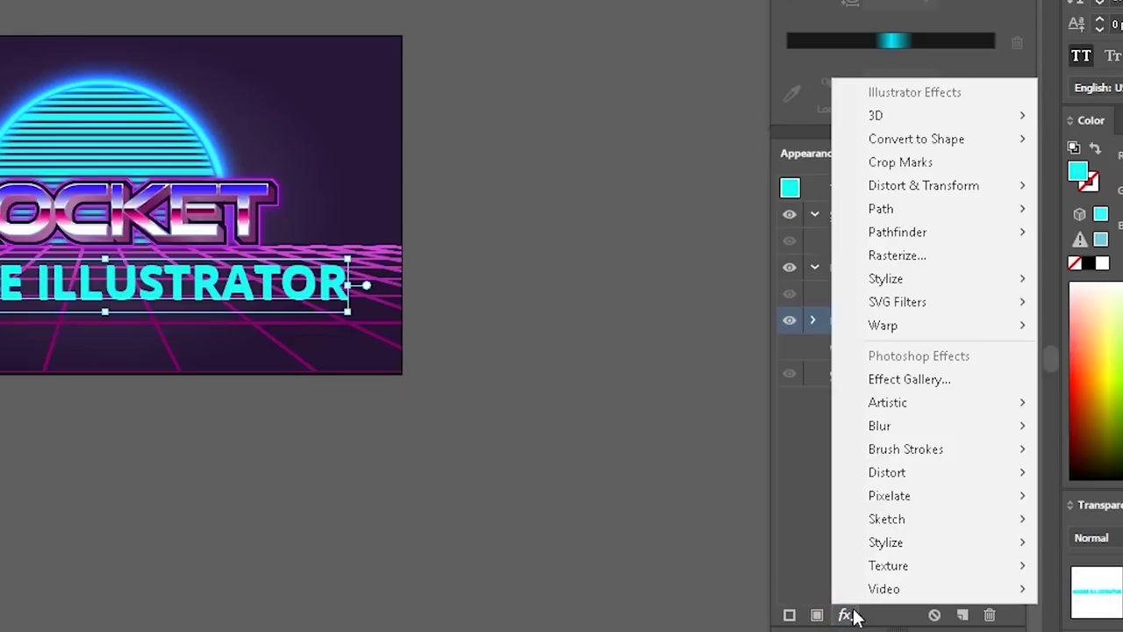
pyautogui.moveTo(933, 281)
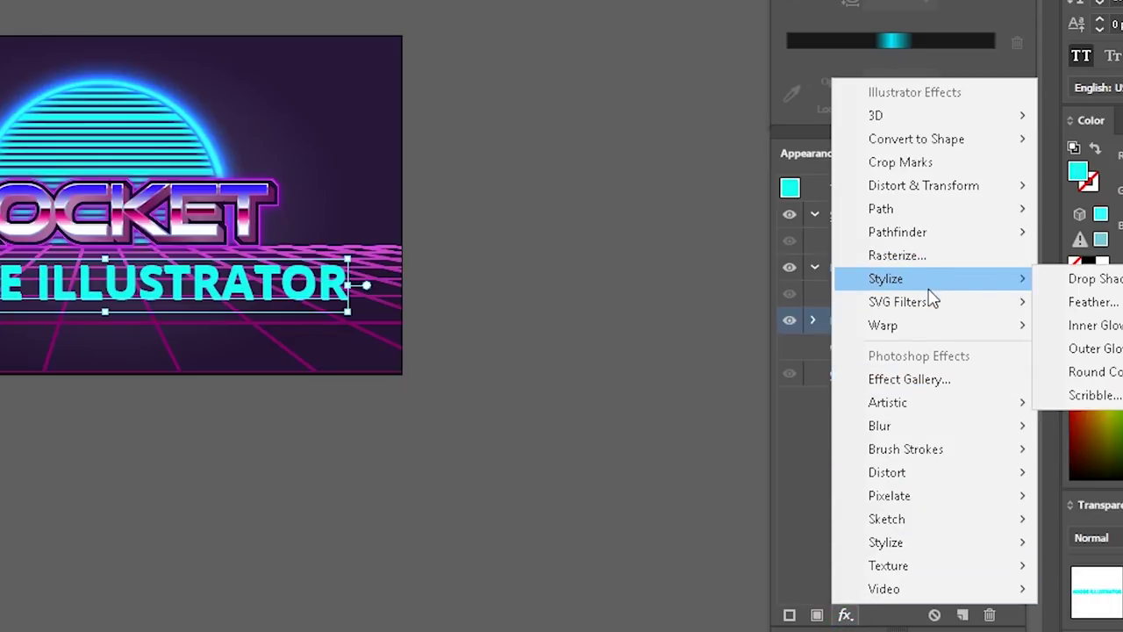
pyautogui.moveTo(931, 428)
pyautogui.click(1090, 427)
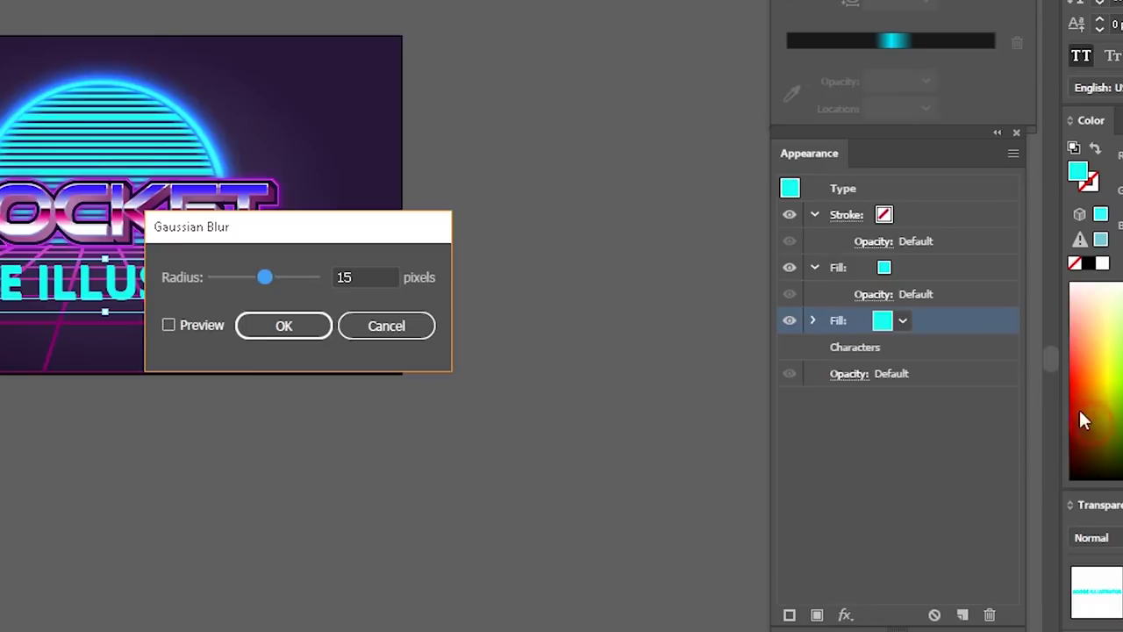
pyautogui.click(169, 326)
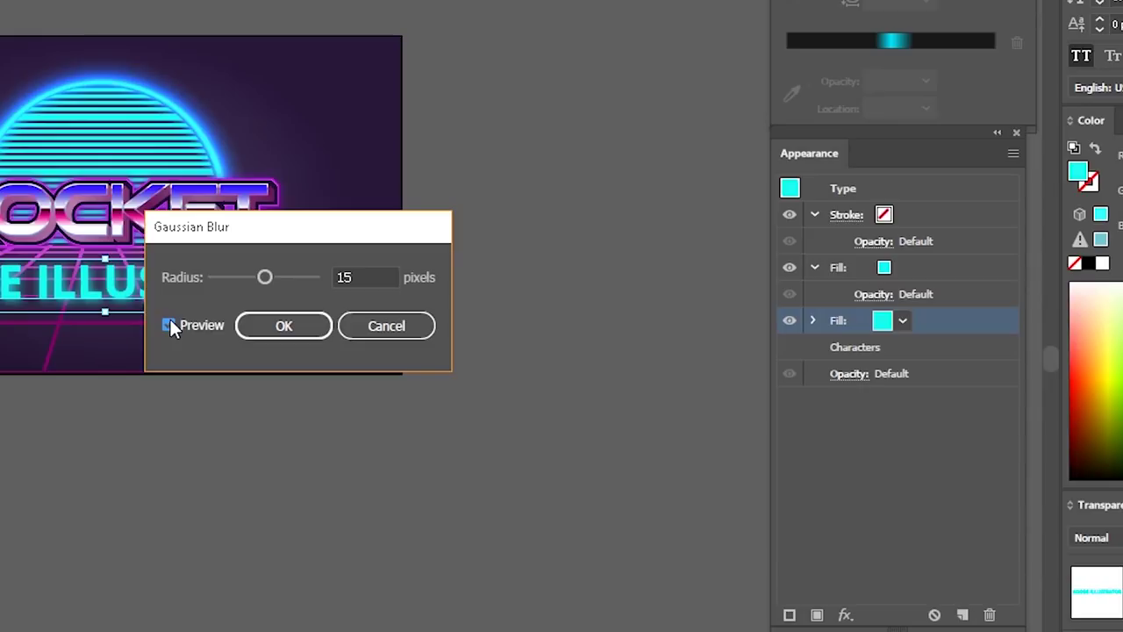
pyautogui.click(284, 326)
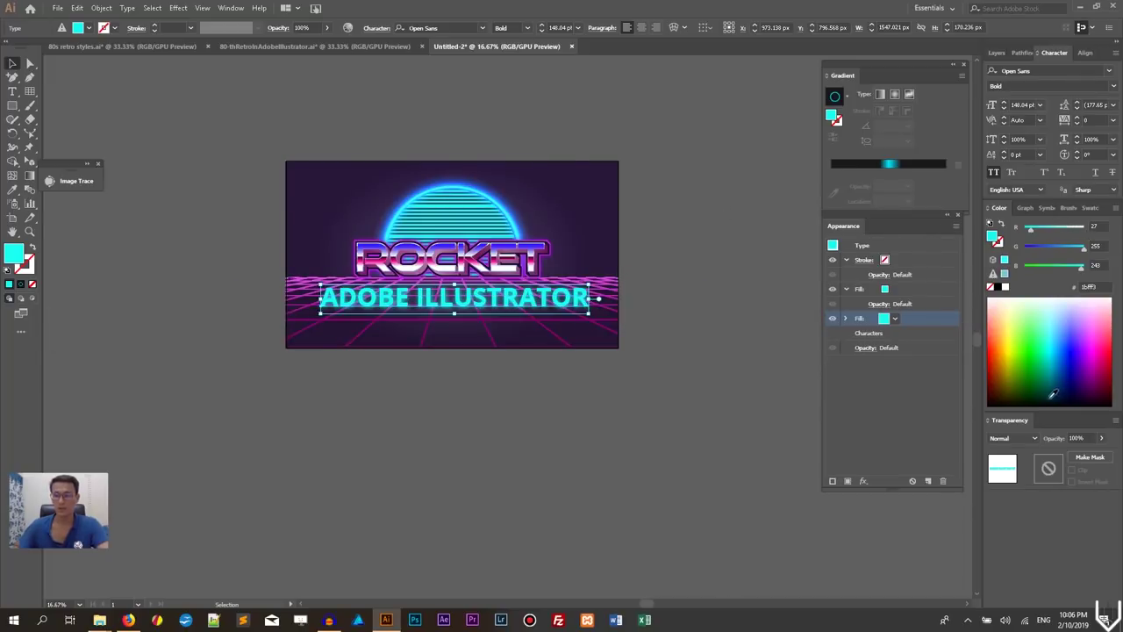
# Save the subtitle's appearance as a new graphic style and move the subtitle slightly up towards the ROCKET text
pyautogui.click(1026, 209)
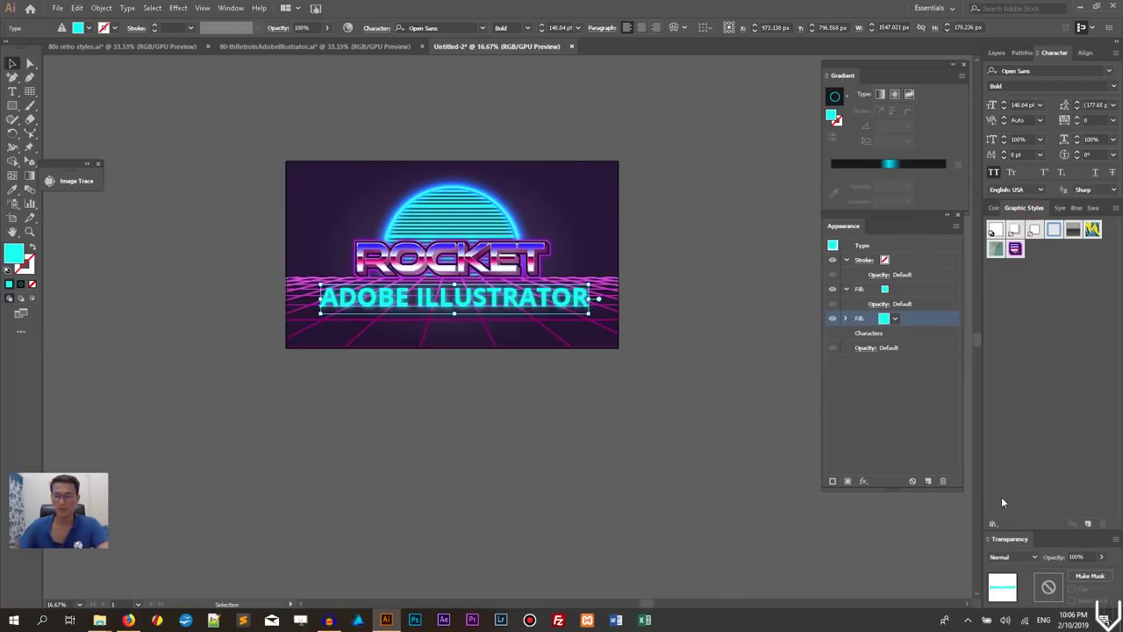
pyautogui.click(1089, 523)
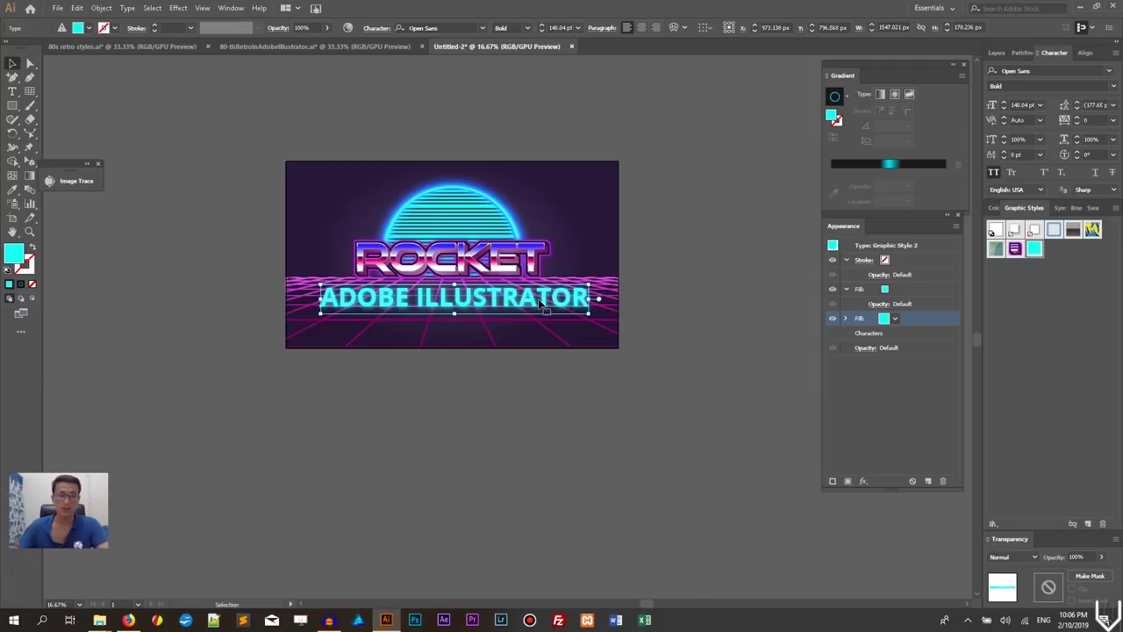
pyautogui.hotkey('ctrl', '+')
pyautogui.hotkey('ctrl', '+')
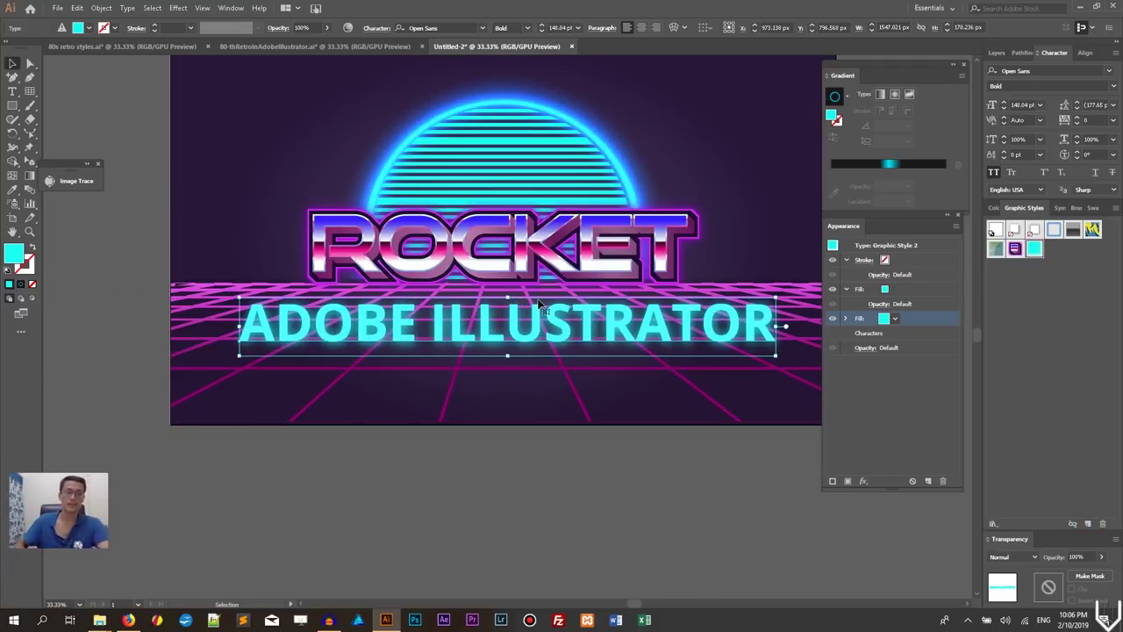
pyautogui.moveTo(614, 318); pyautogui.dragTo(618, 311)
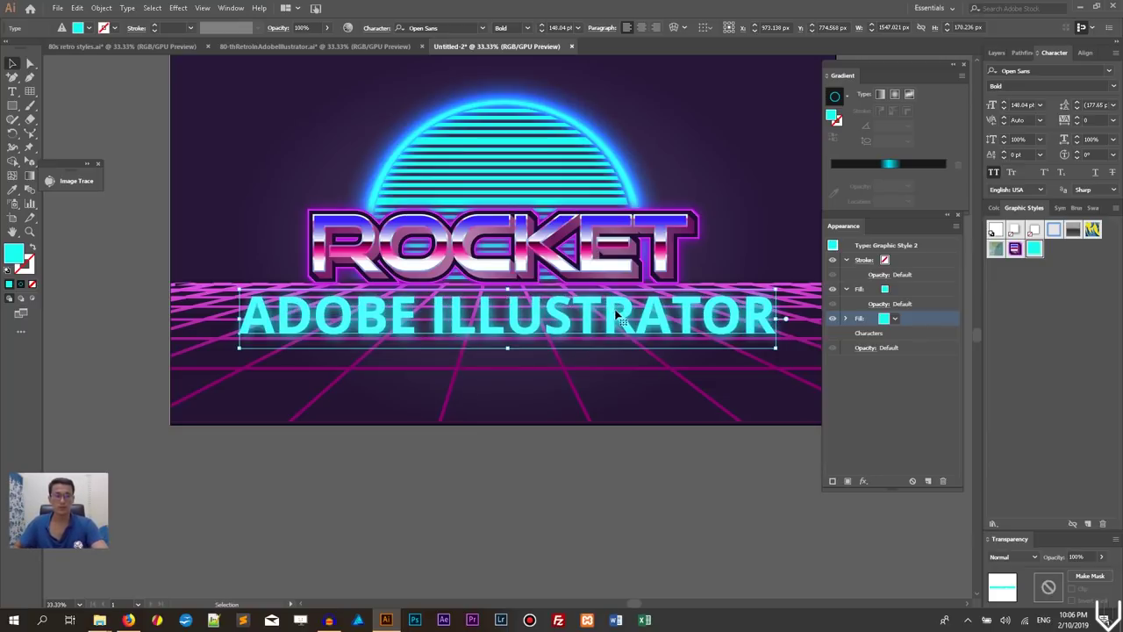
pyautogui.click(146, 145)
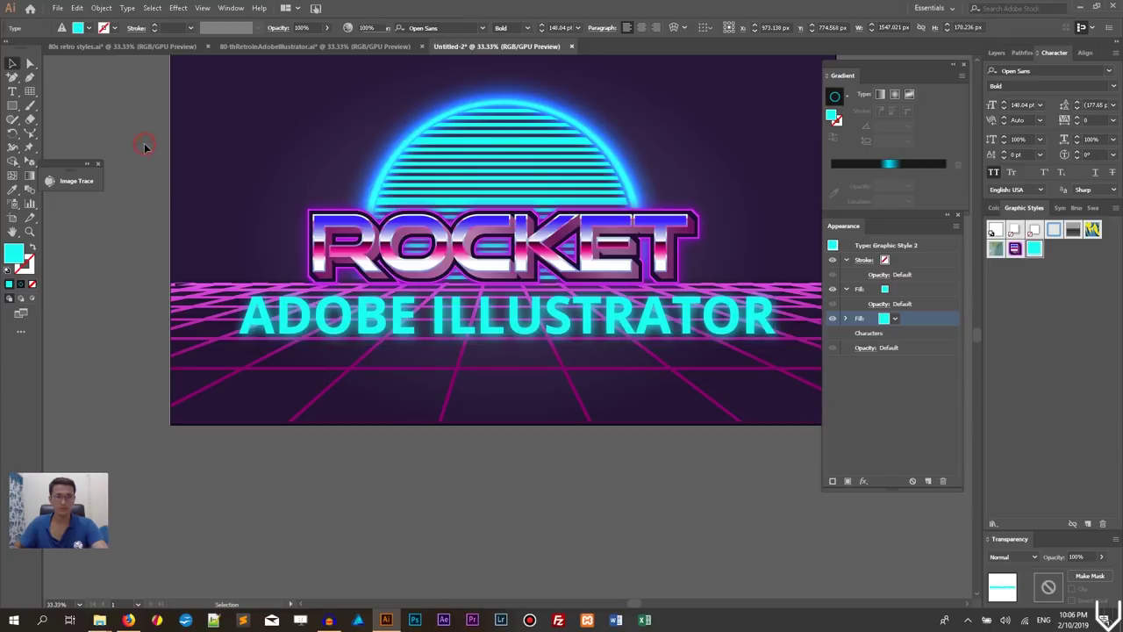
# Add a LOREM IPSUM sample text above the artwork, enlarge it to about 163 pt and apply the cyan glow graphic style
pyautogui.hotkey('ctrl', '-')
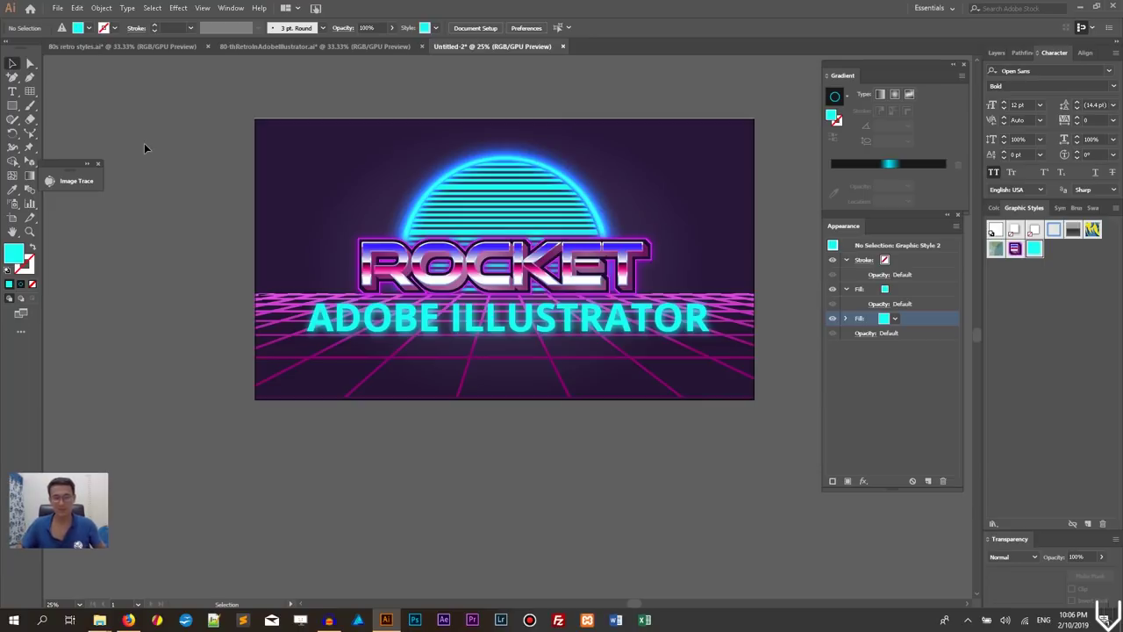
pyautogui.click(12, 91)
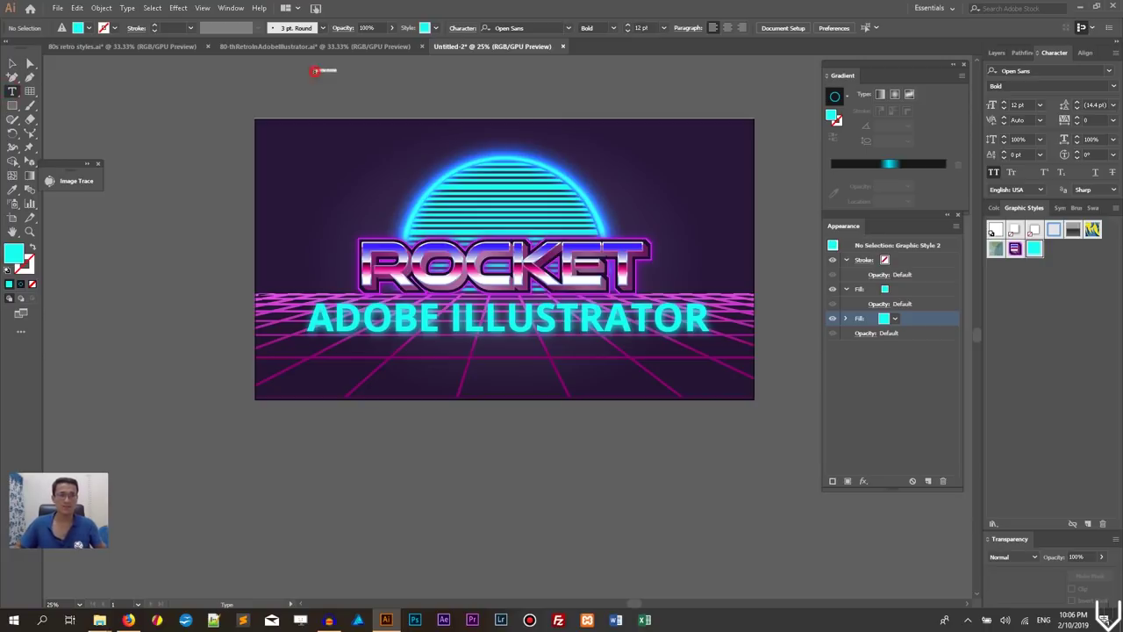
pyautogui.click(316, 72)
pyautogui.press('Escape')
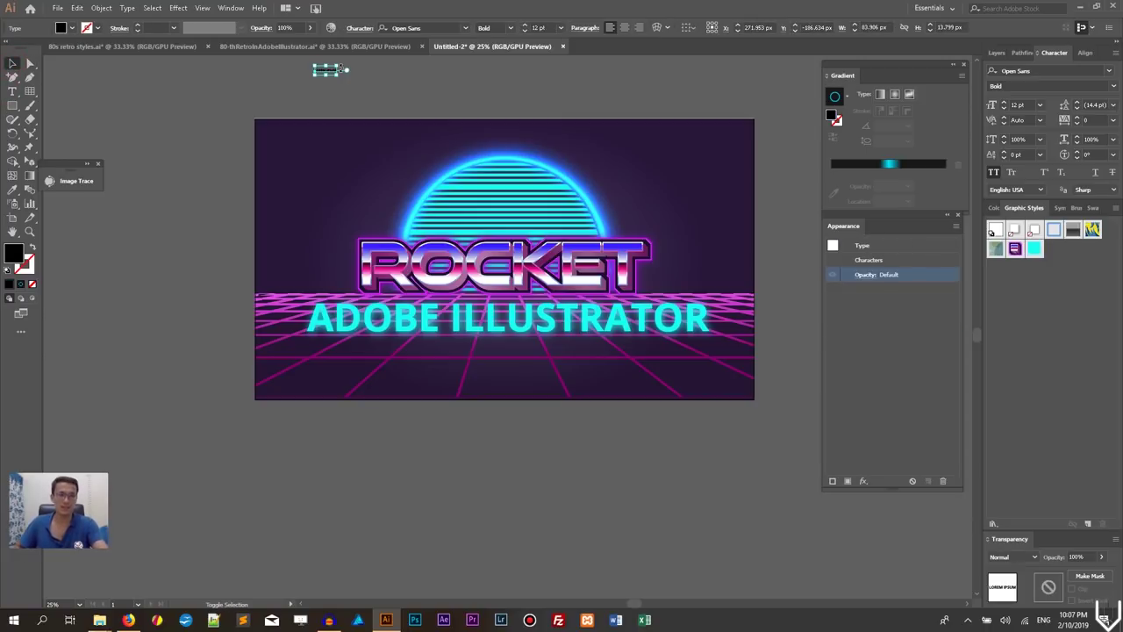
pyautogui.moveTo(344, 70); pyautogui.dragTo(478, 88)
pyautogui.moveTo(386, 83); pyautogui.dragTo(583, 111)
pyautogui.click(1035, 248)
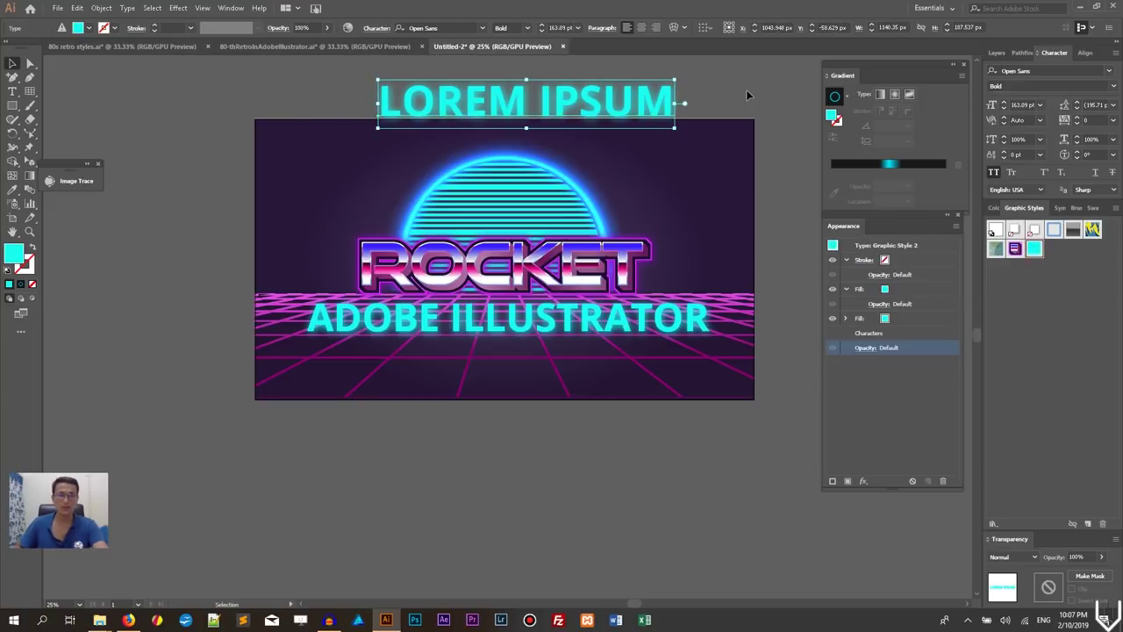
# Duplicate the sample text directly below, apply the ROCKET graphic style to the copy and set its font to Source Code Variable
pyautogui.click(684, 110)
pyautogui.moveTo(612, 112); pyautogui.dragTo(611, 164)
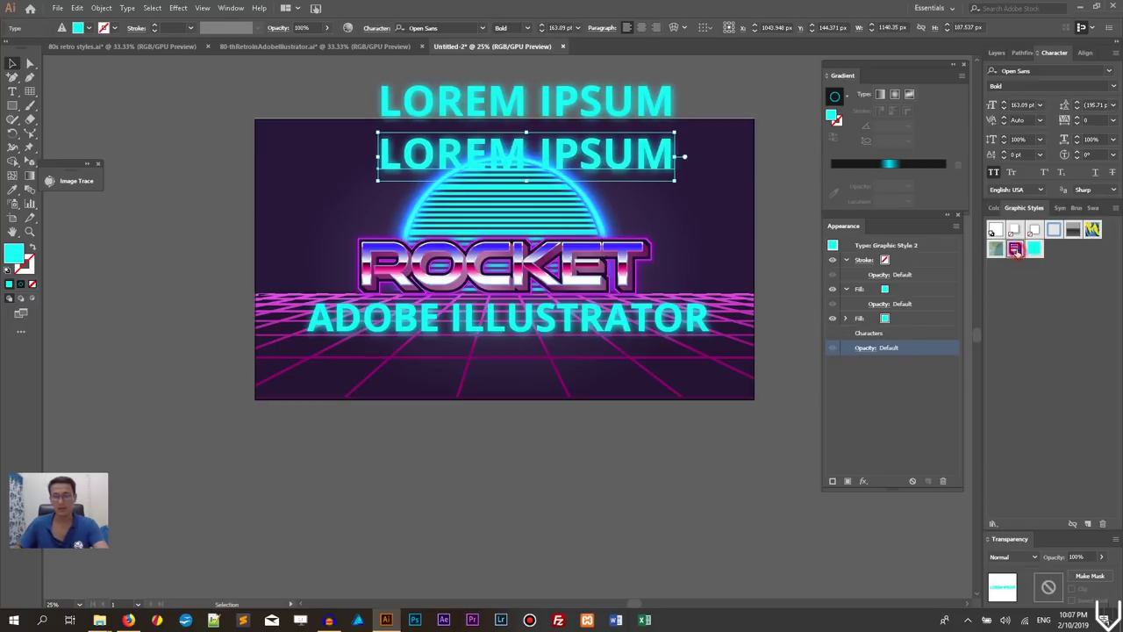
pyautogui.click(1015, 249)
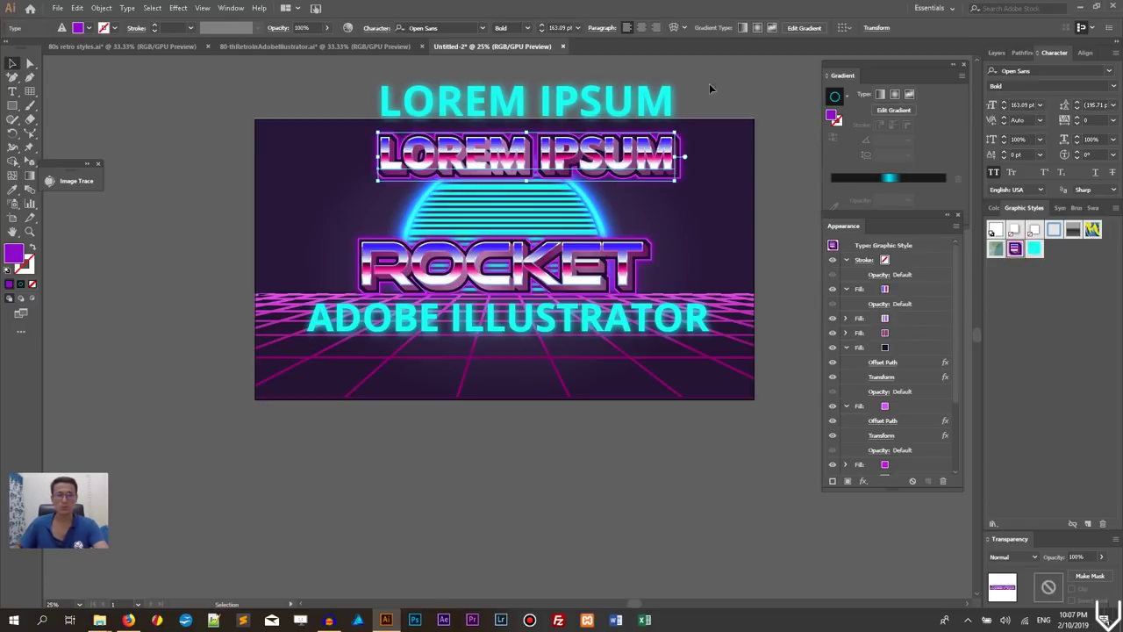
pyautogui.click(486, 29)
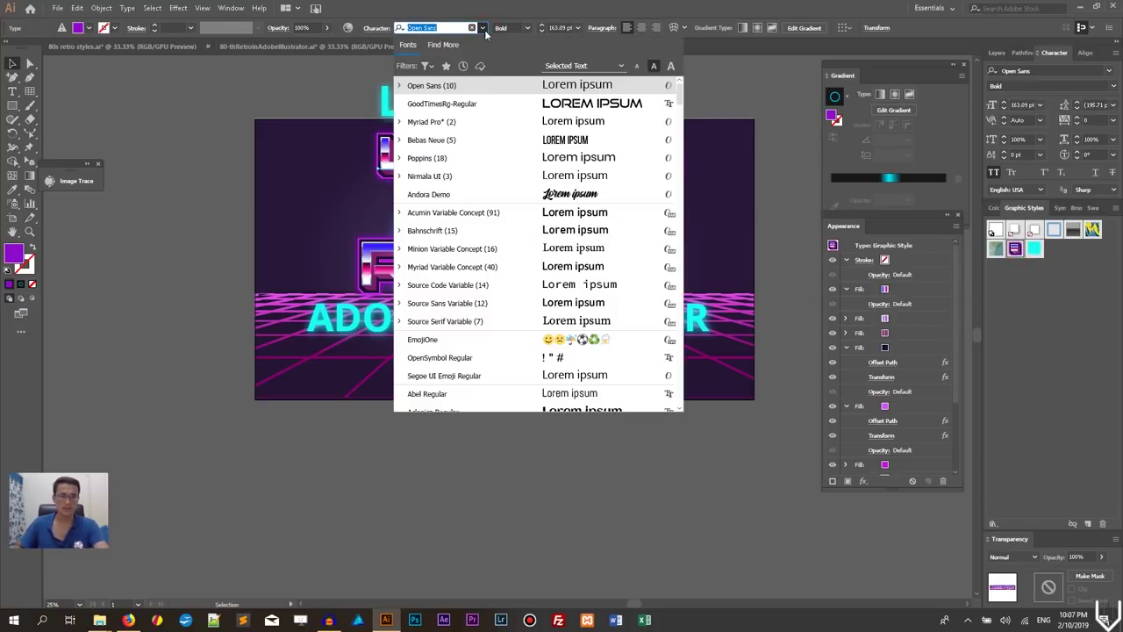
pyautogui.click(490, 288)
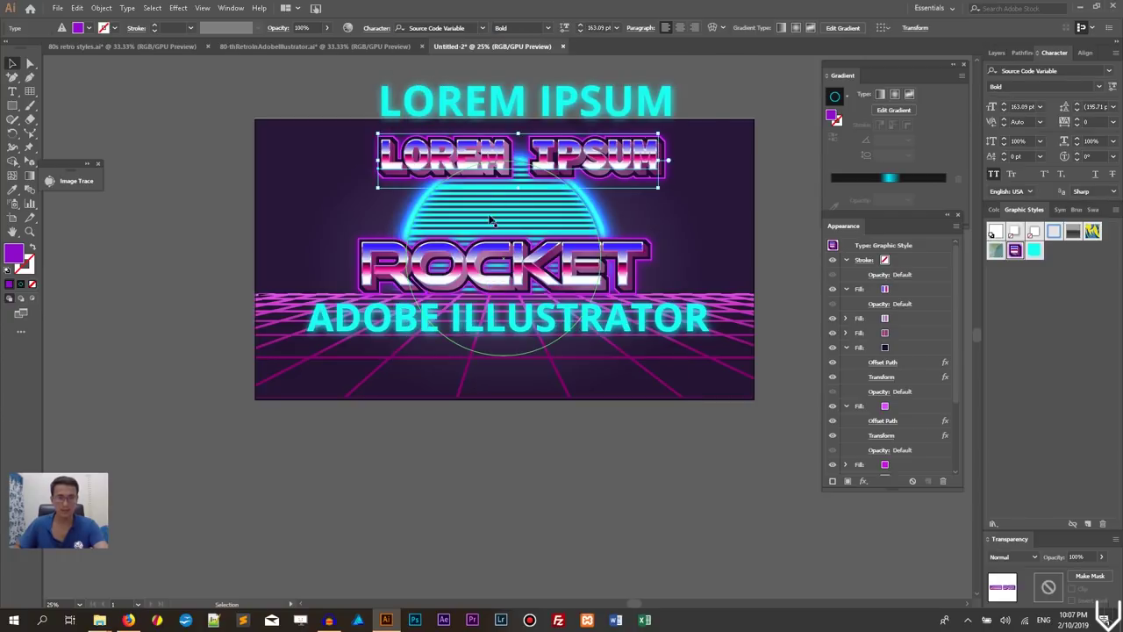
pyautogui.click(721, 81)
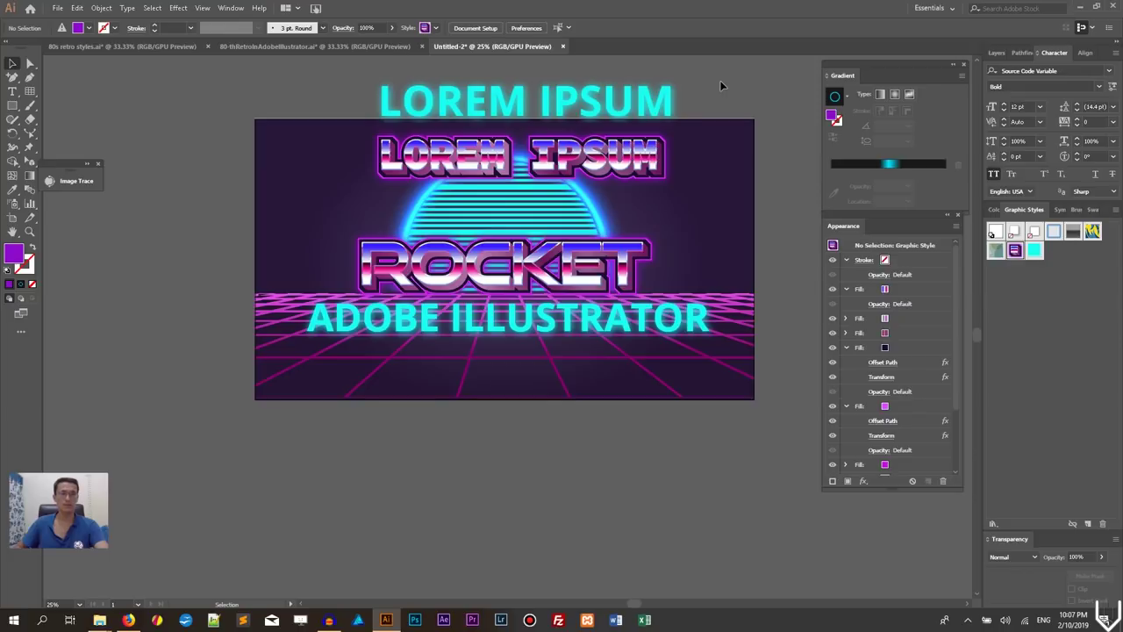
# Delete both LOREM IPSUM sample texts from the artwork
pyautogui.hotkey('ctrl', 'z')
pyautogui.hotkey('ctrl', 'shift', 'z')
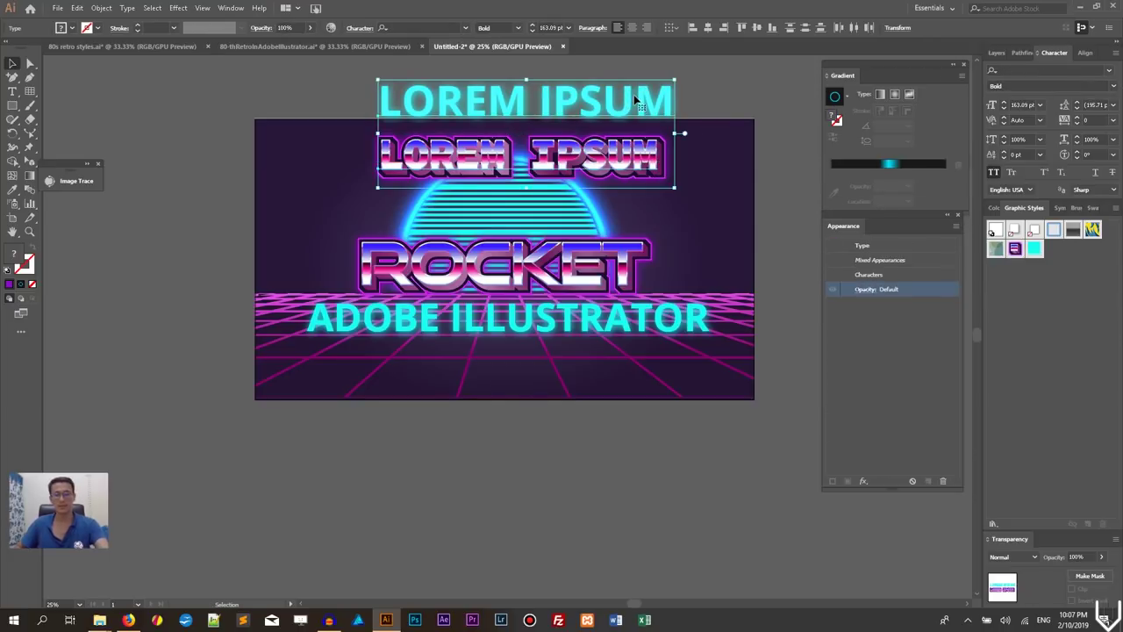
pyautogui.press('Delete')
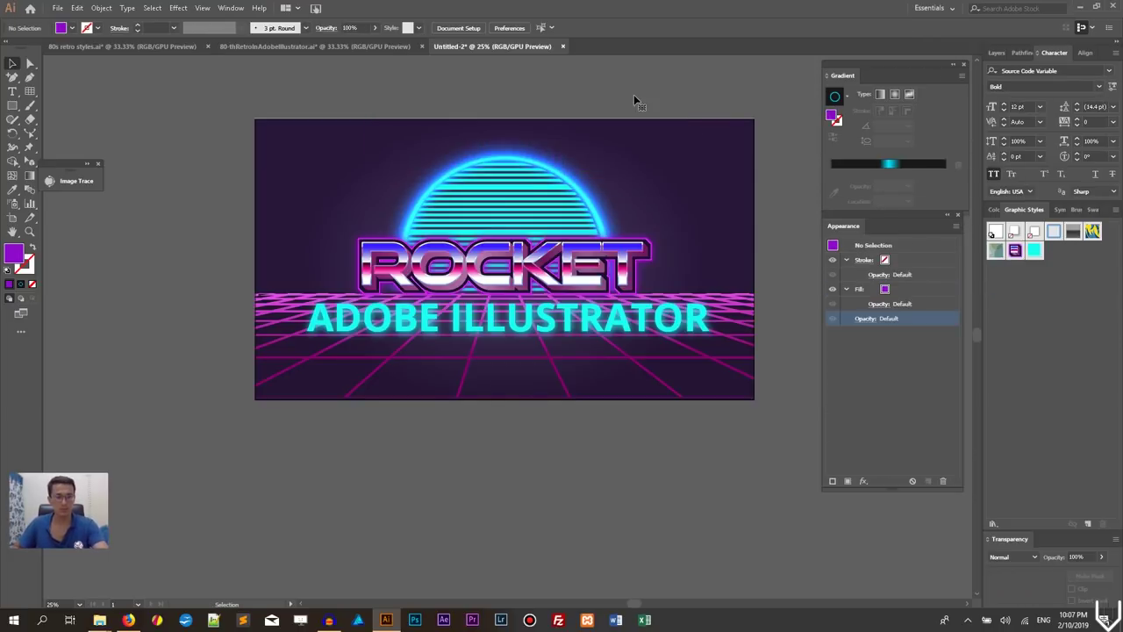